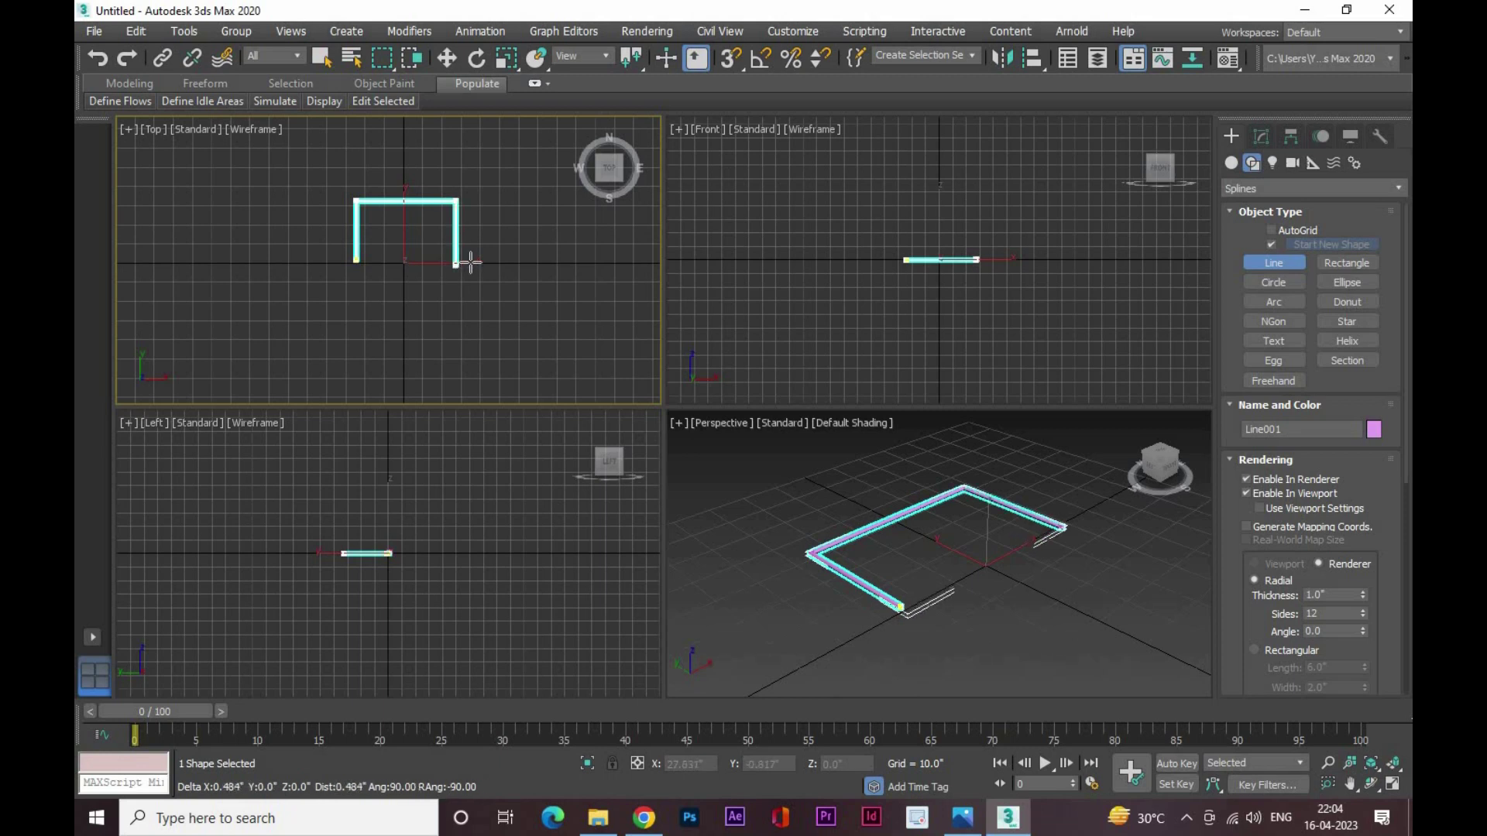
# Fillet the line's top corners and render it in the viewport as a rectangular-profile band
pyautogui.click(1261, 137)
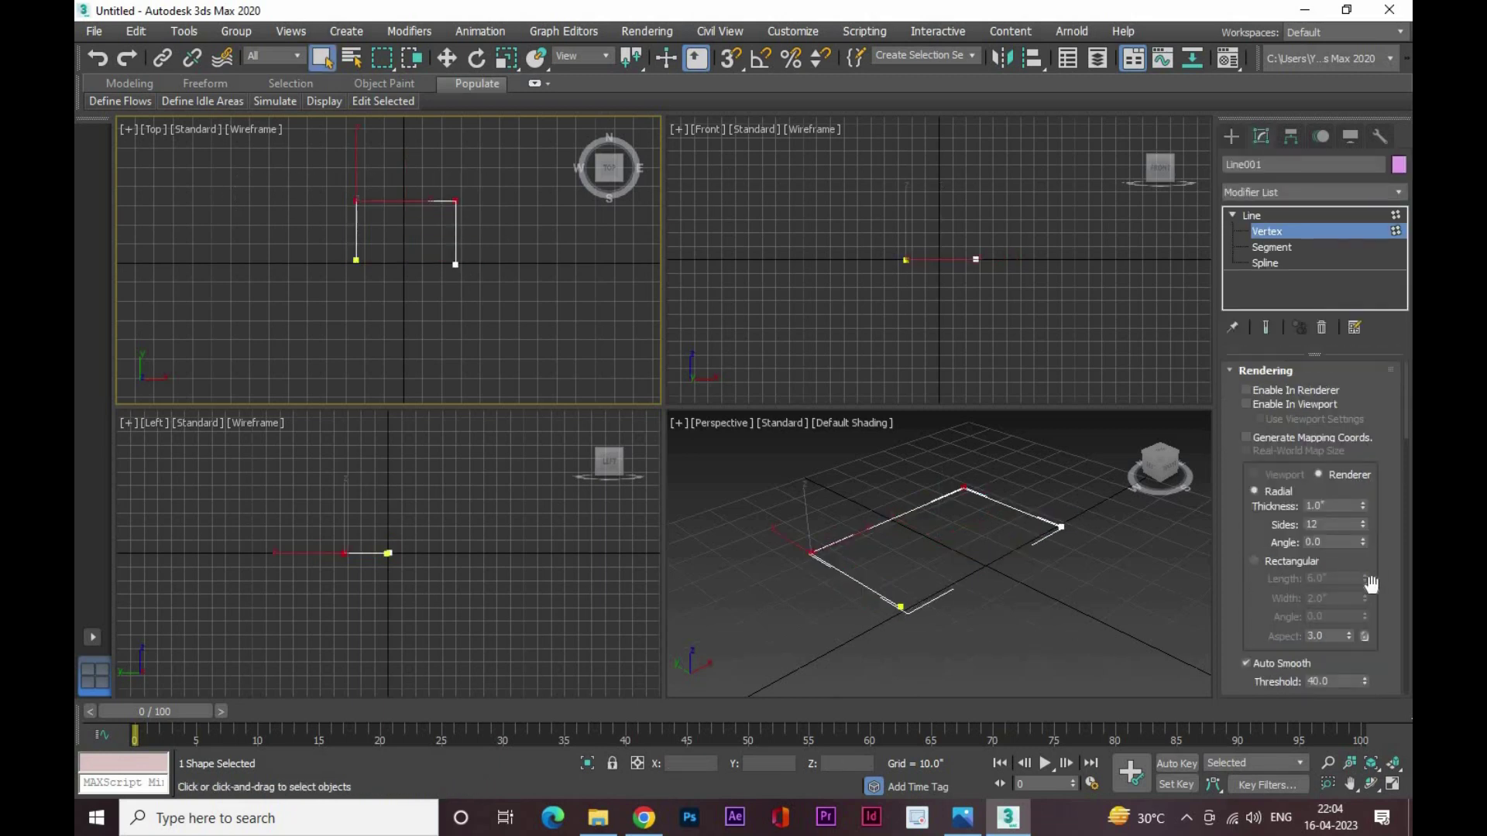
pyautogui.scroll(-3, 1370, 583)
pyautogui.scroll(-3, 1373, 565)
pyautogui.scroll(-3, 1375, 542)
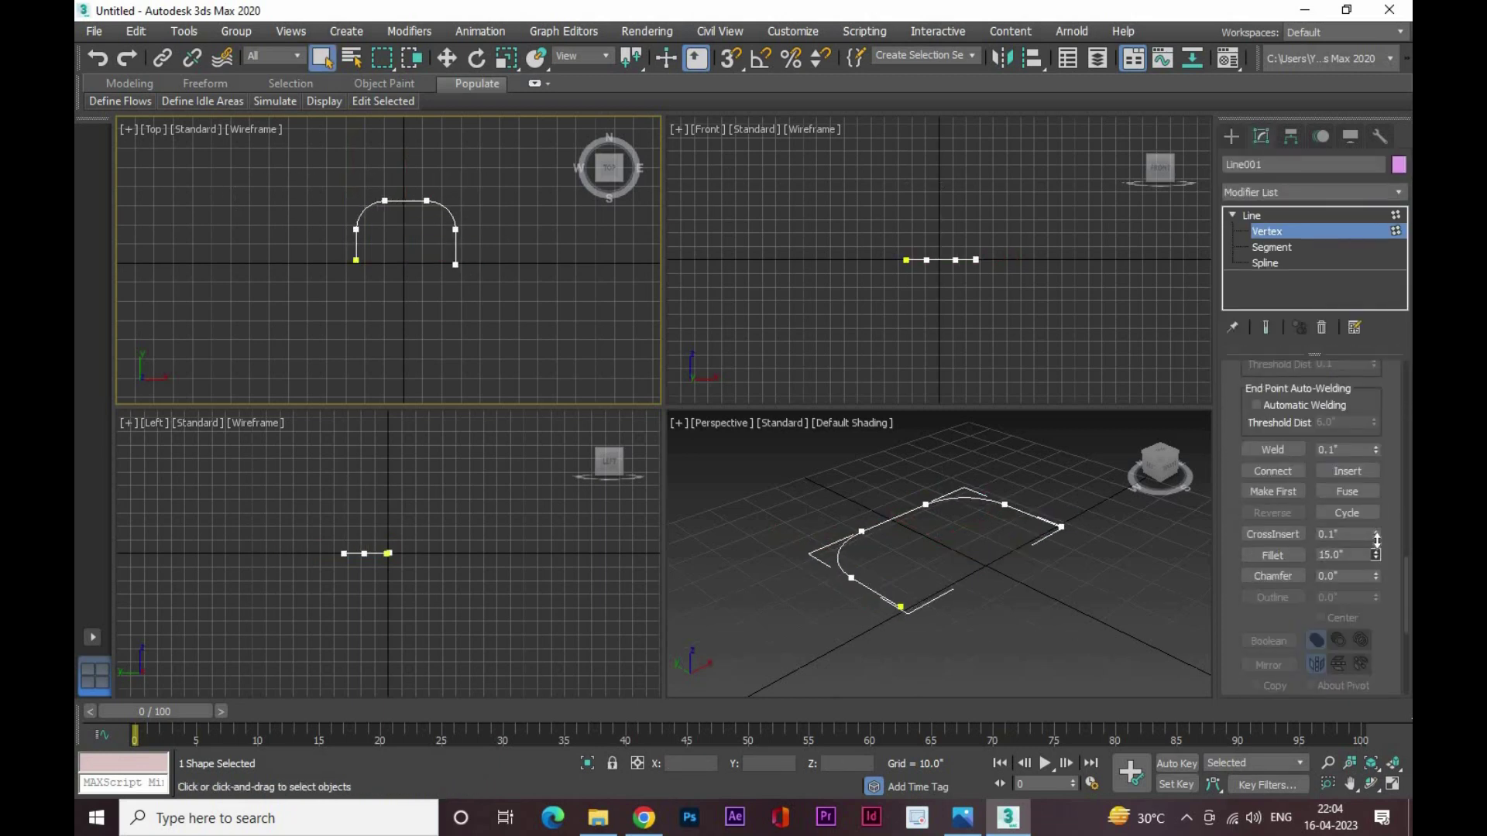
pyautogui.scroll(3, 1317, 496)
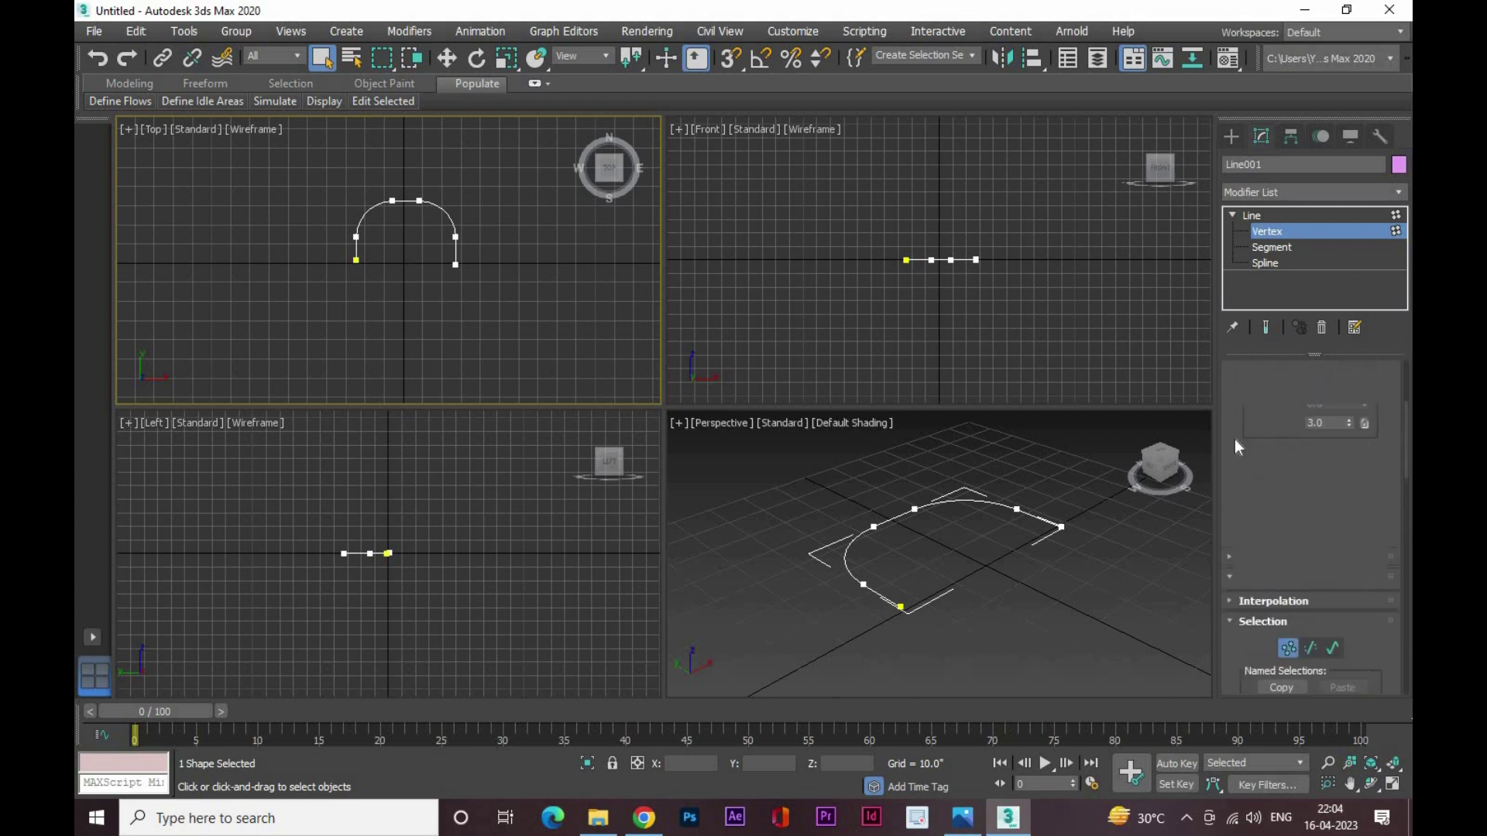
pyautogui.scroll(3, 1255, 418)
pyautogui.click(1255, 561)
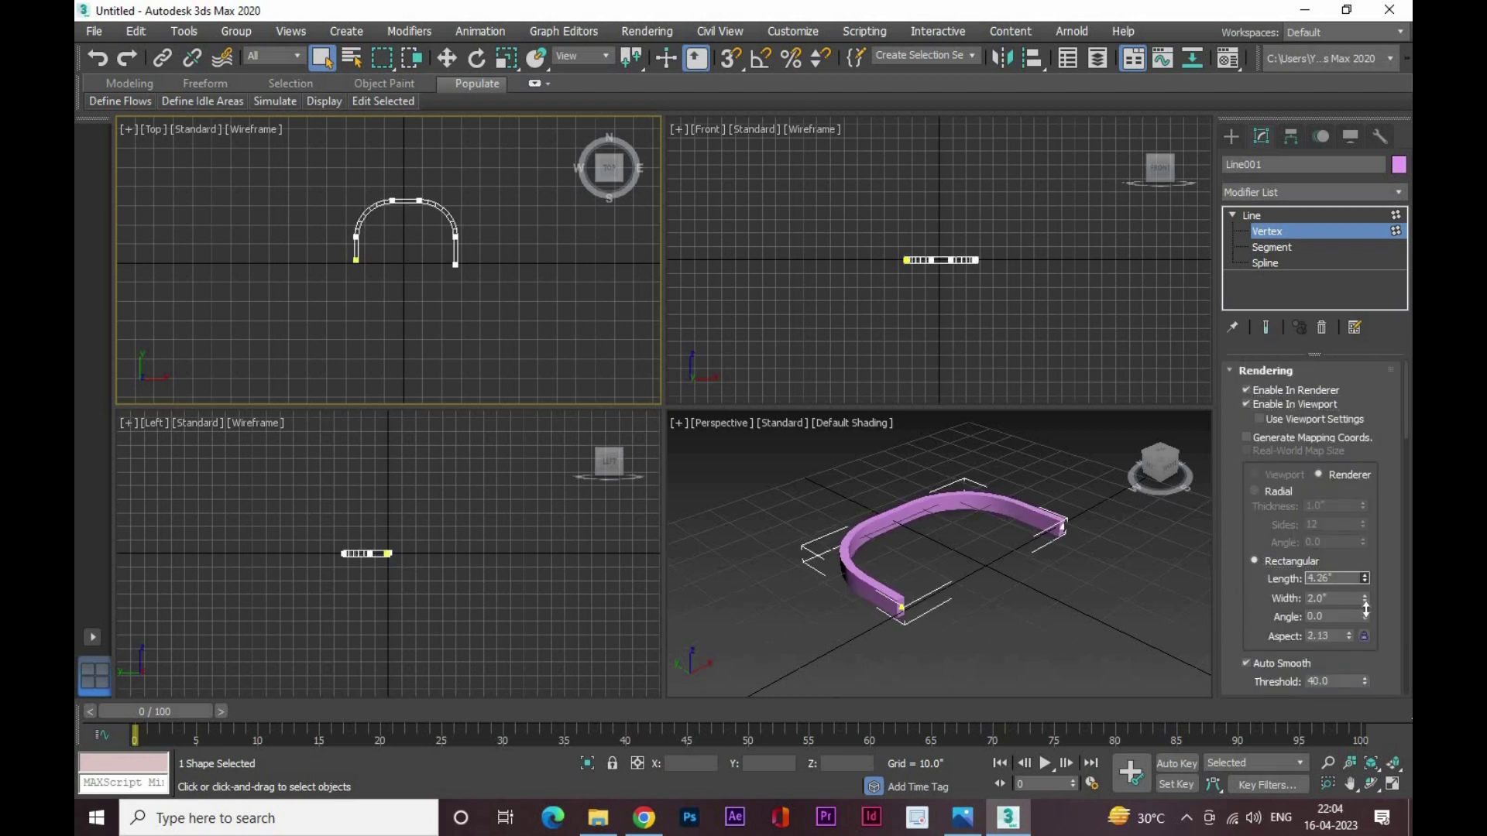
pyautogui.scroll(3, 1038, 573)
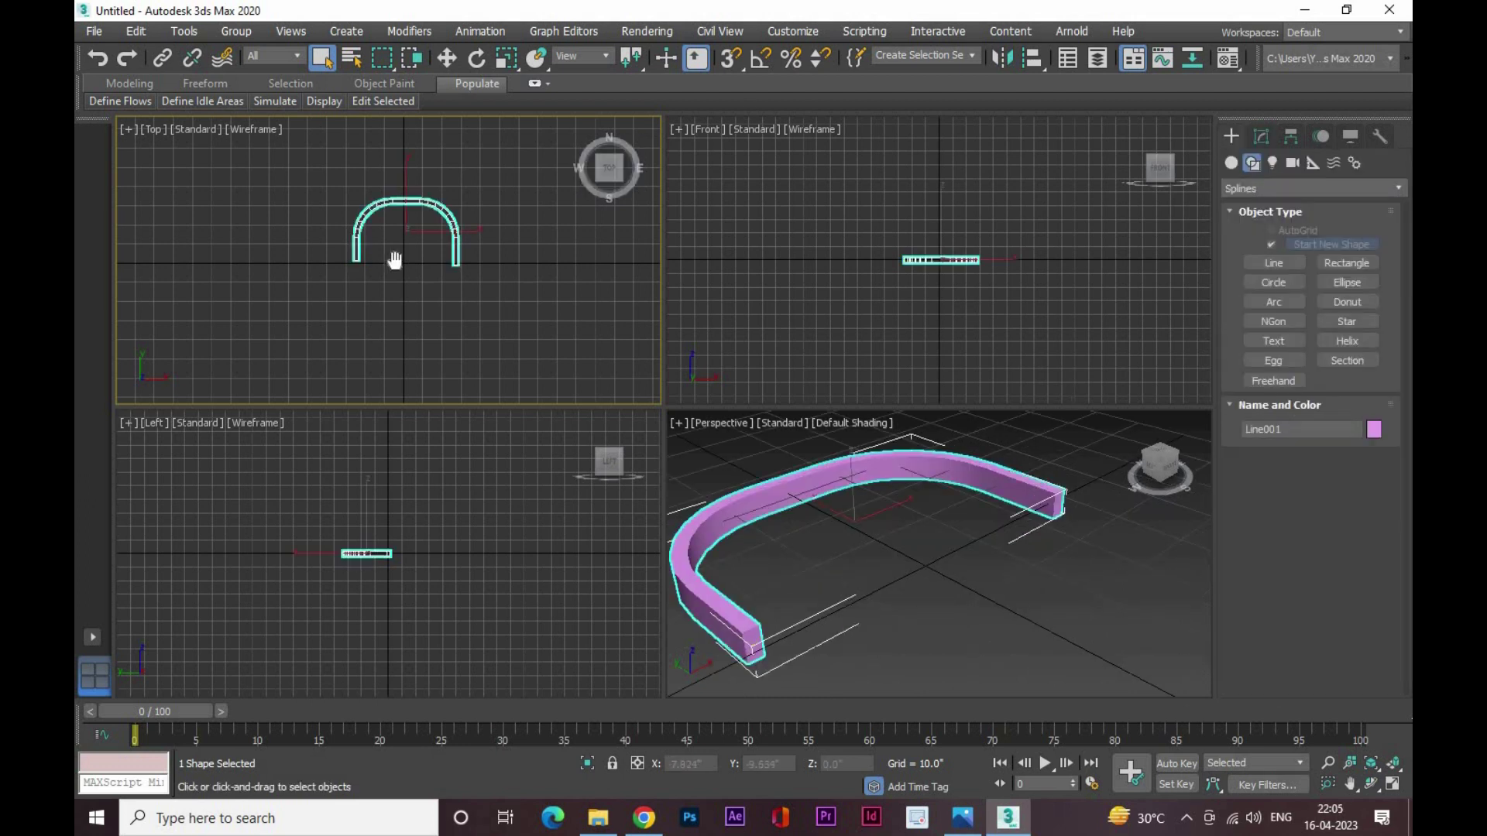
# Shift-drag a copy of the arched spline downward in the Front view
pyautogui.scroll(5, 390, 247)
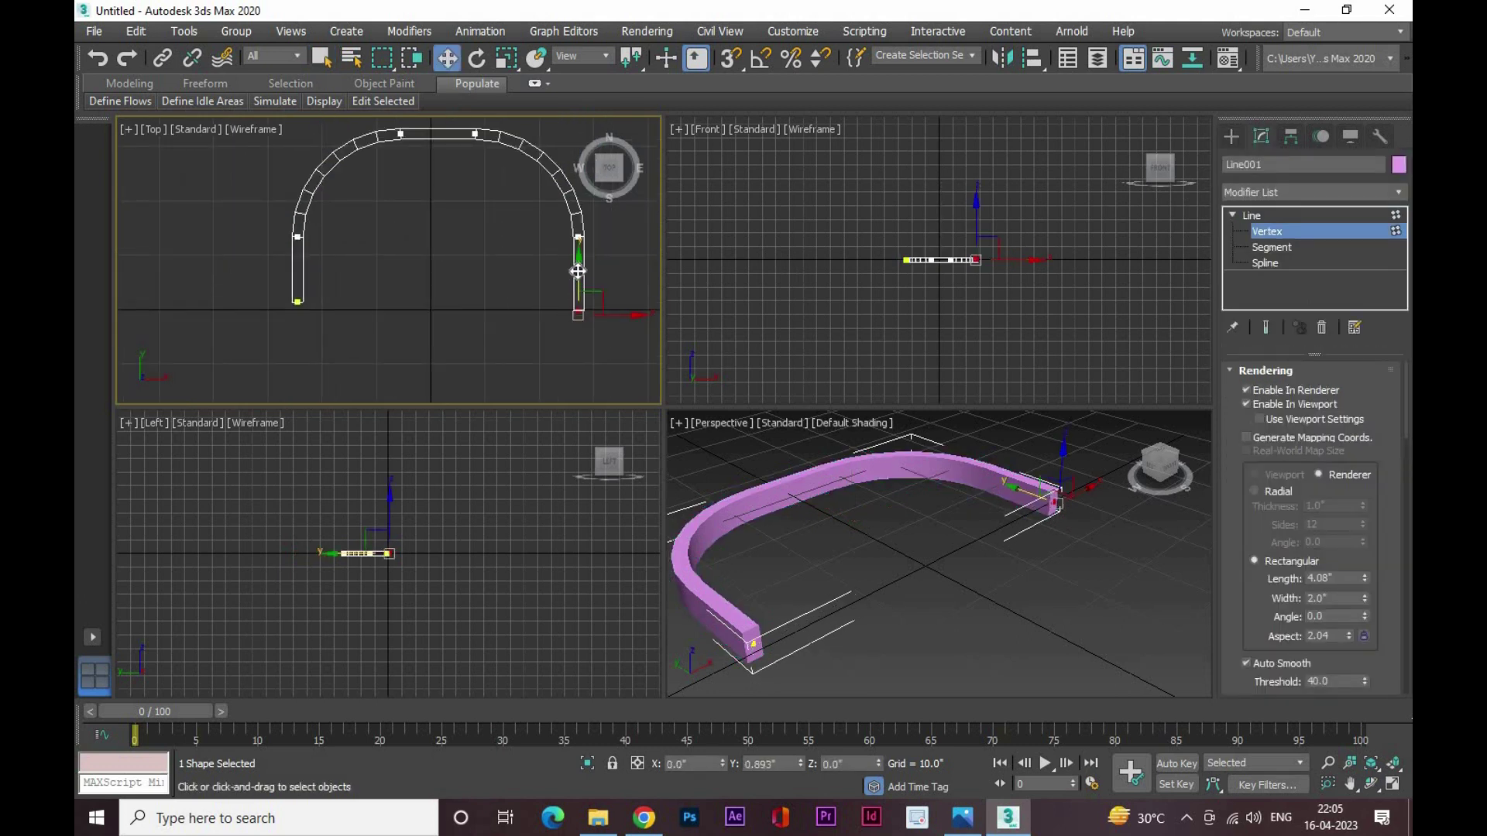
pyautogui.click(1229, 139)
pyautogui.keyDown('shift'); pyautogui.moveTo(1028, 231); pyautogui.dragTo(1026, 295); pyautogui.keyUp('shift')
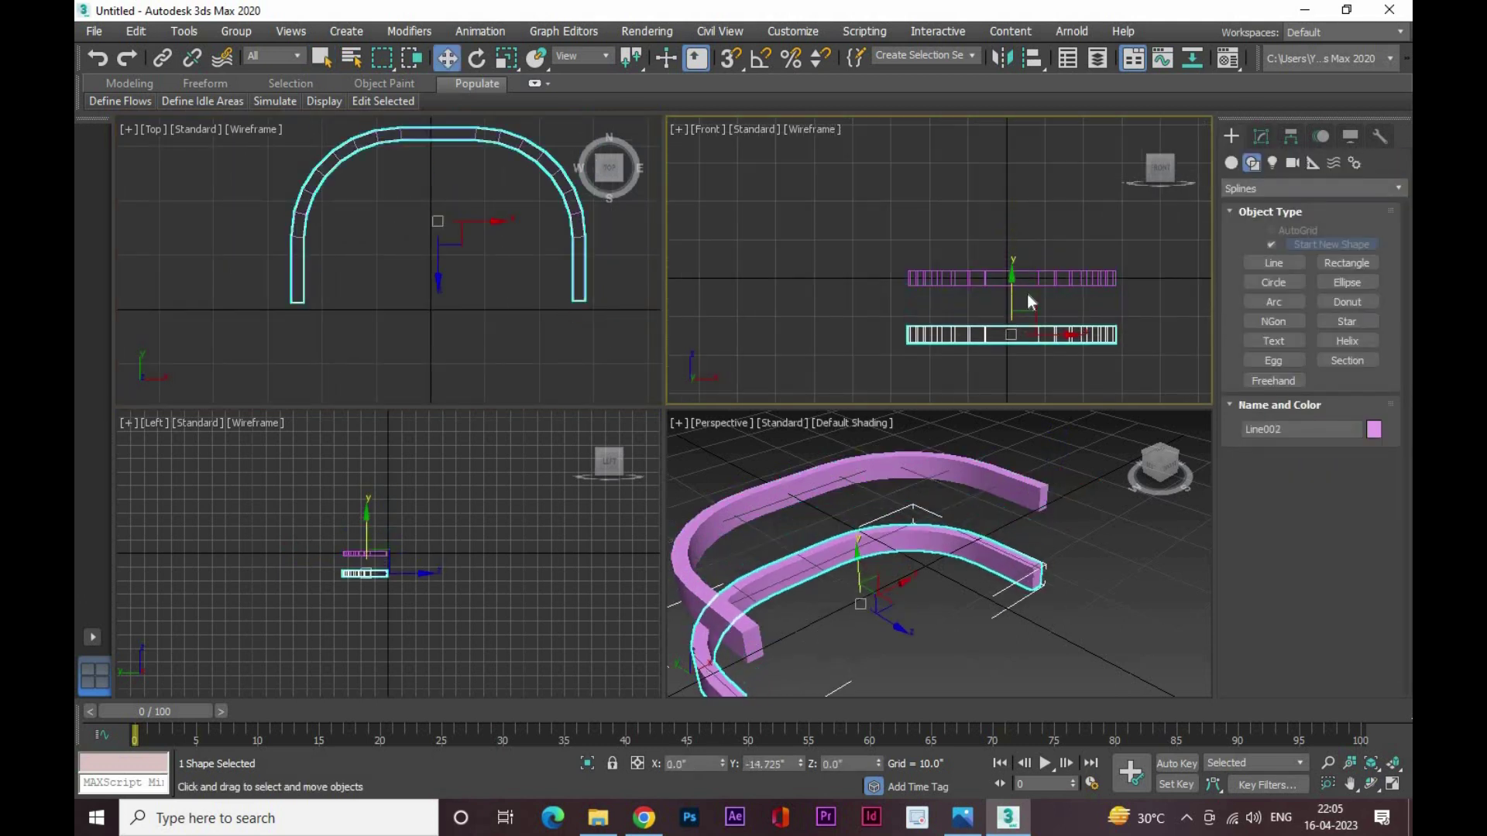
pyautogui.press('Return')
# Scale the copy Line002 down and move it lower so it nests inside the original
pyautogui.press('r')
pyautogui.moveTo(465, 263); pyautogui.dragTo(465, 310)
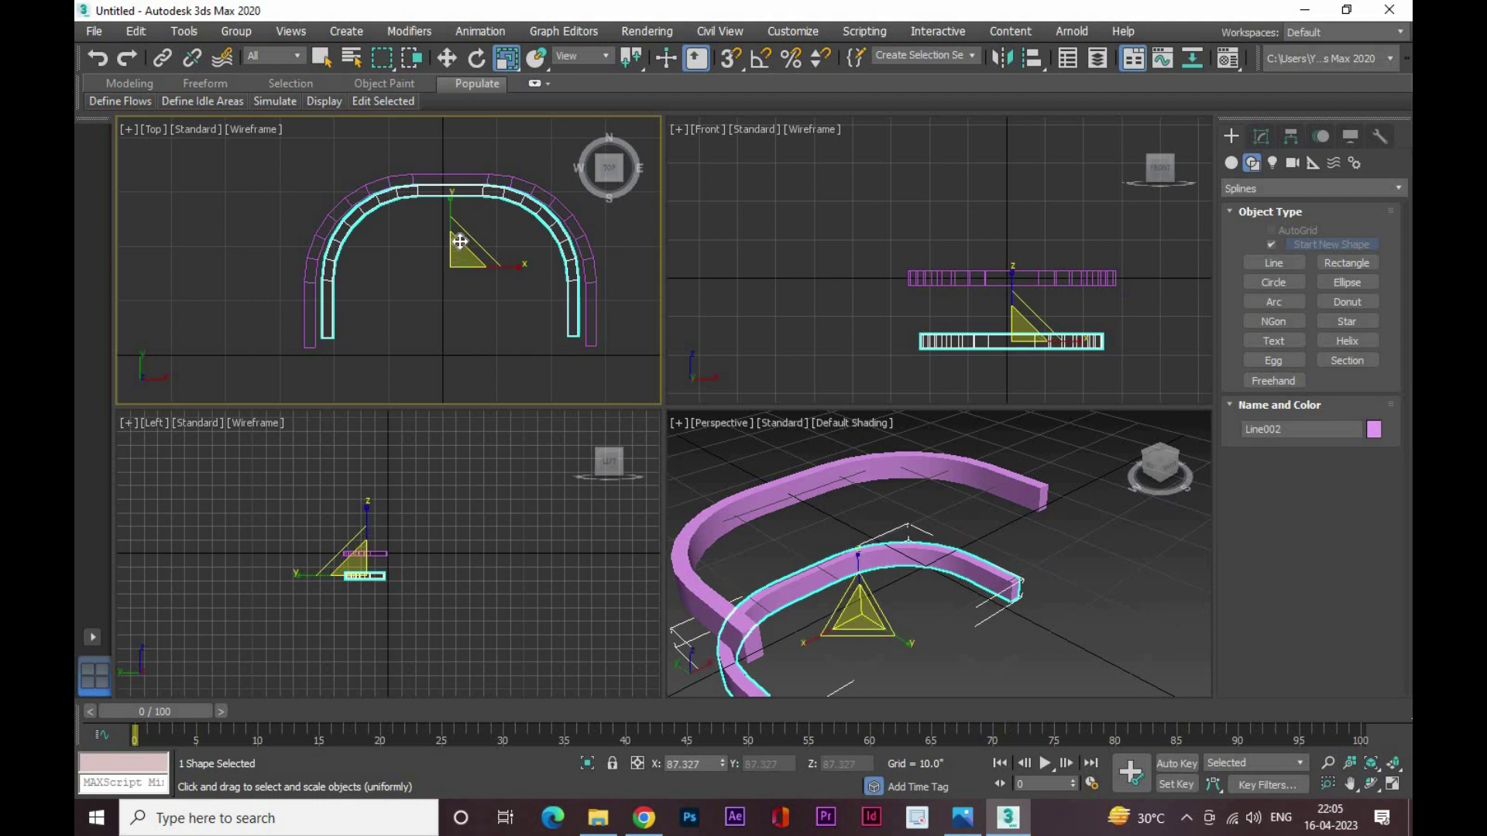
pyautogui.press('w')
pyautogui.moveTo(1056, 251); pyautogui.dragTo(1130, 218, button='middle')
pyautogui.moveTo(1093, 288); pyautogui.dragTo(1094, 331)
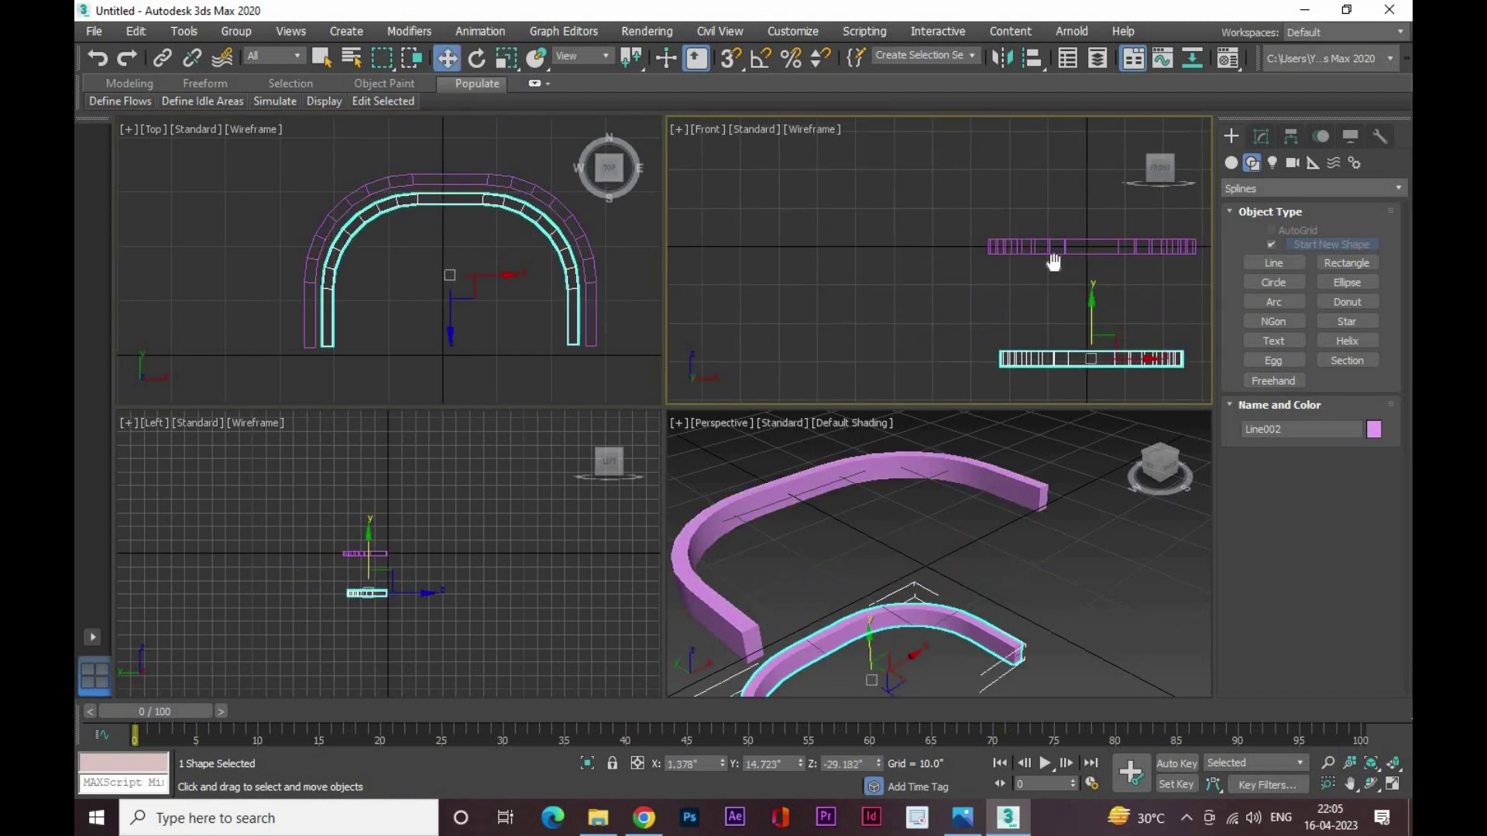
pyautogui.moveTo(1054, 261); pyautogui.dragTo(1029, 205, button='middle')
# Draw a rectangle spline over the arches in the Top view
pyautogui.click(1273, 263)
pyautogui.click(1347, 263)
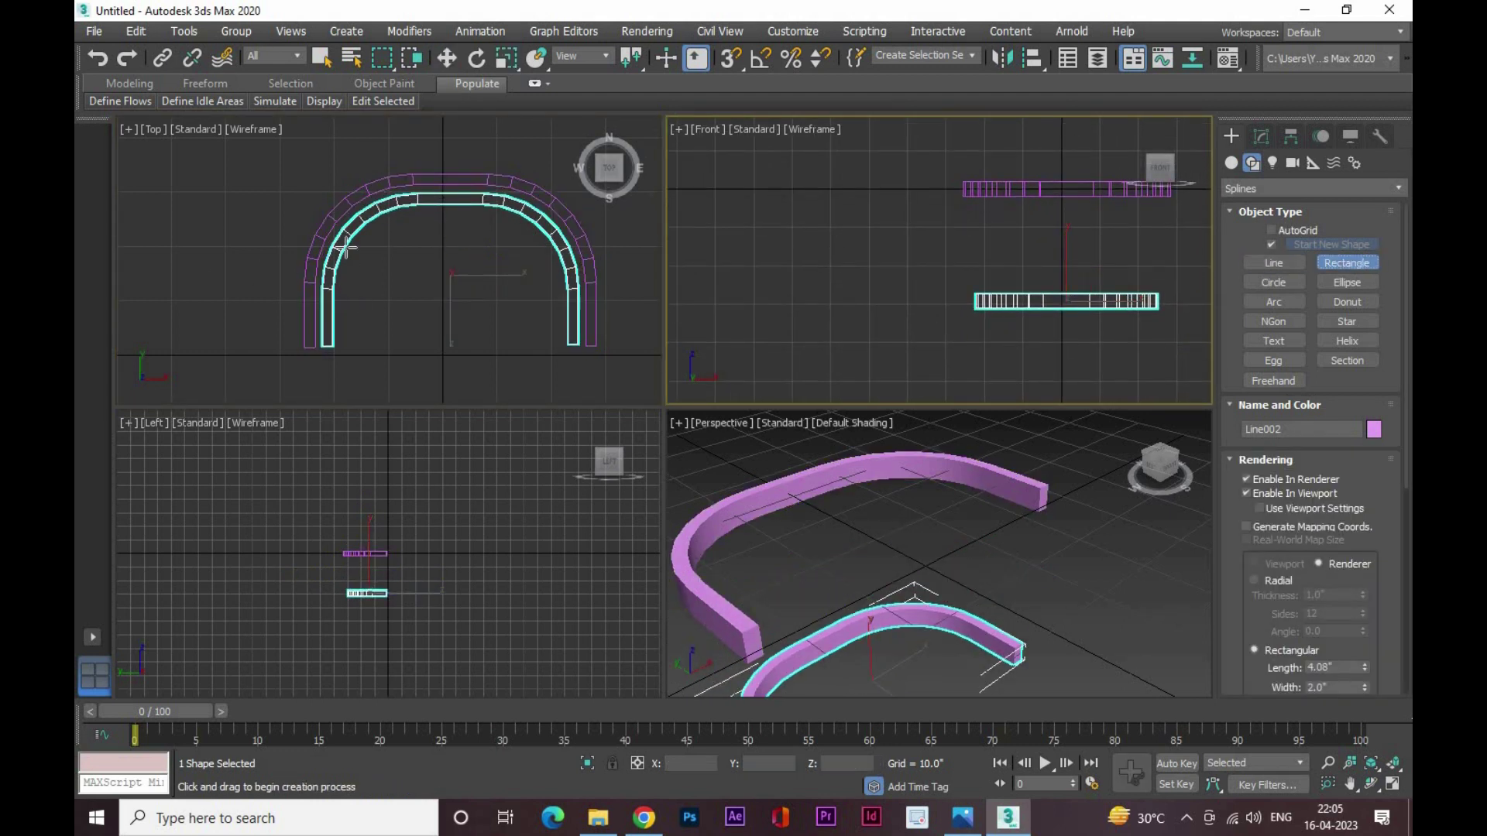
pyautogui.scroll(-2, 314, 324)
pyautogui.moveTo(294, 329); pyautogui.dragTo(488, 176)
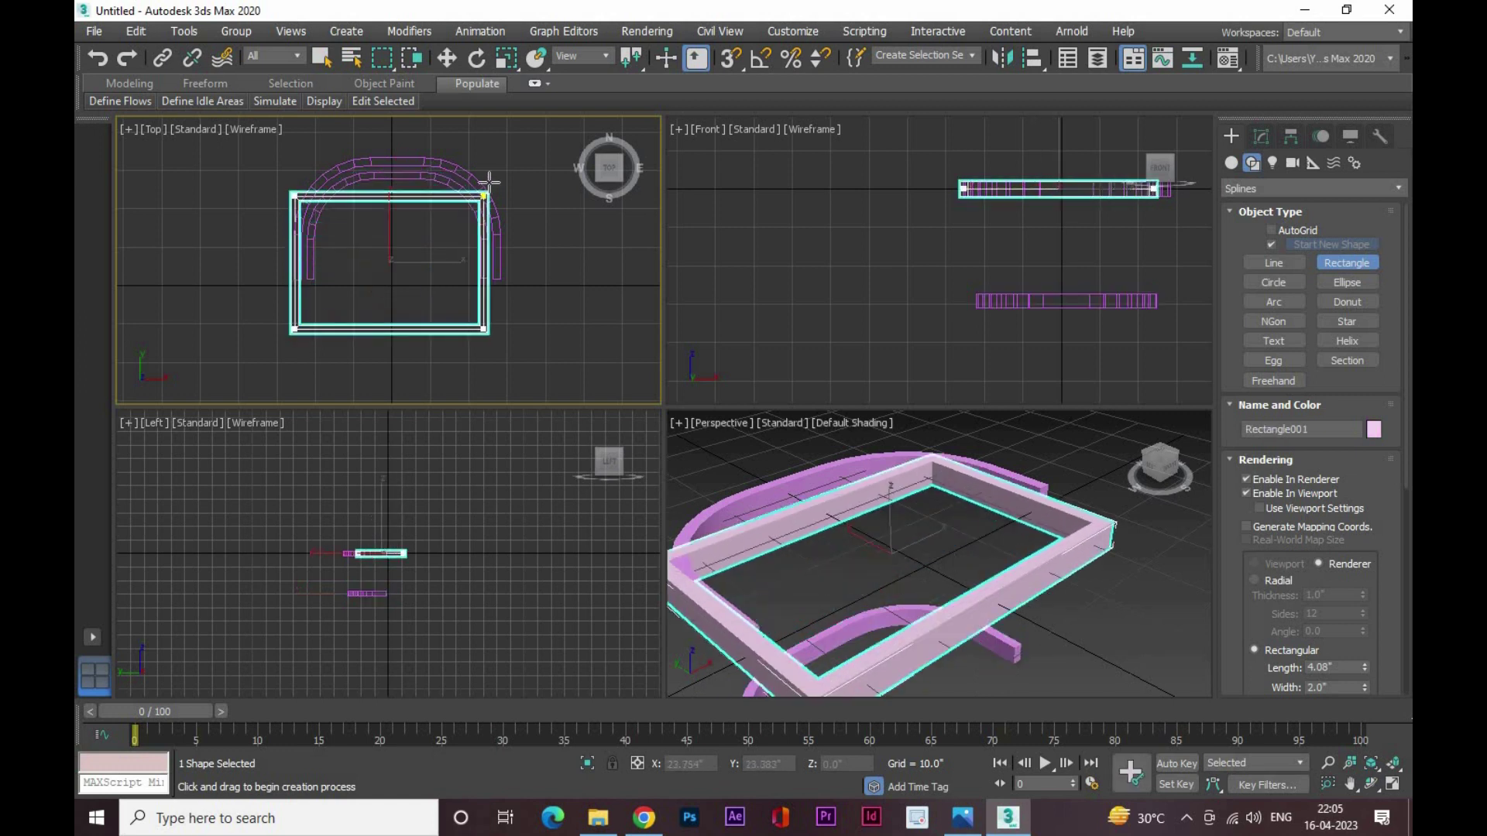
pyautogui.moveTo(346, 351); pyautogui.dragTo(342, 382, button='middle')
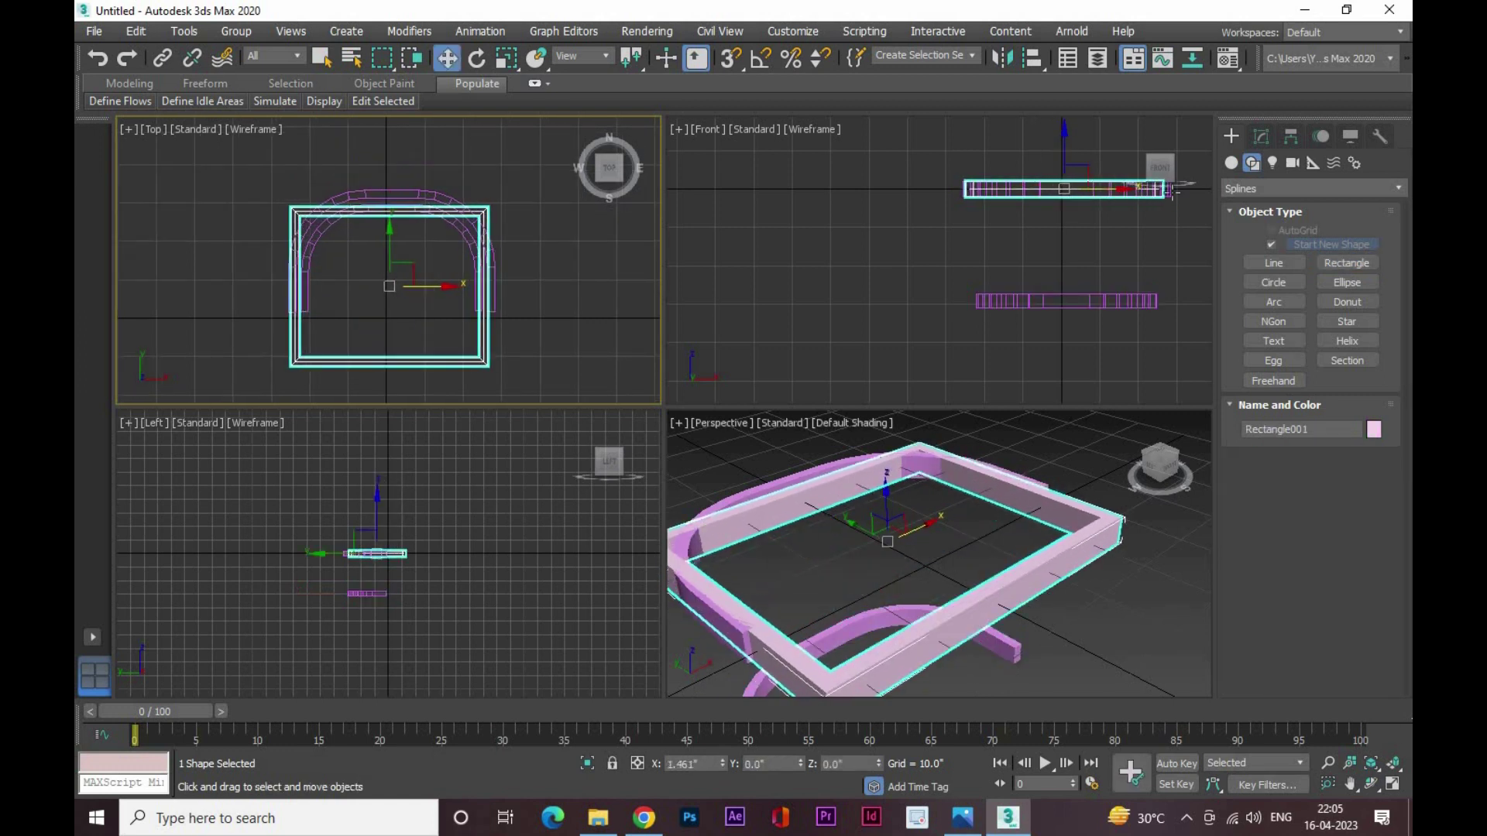
# Lengthen the rectangle, round its corners toward 19.62 and move it down over the arches
pyautogui.click(1261, 137)
pyautogui.scroll(-5, 1371, 674)
pyautogui.moveTo(1368, 663); pyautogui.dragTo(1367, 666)
pyautogui.moveTo(379, 329); pyautogui.dragTo(415, 350)
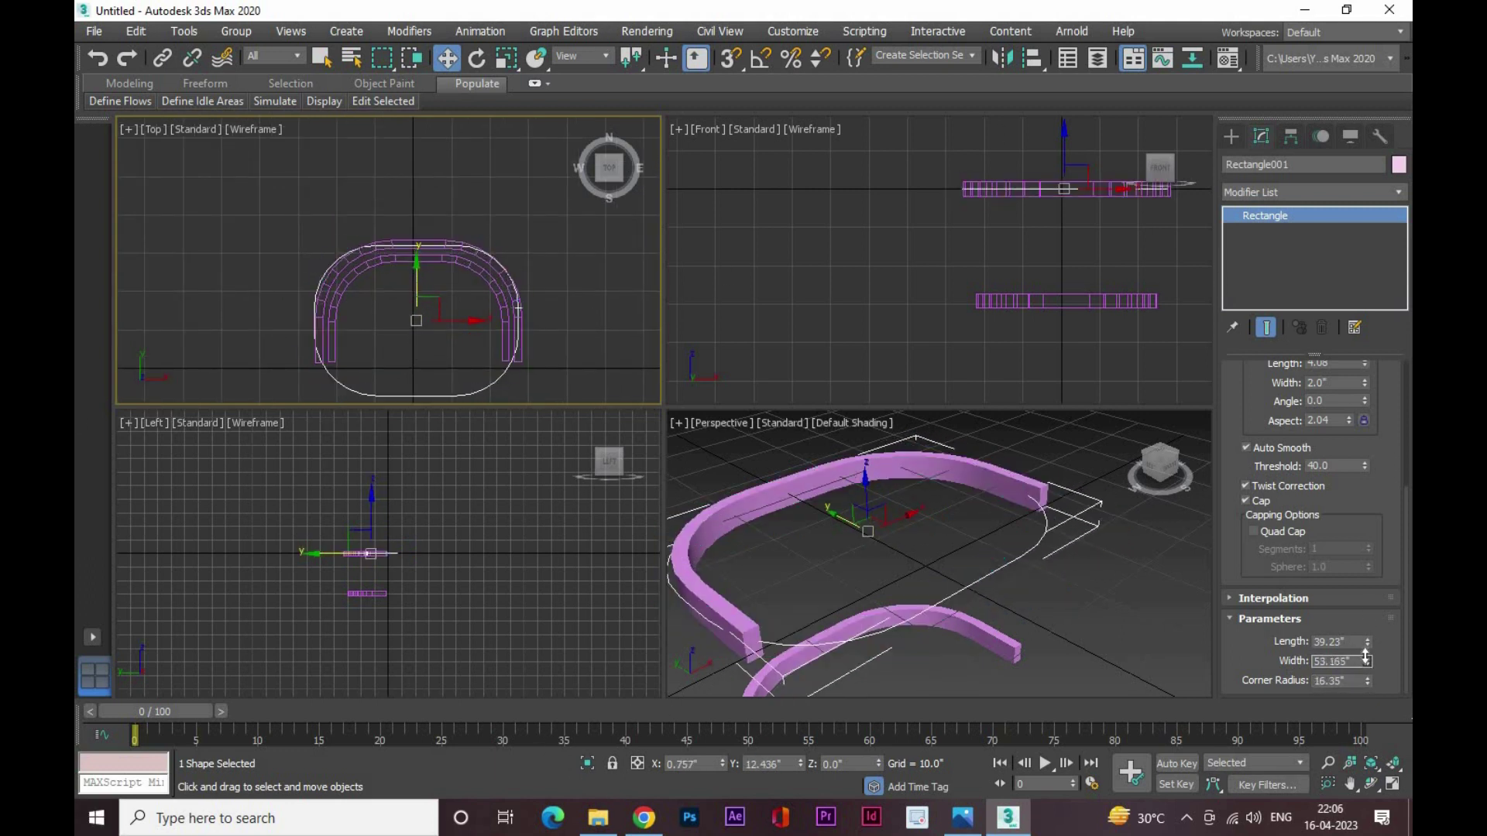
pyautogui.moveTo(1368, 645); pyautogui.dragTo(1367, 620)
pyautogui.moveTo(418, 321); pyautogui.dragTo(419, 376)
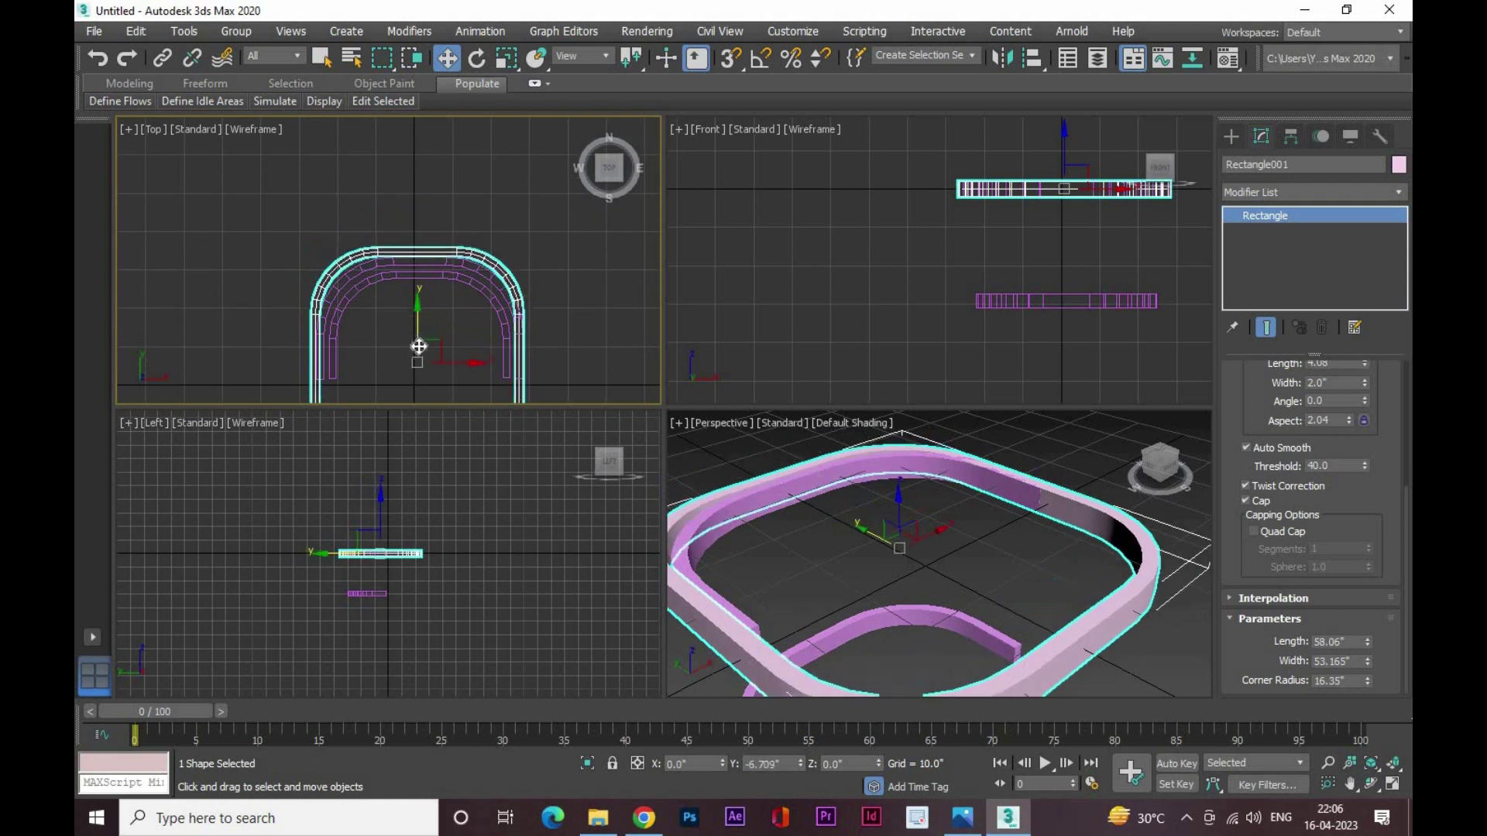
pyautogui.moveTo(1367, 686); pyautogui.dragTo(1367, 672)
pyautogui.scroll(3, 378, 322)
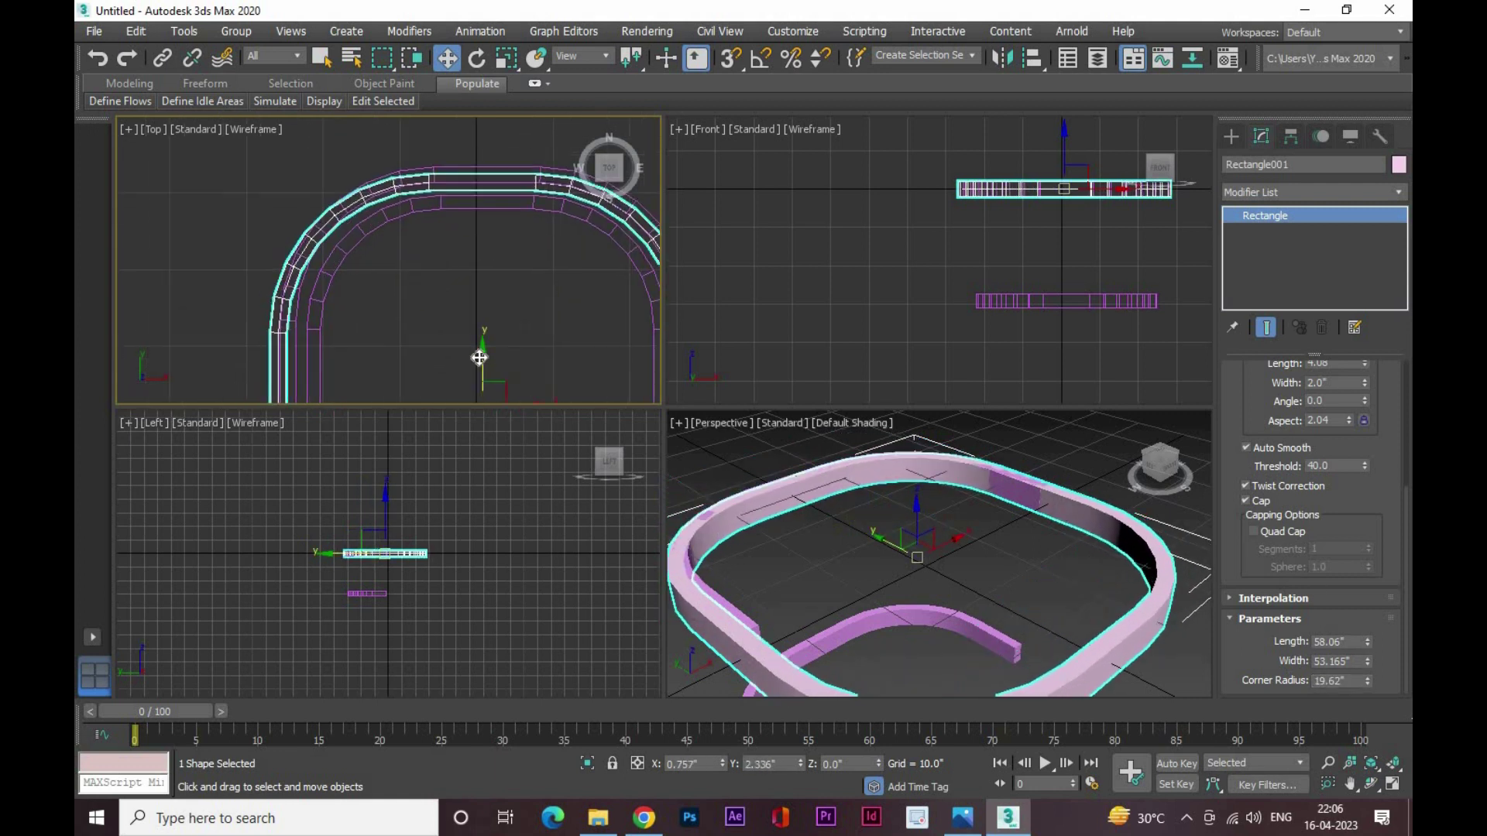
pyautogui.moveTo(482, 356); pyautogui.dragTo(474, 348, button='middle')
# Finalize the rectangle at 56.899 × 51.522, centred around both arches
pyautogui.scroll(-3, 475, 348)
pyautogui.moveTo(1367, 642); pyautogui.dragTo(1367, 665)
pyautogui.scroll(2, 442, 318)
pyautogui.moveTo(515, 331); pyautogui.dragTo(523, 331)
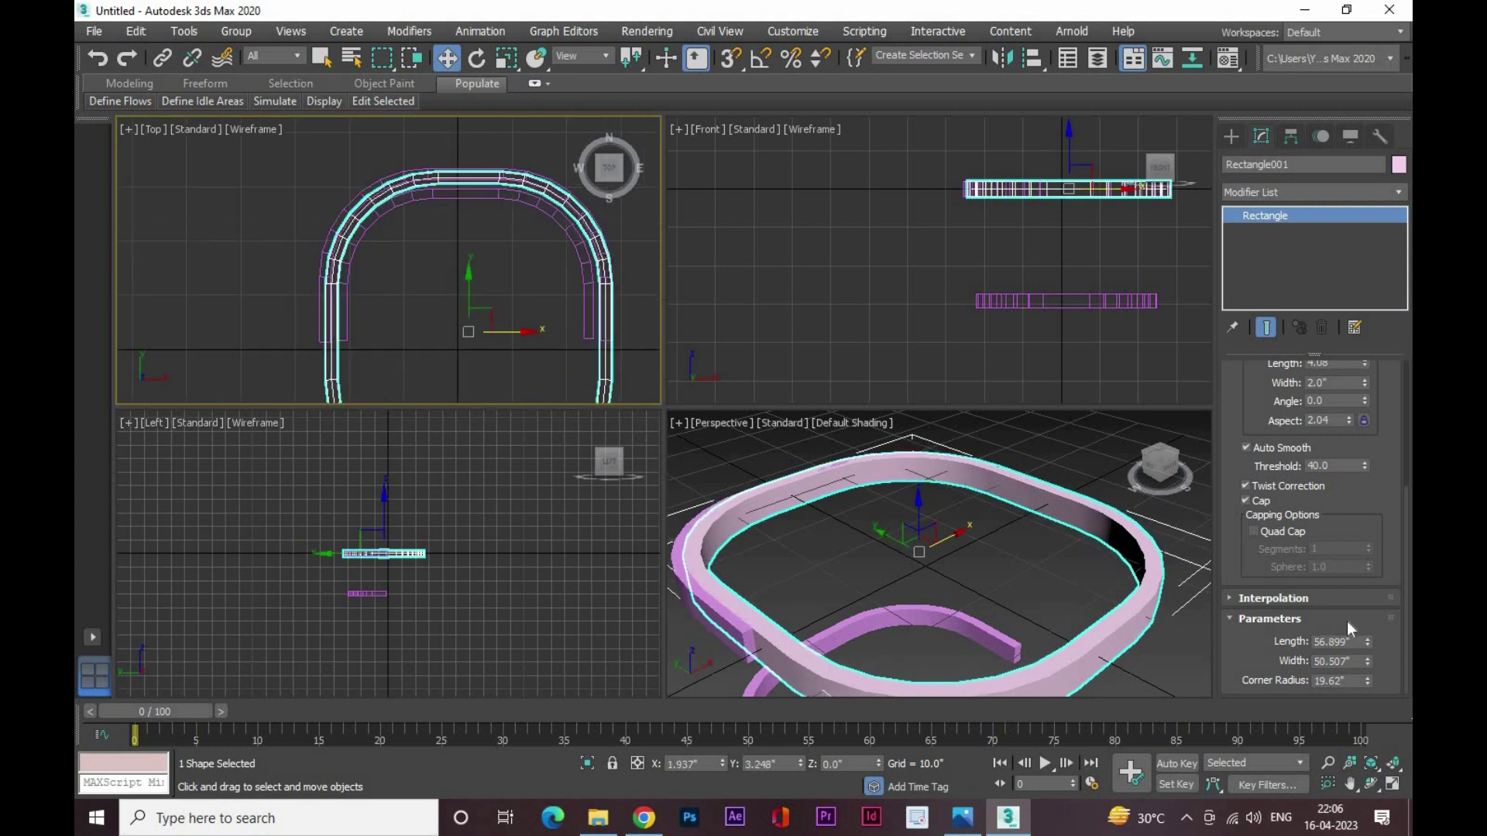
pyautogui.moveTo(1367, 662); pyautogui.dragTo(1368, 660)
pyautogui.moveTo(498, 323); pyautogui.dragTo(485, 311, button='middle')
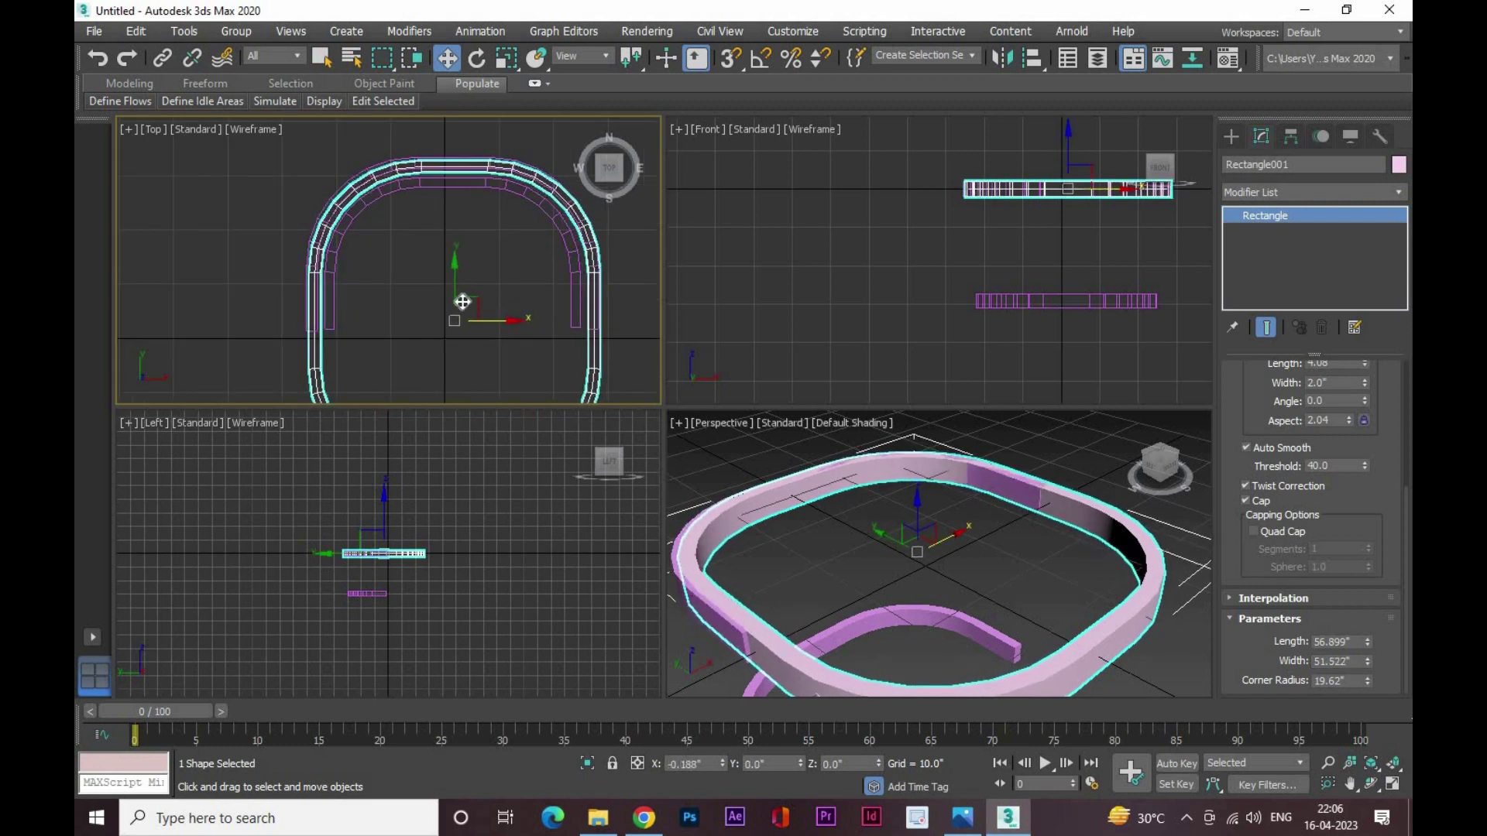
pyautogui.scroll(-6, 1142, 434)
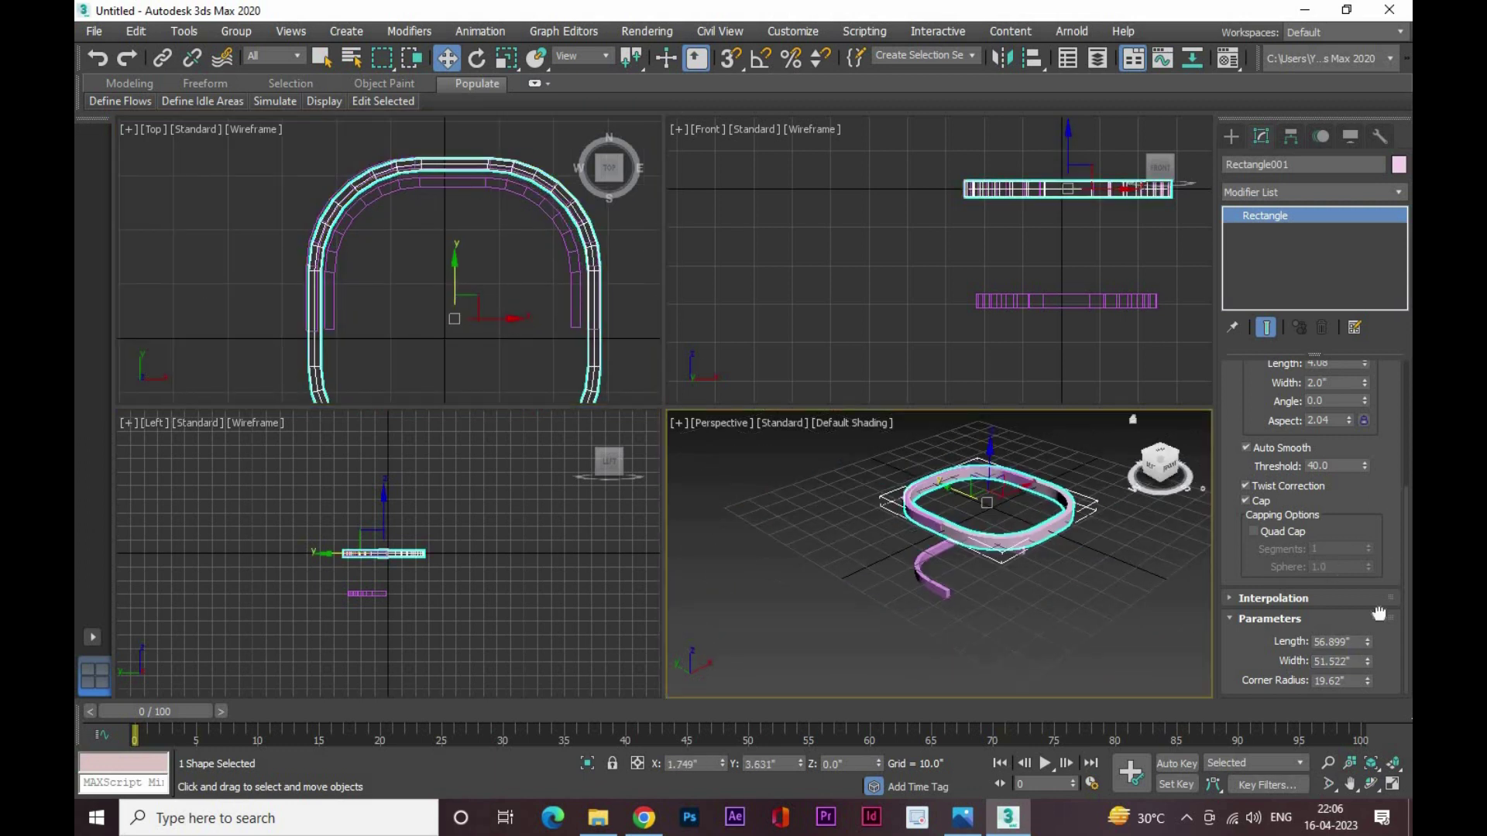
pyautogui.scroll(3, 1379, 613)
pyautogui.scroll(-2, 539, 313)
# Set the rectangle's corner radius to 0 and convert it to an Editable Spline
pyautogui.scroll(-3, 1387, 585)
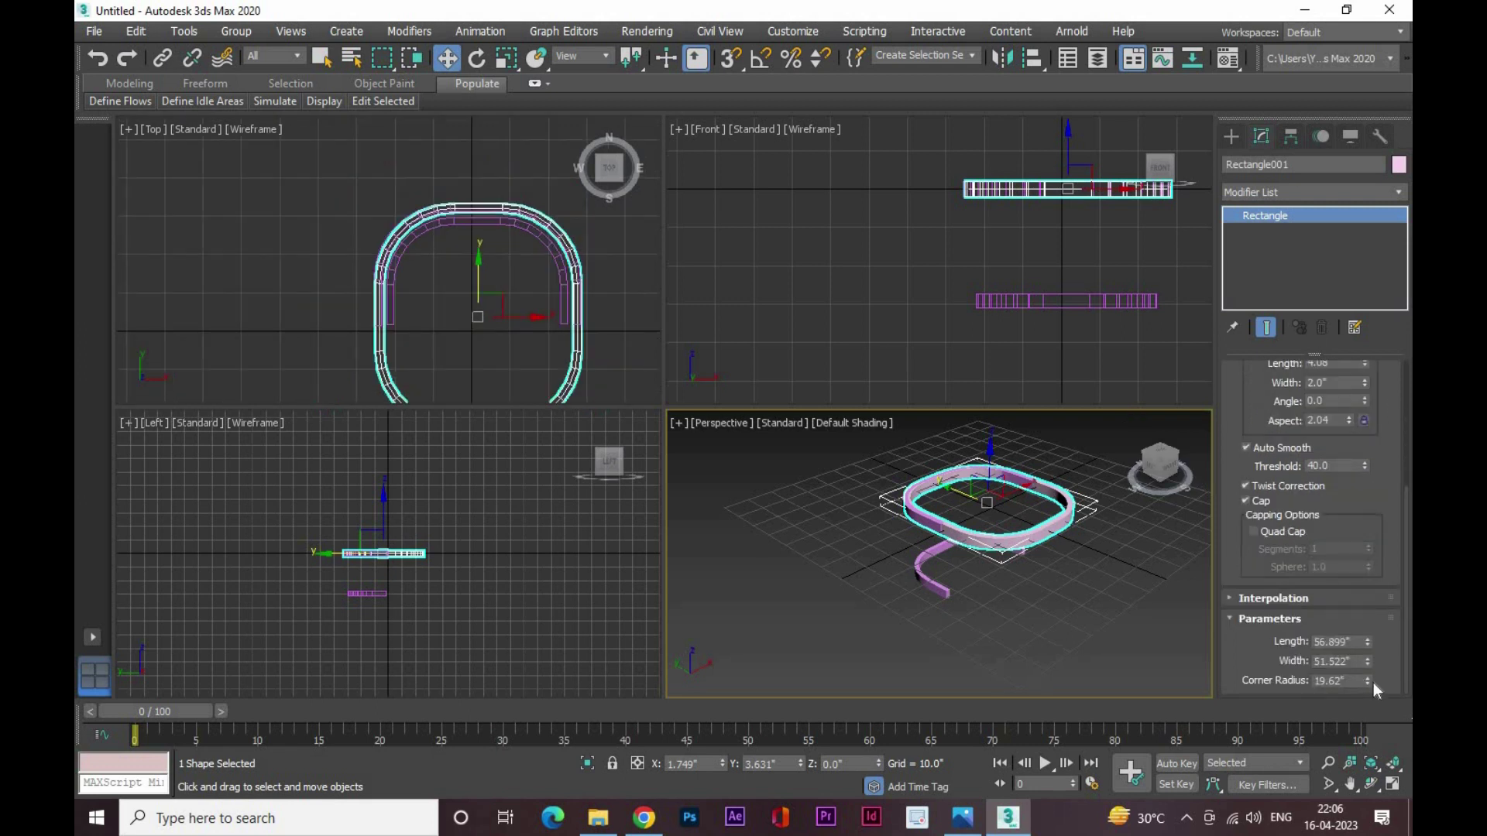
pyautogui.rightClick(1367, 681)
pyautogui.moveTo(514, 275); pyautogui.dragTo(532, 183, button='middle')
pyautogui.rightClick(1243, 216)
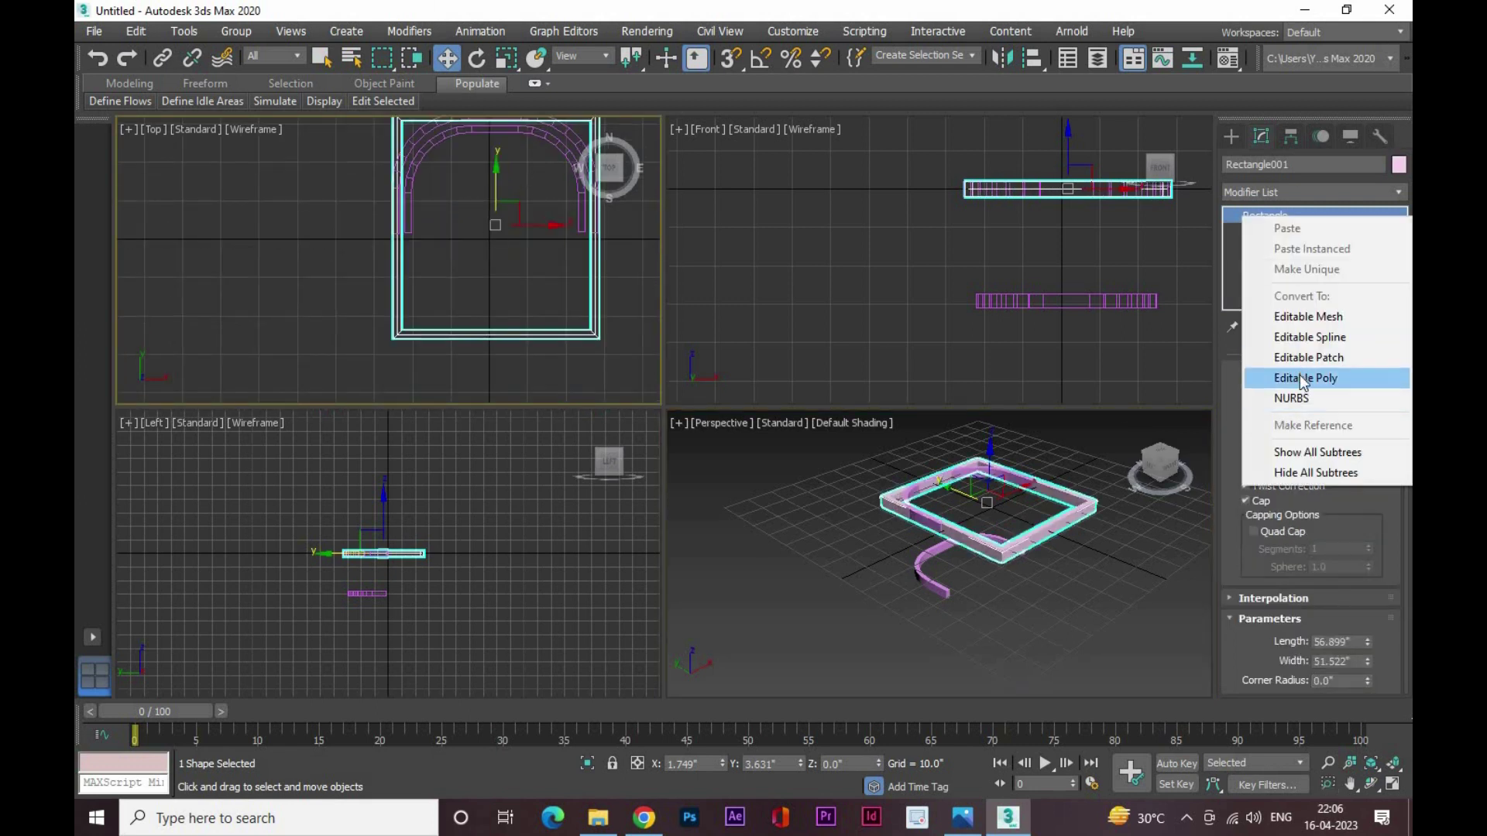
pyautogui.click(1301, 336)
# Fillet the two top corner vertices into an arched top
pyautogui.press('1')
pyautogui.moveTo(355, 336); pyautogui.dragTo(333, 462, button='middle')
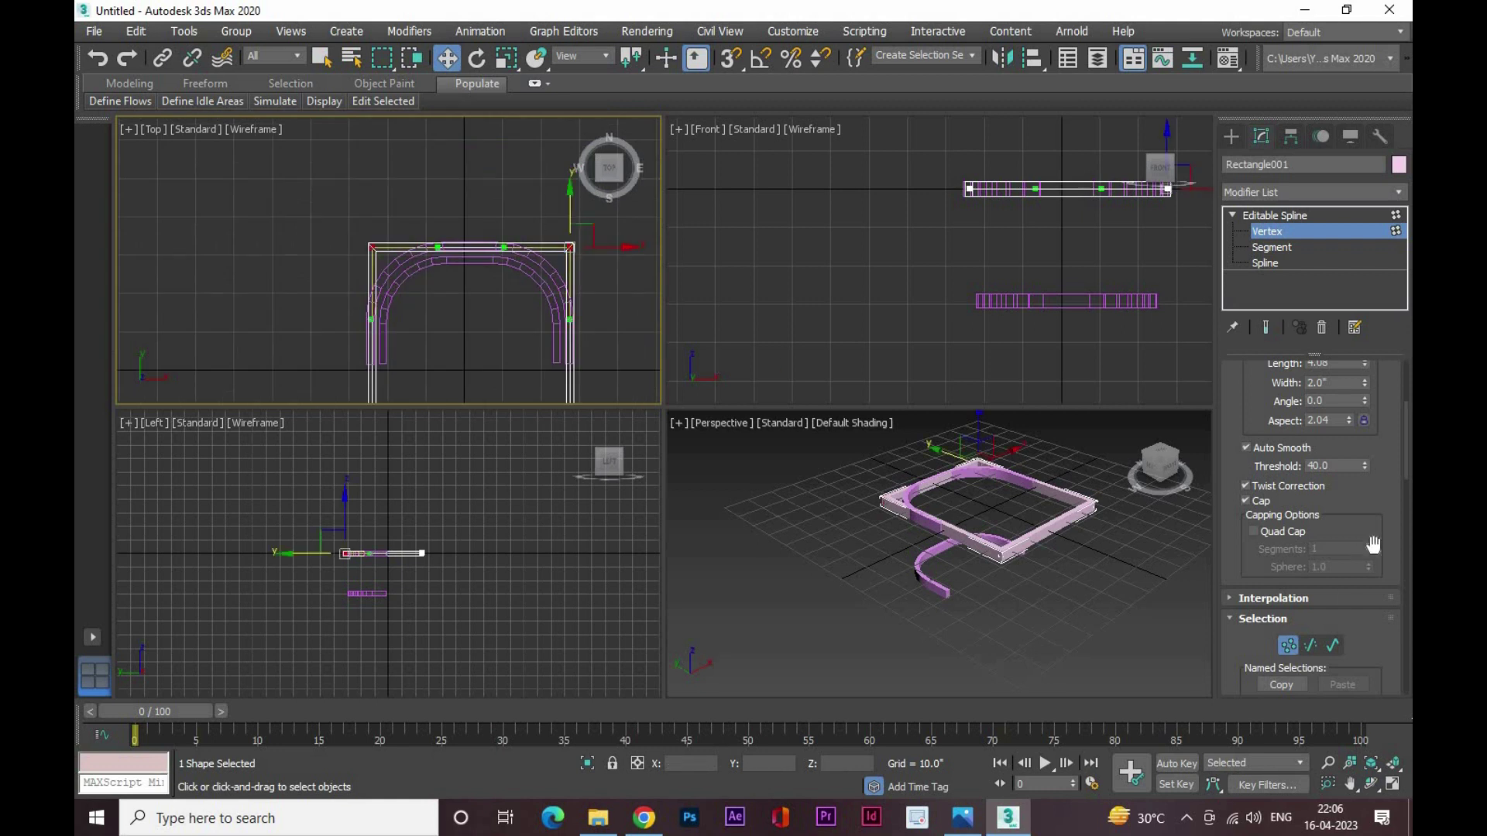
pyautogui.scroll(-3, 1316, 542)
pyautogui.scroll(-3, 1317, 542)
pyautogui.scroll(-2, 1316, 542)
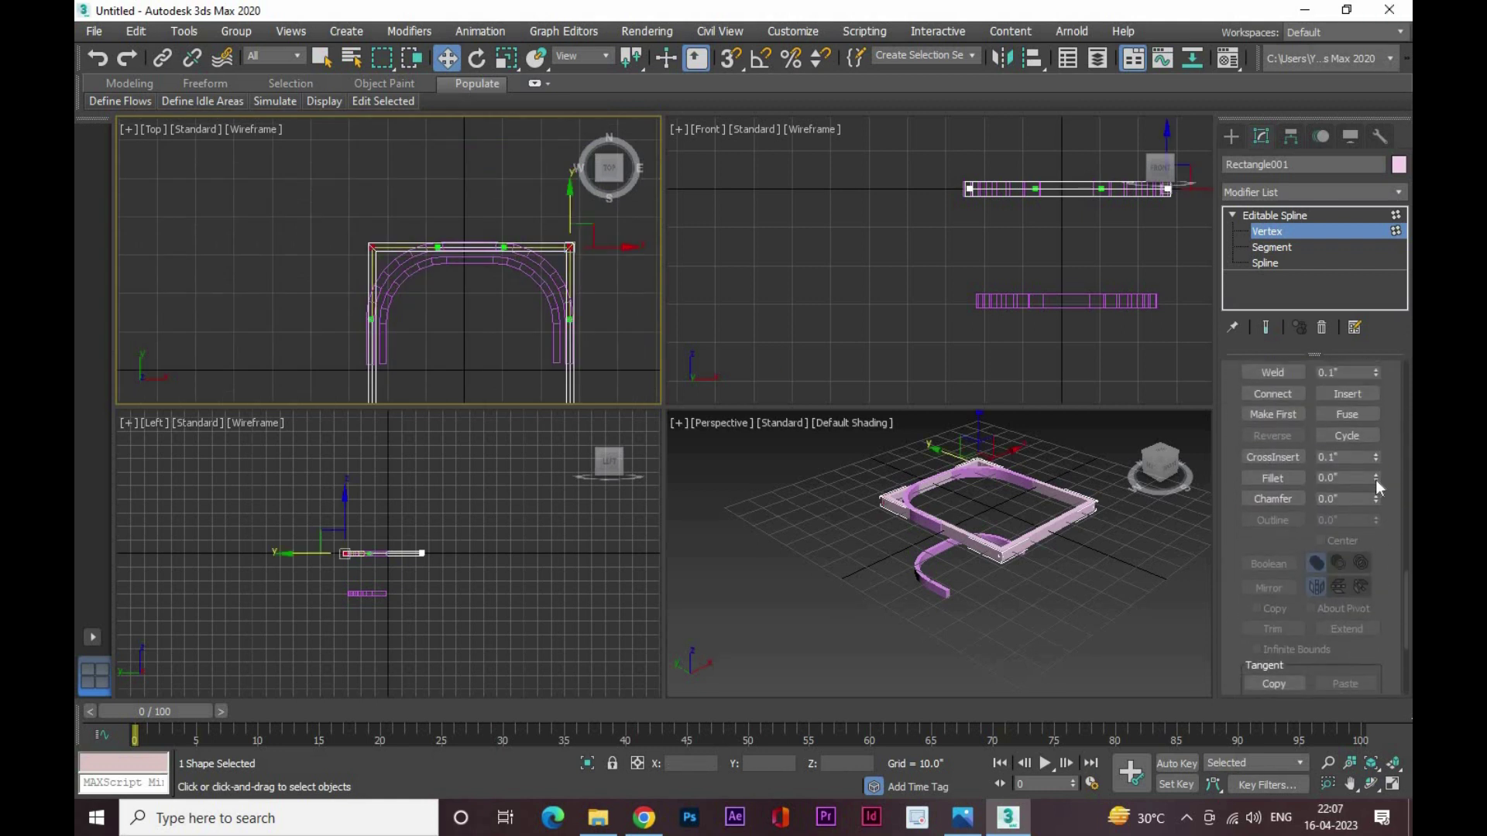
pyautogui.moveTo(1376, 485); pyautogui.dragTo(1380, 462)
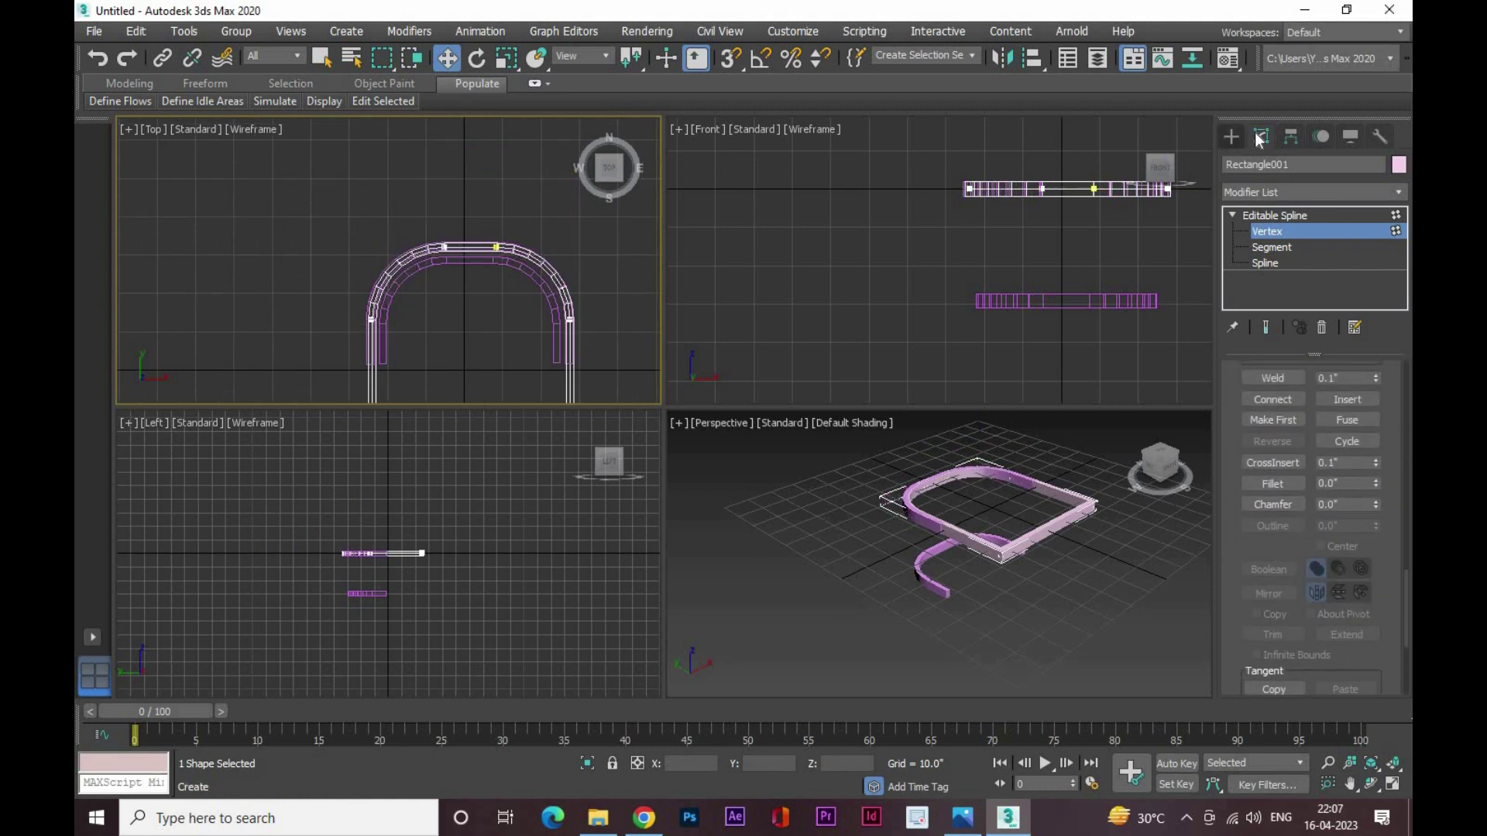
pyautogui.click(1275, 215)
# Add an Extrude modifier to the arch shape, leaving the amount at 0
pyautogui.click(1257, 192)
pyautogui.write('esh')
pyautogui.click(1267, 290)
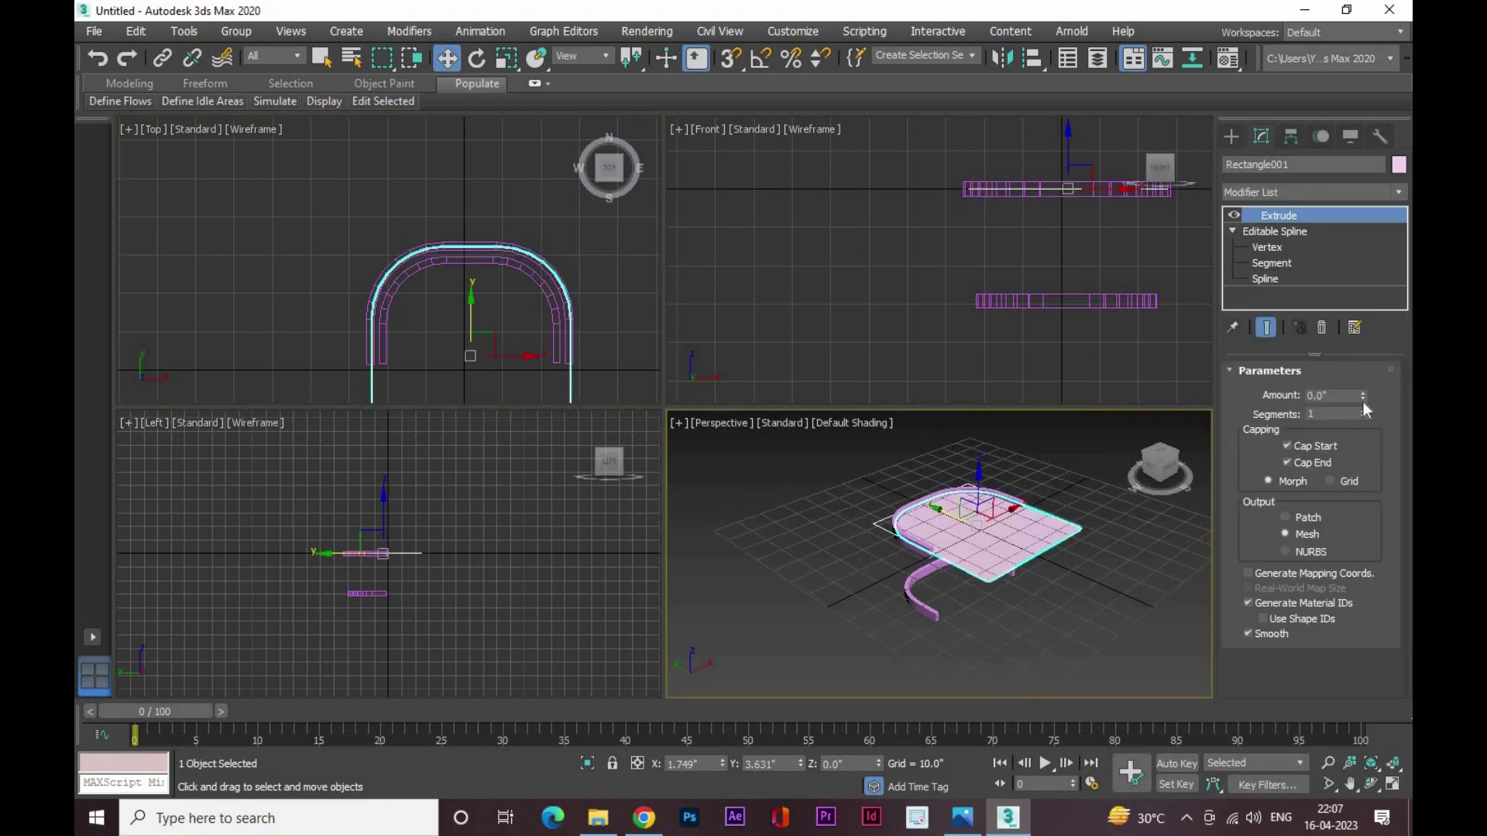
pyautogui.moveTo(1363, 398); pyautogui.dragTo(1369, 378)
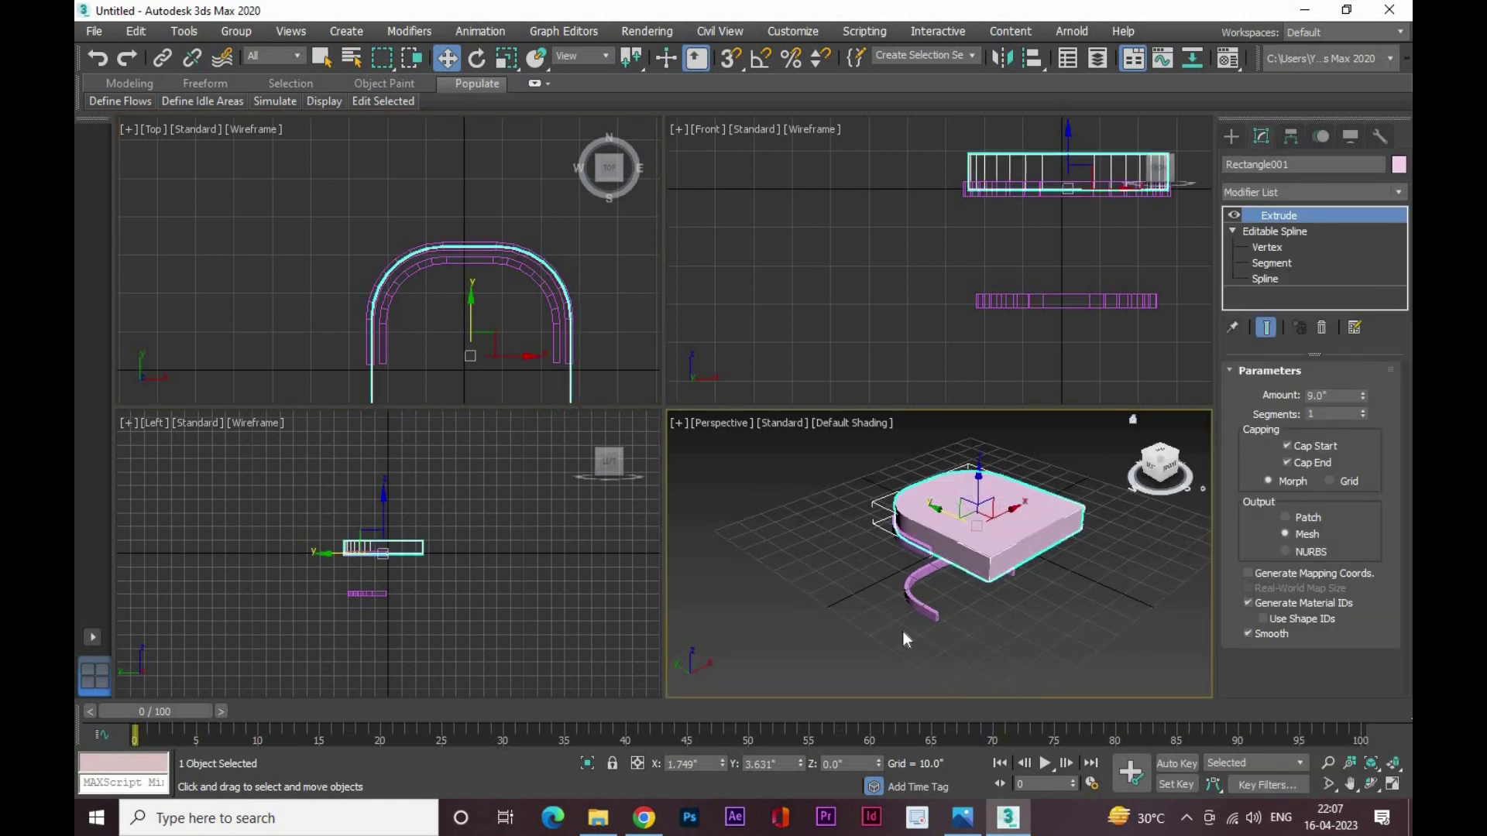
pyautogui.hotkey('ctrl', 'z')
# Shift-drag a copy of the arch shape to the right
pyautogui.scroll(-4, 467, 346)
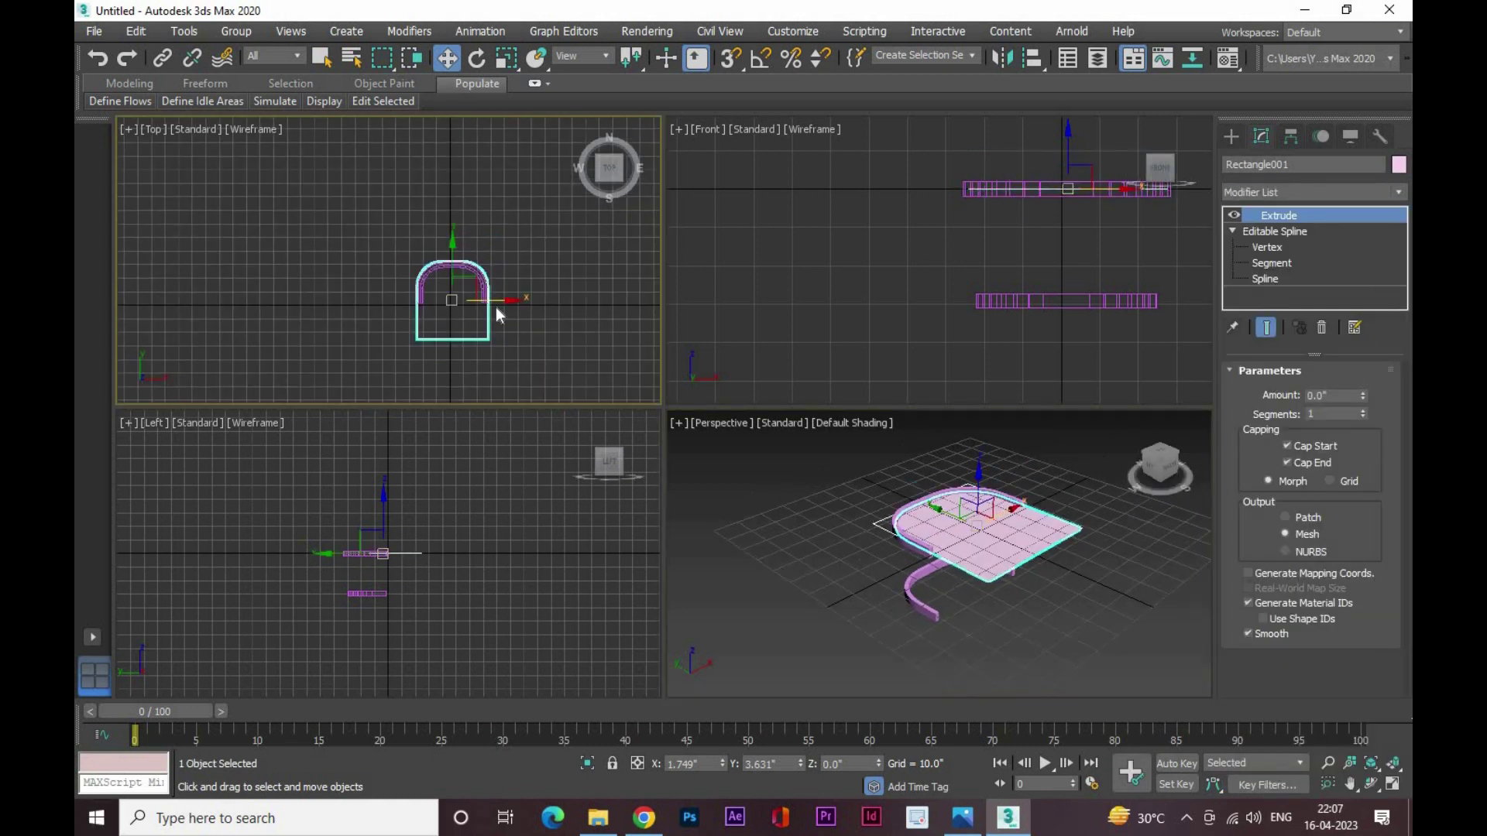
pyautogui.keyDown('shift'); pyautogui.moveTo(495, 306); pyautogui.dragTo(609, 307); pyautogui.keyUp('shift')
pyautogui.click(747, 485)
pyautogui.click(467, 338)
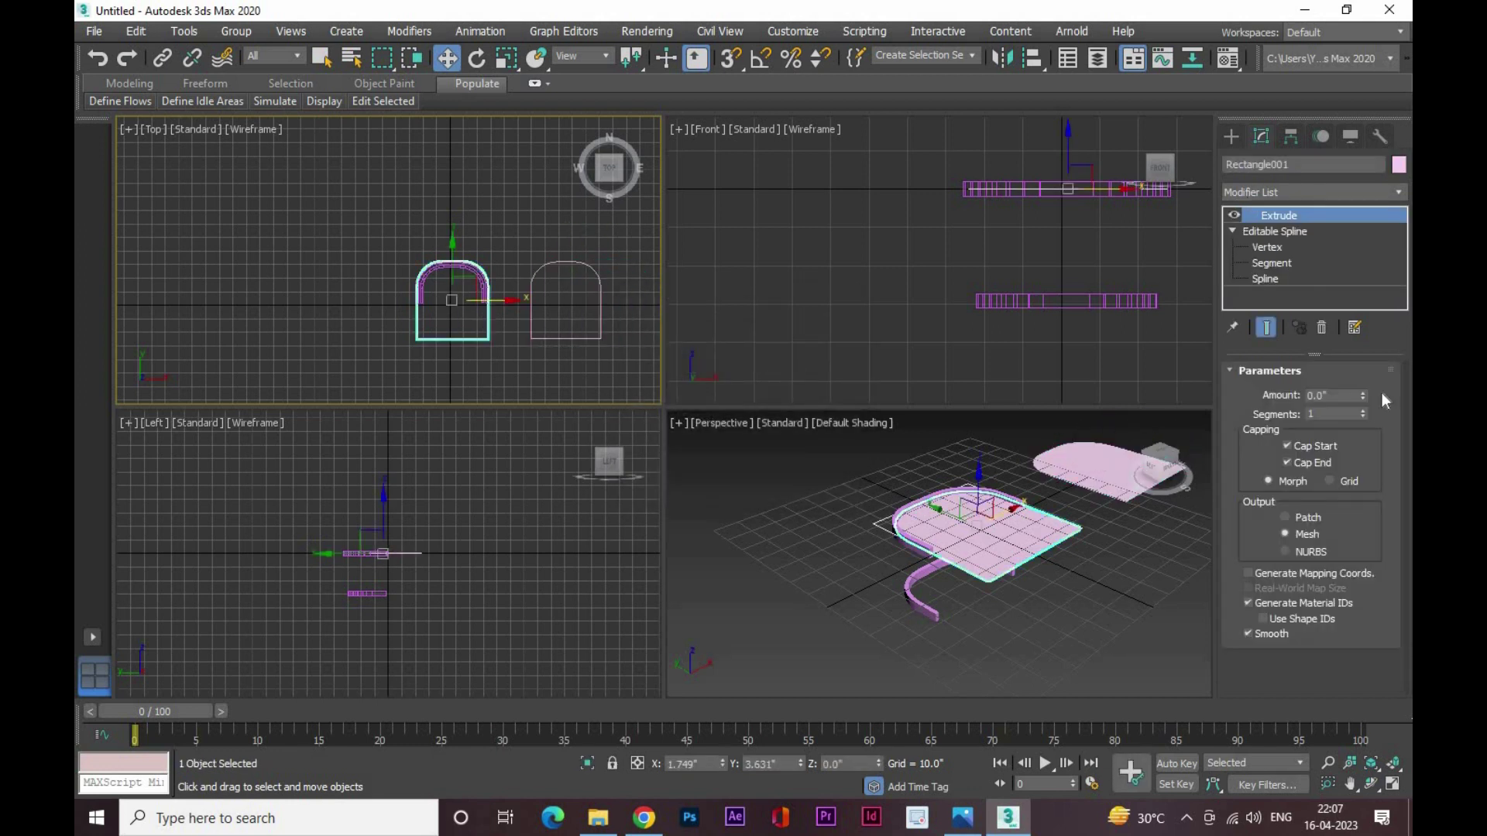
# Remove Extrude from Rectangle001 and place the copy as a 2-inch panel over the arch frames
pyautogui.click(1322, 329)
pyautogui.middleClick(1065, 596)
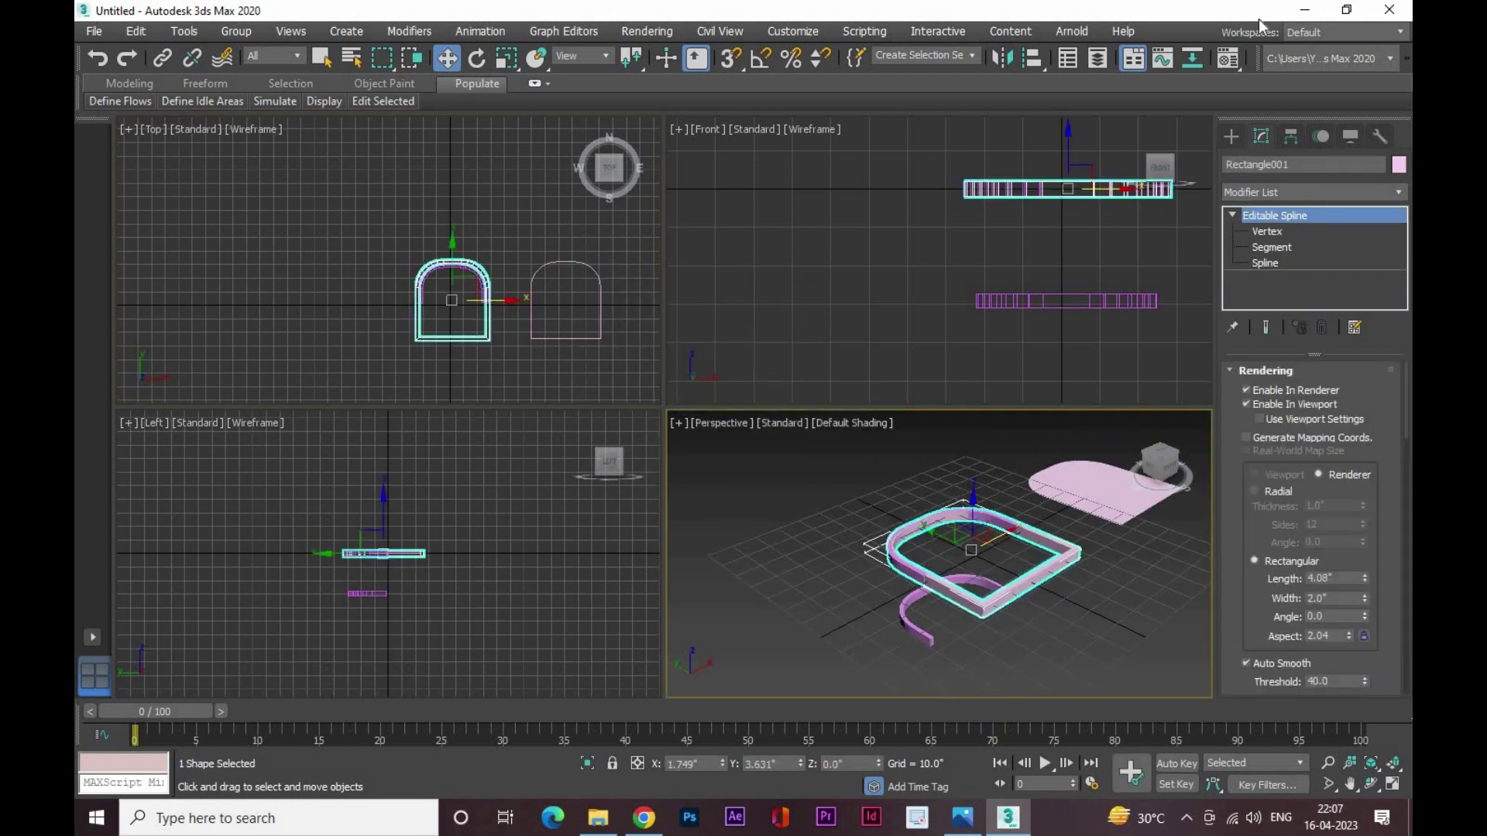
pyautogui.moveTo(1075, 158); pyautogui.dragTo(968, 156, button='middle')
pyautogui.moveTo(968, 156); pyautogui.dragTo(968, 309)
pyautogui.moveTo(567, 302); pyautogui.dragTo(450, 288)
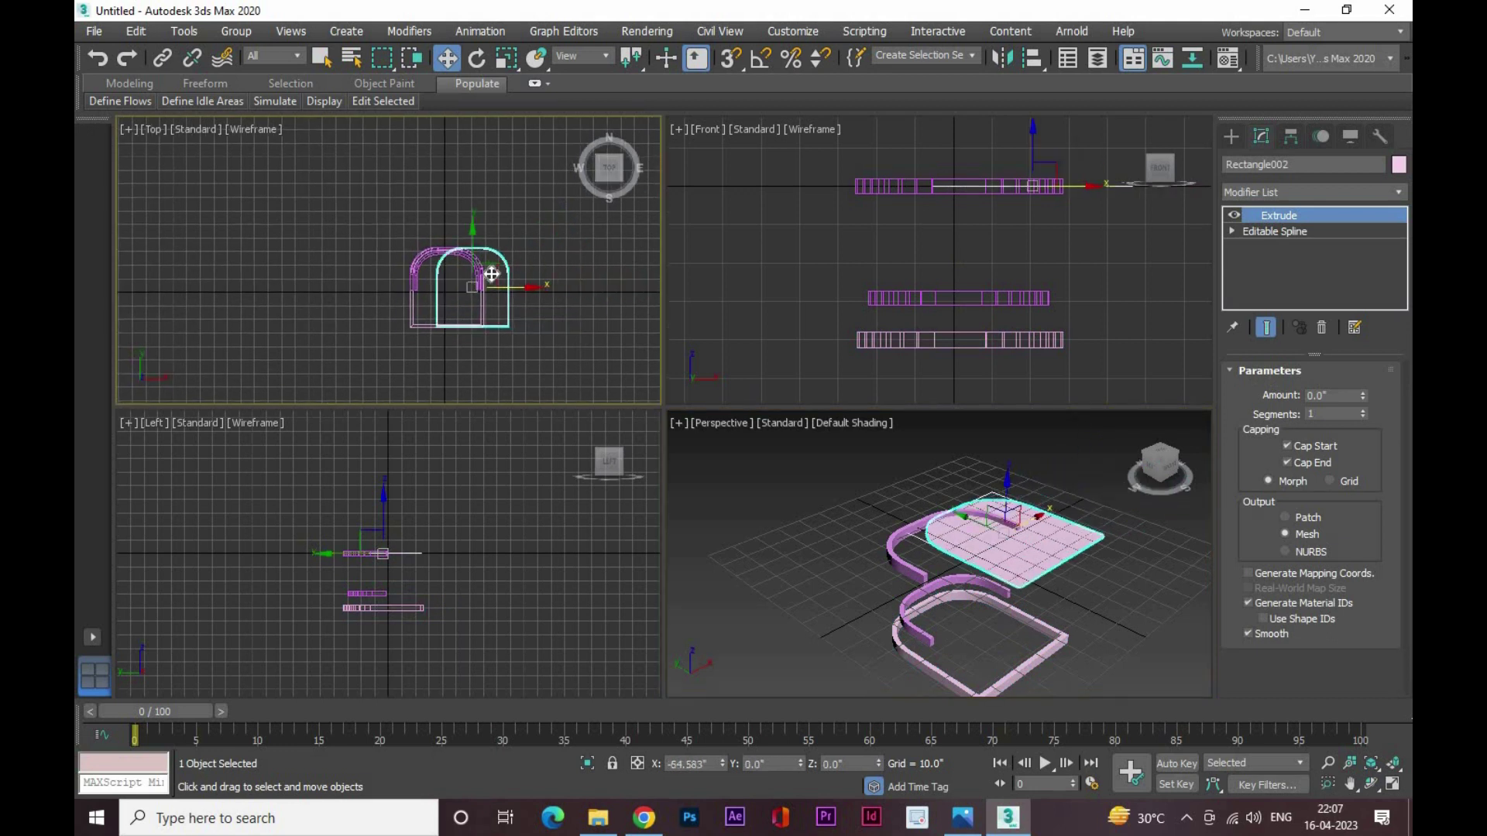
pyautogui.moveTo(1364, 399); pyautogui.dragTo(1364, 380)
# Deselect everything and pan the Perspective view so the seat and both rails show
pyautogui.moveTo(954, 146); pyautogui.dragTo(974, 172, button='middle')
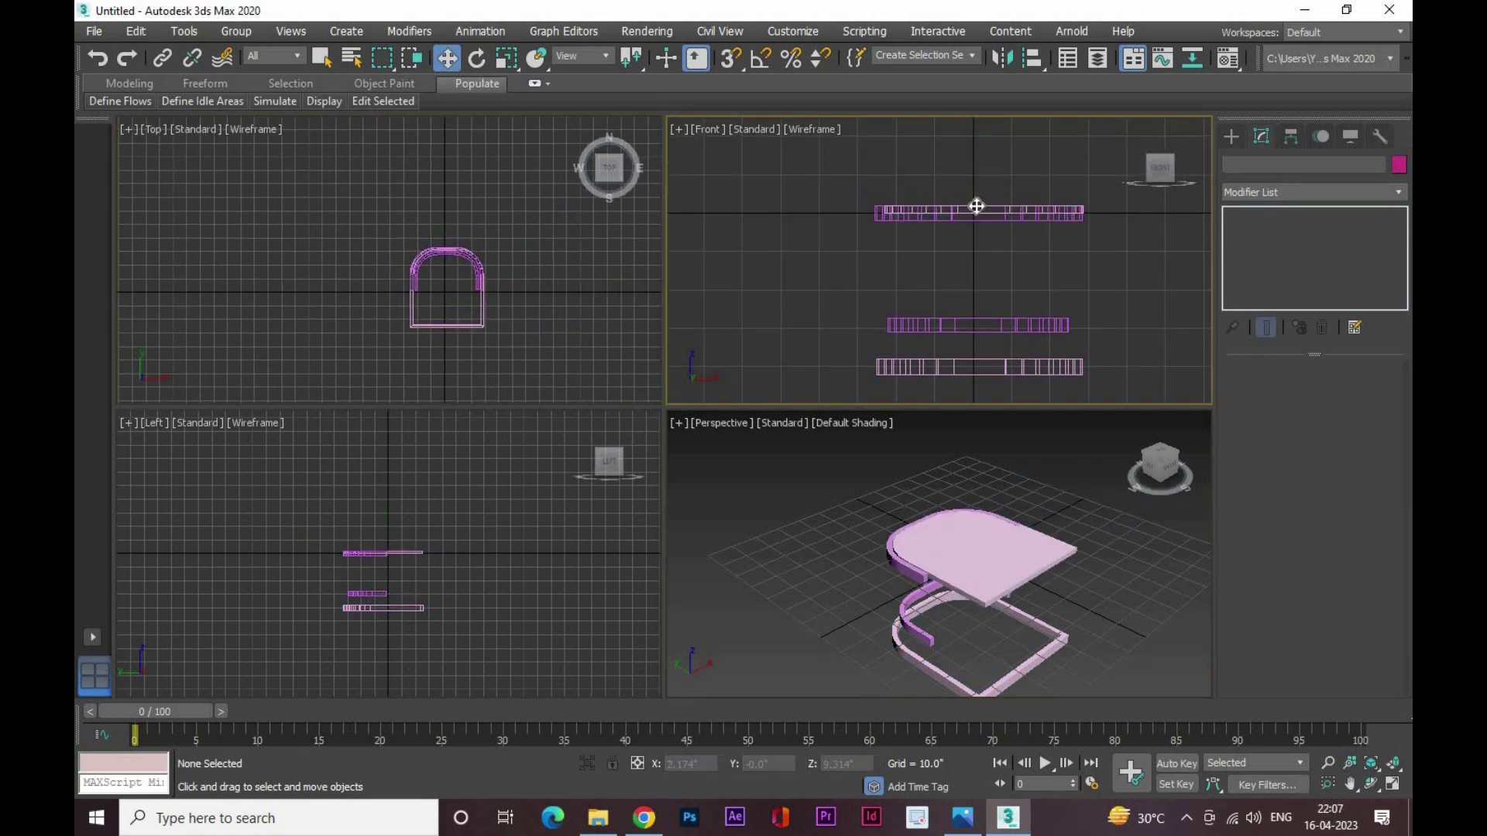
pyautogui.click(1100, 589)
pyautogui.scroll(3, 1019, 539)
pyautogui.scroll(2, 1019, 539)
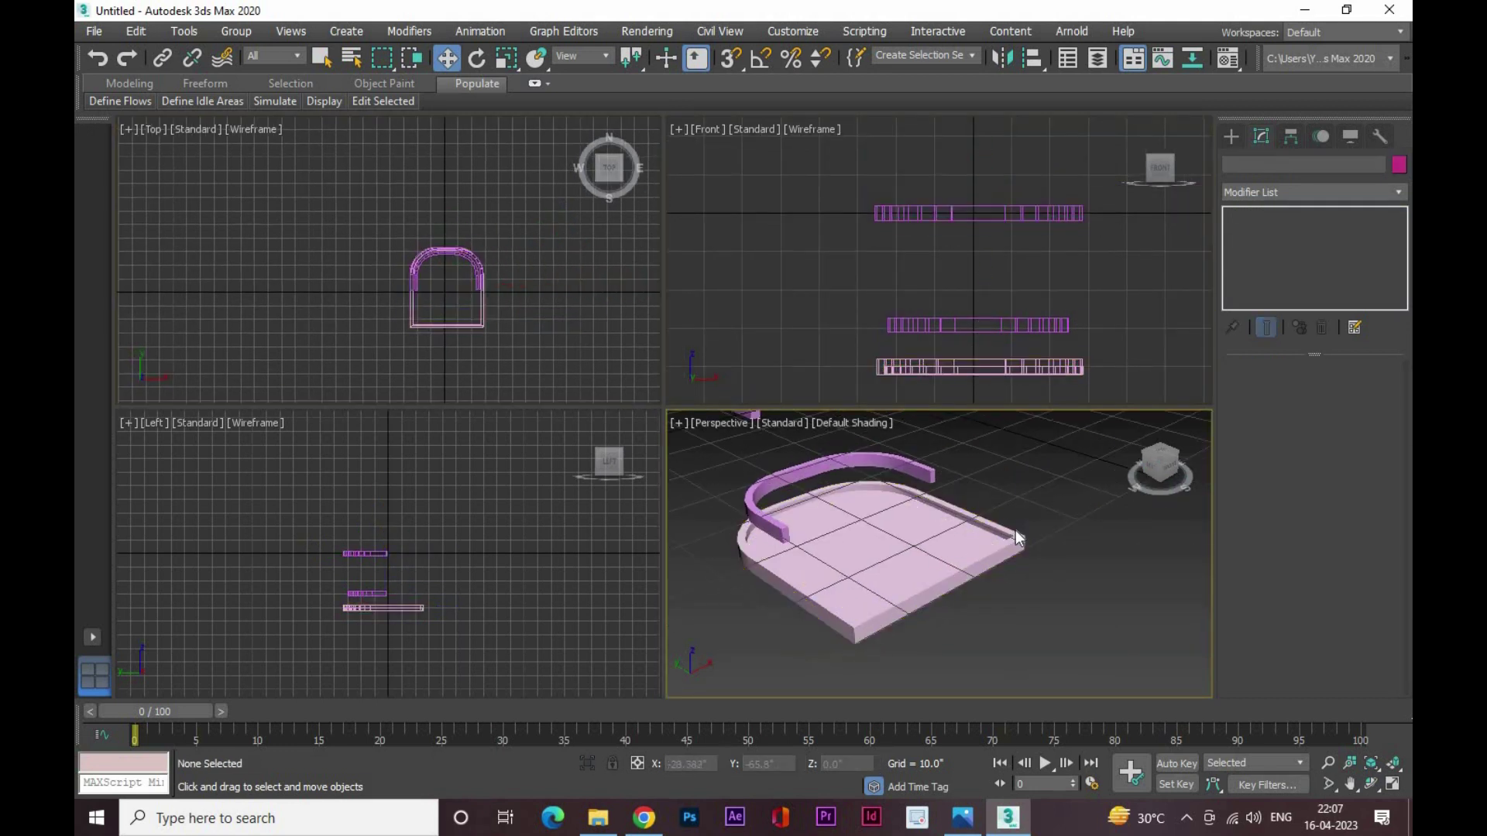
pyautogui.moveTo(677, 540); pyautogui.dragTo(715, 621, button='middle')
pyautogui.click(1231, 137)
# Draw a slanted leg line in the Left view and slide it beside the seat
pyautogui.click(1273, 262)
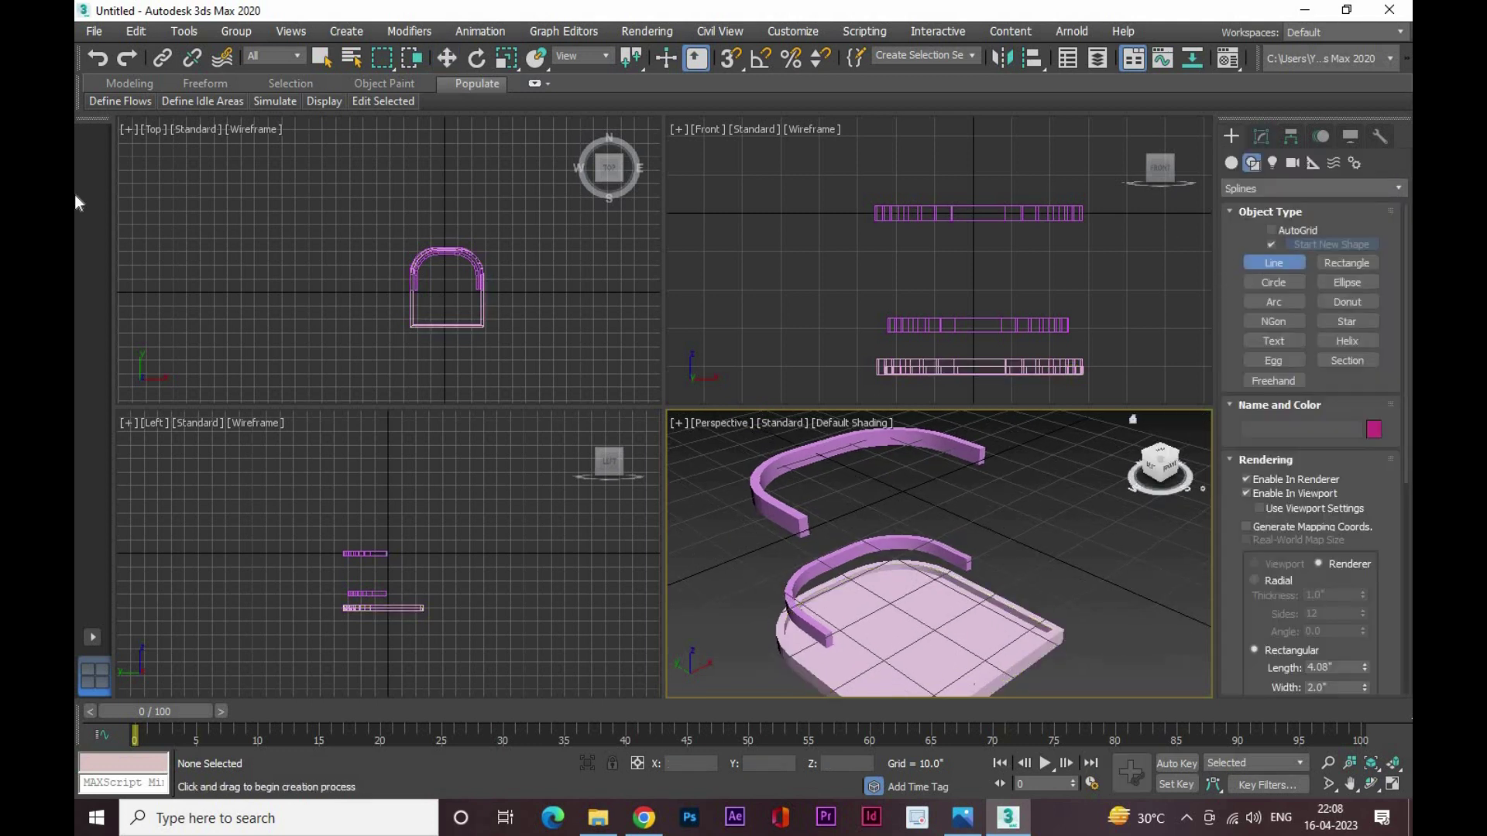
pyautogui.moveTo(412, 566); pyautogui.dragTo(381, 551, button='middle')
pyautogui.scroll(2, 381, 552)
pyautogui.click(356, 423)
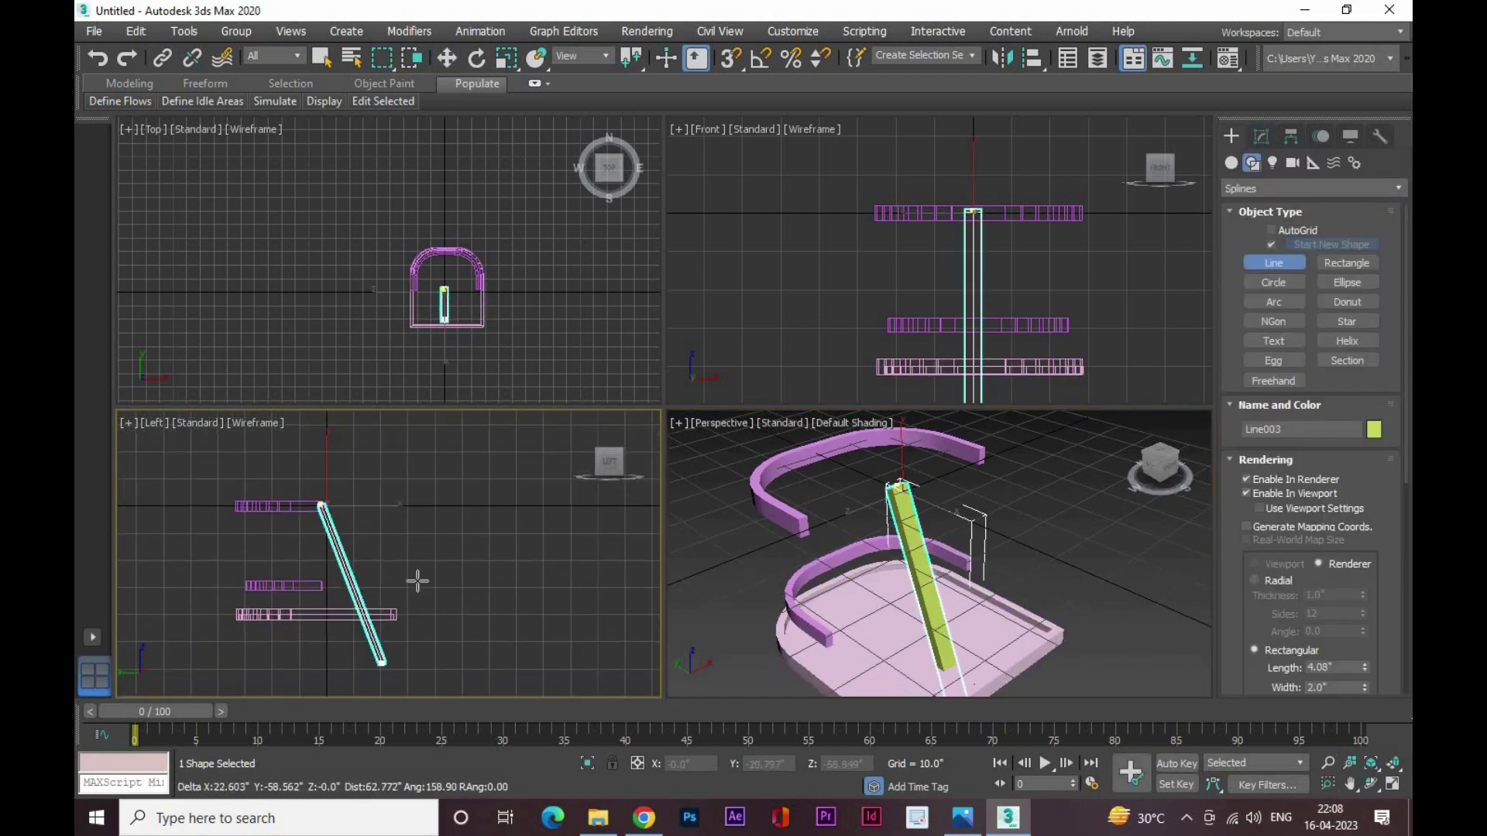
pyautogui.rightClick(474, 631)
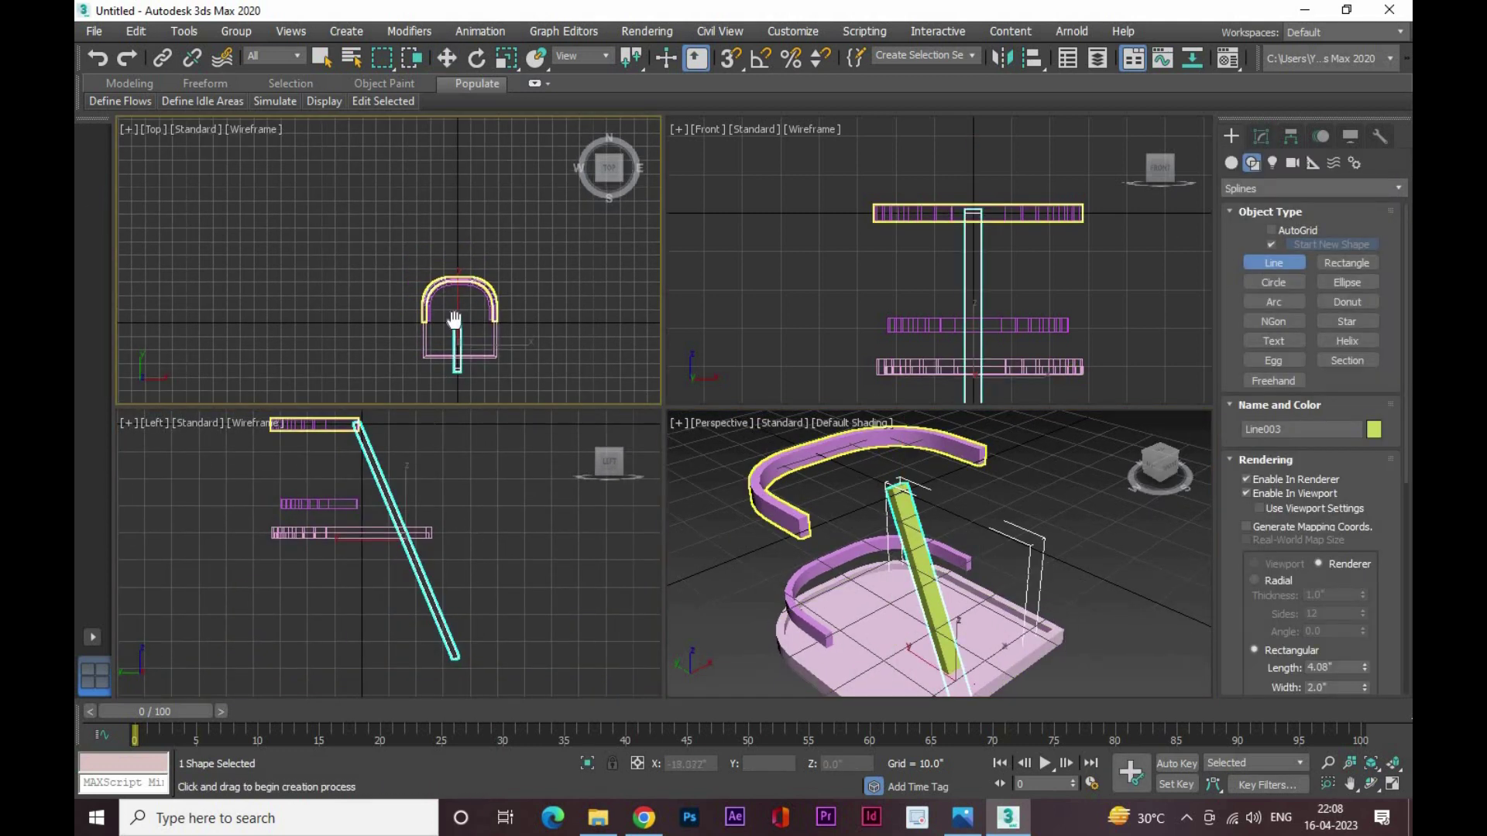
pyautogui.moveTo(447, 311); pyautogui.dragTo(474, 351, button='middle')
pyautogui.press('w')
pyautogui.moveTo(508, 351); pyautogui.dragTo(474, 350)
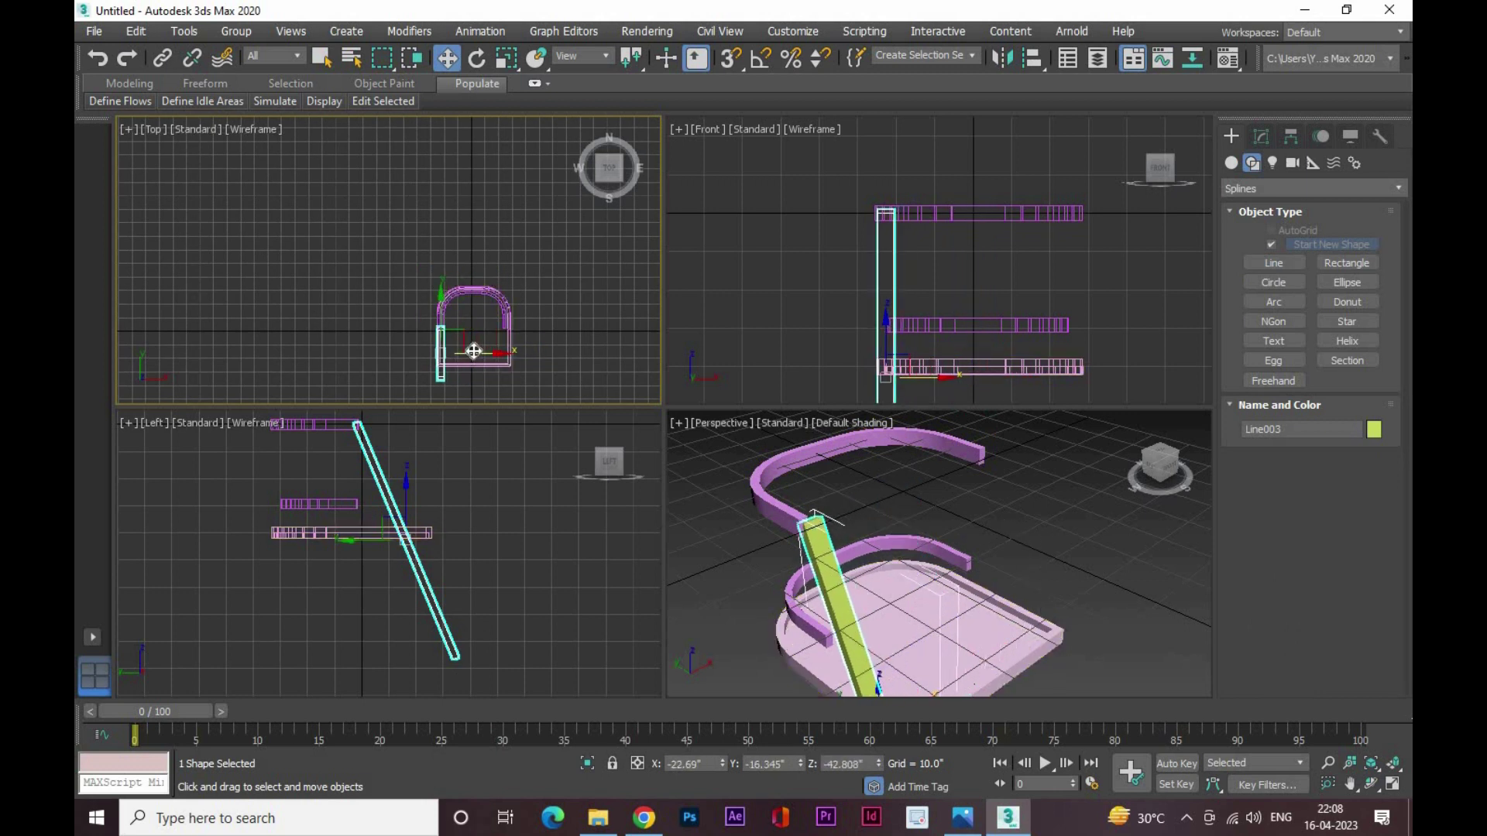
# Give the leg line a rectangular rendered profile
pyautogui.click(1262, 137)
pyautogui.scroll(-2, 1316, 542)
pyautogui.click(1254, 497)
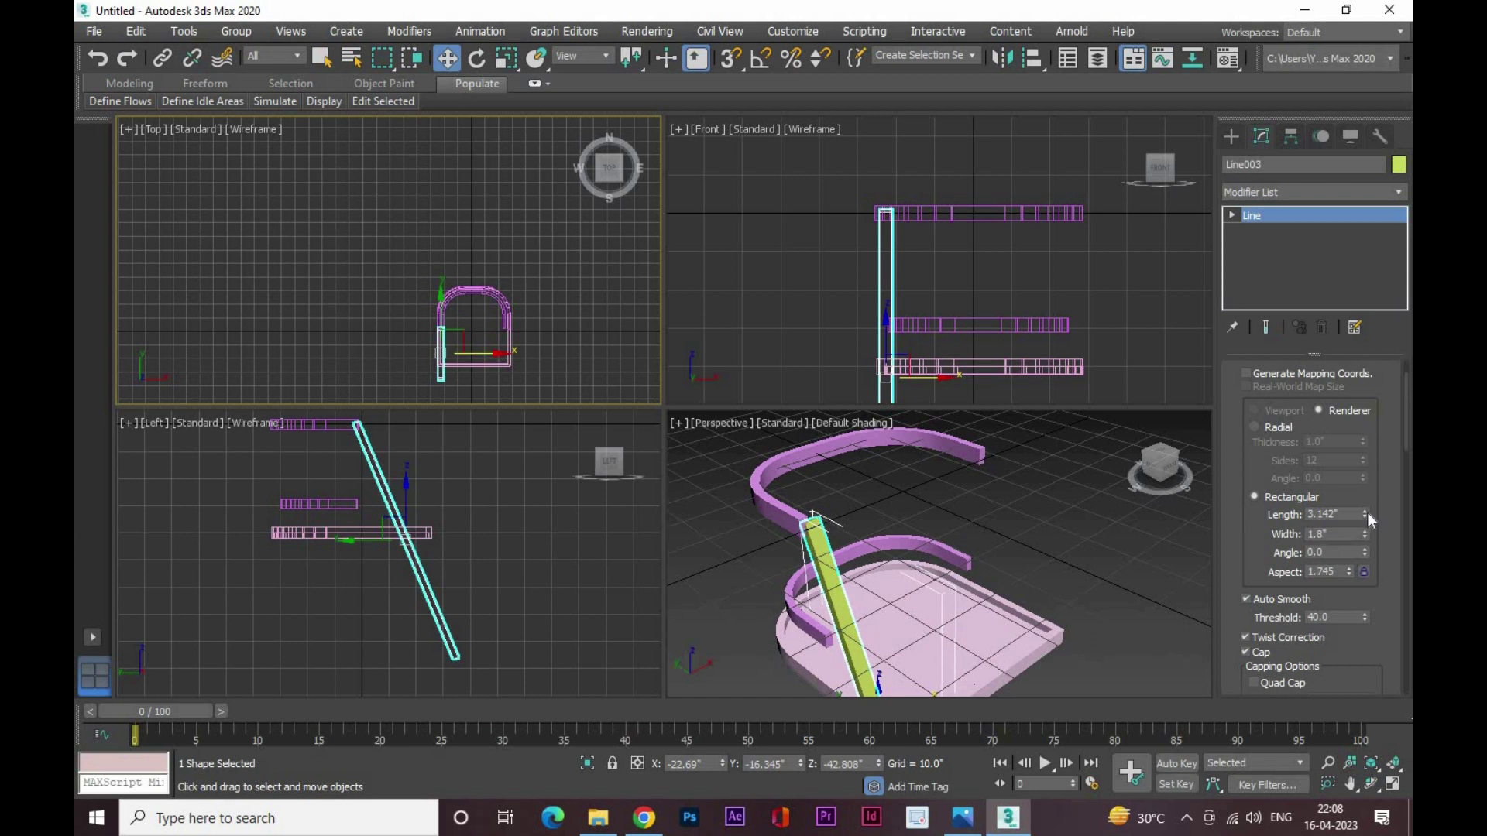
# Set the leg's rectangular profile to 1.781 × 2.631 and nudge it along X
pyautogui.scroll(2, 915, 270)
pyautogui.scroll(4, 430, 347)
pyautogui.scroll(3, 387, 506)
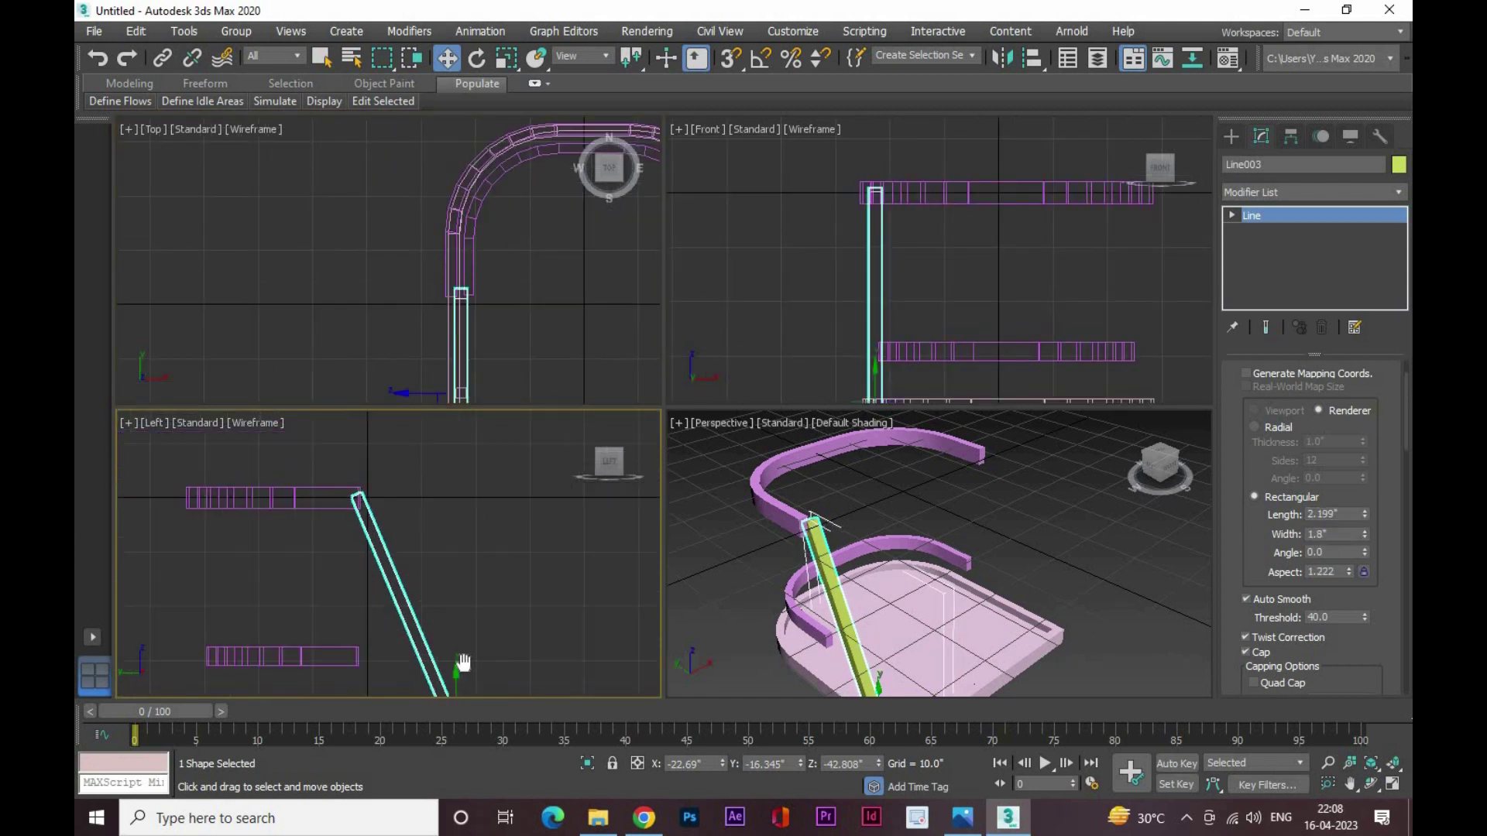
pyautogui.moveTo(456, 603); pyautogui.dragTo(466, 632, button='middle')
pyautogui.scroll(3, 477, 370)
pyautogui.moveTo(477, 370); pyautogui.dragTo(491, 302, button='middle')
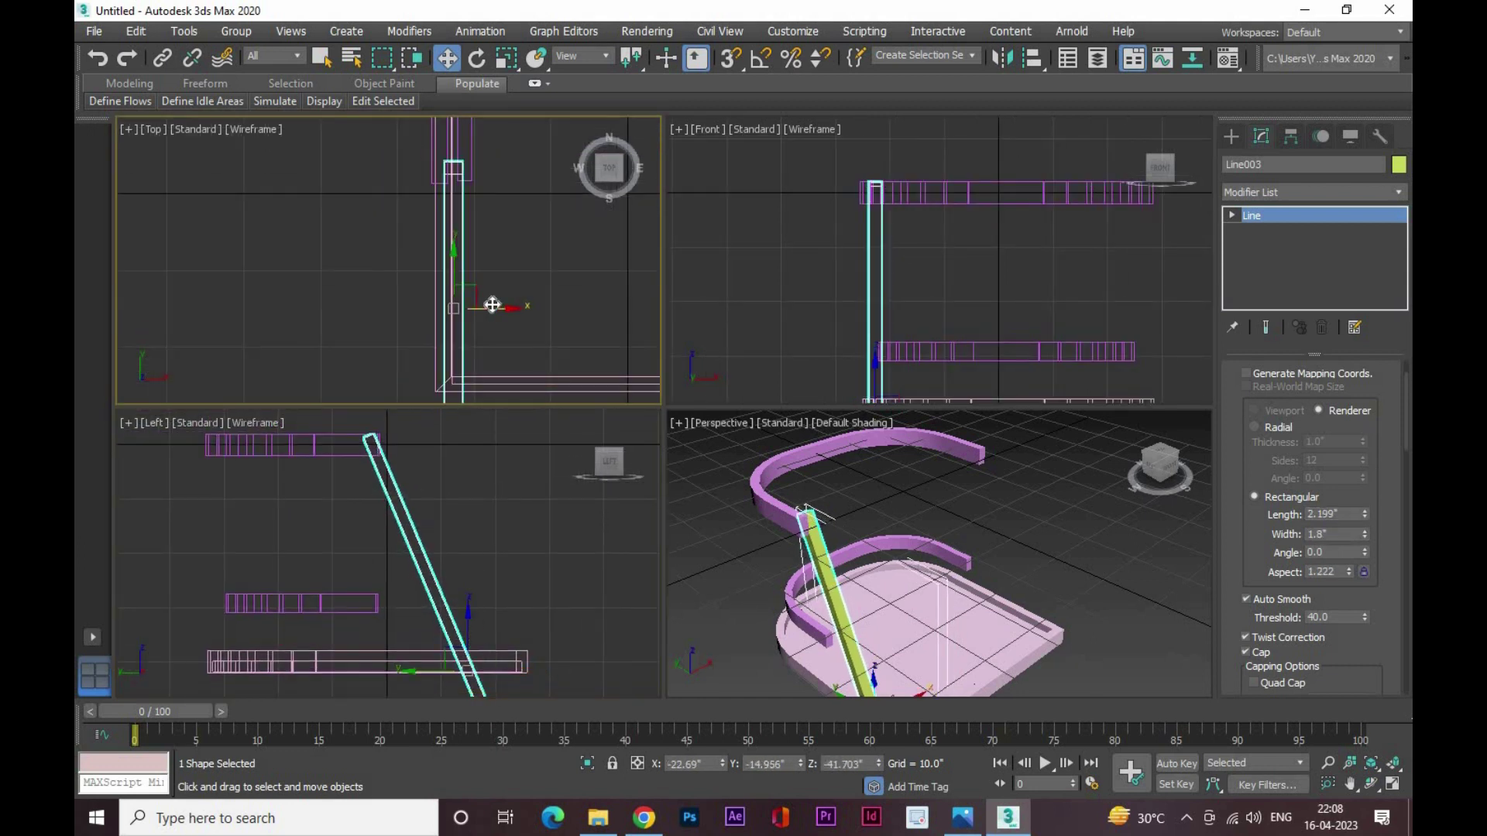
pyautogui.moveTo(483, 306); pyautogui.dragTo(473, 307)
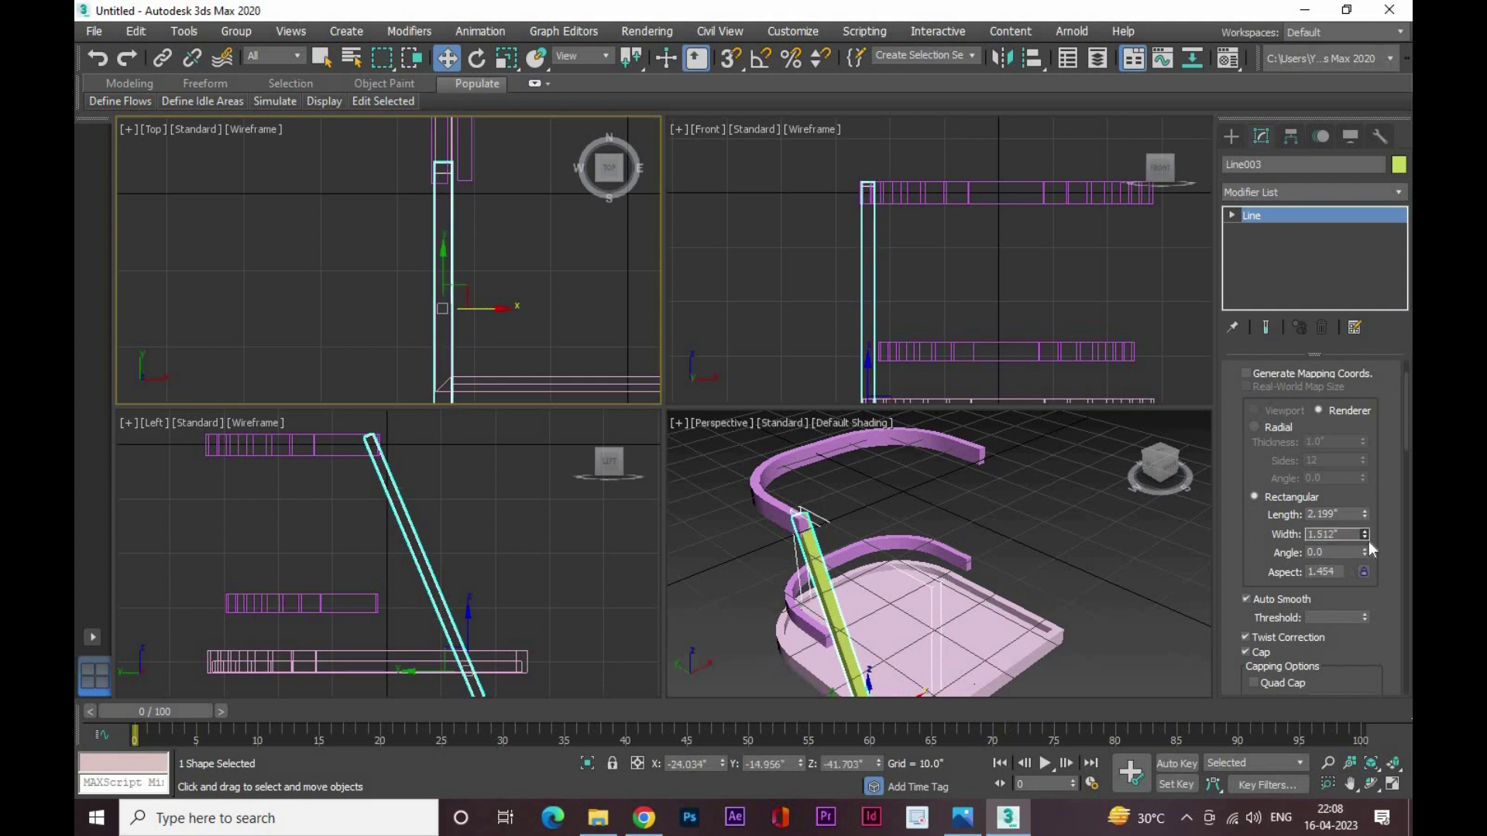
pyautogui.write('1.8')
pyautogui.press('Return')
pyautogui.moveTo(477, 311); pyautogui.dragTo(482, 319, button='middle')
pyautogui.moveTo(485, 319); pyautogui.dragTo(481, 319)
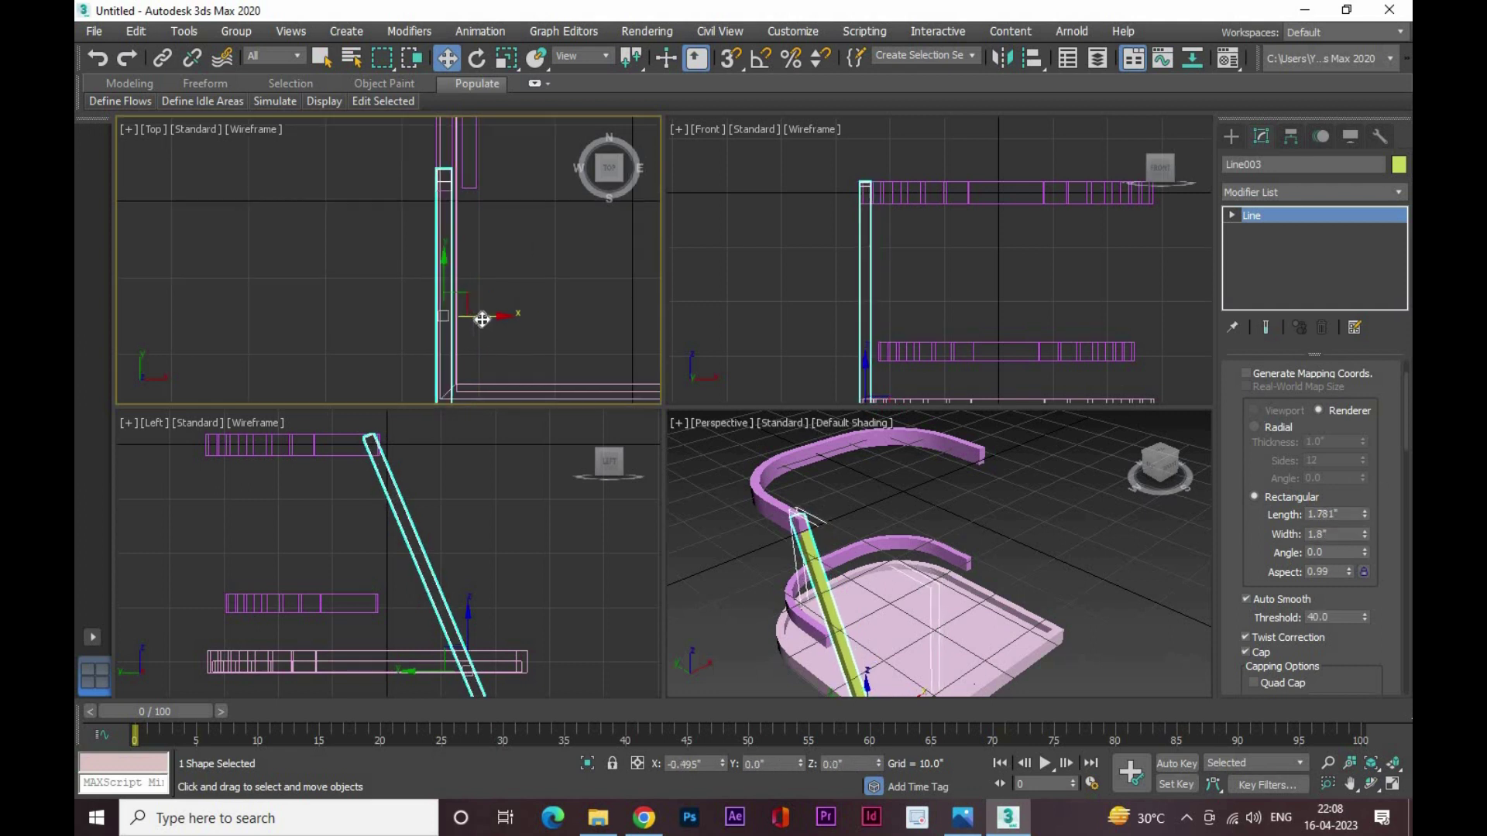
# Nudge the leg along the seat's edge and check its position in Perspective
pyautogui.hotkey('alt', 'w')
pyautogui.scroll(-3, 799, 401)
pyautogui.hotkey('alt', 'w')
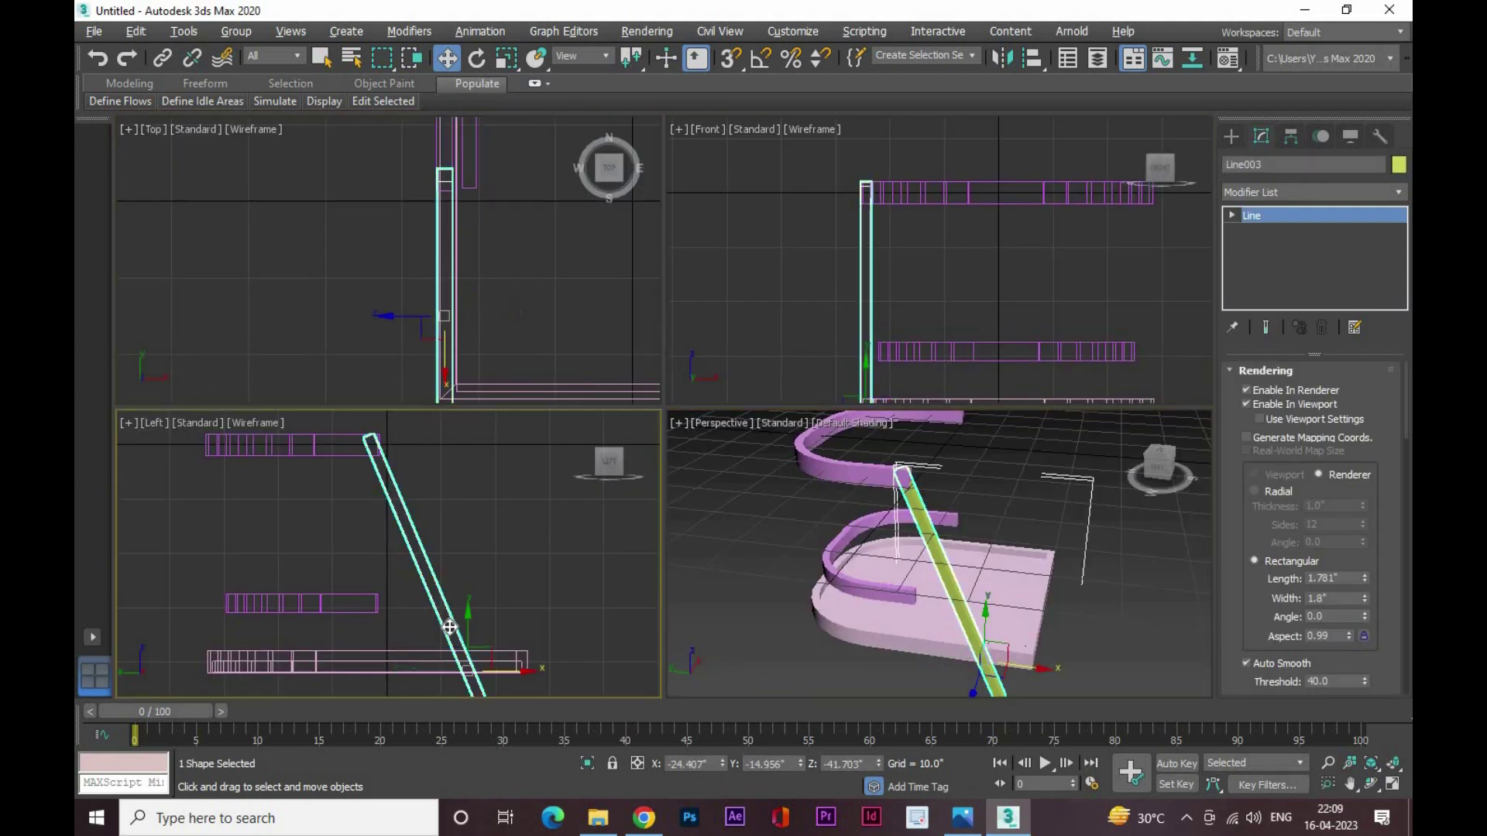
pyautogui.moveTo(502, 673)
pyautogui.mouseDown(button='middle')
pyautogui.moveTo(475, 650)
pyautogui.moveTo(502, 651)
pyautogui.mouseUp(button='middle')
pyautogui.moveTo(502, 651); pyautogui.dragTo(497, 651)
pyautogui.click(774, 604)
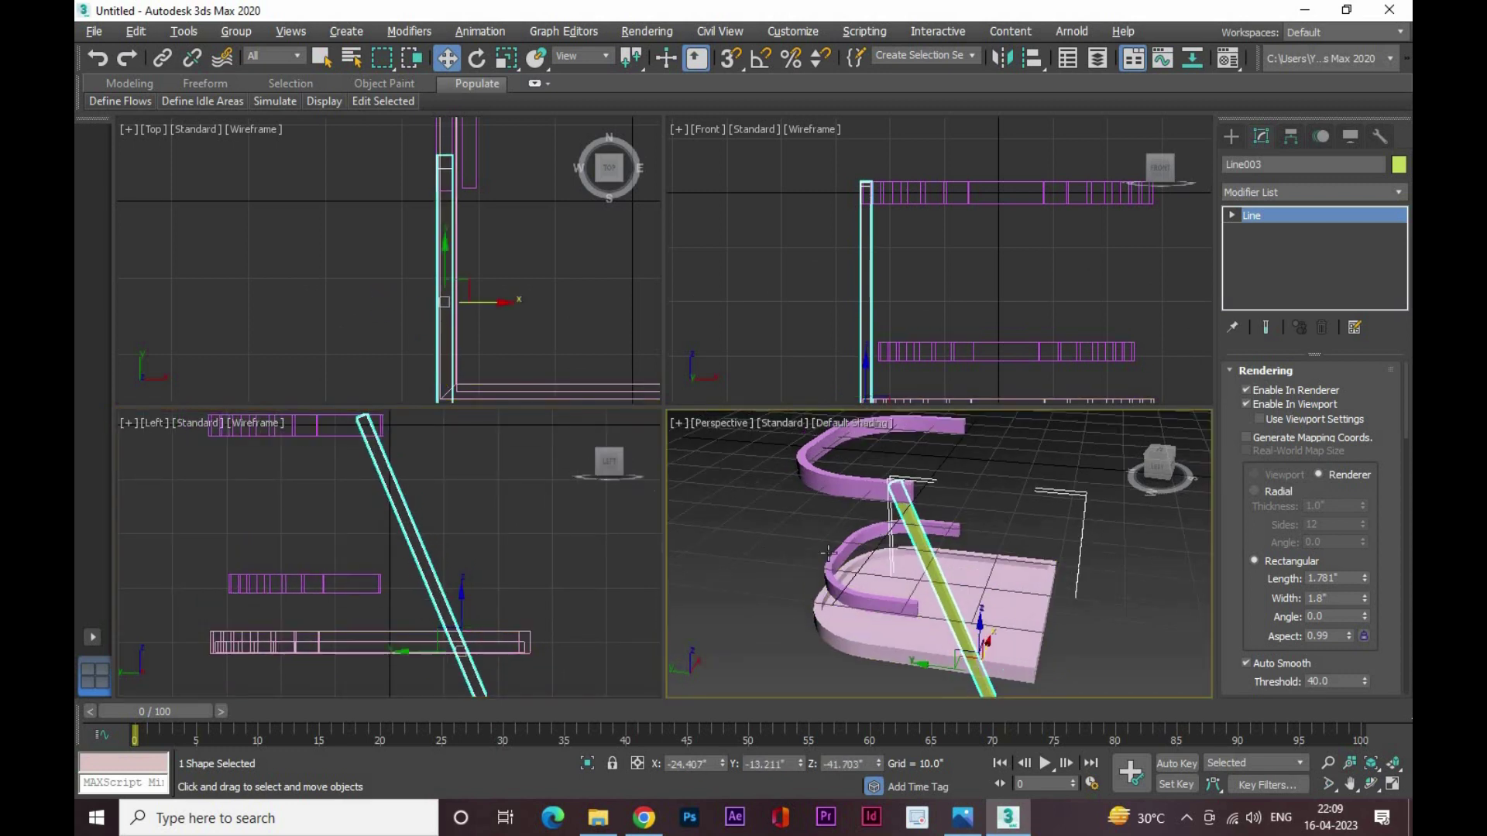
pyautogui.keyDown('alt'); pyautogui.moveTo(783, 596); pyautogui.dragTo(893, 605, button='middle'); pyautogui.keyUp('alt')
pyautogui.click(893, 606)
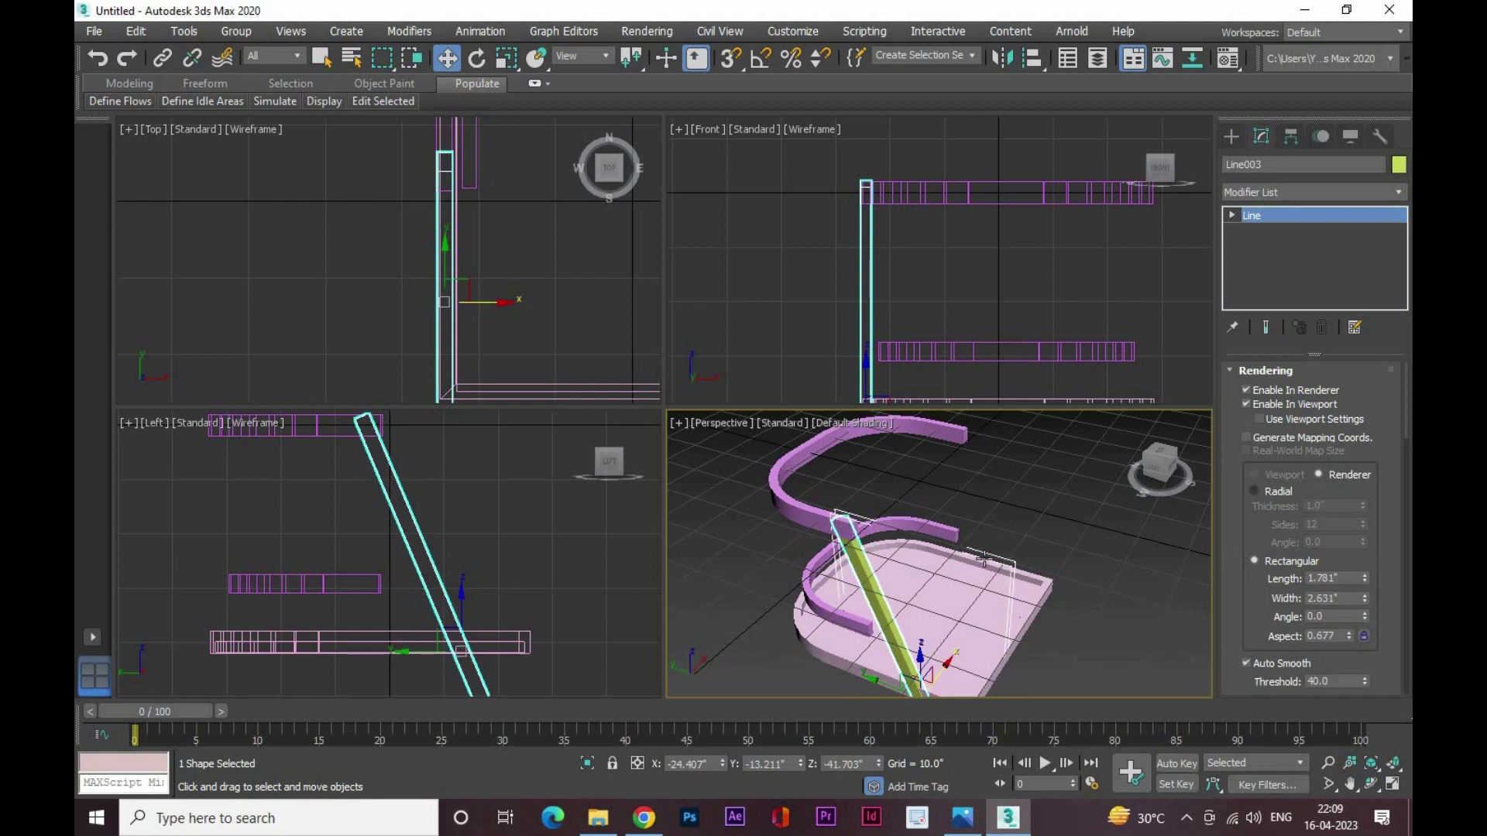
pyautogui.scroll(-2, 983, 559)
pyautogui.hotkey('alt', 'w')
pyautogui.keyDown('alt'); pyautogui.moveTo(651, 534); pyautogui.dragTo(474, 474, button='middle'); pyautogui.keyUp('alt')
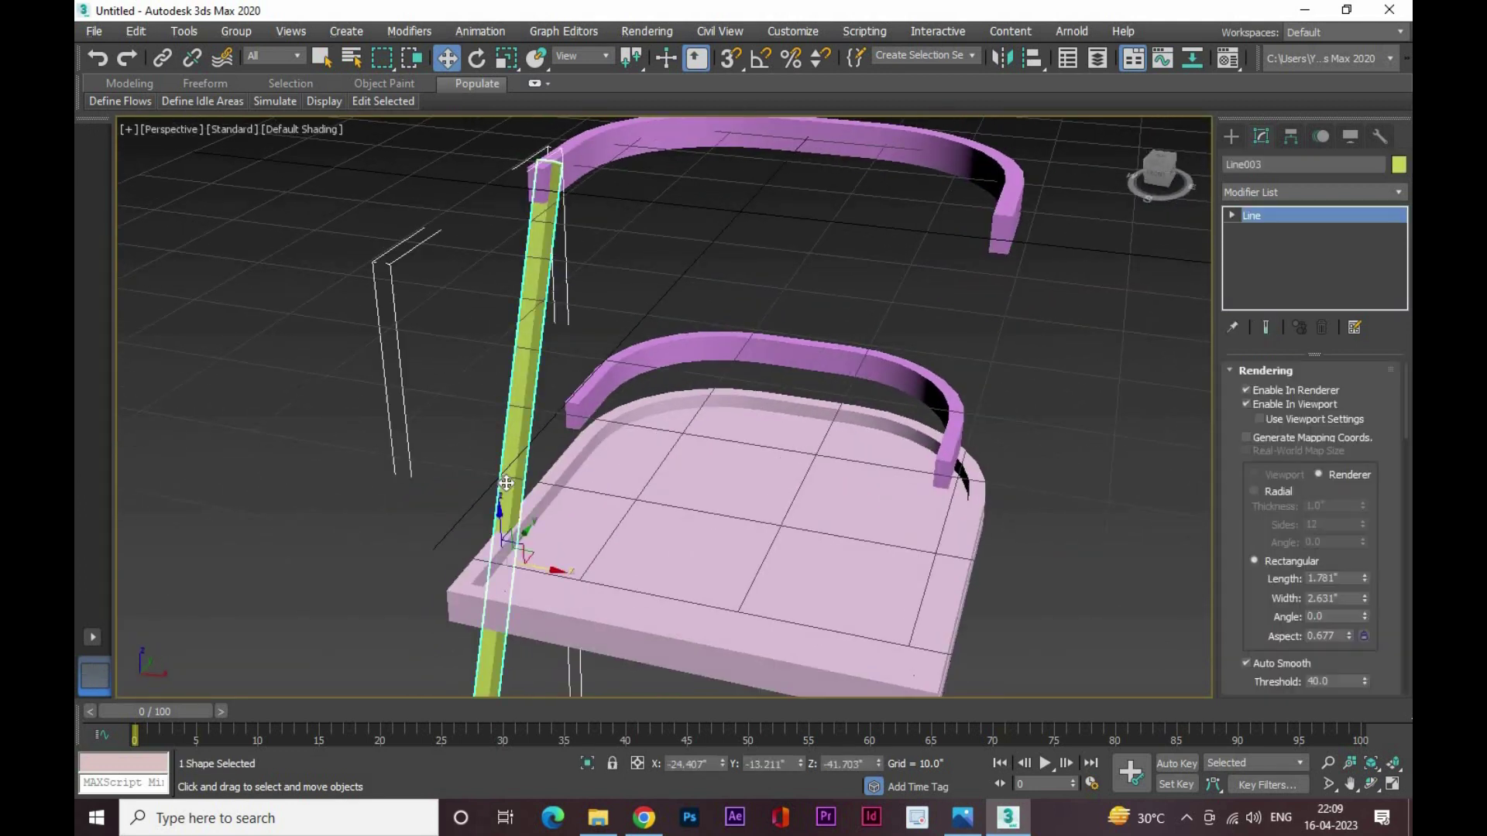
pyautogui.hotkey('alt', 'w')
# Clone the leg as a copy, Line004, and move it to the seat's opposite side
pyautogui.keyDown('shift'); pyautogui.moveTo(582, 296); pyautogui.dragTo(607, 299); pyautogui.keyUp('shift')
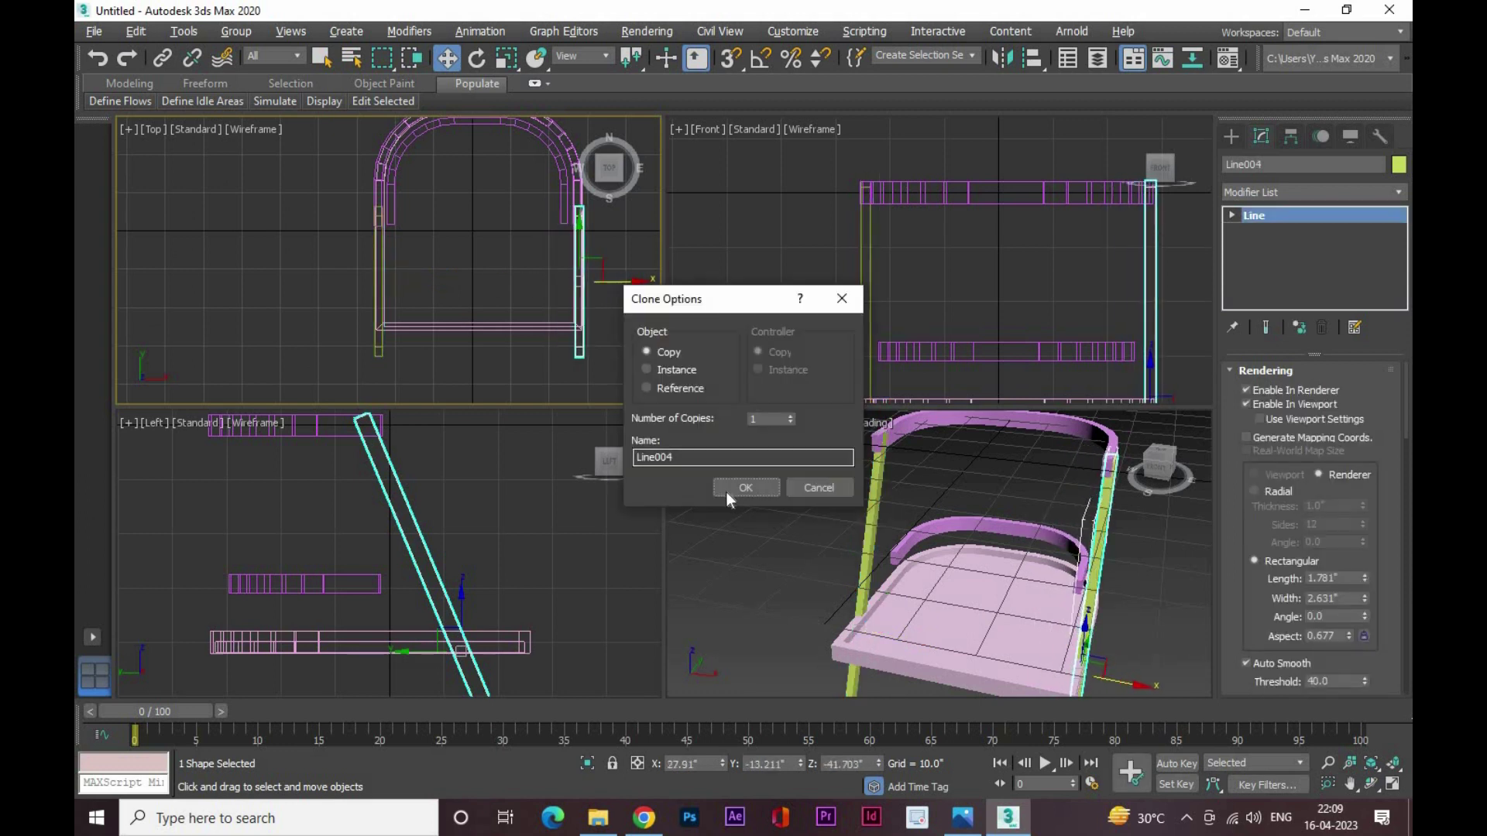
pyautogui.click(727, 491)
pyautogui.scroll(2, 1080, 579)
pyautogui.hotkey('alt', 'w')
pyautogui.keyDown('alt'); pyautogui.moveTo(1011, 455); pyautogui.dragTo(642, 672, button='middle'); pyautogui.keyUp('alt')
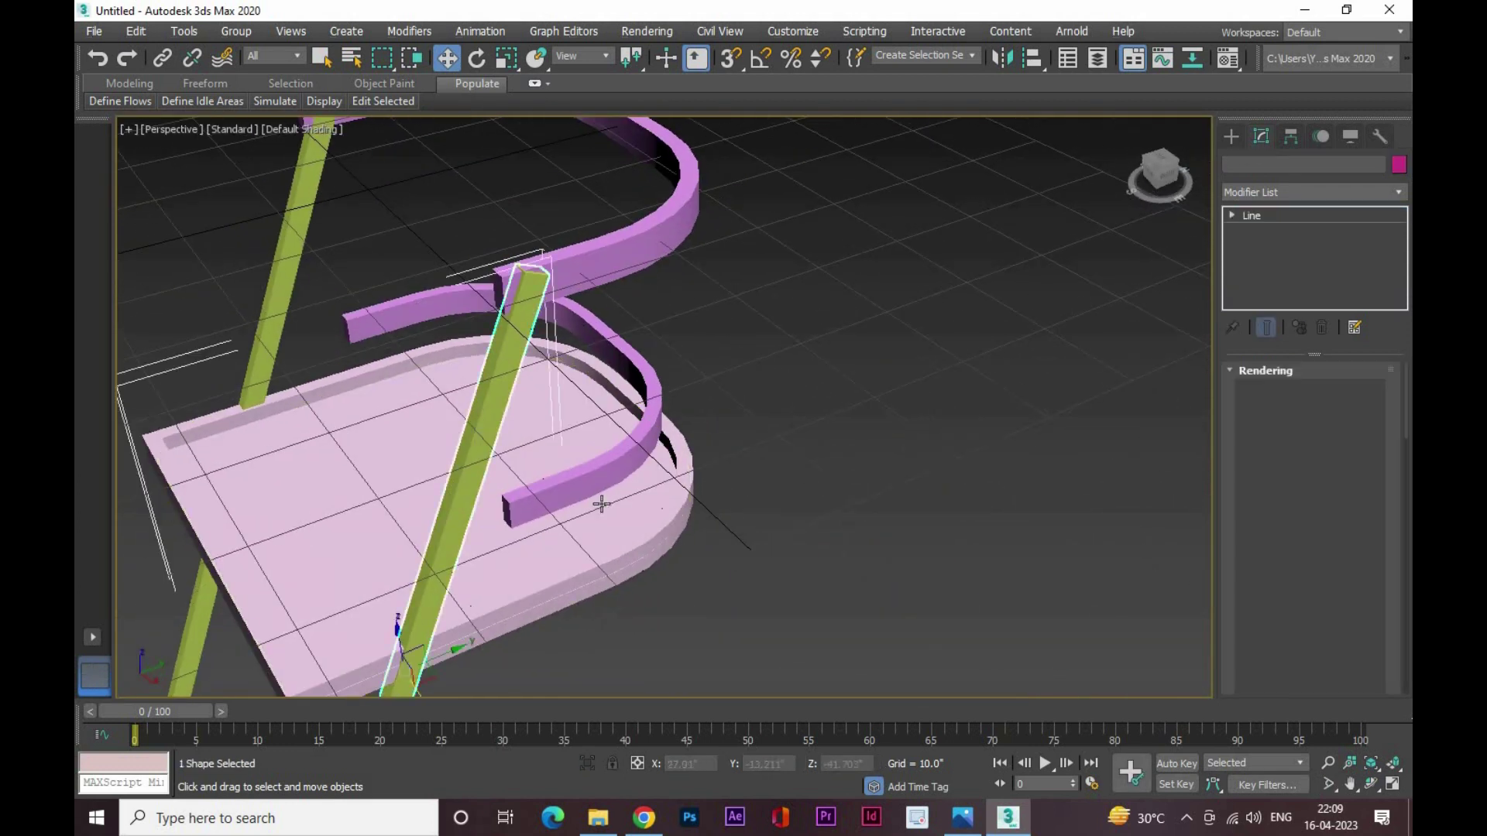
pyautogui.moveTo(641, 673); pyautogui.dragTo(913, 630)
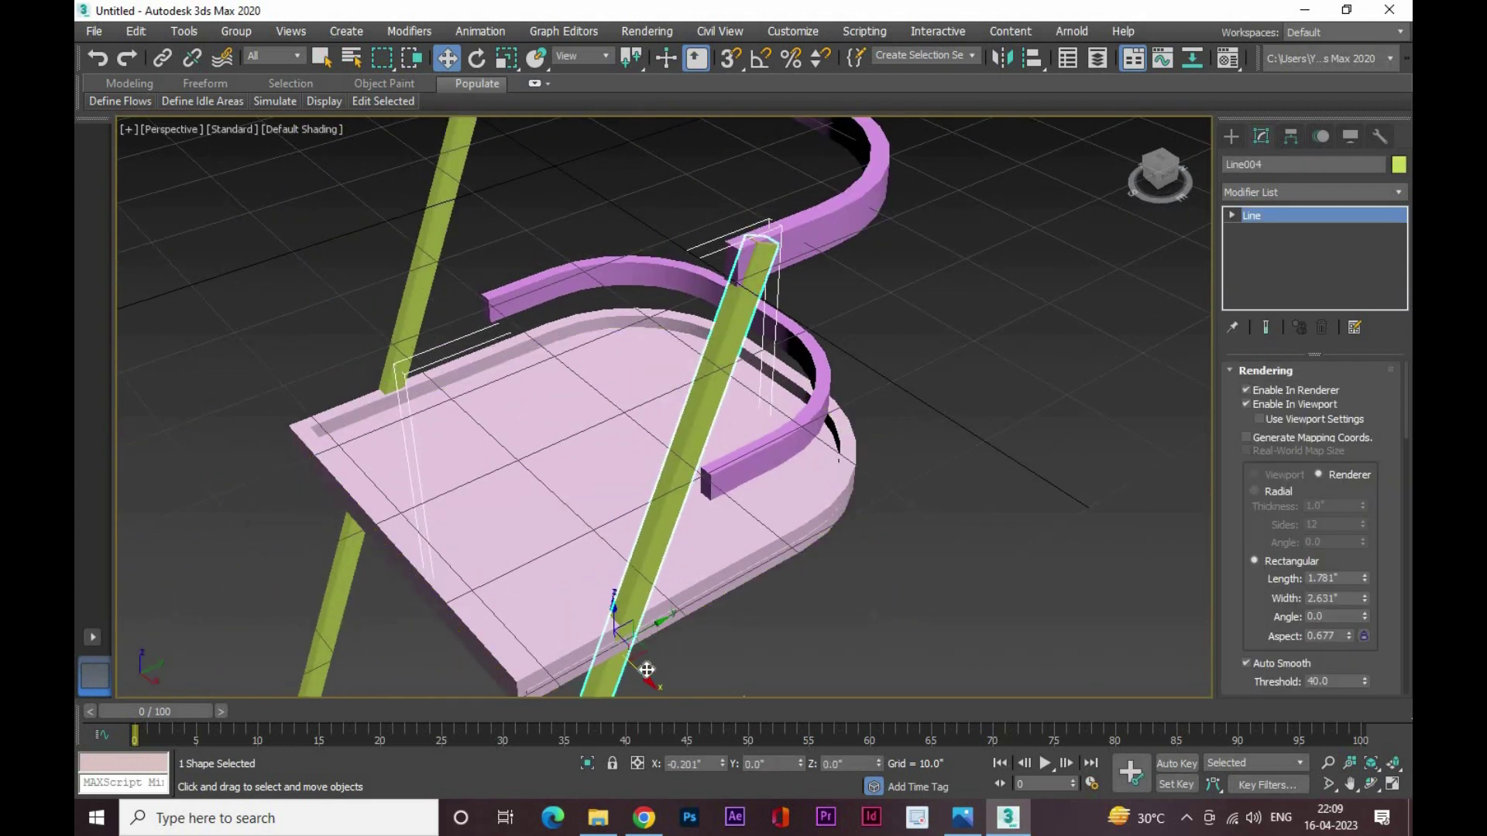
pyautogui.click(913, 631)
# Select the first leg and orbit around the chair to inspect both legs
pyautogui.scroll(-5, 913, 631)
pyautogui.click(752, 529)
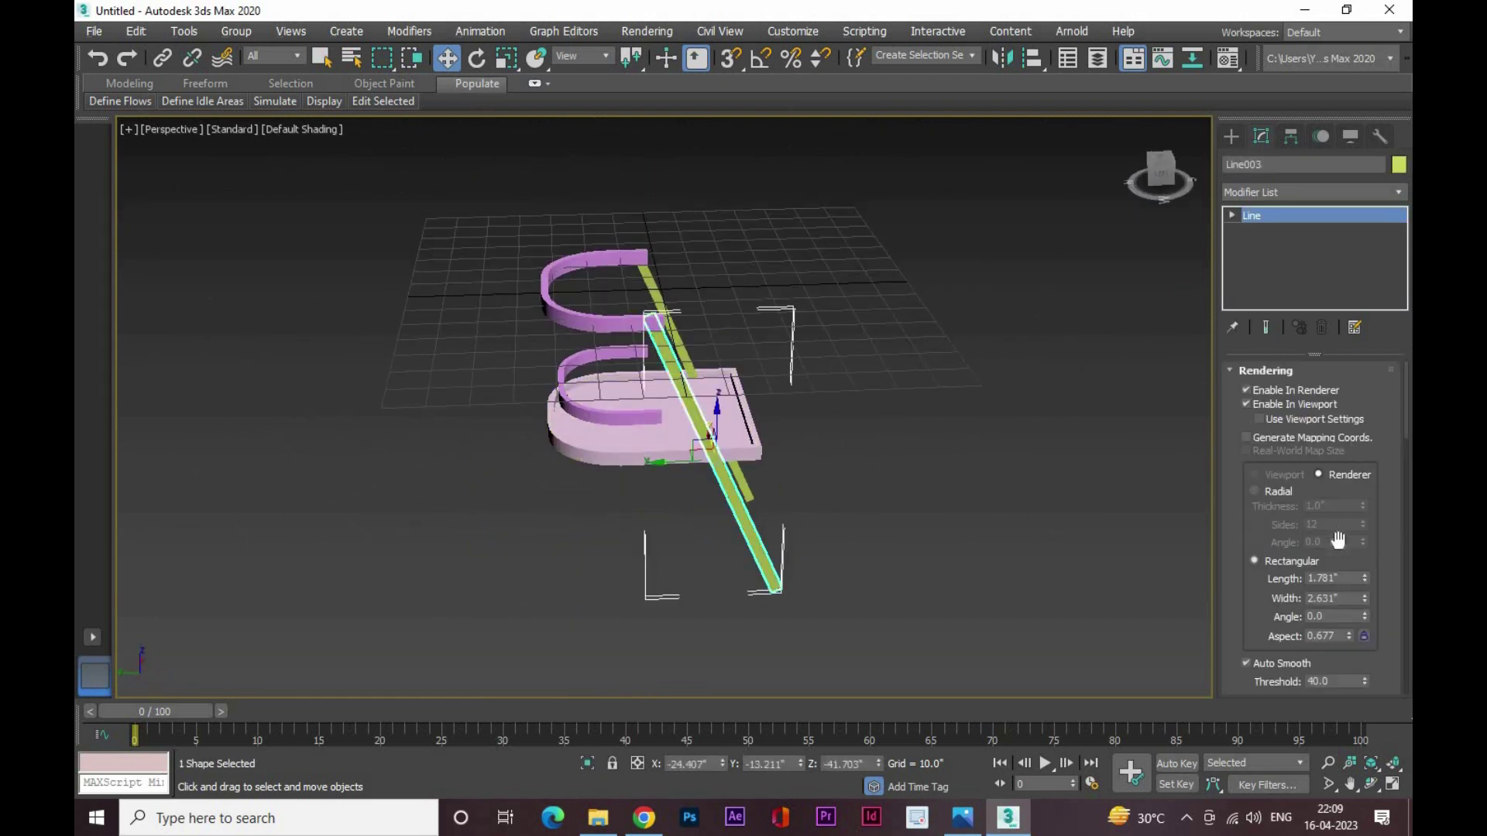
pyautogui.keyDown('alt'); pyautogui.moveTo(1146, 514); pyautogui.dragTo(1053, 374, button='middle'); pyautogui.keyUp('alt')
pyautogui.click(899, 339)
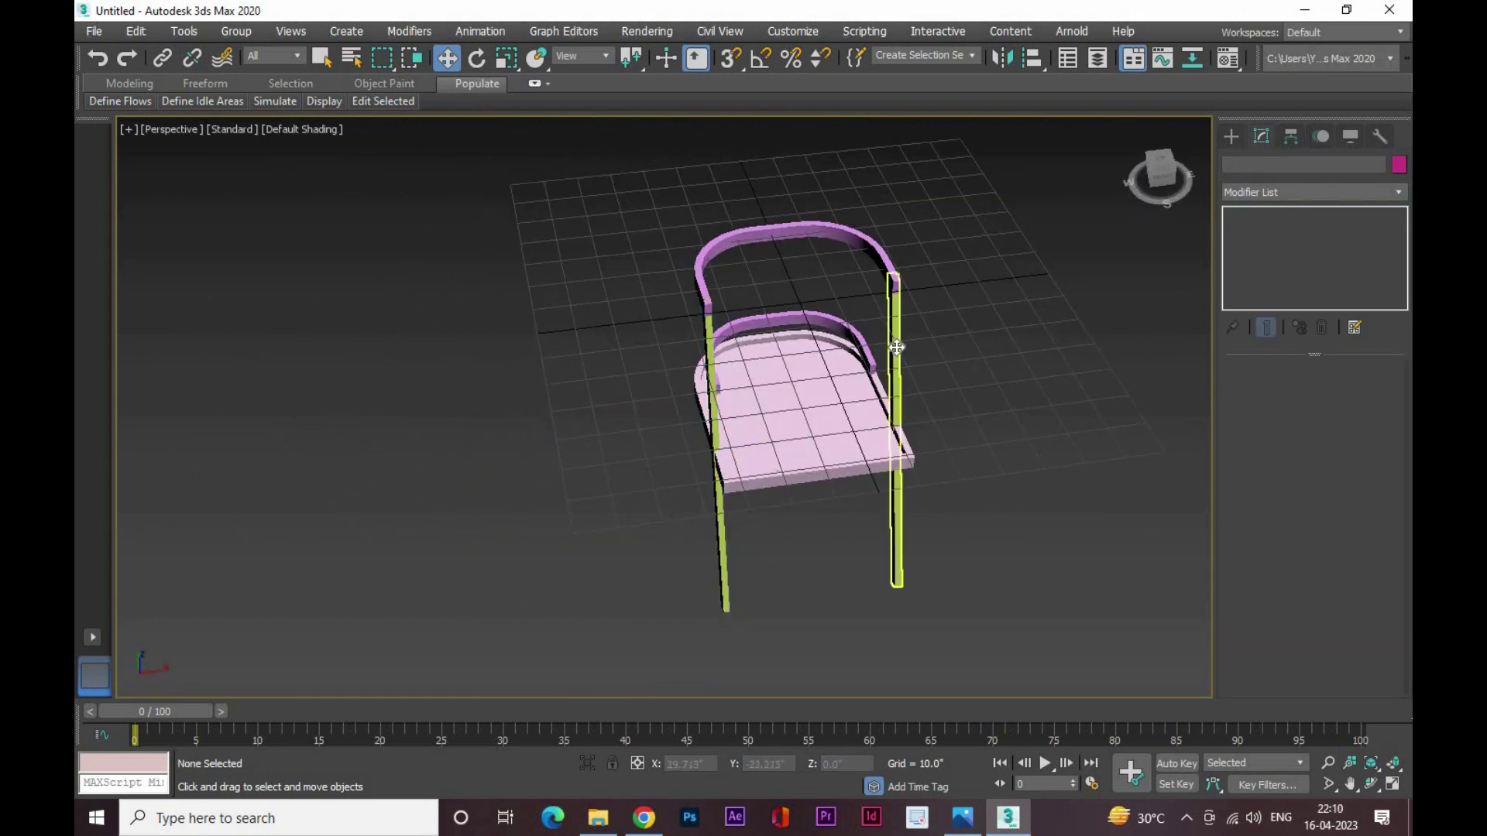
pyautogui.scroll(3, 672, 358)
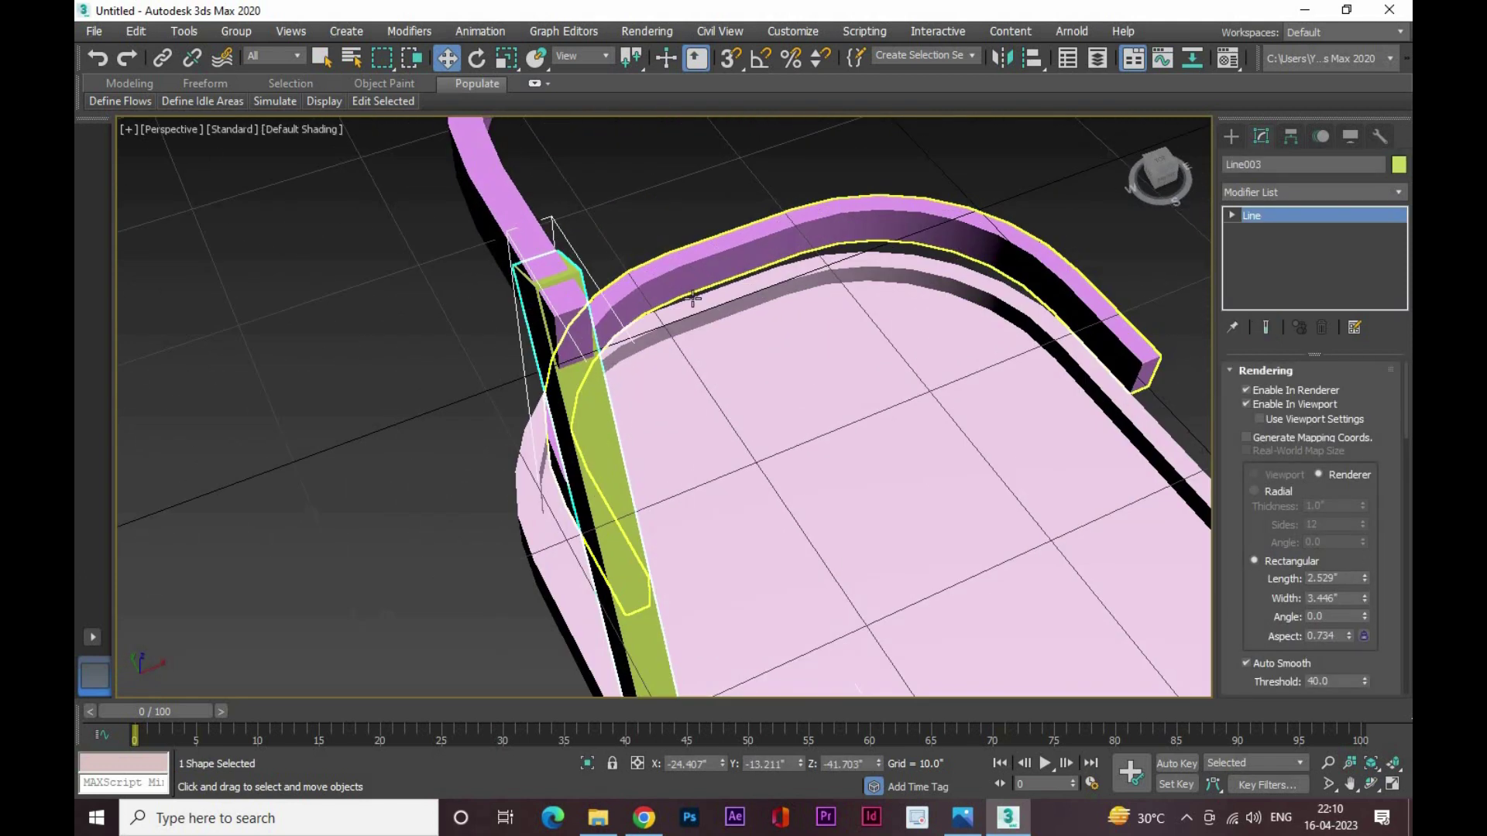
# Thicken the leg's rectangular profile to 2.226 × 3.653
pyautogui.moveTo(1364, 580); pyautogui.dragTo(1366, 598)
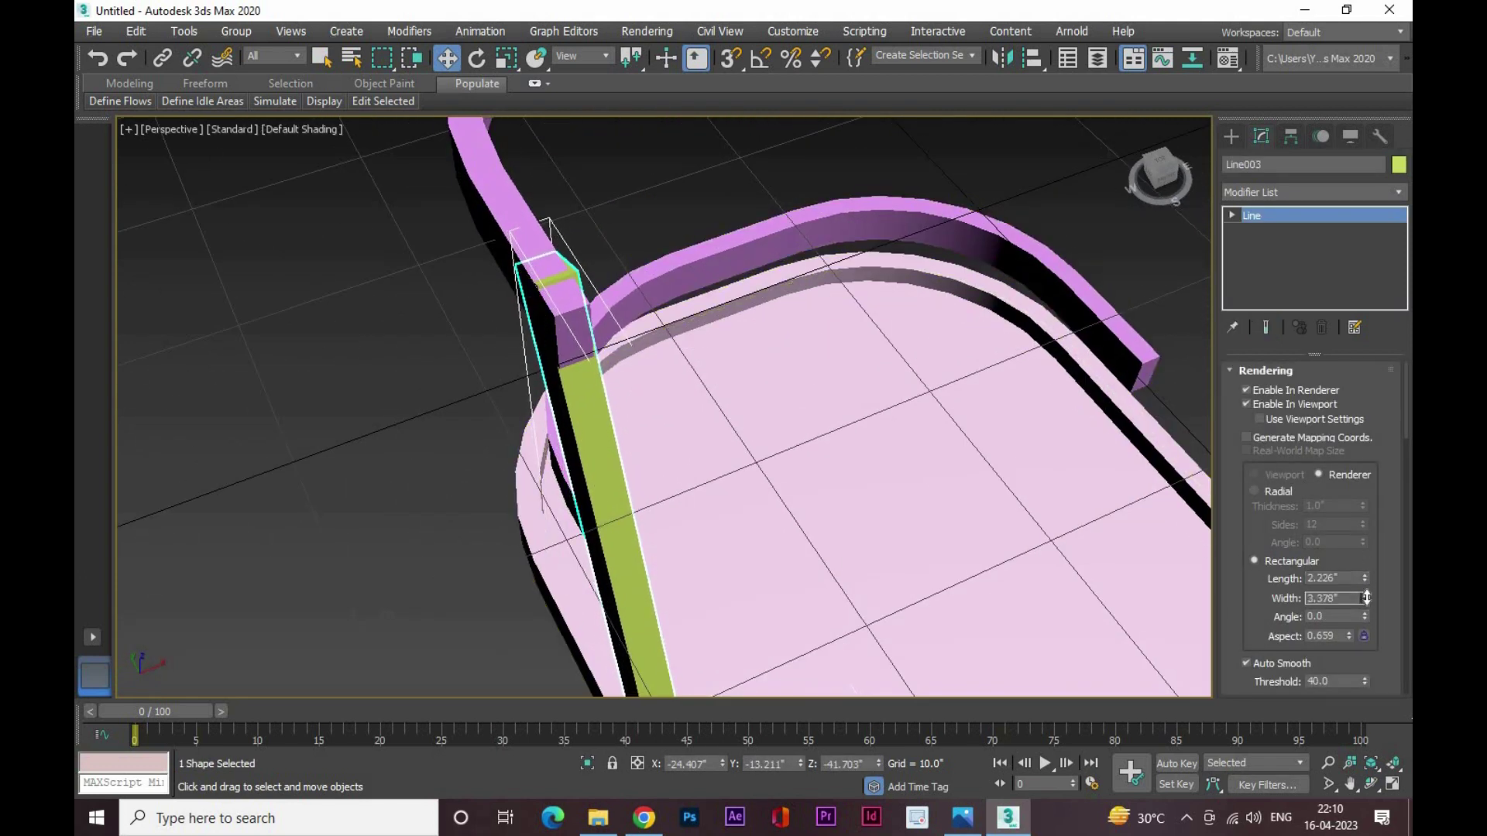
pyautogui.hotkey('alt', 'w')
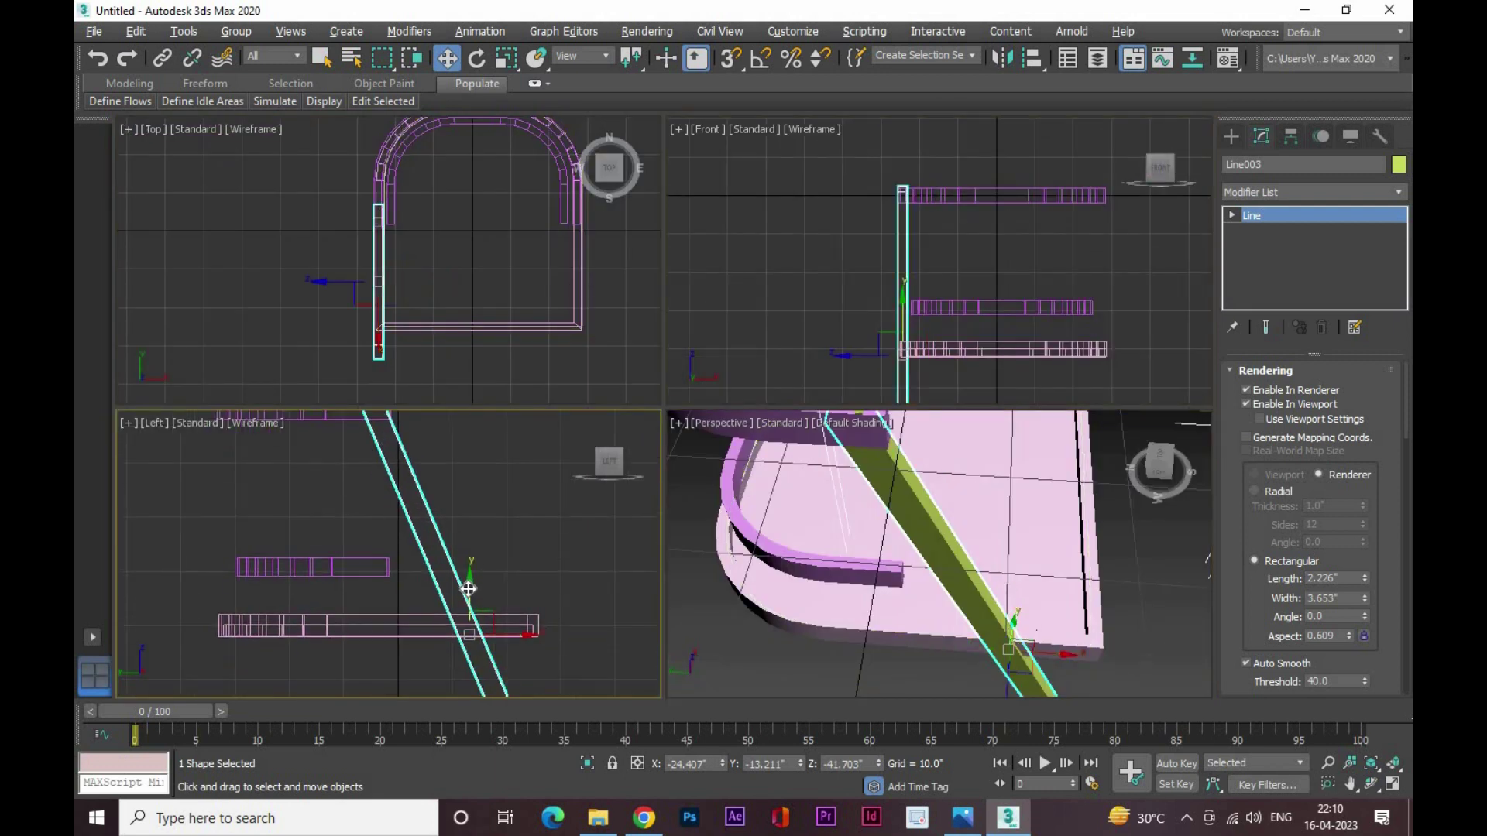
pyautogui.scroll(-4, 433, 534)
pyautogui.scroll(-4, 1084, 566)
pyautogui.click(1148, 571)
pyautogui.click(946, 567)
pyautogui.hotkey('alt', 'w')
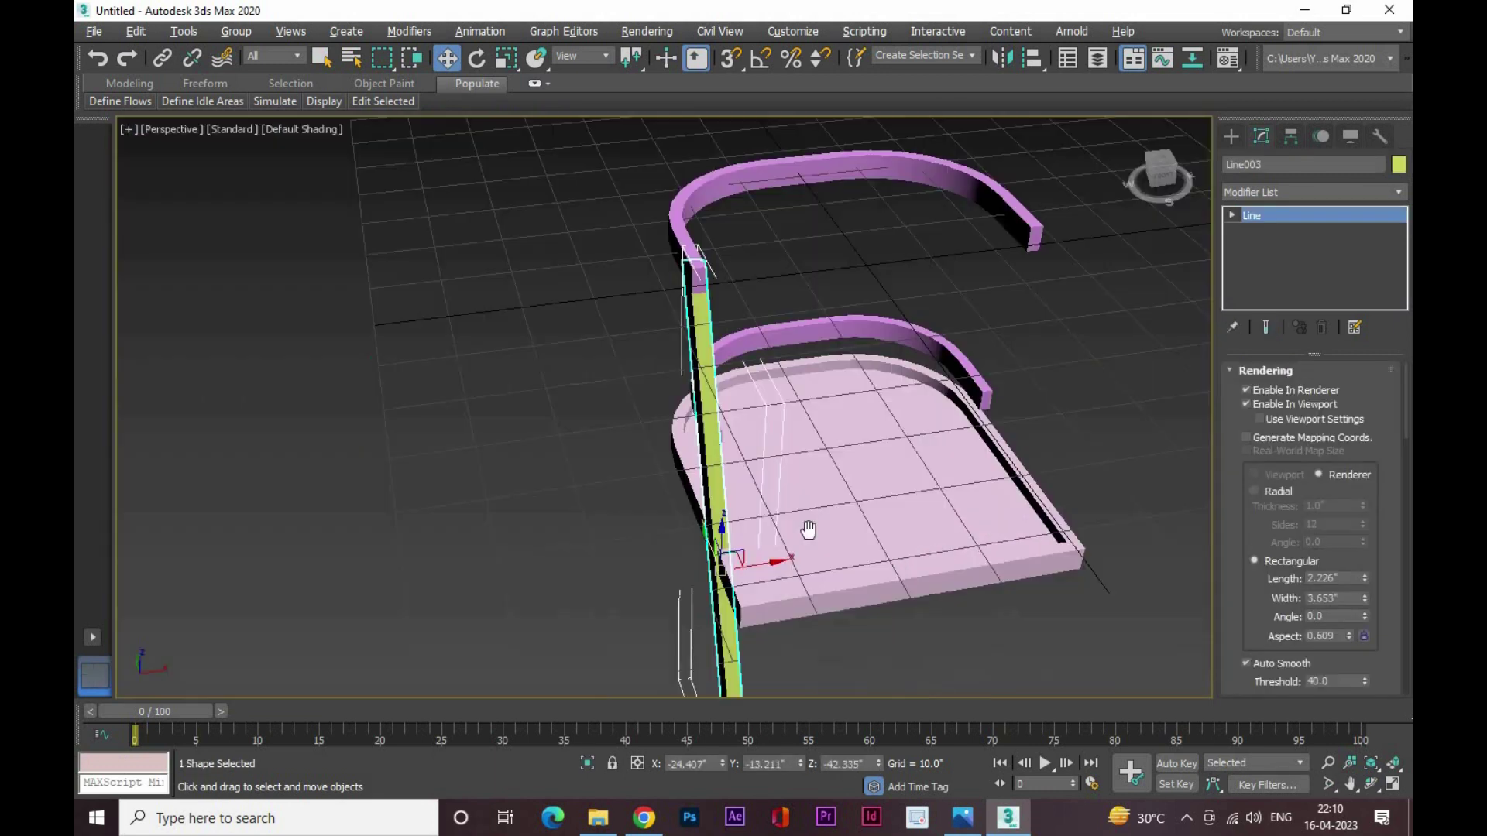
# Copy the thickened leg to the seat's other side, then undo the last change
pyautogui.keyDown('shift'); pyautogui.moveTo(682, 558); pyautogui.dragTo(933, 503); pyautogui.keyUp('shift')
pyautogui.click(728, 488)
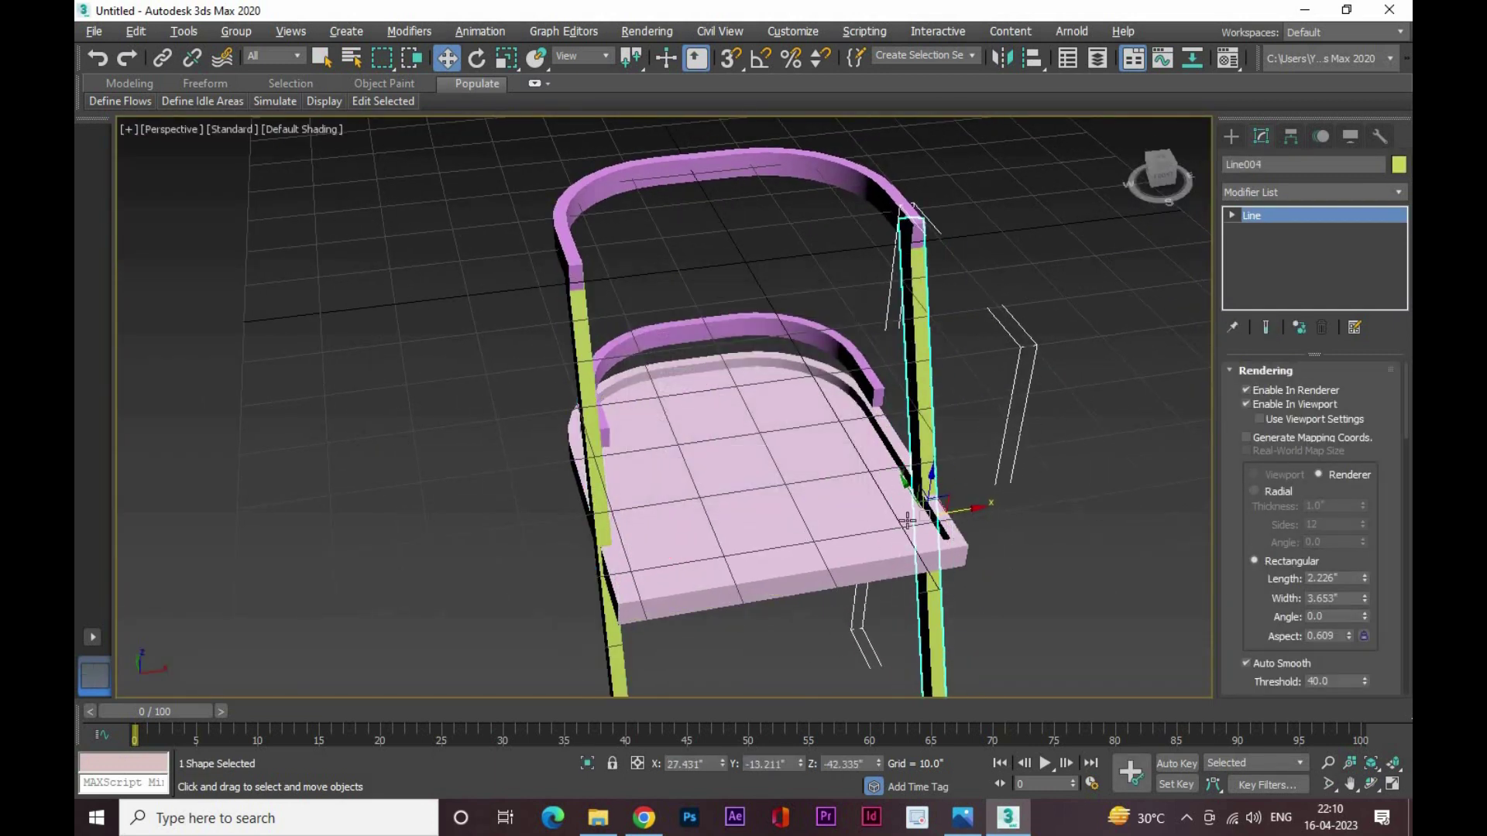
pyautogui.moveTo(929, 511)
pyautogui.keyDown('alt'); pyautogui.mouseDown(button='middle')
pyautogui.moveTo(985, 484)
pyautogui.moveTo(960, 541)
pyautogui.mouseUp(button='middle'); pyautogui.keyUp('alt')
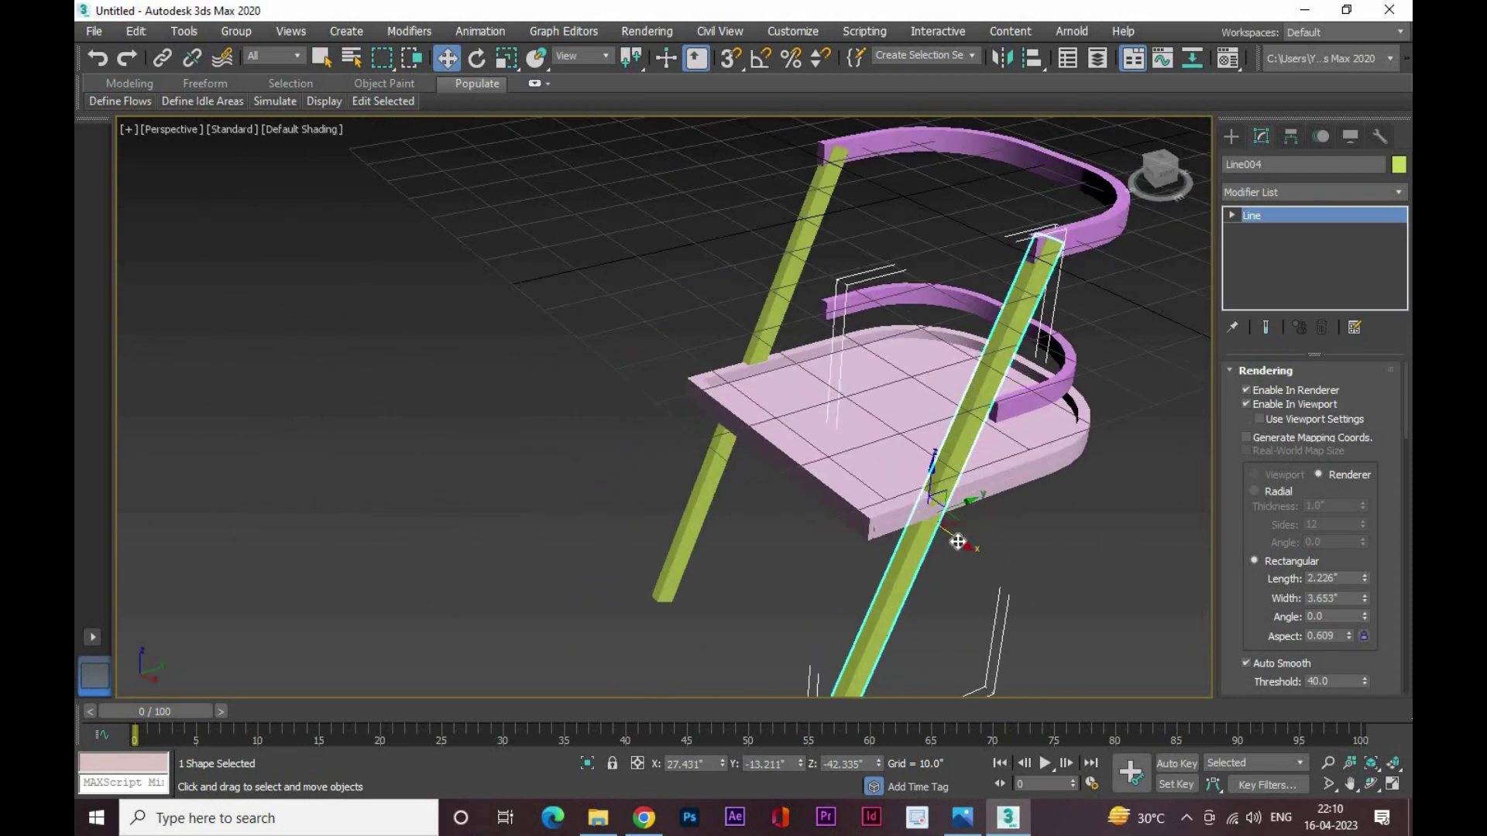
pyautogui.click(1038, 481)
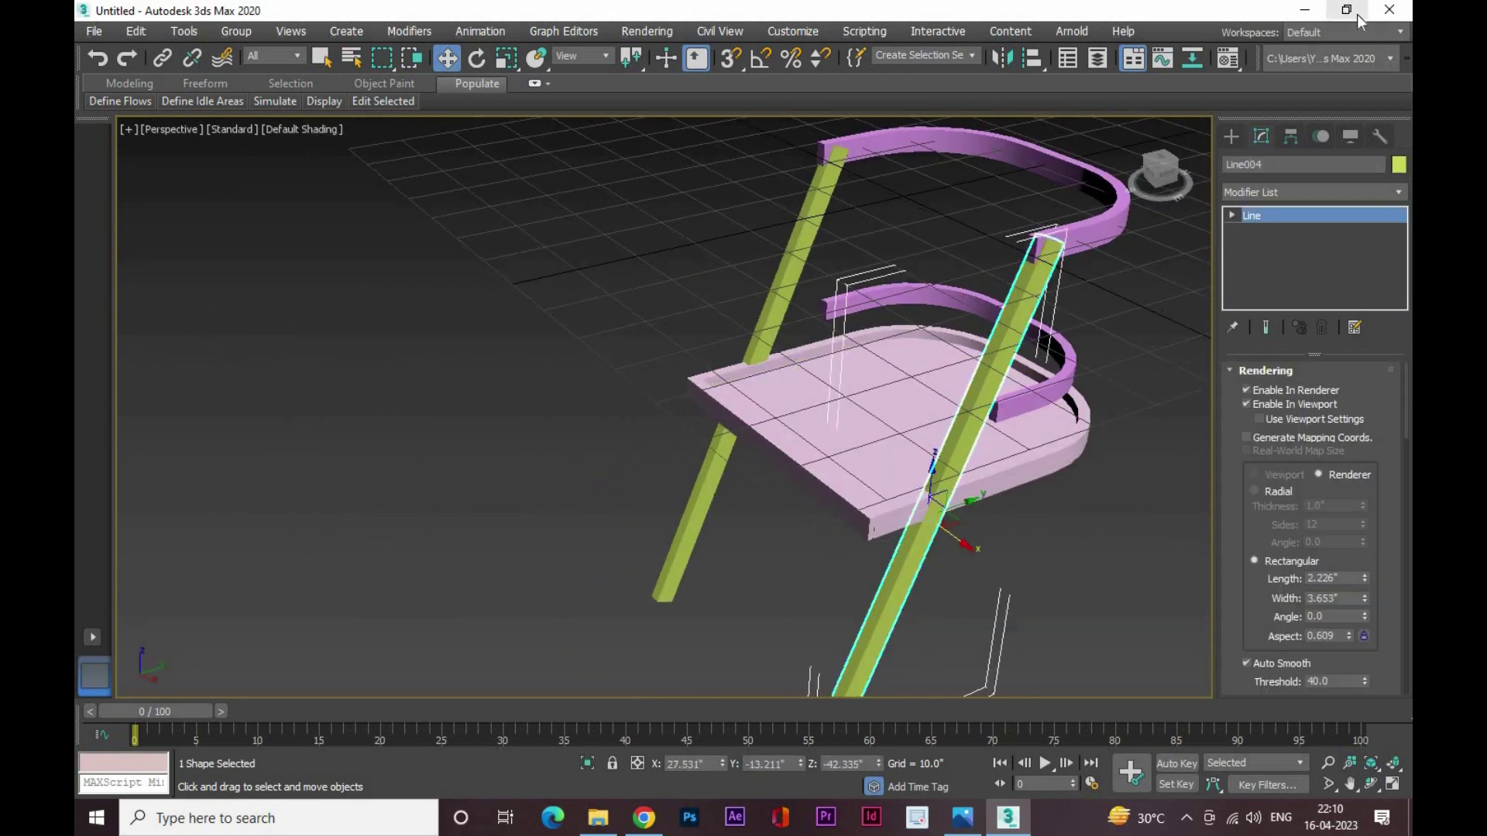
pyautogui.hotkey('ctrl', 'z')
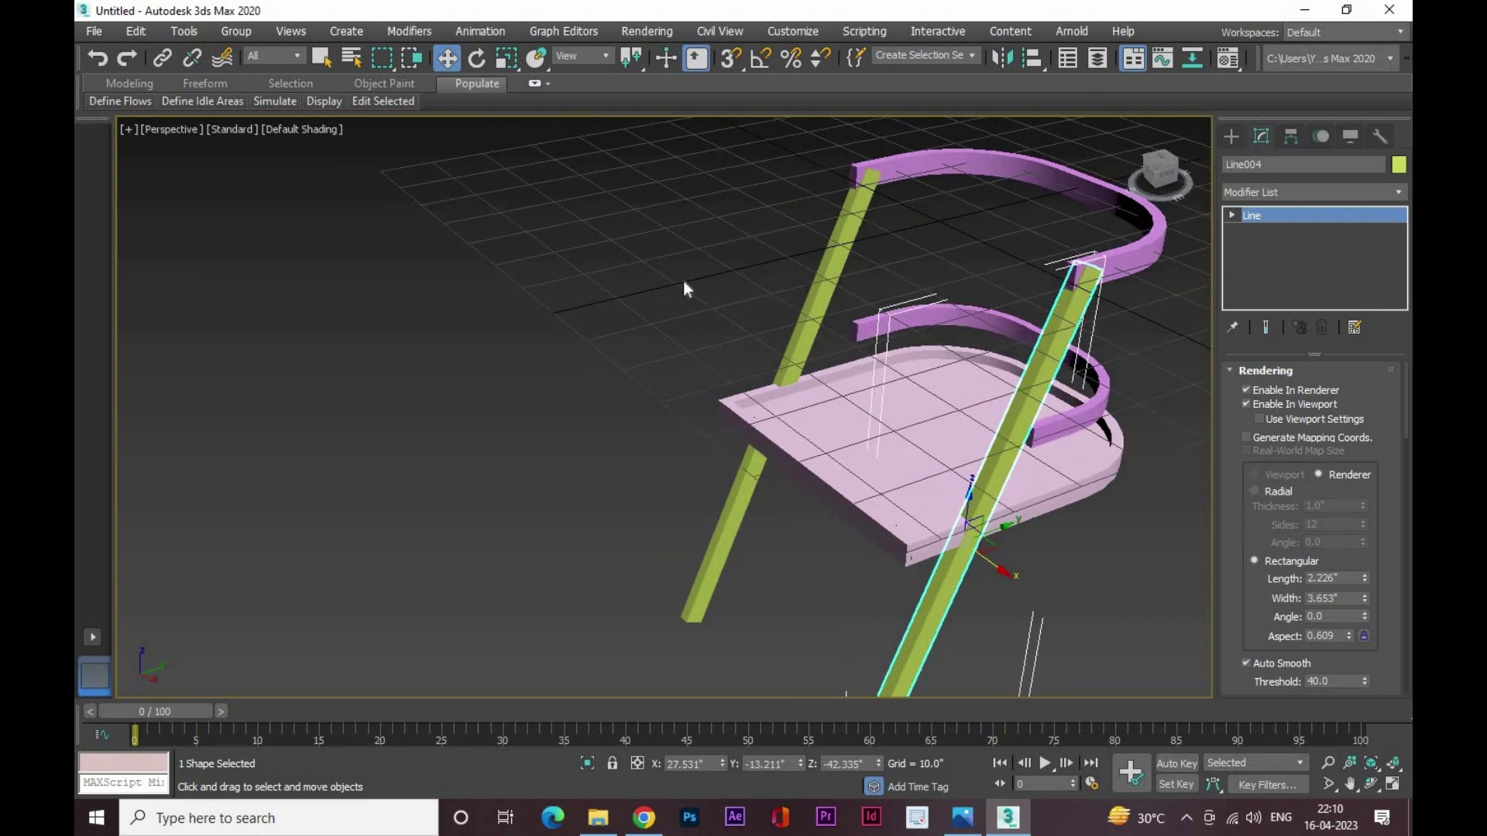
pyautogui.hotkey('alt', 'w')
# Pan the Front view and orbit the Perspective view to review both legs
pyautogui.scroll(3, 531, 296)
pyautogui.scroll(3, 570, 347)
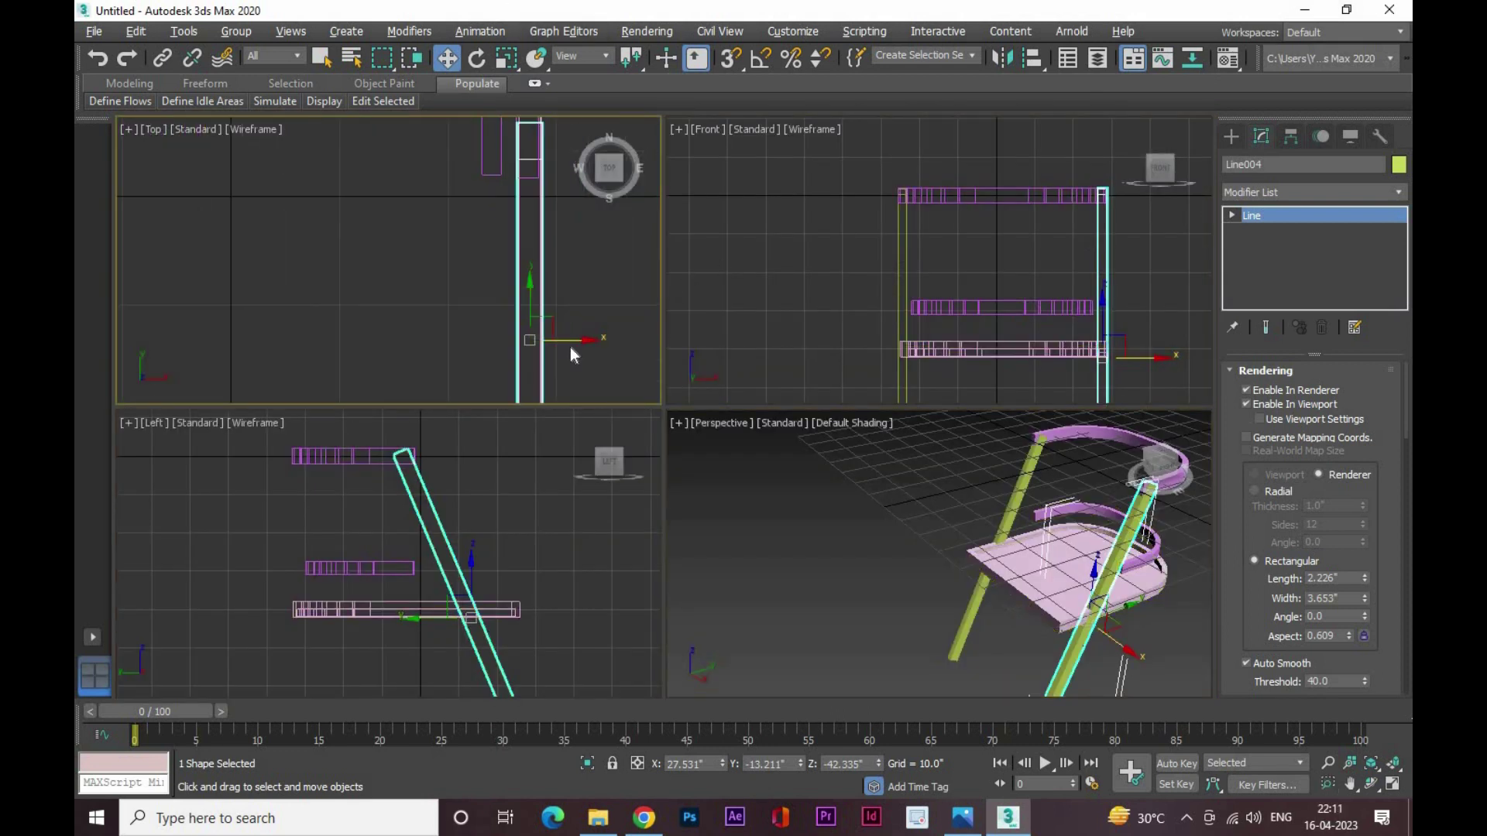
pyautogui.scroll(3, 1206, 504)
pyautogui.moveTo(1139, 354); pyautogui.dragTo(1095, 332, button='middle')
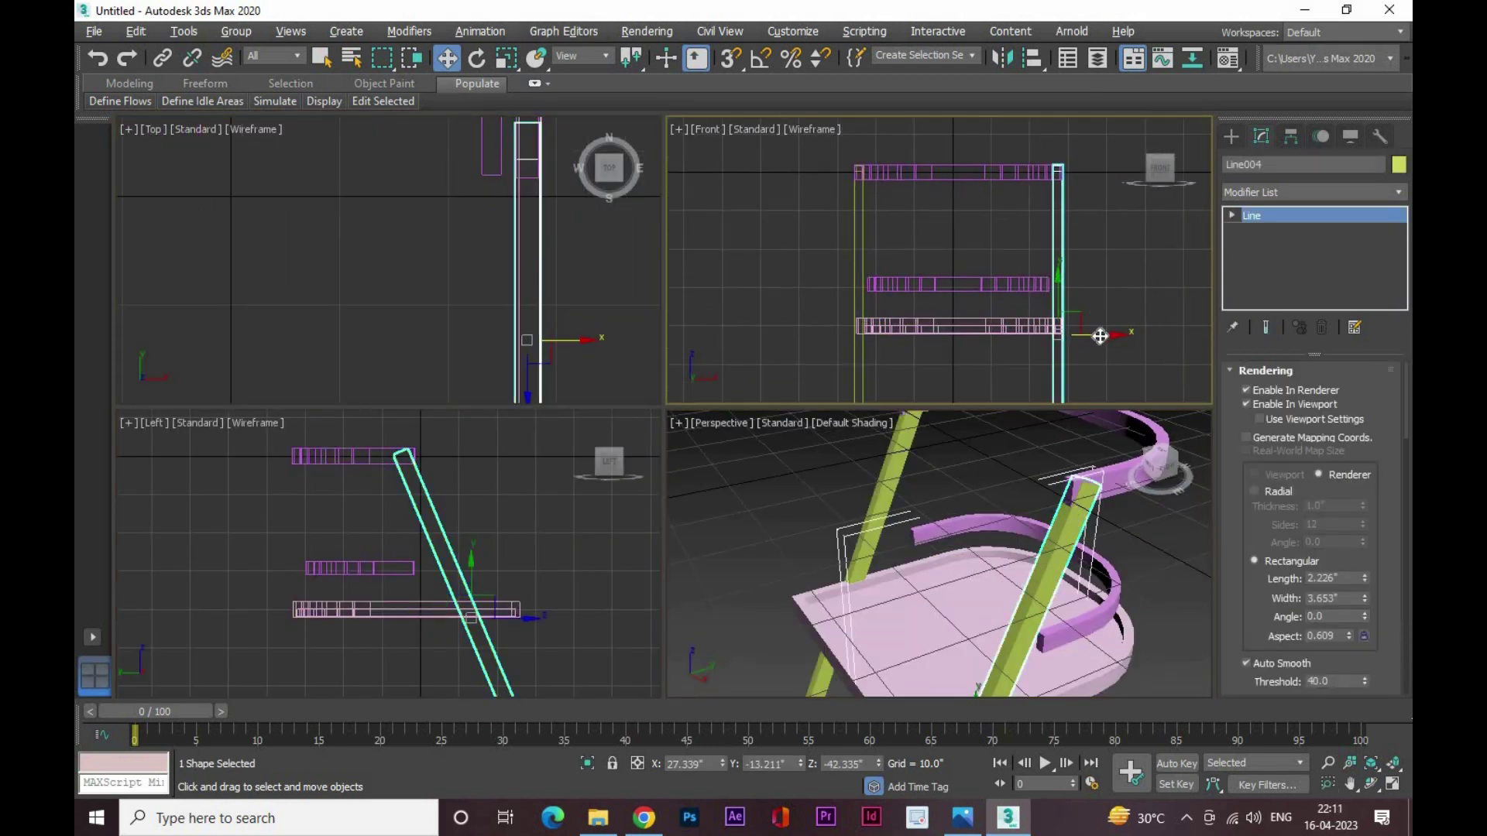
pyautogui.click(670, 536)
pyautogui.moveTo(670, 536)
pyautogui.keyDown('alt'); pyautogui.mouseDown(button='middle')
pyautogui.moveTo(797, 828)
pyautogui.moveTo(571, 578)
pyautogui.mouseUp(button='middle'); pyautogui.keyUp('alt')
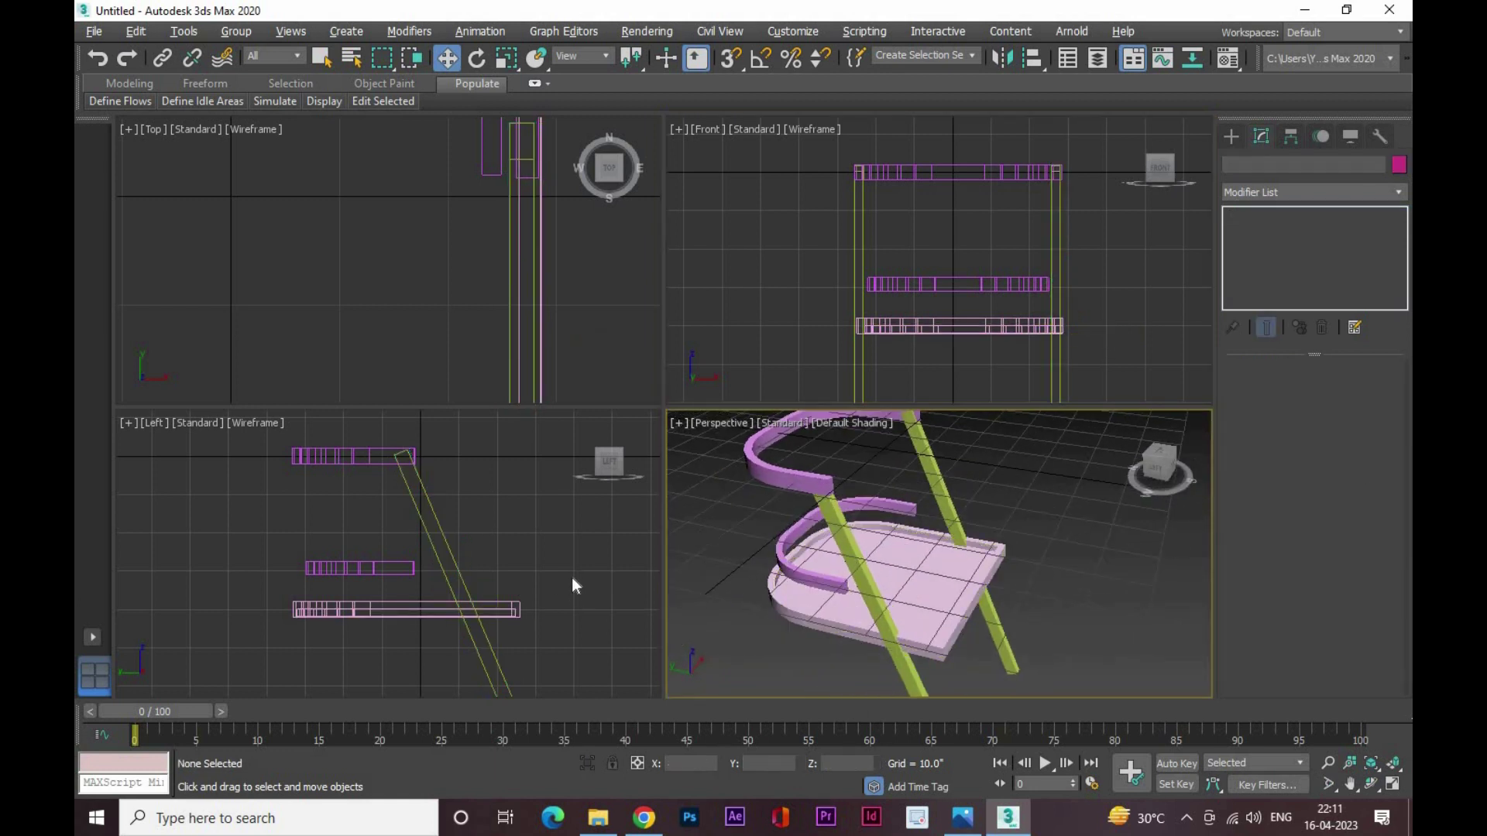
pyautogui.scroll(-2, 571, 578)
# Select the chair seat and frame it in view, with Select and Scale active
pyautogui.keyDown('alt'); pyautogui.moveTo(1007, 503); pyautogui.dragTo(1132, 419, button='middle'); pyautogui.keyUp('alt')
pyautogui.keyDown('alt'); pyautogui.moveTo(1203, 489); pyautogui.dragTo(963, 570, button='middle'); pyautogui.keyUp('alt')
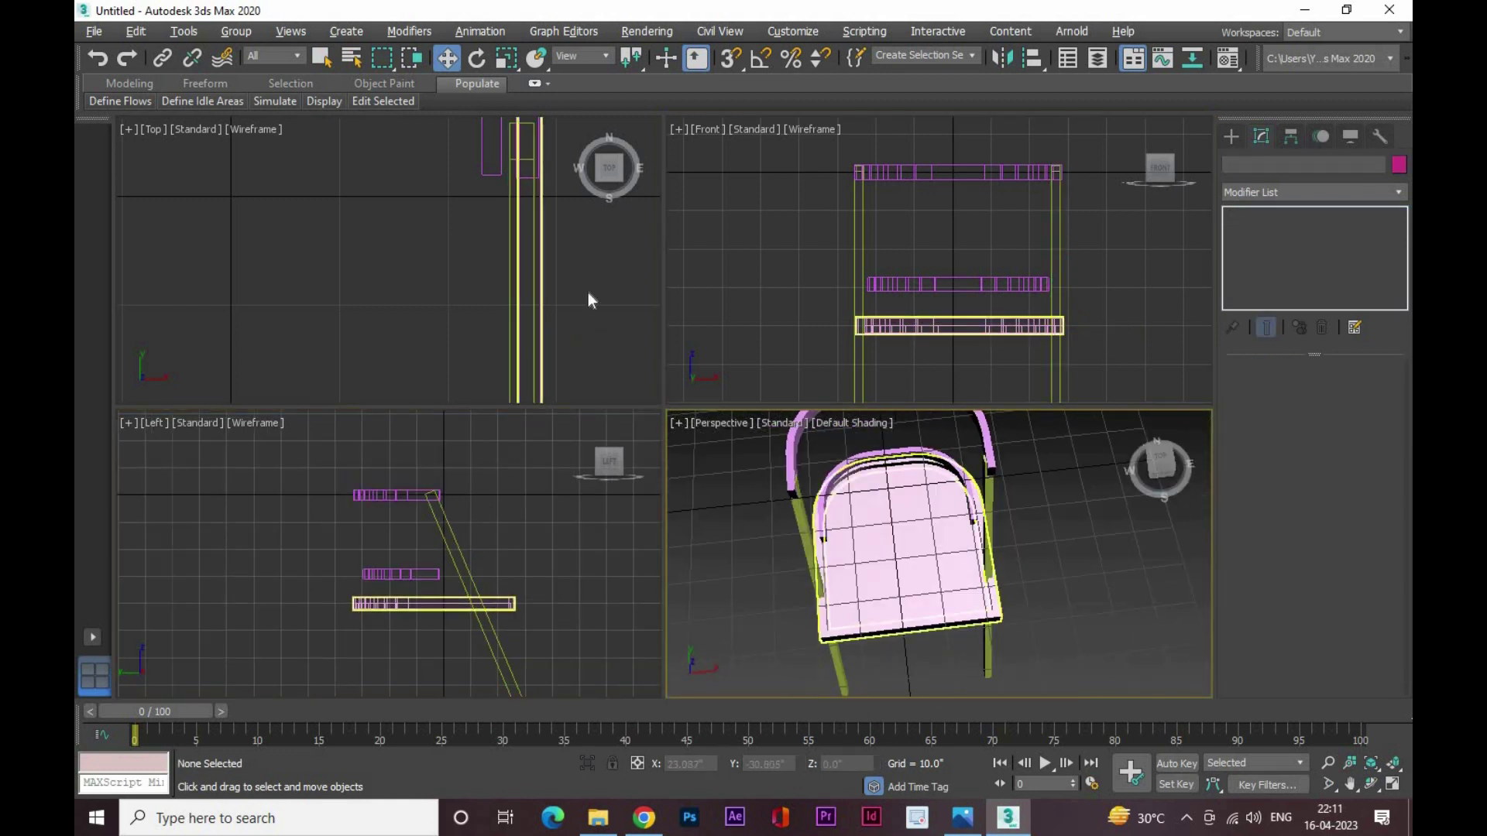
pyautogui.click(591, 298)
pyautogui.press('z')
pyautogui.scroll(2, 405, 238)
pyautogui.press('r')
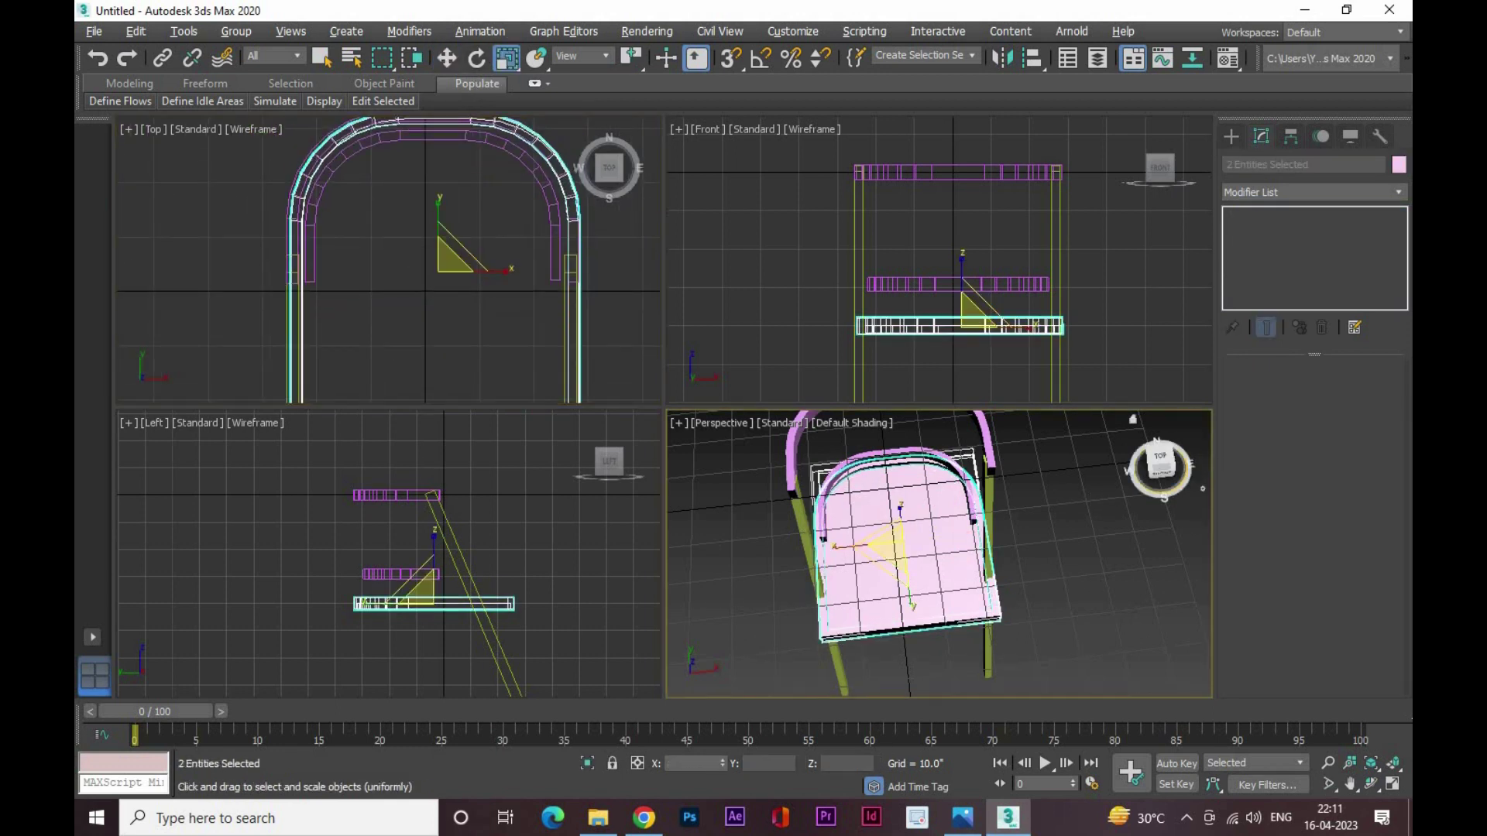
# Restore the seat selection with undo and switch to Select and Move
pyautogui.moveTo(1090, 647)
pyautogui.keyDown('alt'); pyautogui.mouseDown(button='middle')
pyautogui.moveTo(1015, 550)
pyautogui.moveTo(916, 640)
pyautogui.mouseUp(button='middle'); pyautogui.keyUp('alt')
pyautogui.click(1015, 549)
pyautogui.hotkey('ctrl', 'z')
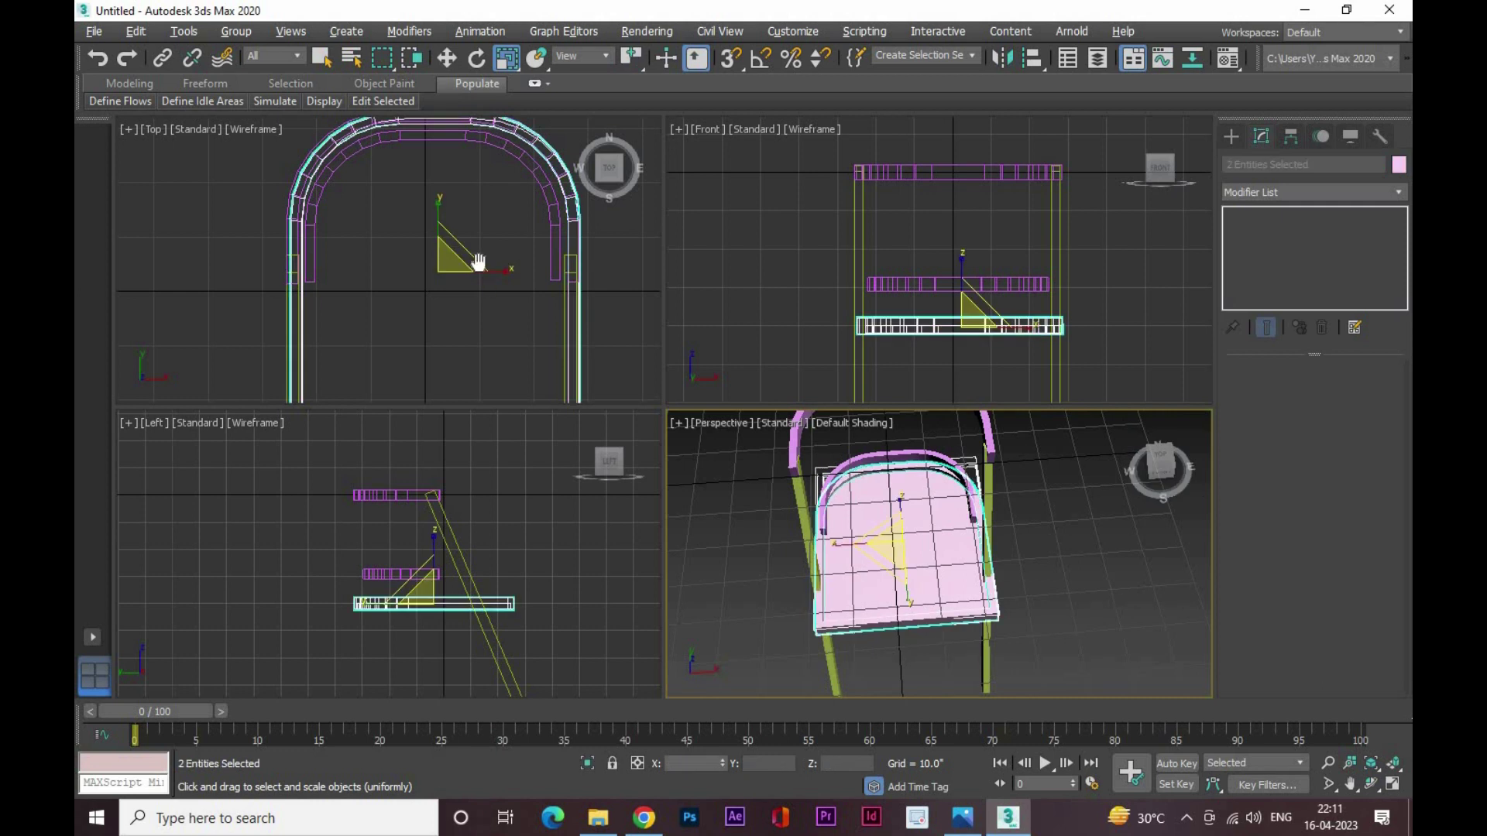
pyautogui.scroll(3, 475, 269)
pyautogui.scroll(-3, 421, 235)
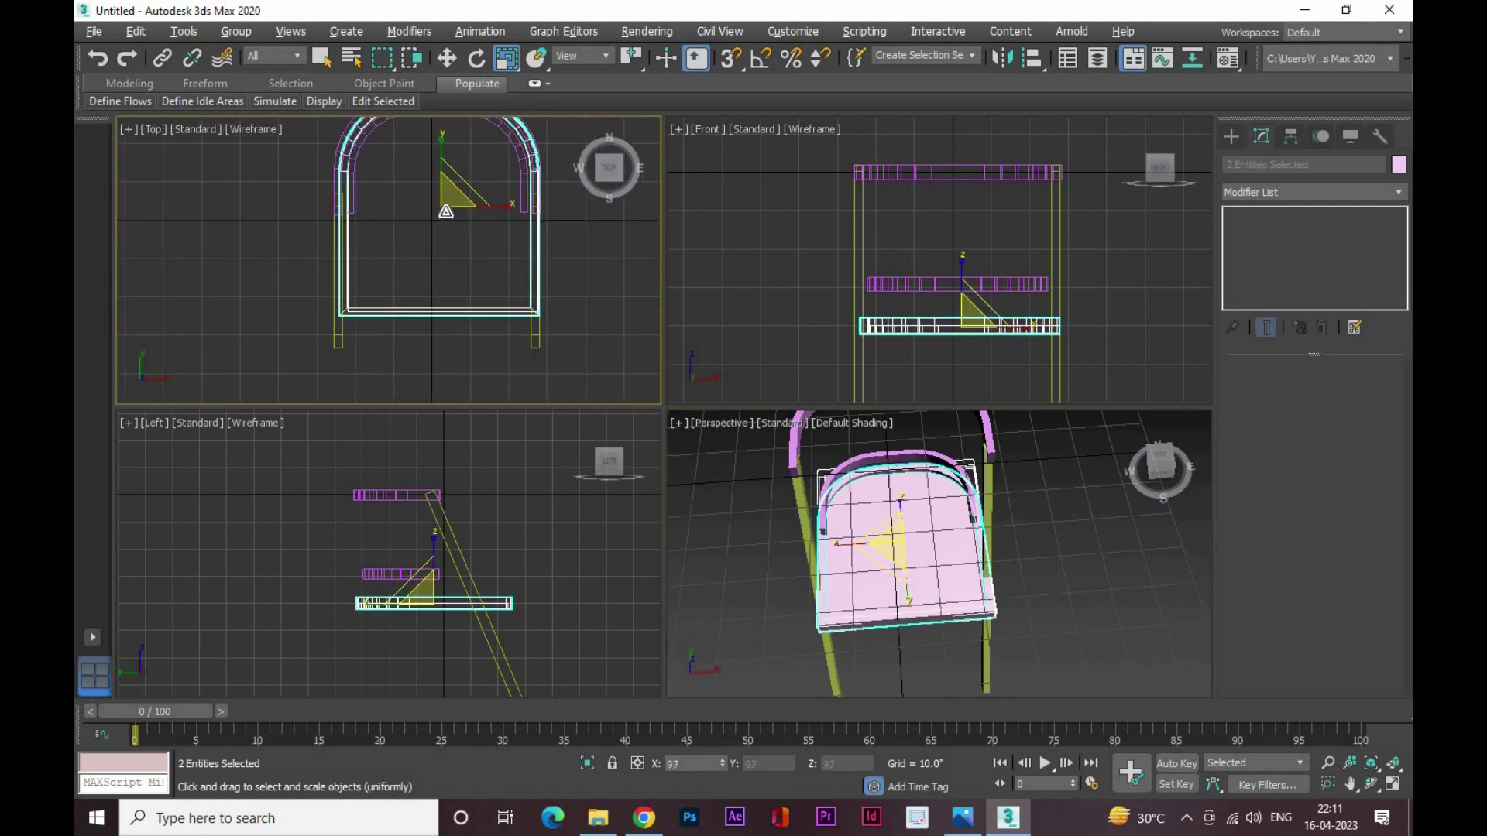
pyautogui.press('w')
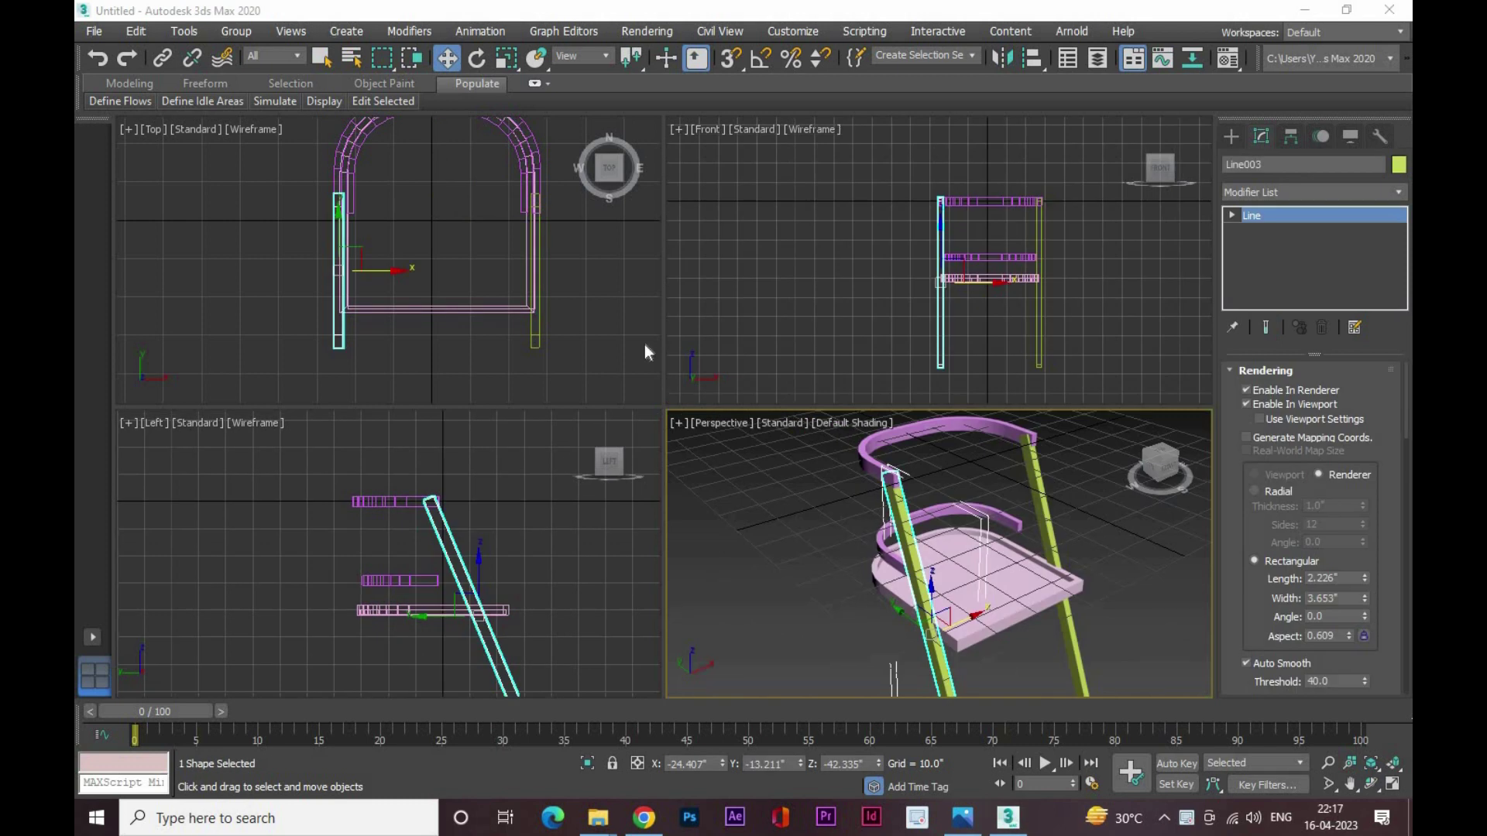
# Mirror-copy the first leg and slide the copy into an A-shape
pyautogui.moveTo(502, 562); pyautogui.dragTo(449, 547, button='middle')
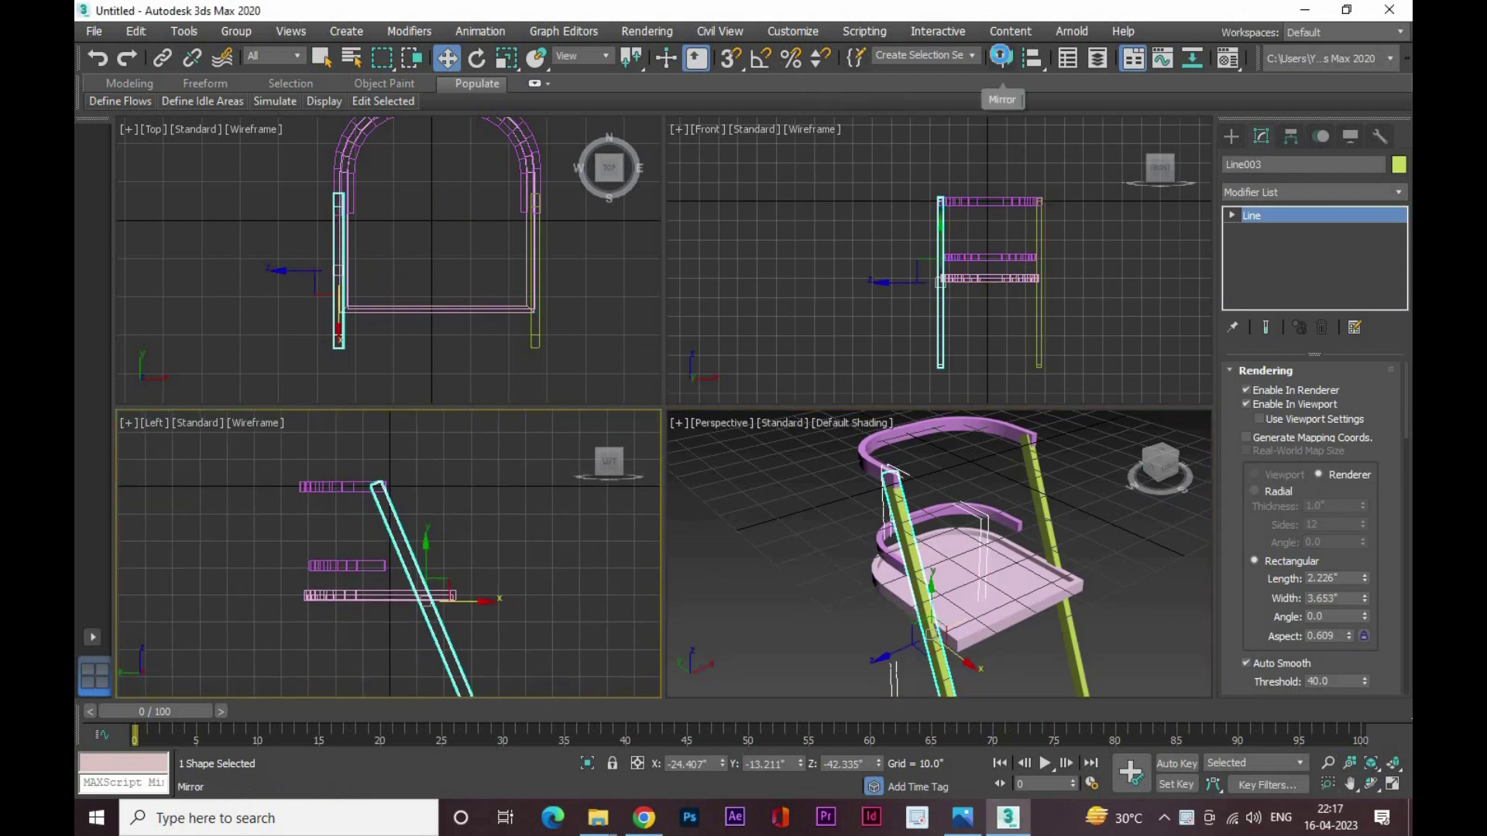
pyautogui.click(711, 556)
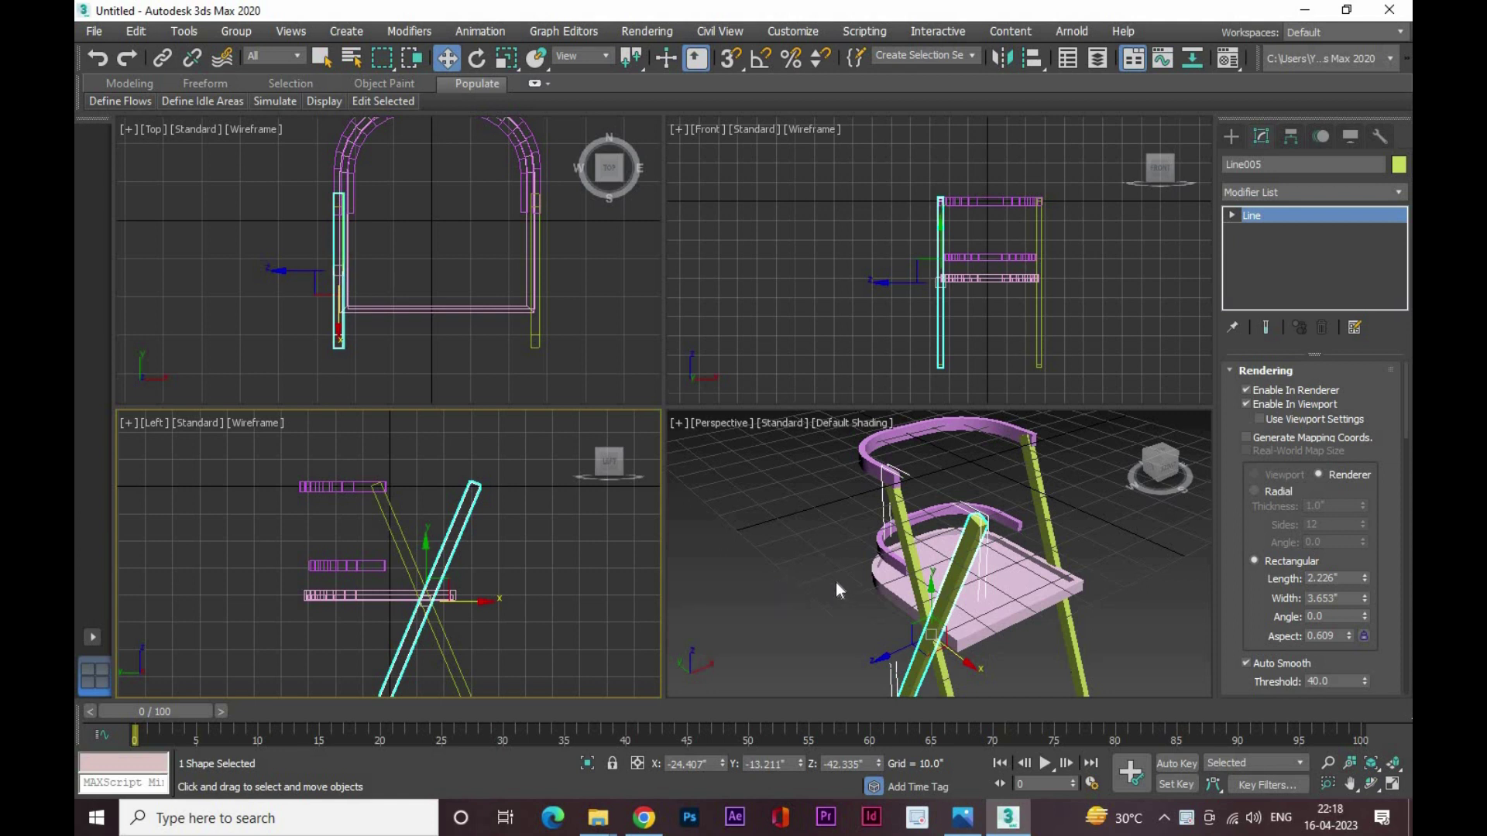
pyautogui.moveTo(482, 601); pyautogui.dragTo(389, 591)
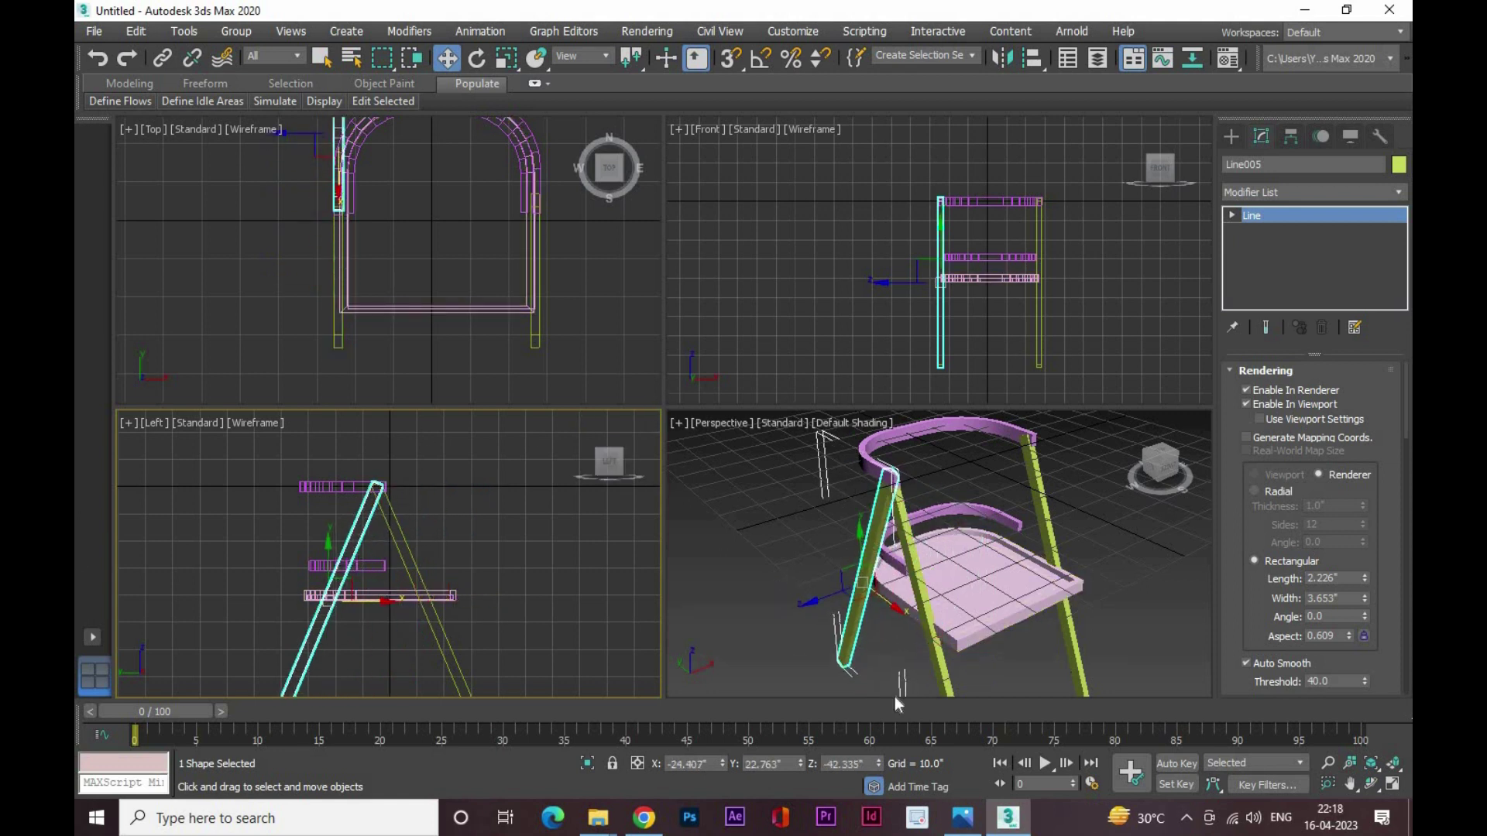
pyautogui.click(1013, 461)
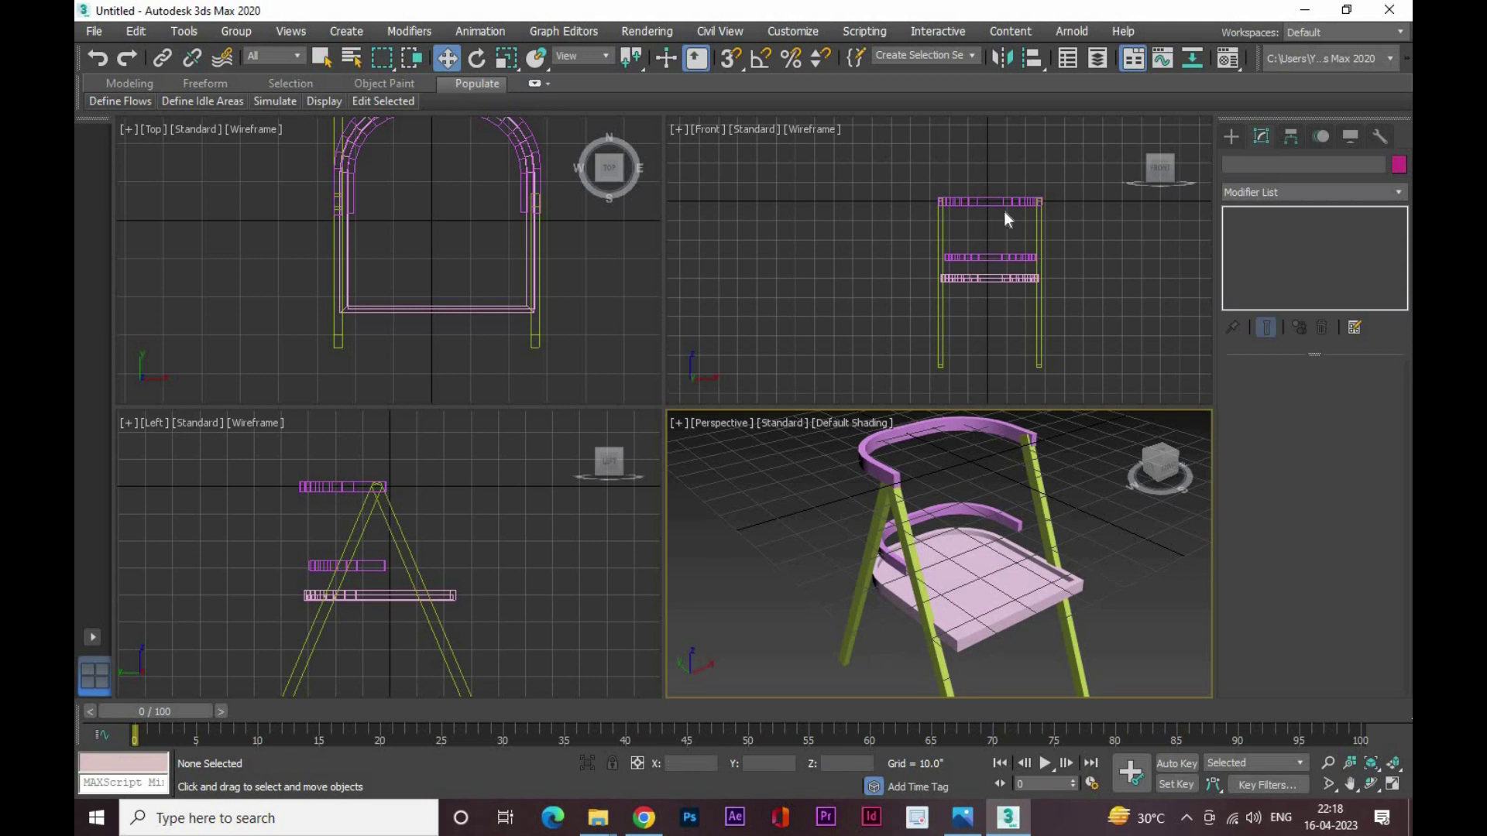
# Mirror-copy the leg on the other side and nudge it into an A-shape
pyautogui.keyDown('alt'); pyautogui.moveTo(1066, 544); pyautogui.dragTo(968, 542, button='middle'); pyautogui.keyUp('alt')
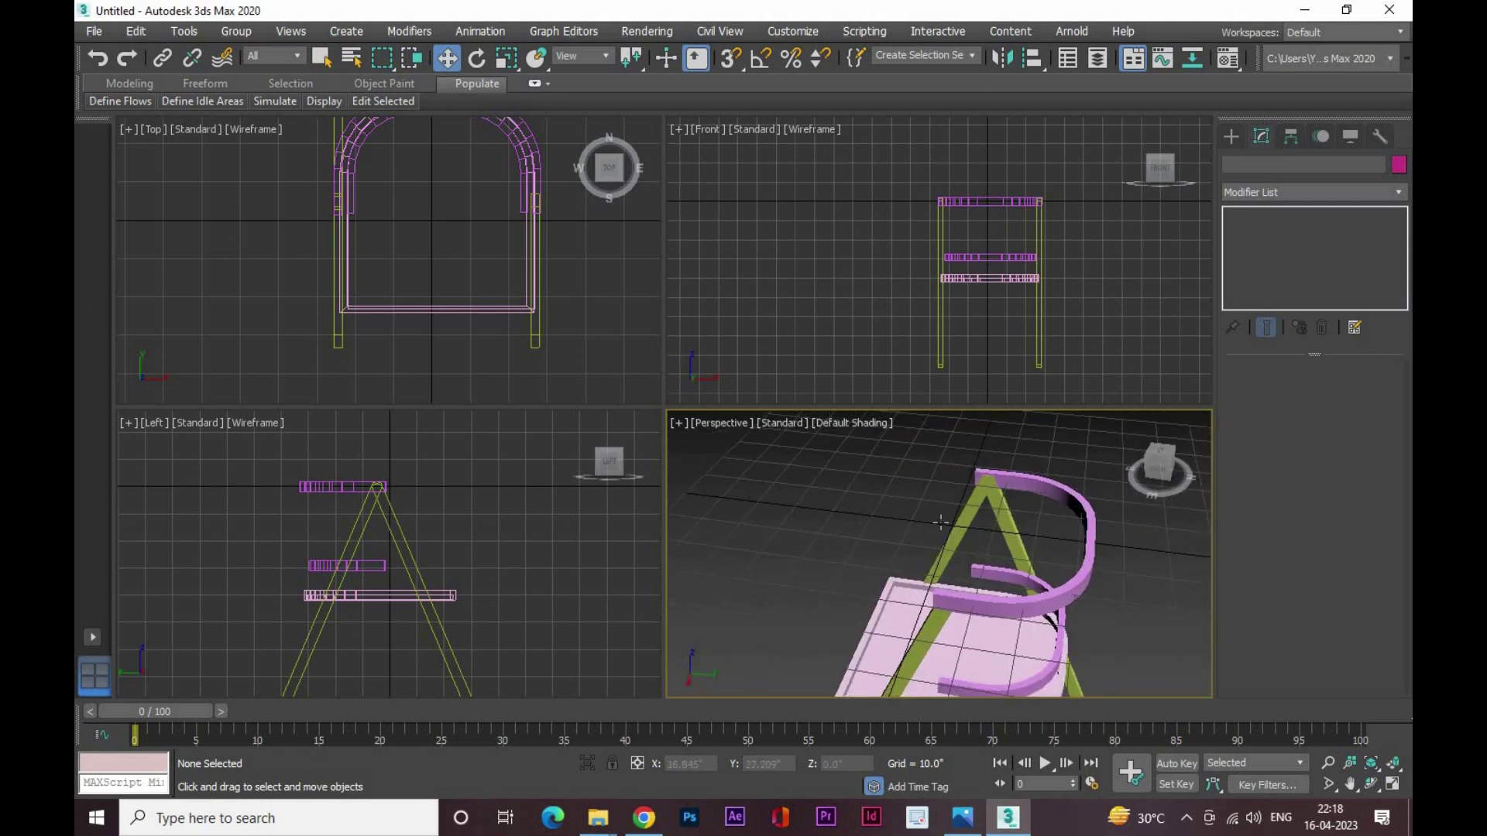
pyautogui.click(832, 558)
pyautogui.click(1002, 57)
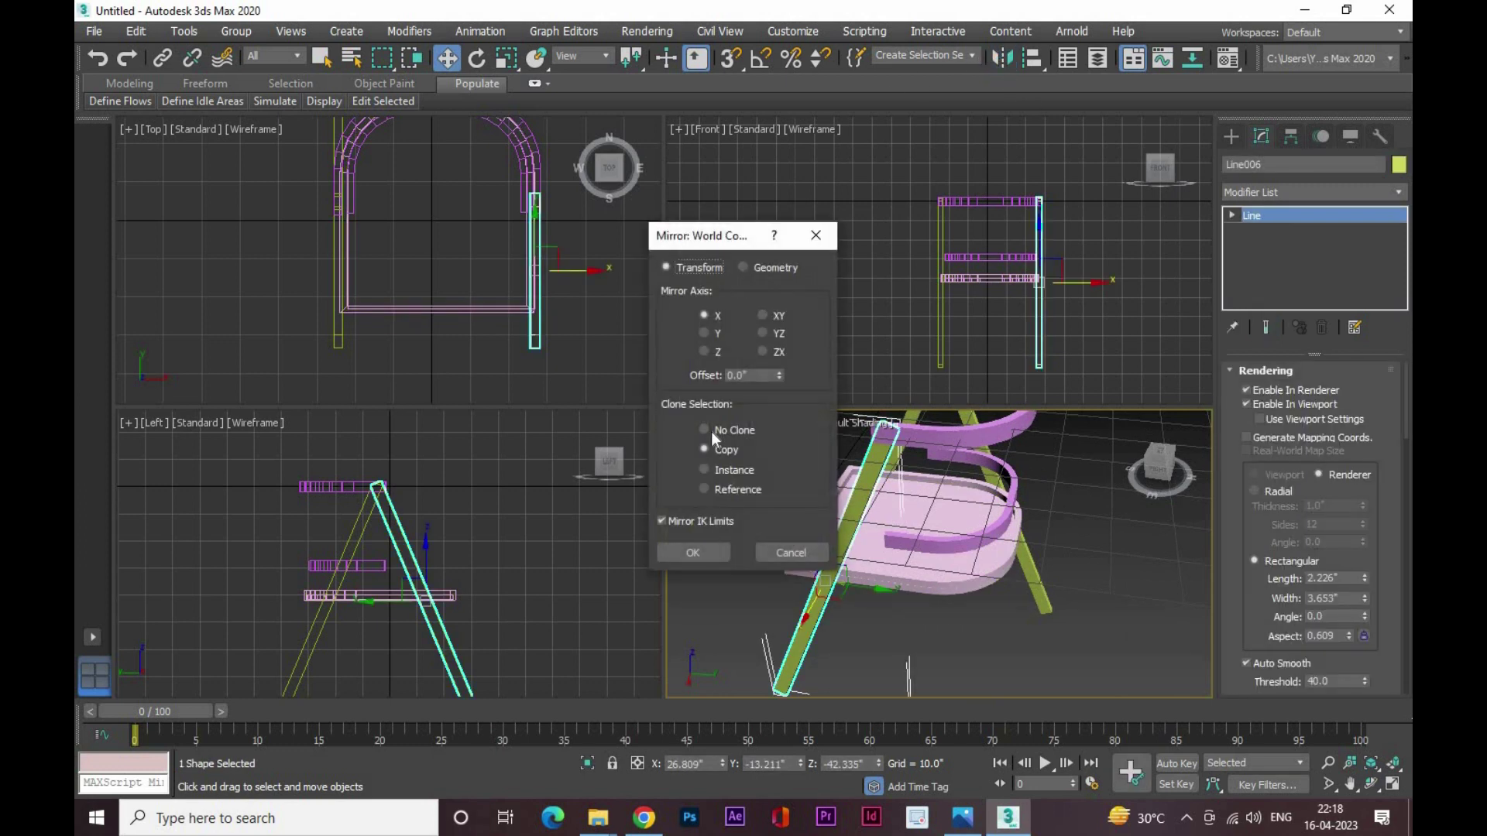
pyautogui.moveTo(701, 235); pyautogui.dragTo(558, 229)
pyautogui.click(554, 552)
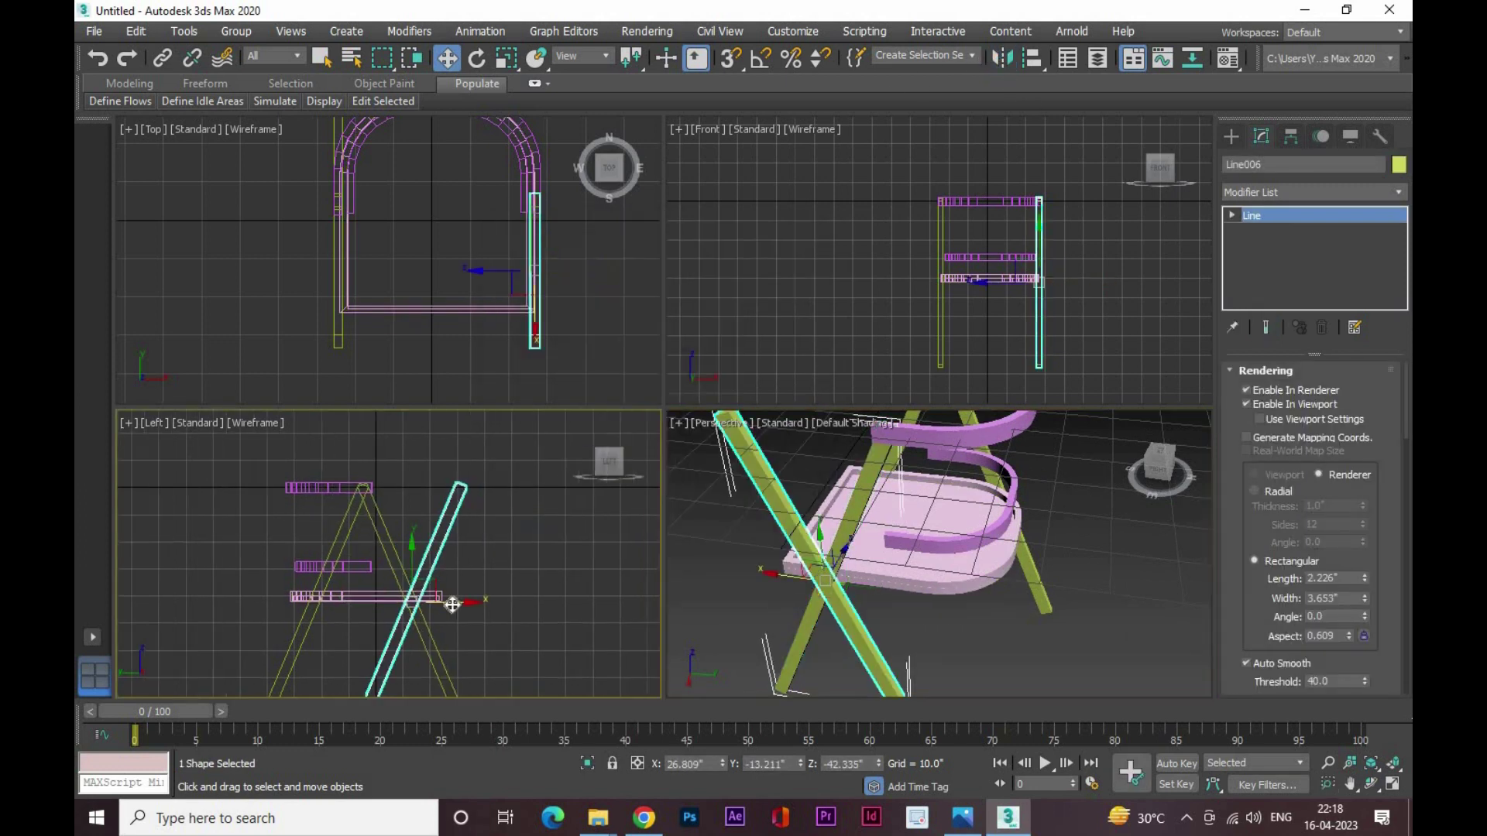
pyautogui.moveTo(376, 581); pyautogui.dragTo(360, 581, button='middle')
pyautogui.moveTo(360, 581); pyautogui.dragTo(360, 577)
# Select the middle curved rail Line002
pyautogui.click(728, 576)
pyautogui.keyDown('alt'); pyautogui.moveTo(728, 577); pyautogui.dragTo(945, 518, button='middle'); pyautogui.keyUp('alt')
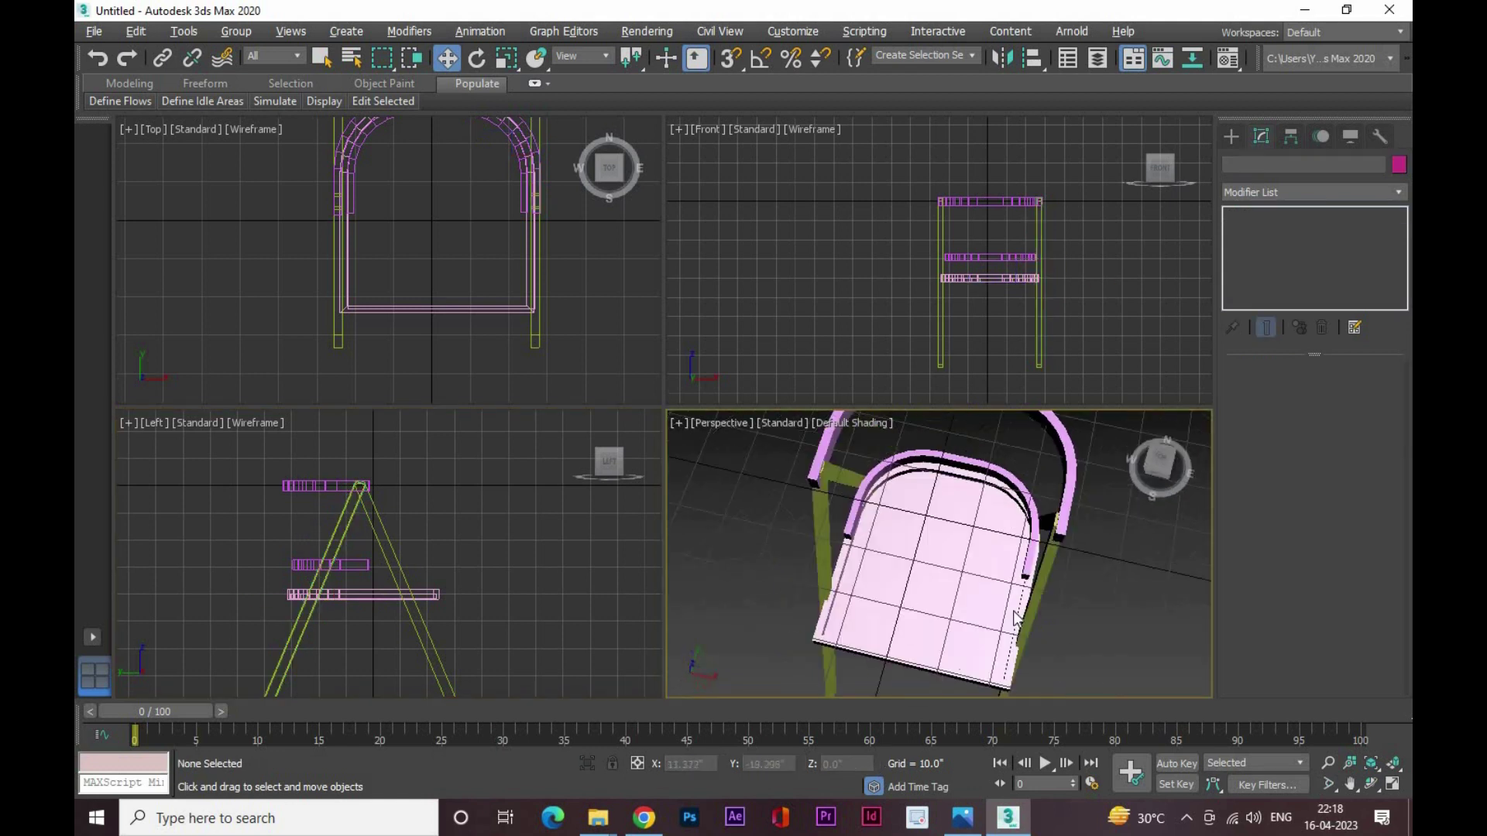
pyautogui.click(945, 519)
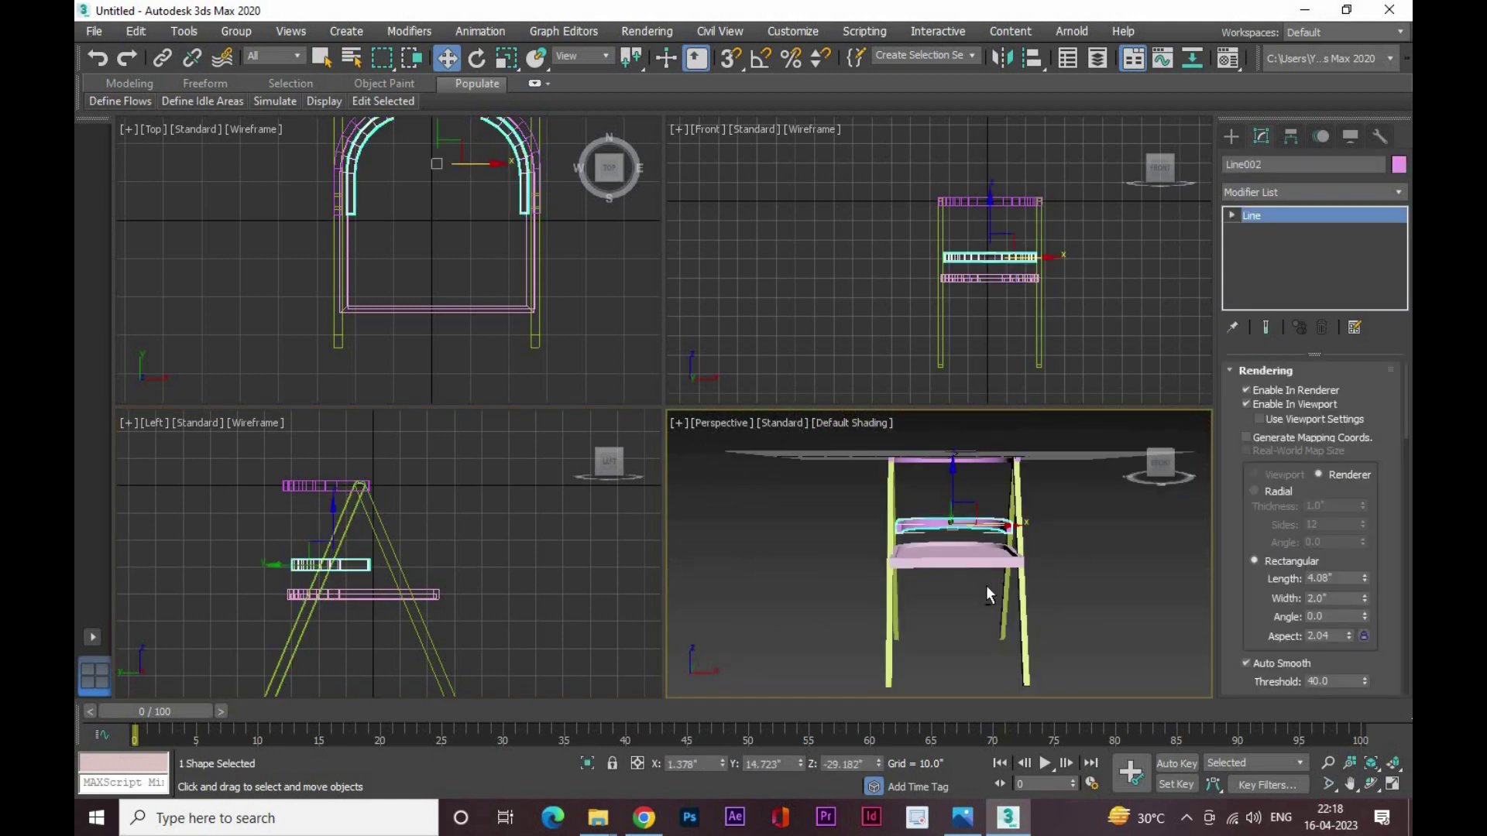
# Draw a diagonal Line in the Front view and move it toward the arch top
pyautogui.keyDown('alt'); pyautogui.moveTo(986, 595); pyautogui.dragTo(1069, 542, button='middle'); pyautogui.keyUp('alt')
pyautogui.click(1231, 135)
pyautogui.click(1253, 163)
pyautogui.click(1274, 263)
pyautogui.scroll(2, 935, 307)
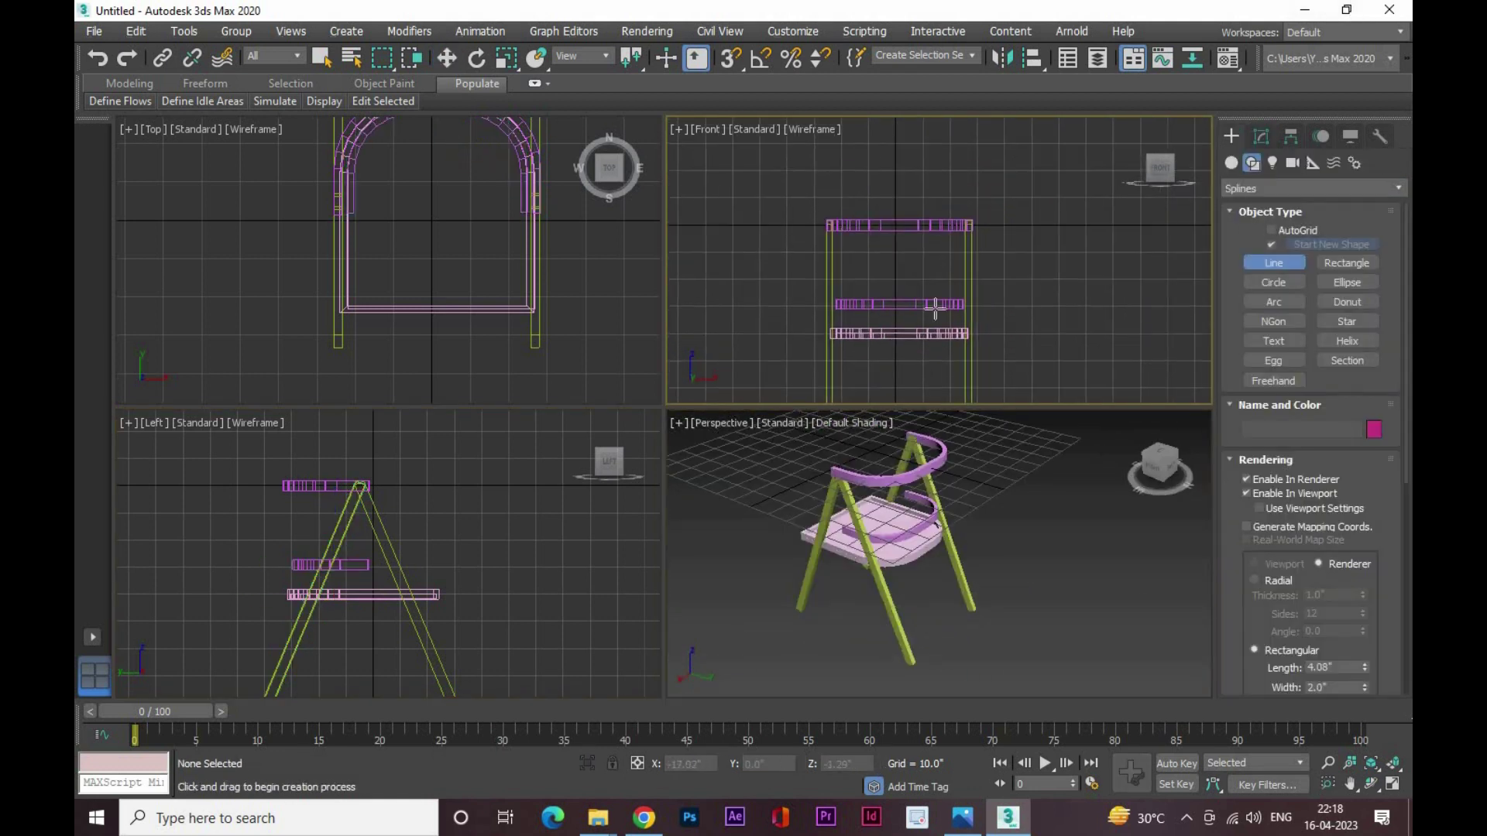
pyautogui.click(853, 229)
pyautogui.rightClick(419, 239)
pyautogui.press('w')
pyautogui.moveTo(419, 220); pyautogui.dragTo(419, 167)
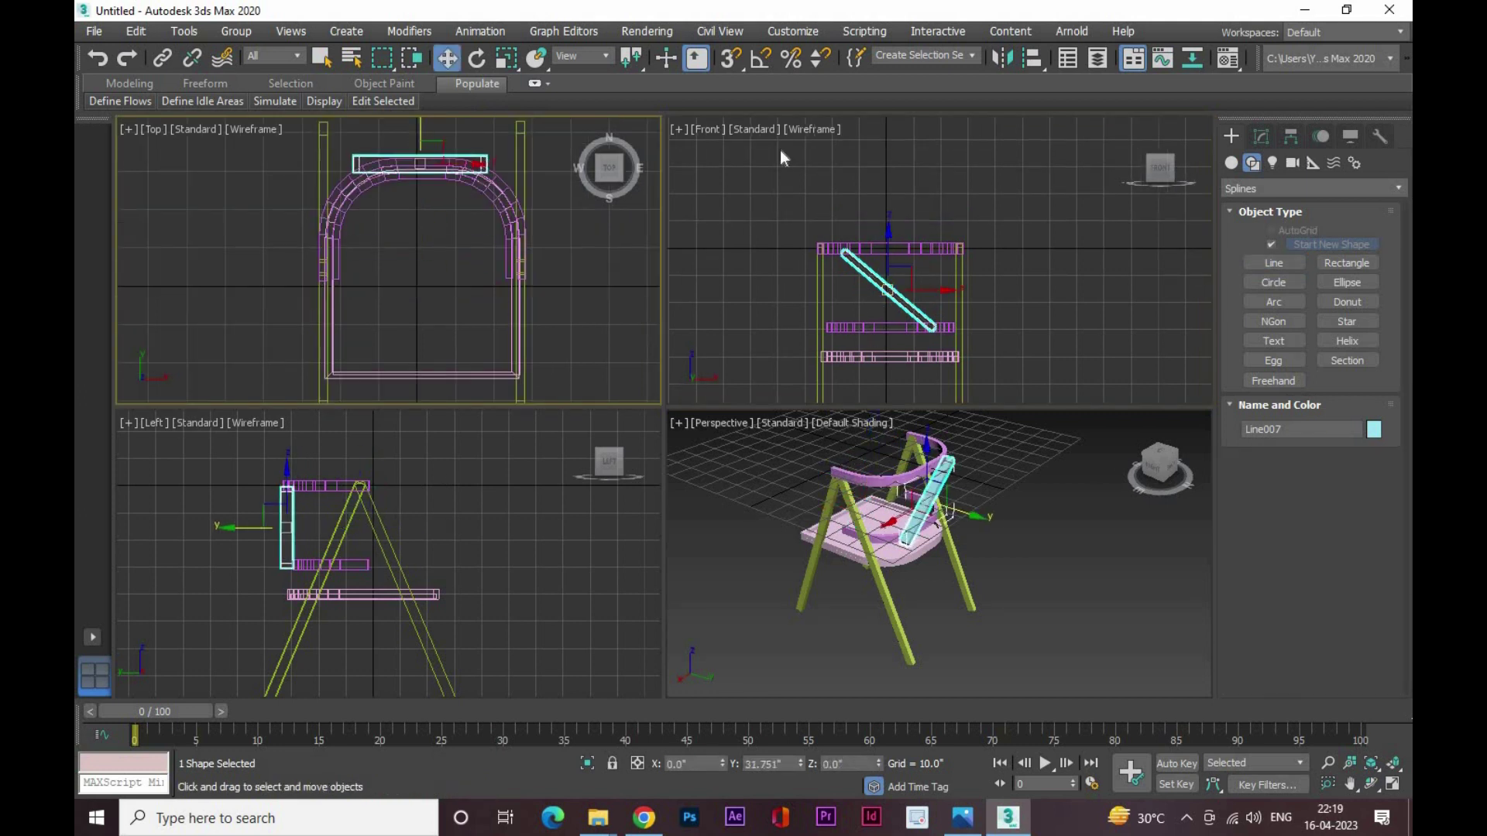
# Show the new line's rendering settings and move the top curved rail down in plan
pyautogui.click(1261, 136)
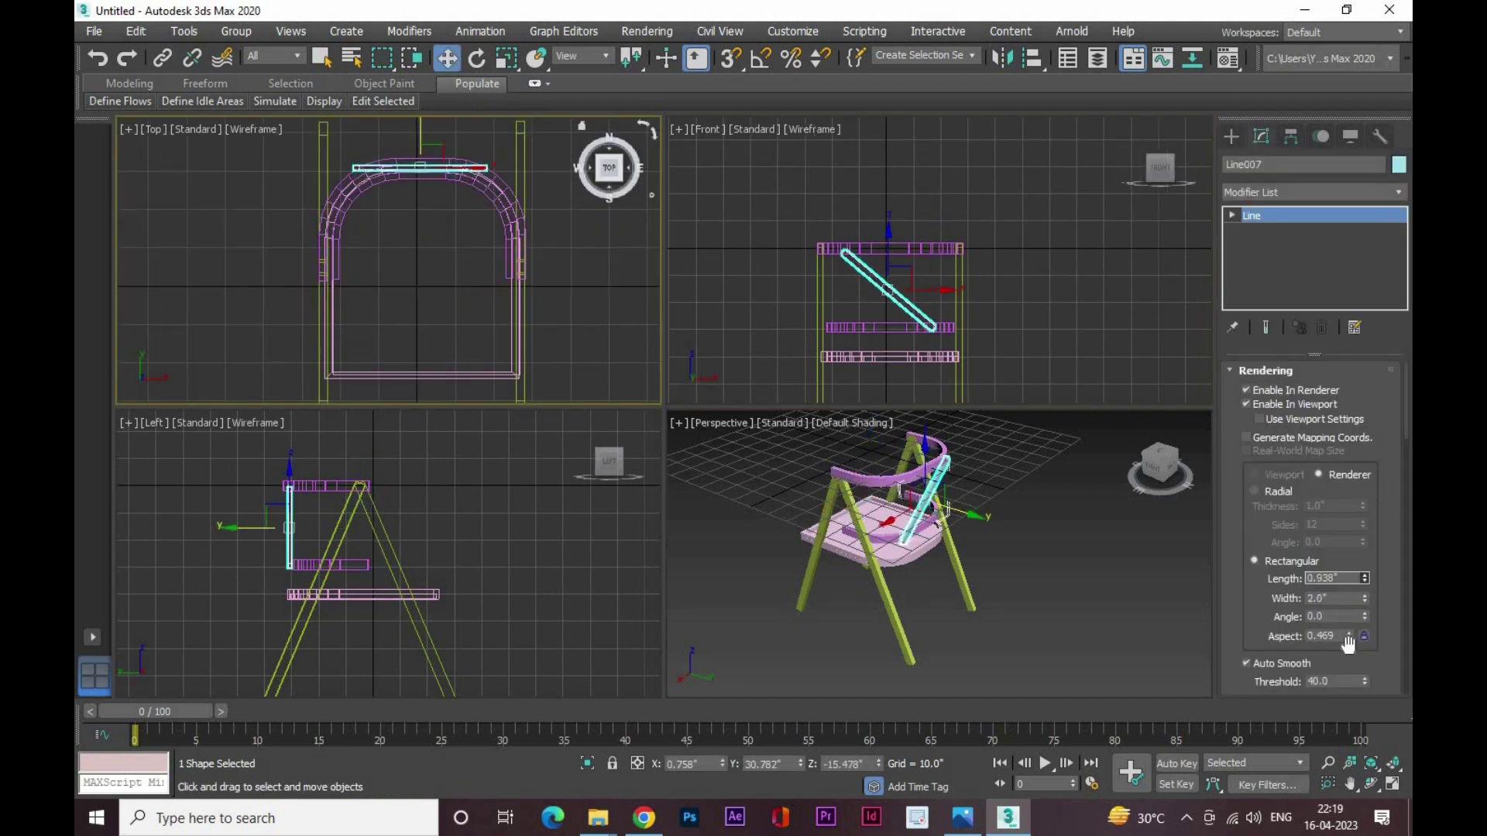
pyautogui.hotkey('alt', 'w')
pyautogui.keyDown('alt'); pyautogui.moveTo(767, 453); pyautogui.dragTo(899, 404, button='middle'); pyautogui.keyUp('alt')
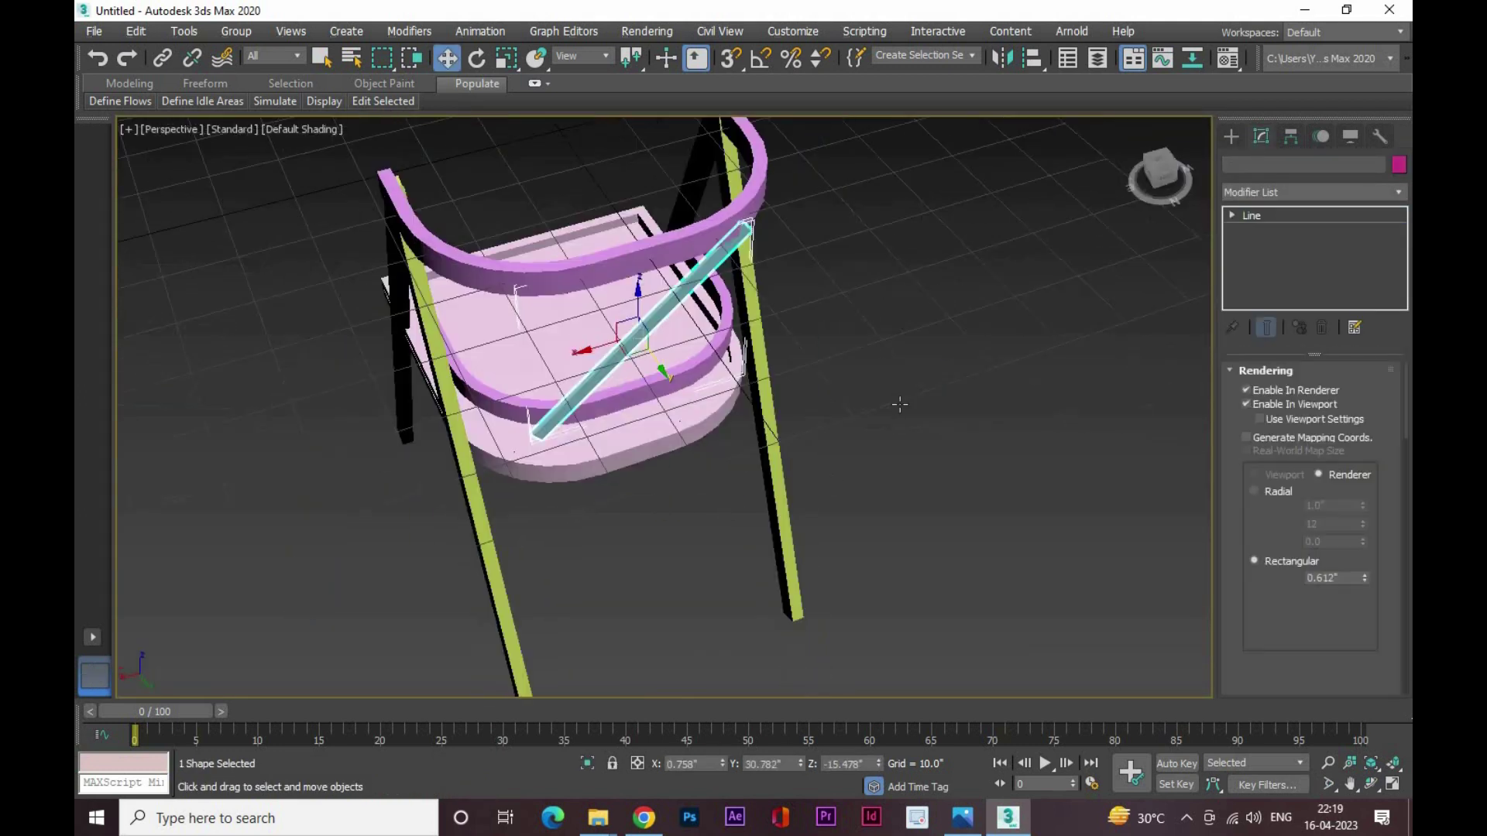
pyautogui.click(755, 185)
pyautogui.keyDown('alt'); pyautogui.moveTo(755, 185); pyautogui.dragTo(697, 233, button='middle'); pyautogui.keyUp('alt')
pyautogui.hotkey('alt', 'w')
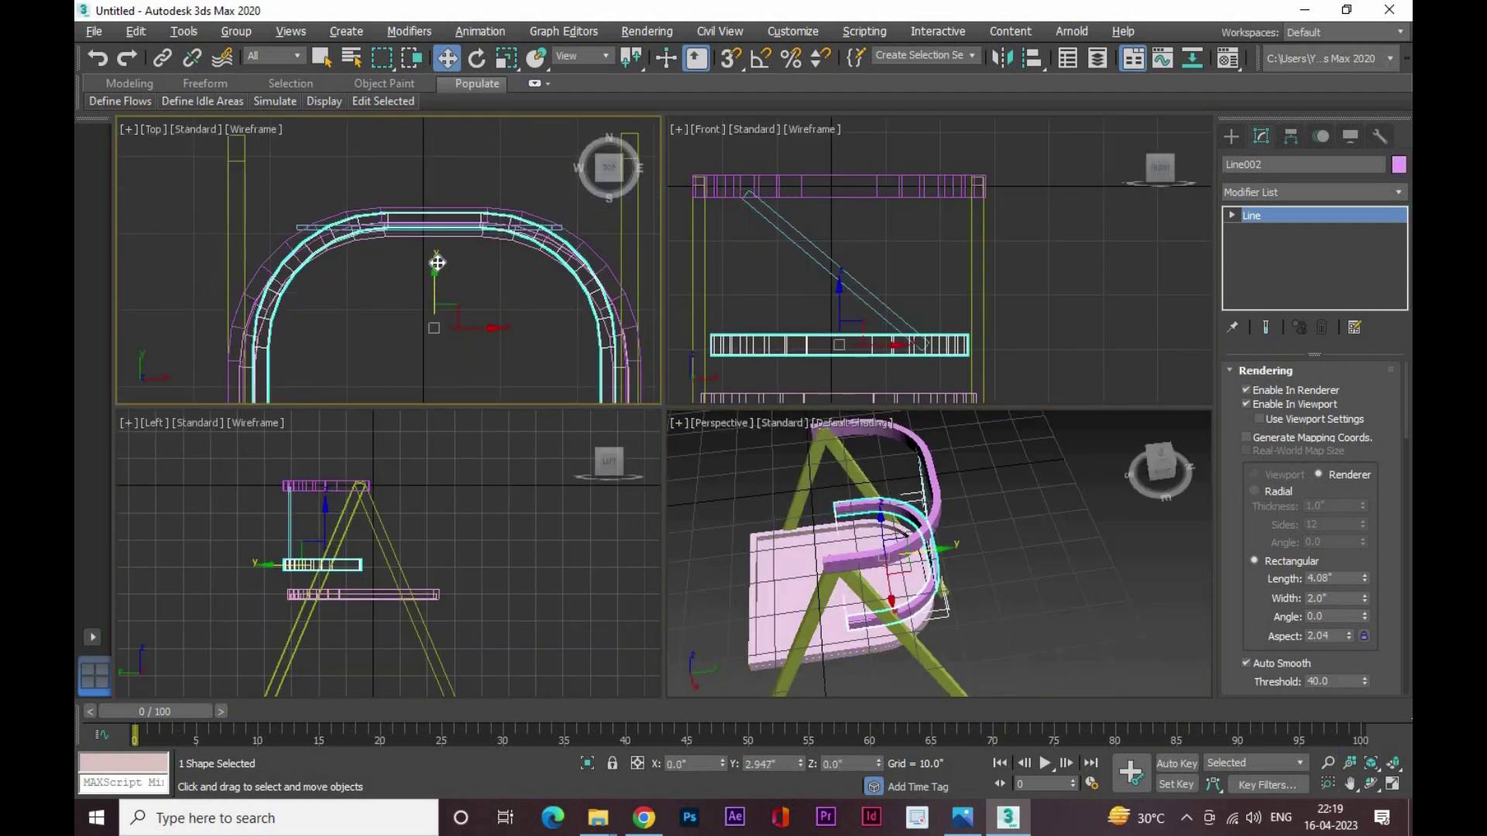
pyautogui.moveTo(437, 263); pyautogui.dragTo(438, 284)
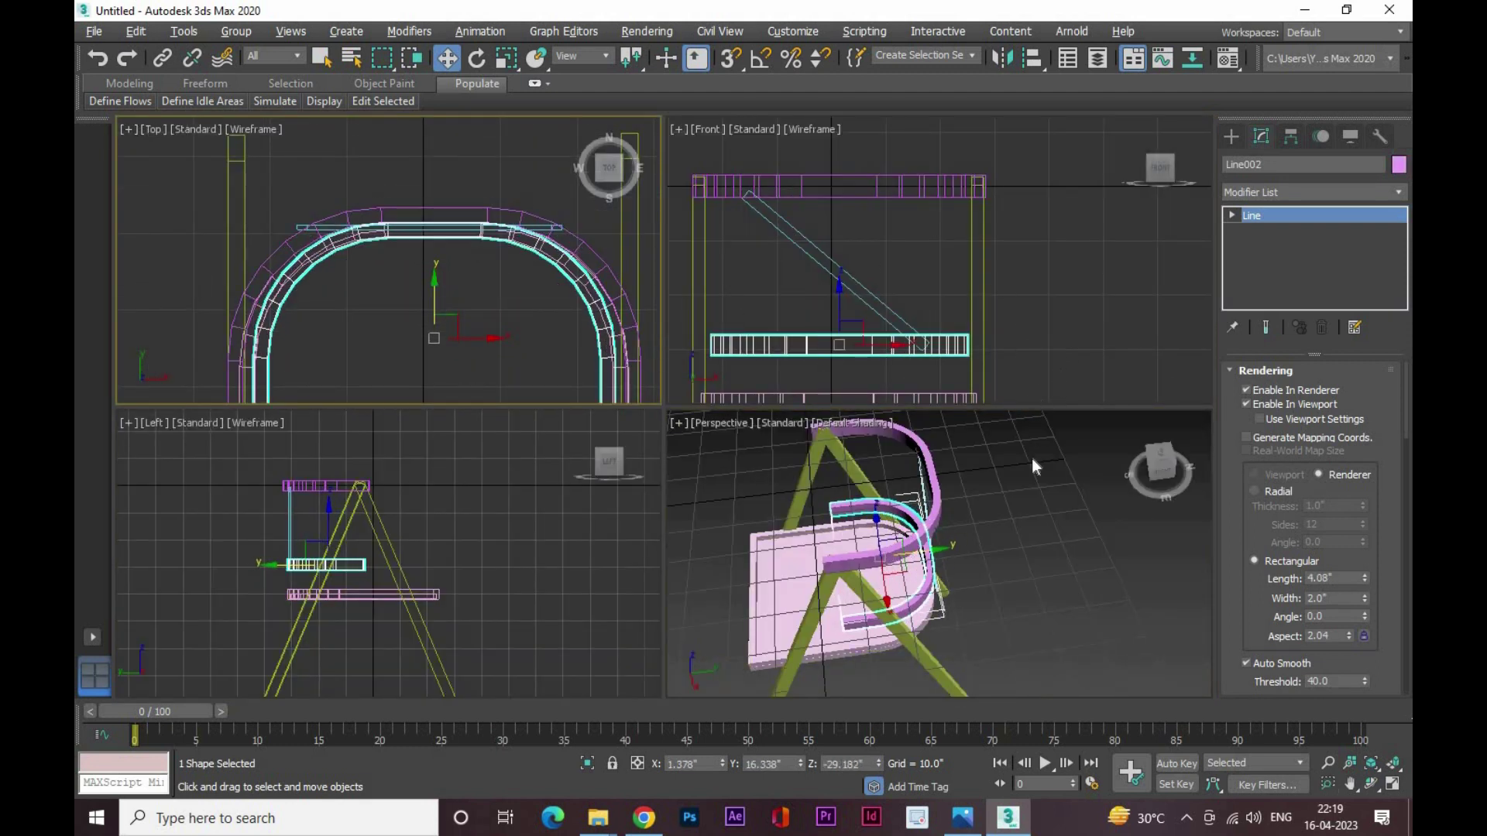
# Shift-clone the rail above the seat upward as a new rail
pyautogui.scroll(-2, 889, 259)
pyautogui.click(847, 307)
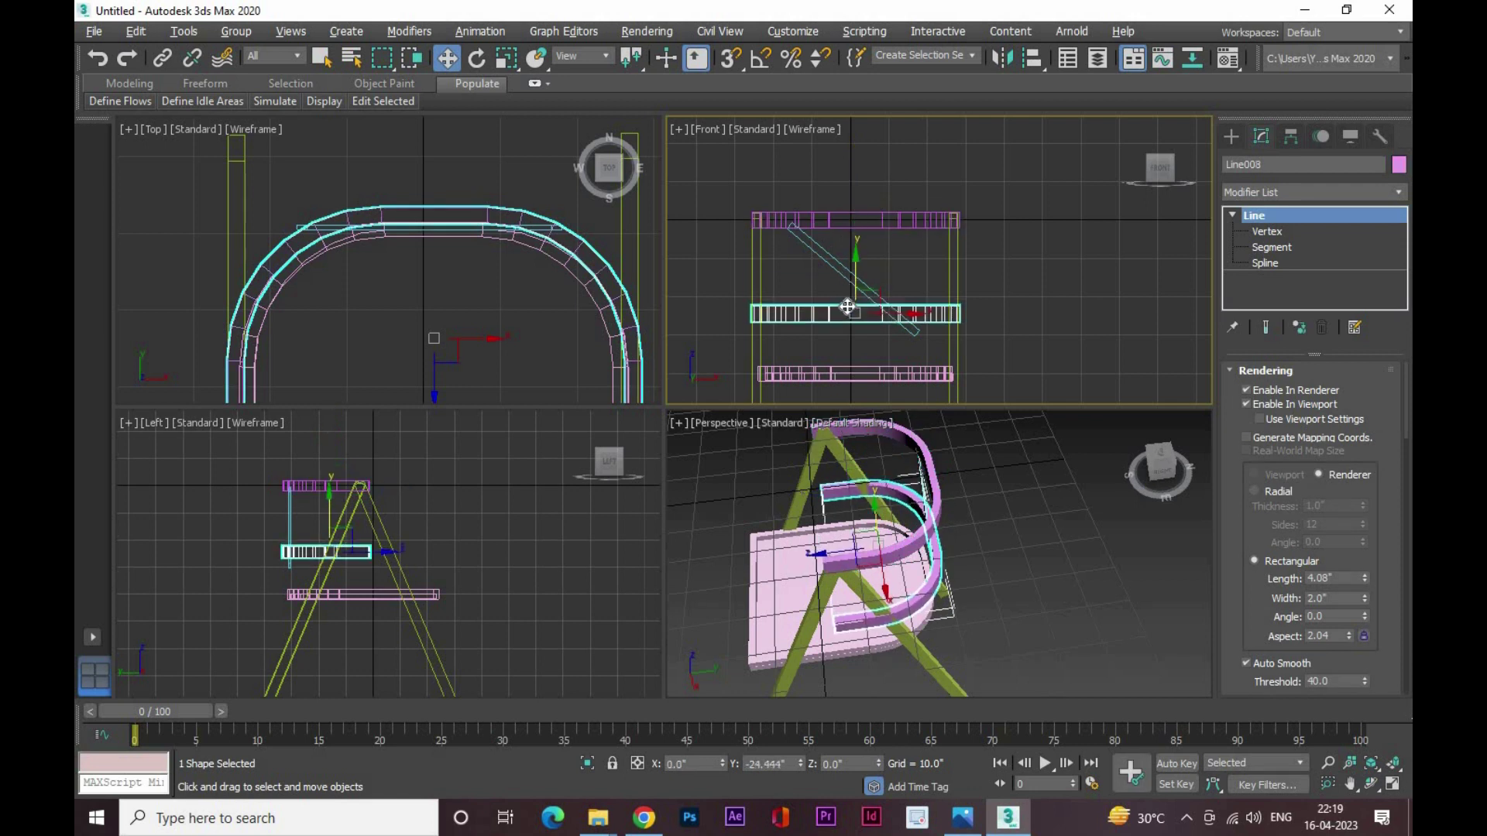
pyautogui.keyDown('shift'); pyautogui.moveTo(847, 307); pyautogui.dragTo(848, 329); pyautogui.keyUp('shift')
pyautogui.click(743, 485)
pyautogui.click(1042, 348)
# Move the diagonal bar into the backrest
pyautogui.keyDown('alt'); pyautogui.moveTo(1007, 542); pyautogui.dragTo(922, 486, button='middle'); pyautogui.keyUp('alt')
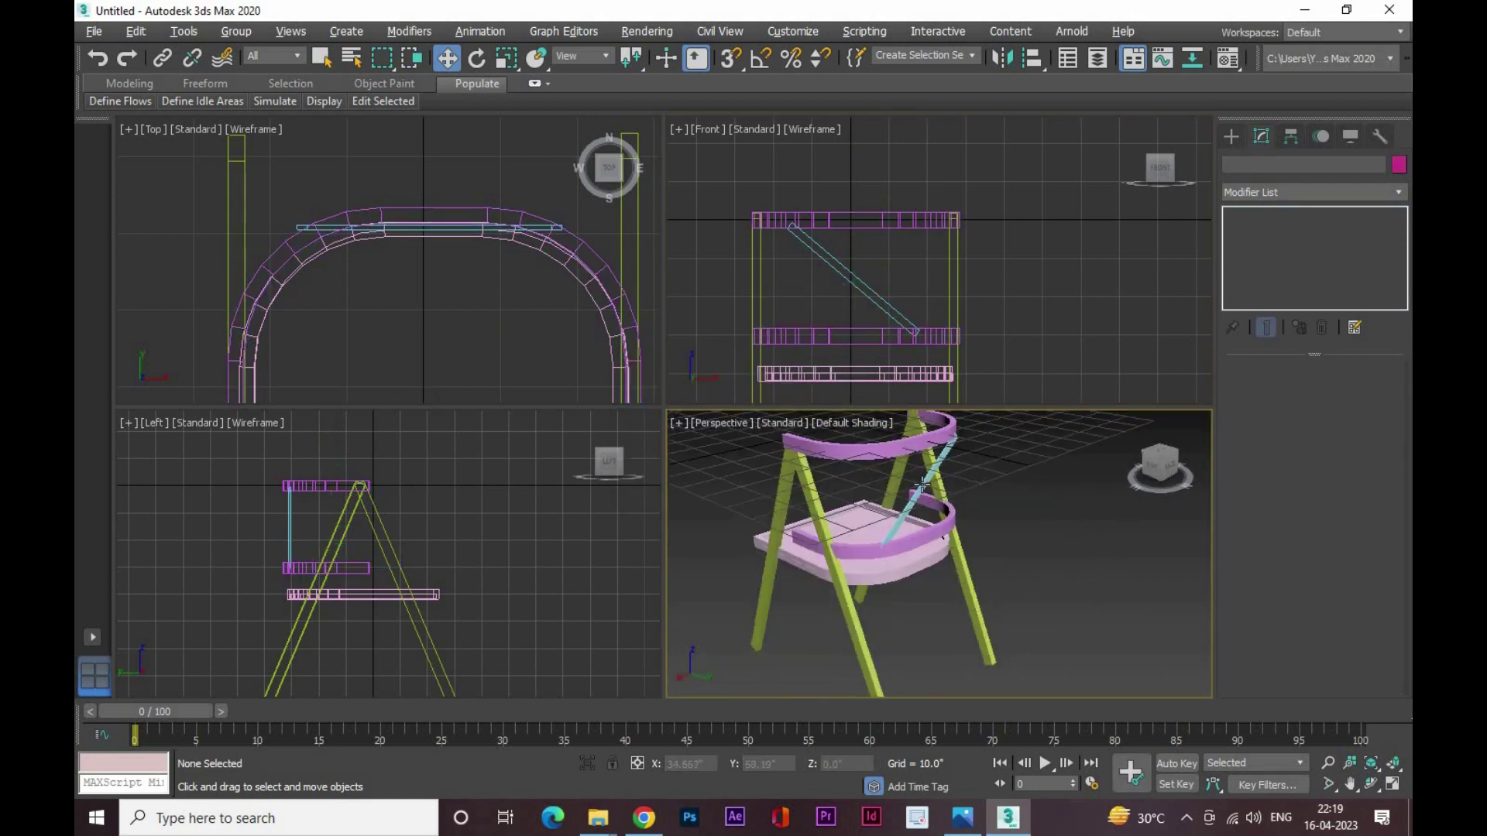
pyautogui.click(921, 487)
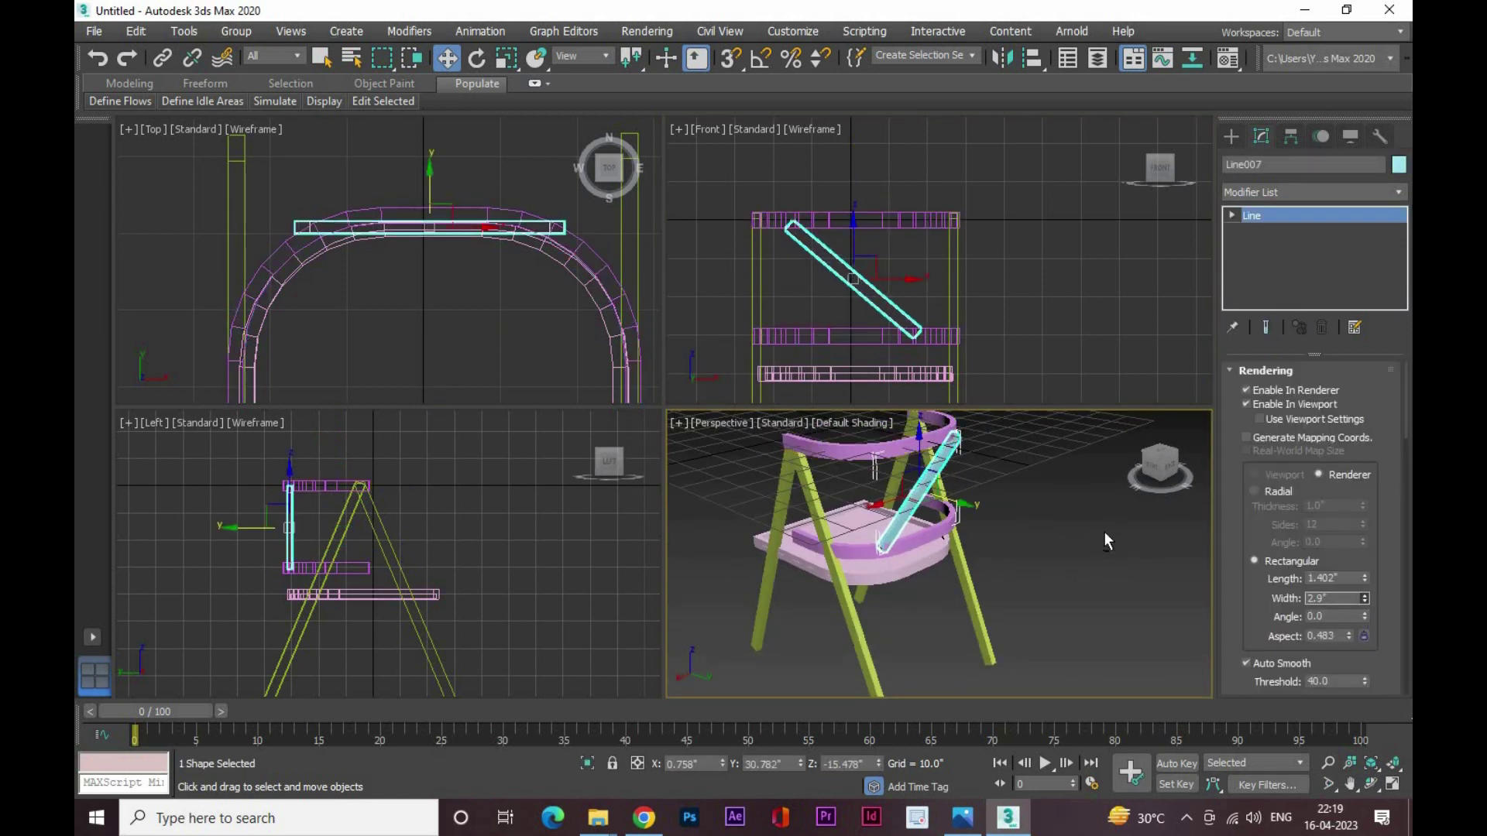
pyautogui.keyDown('alt'); pyautogui.moveTo(1105, 540); pyautogui.dragTo(1007, 504, button='middle'); pyautogui.keyUp('alt')
pyautogui.scroll(4, 408, 210)
pyautogui.scroll(4, 310, 526)
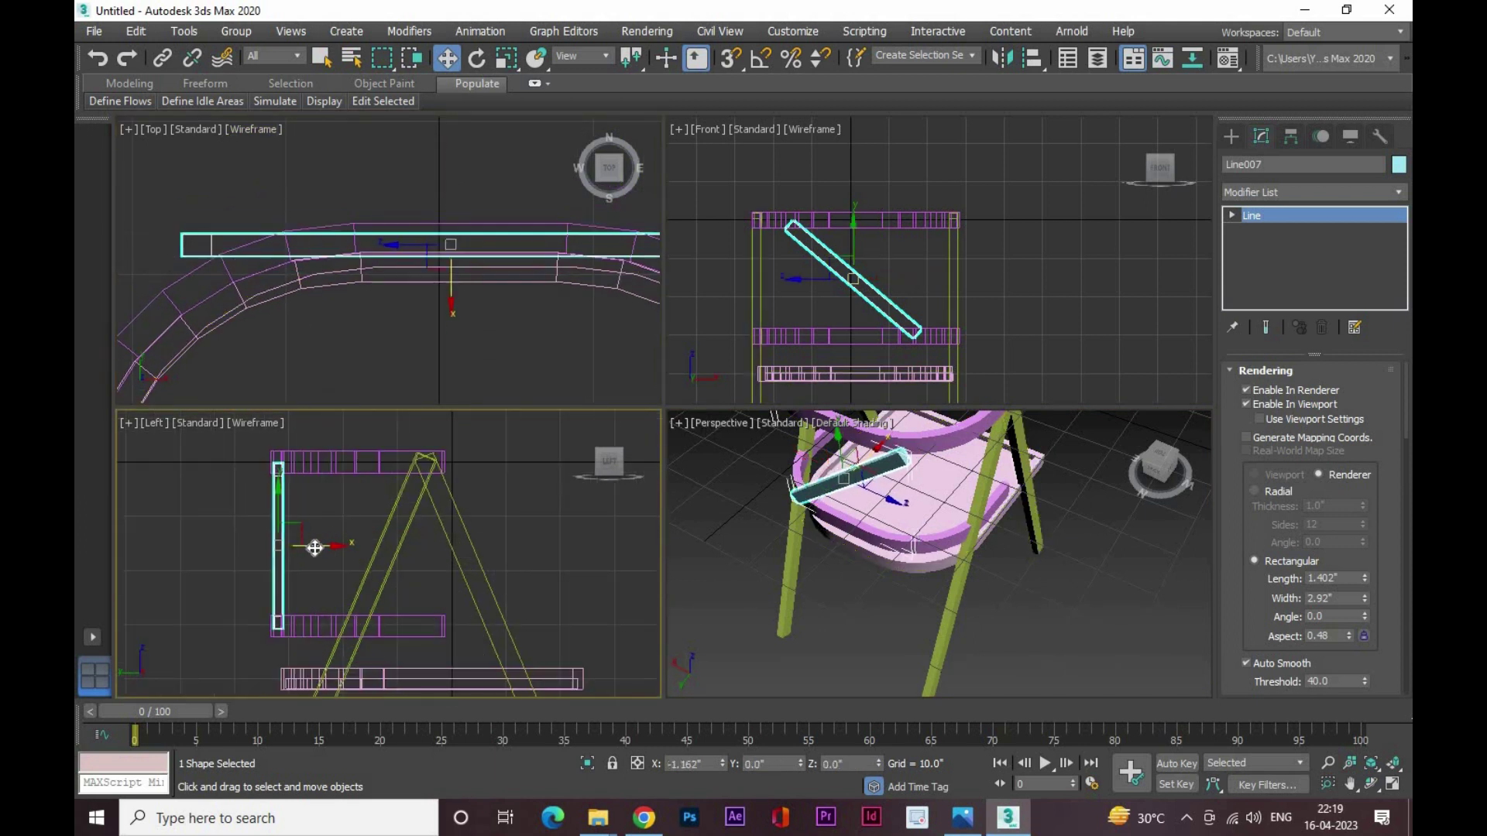
pyautogui.moveTo(314, 547); pyautogui.dragTo(330, 548)
# Mirror a copy of the 1.402 × 2.92 diagonal bar to form an X
pyautogui.click(876, 285)
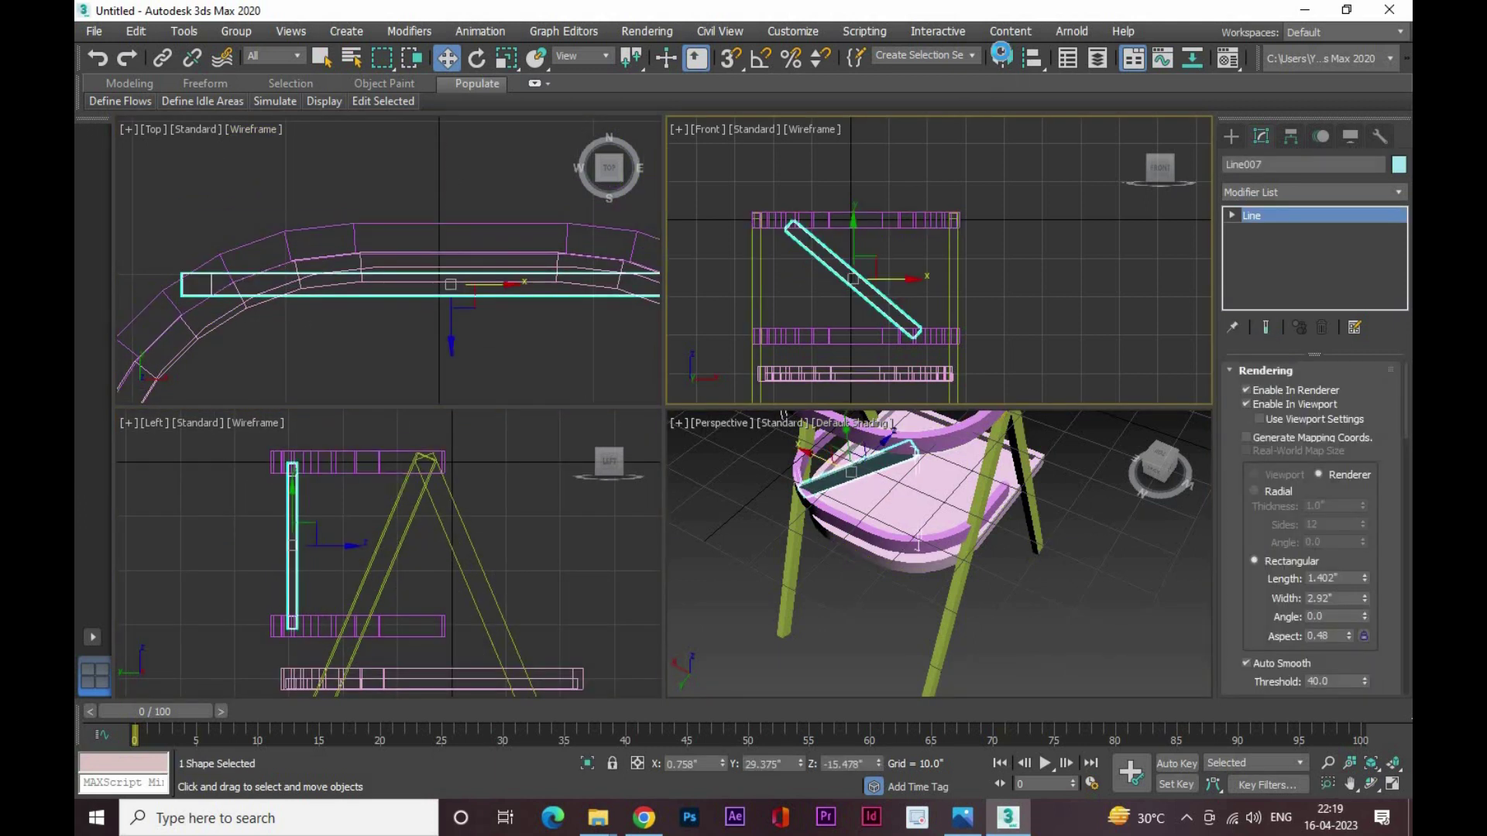
pyautogui.press('Return')
pyautogui.scroll(-3, 892, 658)
pyautogui.scroll(-3, 1034, 541)
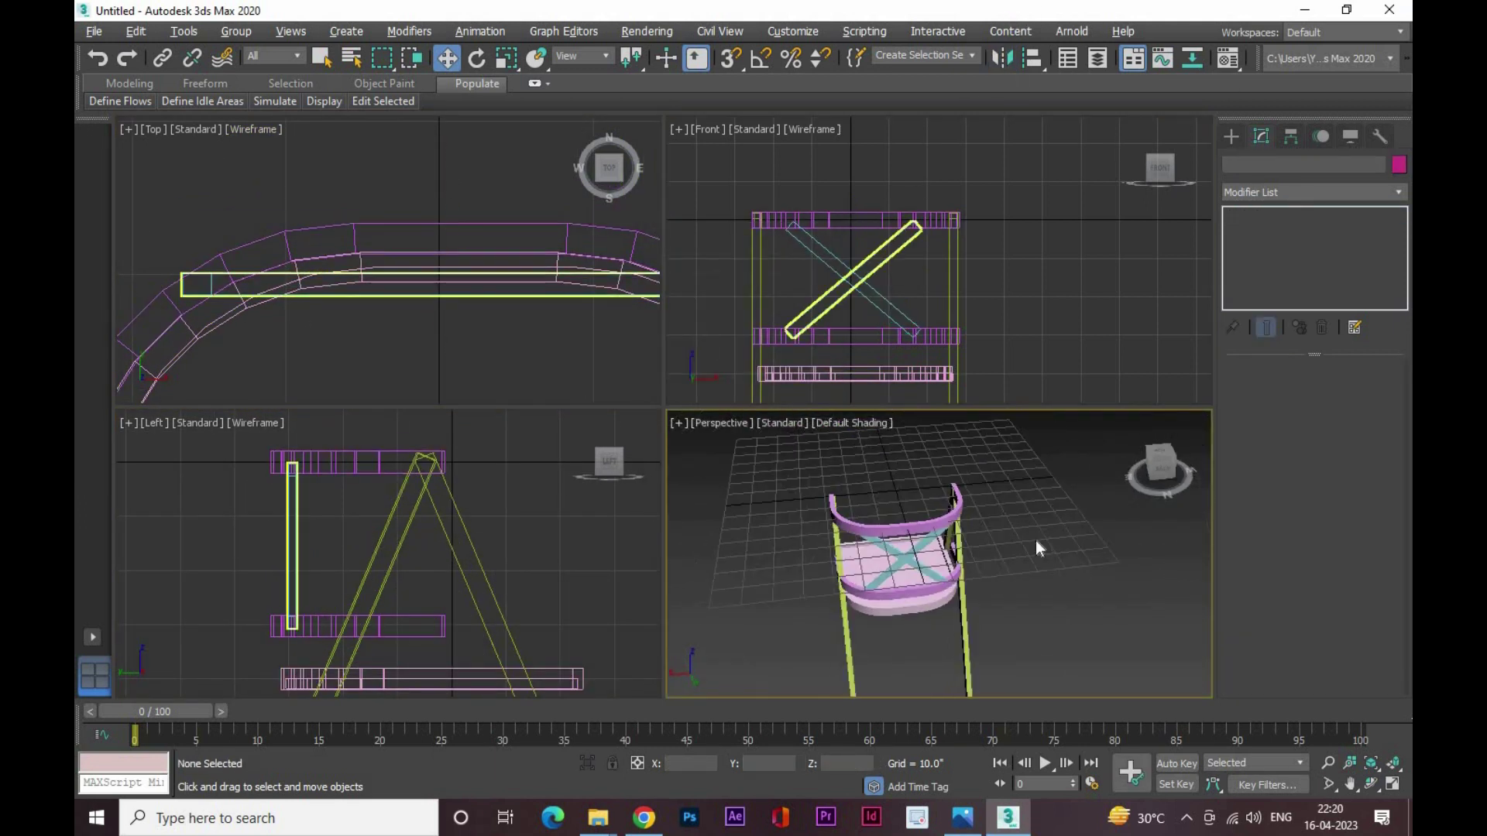
pyautogui.hotkey('ctrl', 'a')
# Clone the top backrest rail as a new panel, made taller with 1.04 width
pyautogui.scroll(-2, 1019, 555)
pyautogui.click(1019, 555)
pyautogui.click(883, 186)
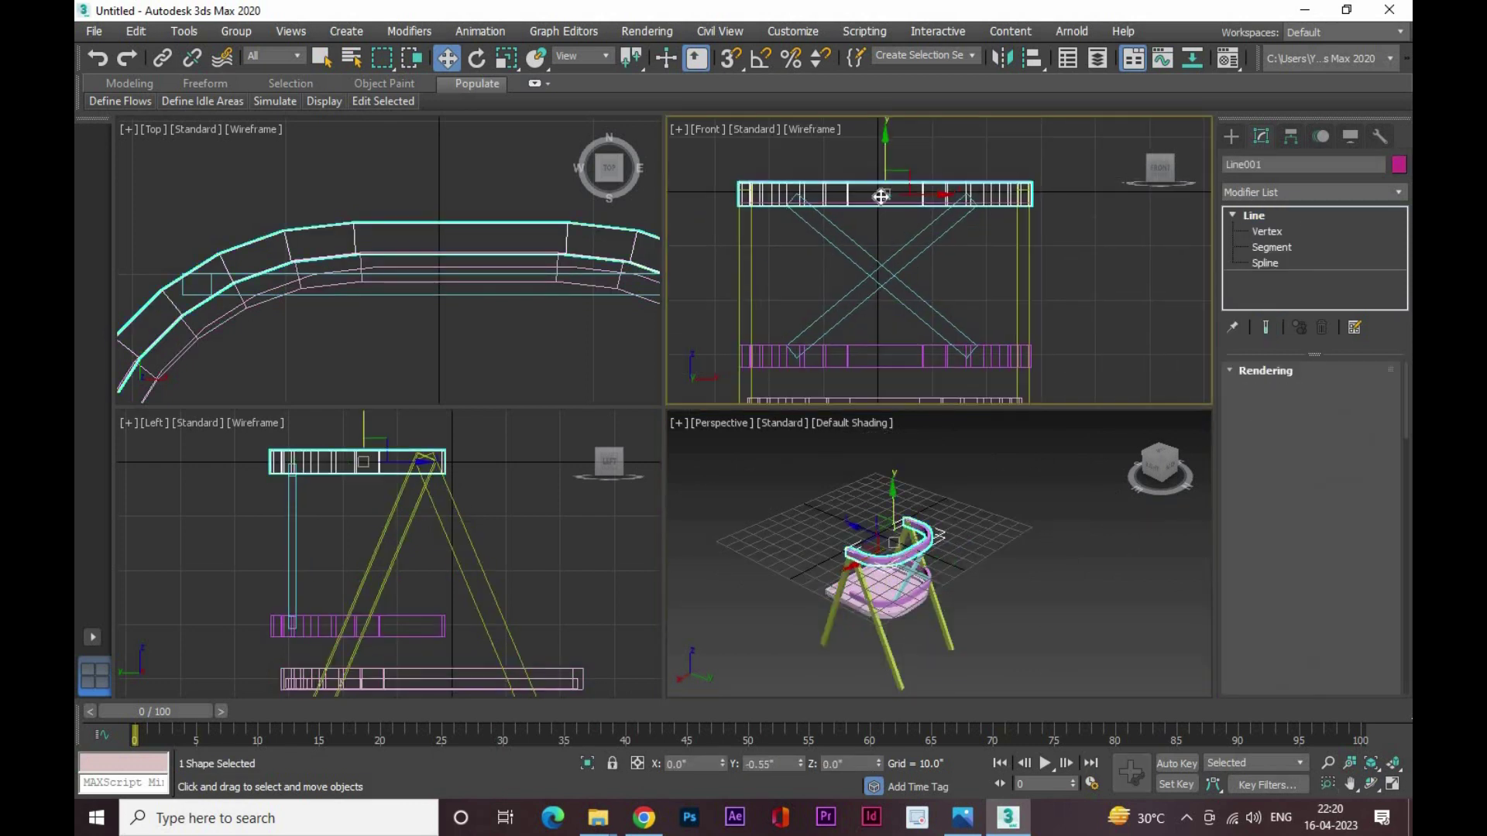
pyautogui.keyDown('shift'); pyautogui.moveTo(883, 186); pyautogui.dragTo(882, 209); pyautogui.keyUp('shift')
pyautogui.click(739, 488)
pyautogui.moveTo(1356, 454); pyautogui.dragTo(1351, 520)
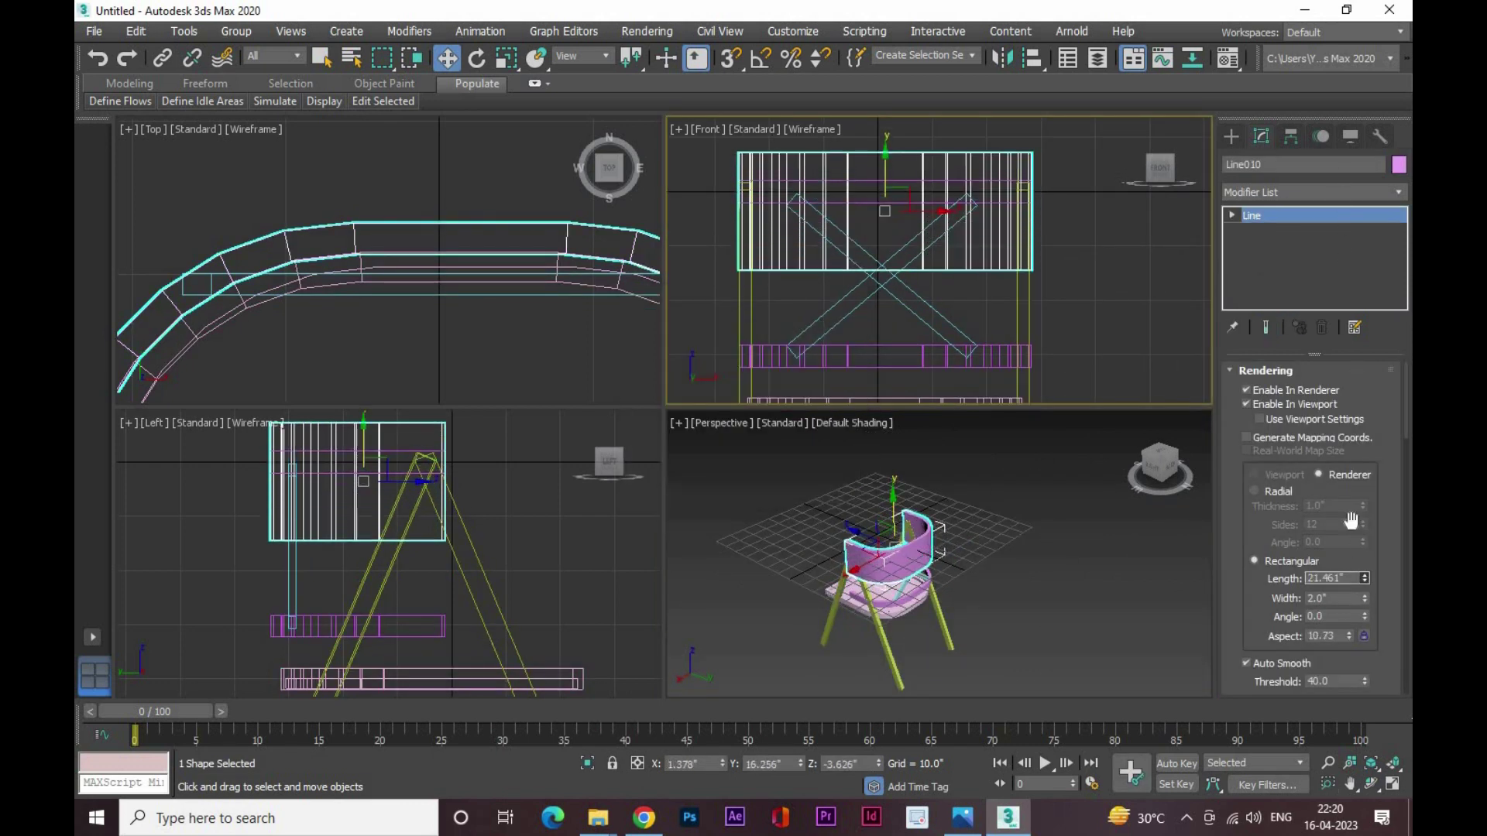
pyautogui.moveTo(1365, 620); pyautogui.dragTo(1366, 643)
# Lower the panel over the backrest and set its length to 27.684
pyautogui.scroll(3, 518, 229)
pyautogui.scroll(2, 520, 240)
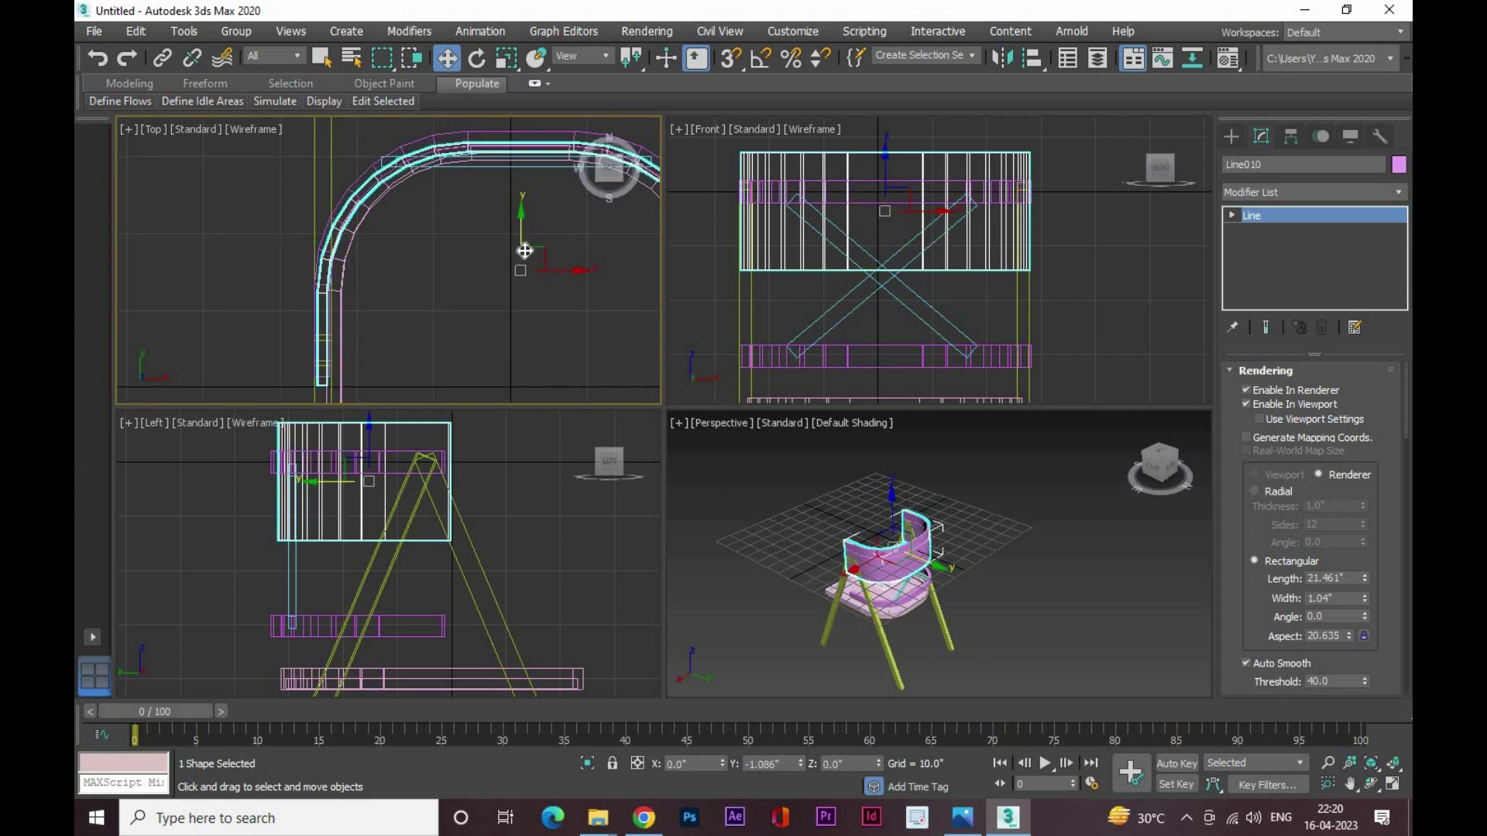
pyautogui.moveTo(880, 211); pyautogui.dragTo(898, 231, button='middle')
pyautogui.moveTo(898, 231); pyautogui.dragTo(898, 294)
pyautogui.moveTo(1365, 579); pyautogui.dragTo(1364, 553)
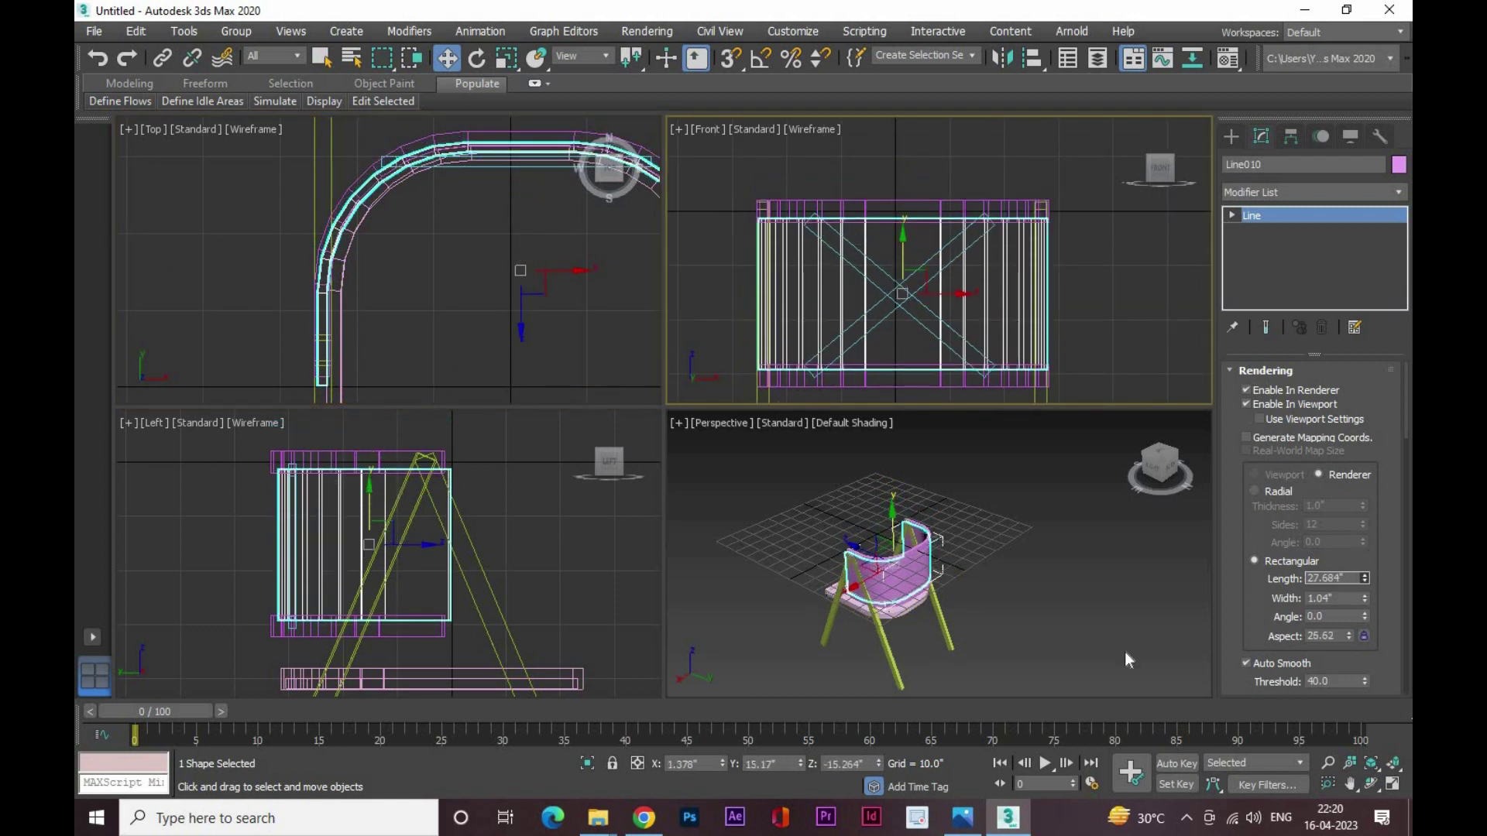
# Select the curved chair-back piece, viewed from above
pyautogui.moveTo(1124, 652)
pyautogui.keyDown('alt'); pyautogui.mouseDown(button='middle')
pyautogui.moveTo(889, 563)
pyautogui.moveTo(1109, 651)
pyautogui.moveTo(959, 584)
pyautogui.mouseUp(button='middle'); pyautogui.keyUp('alt')
pyautogui.scroll(5, 889, 564)
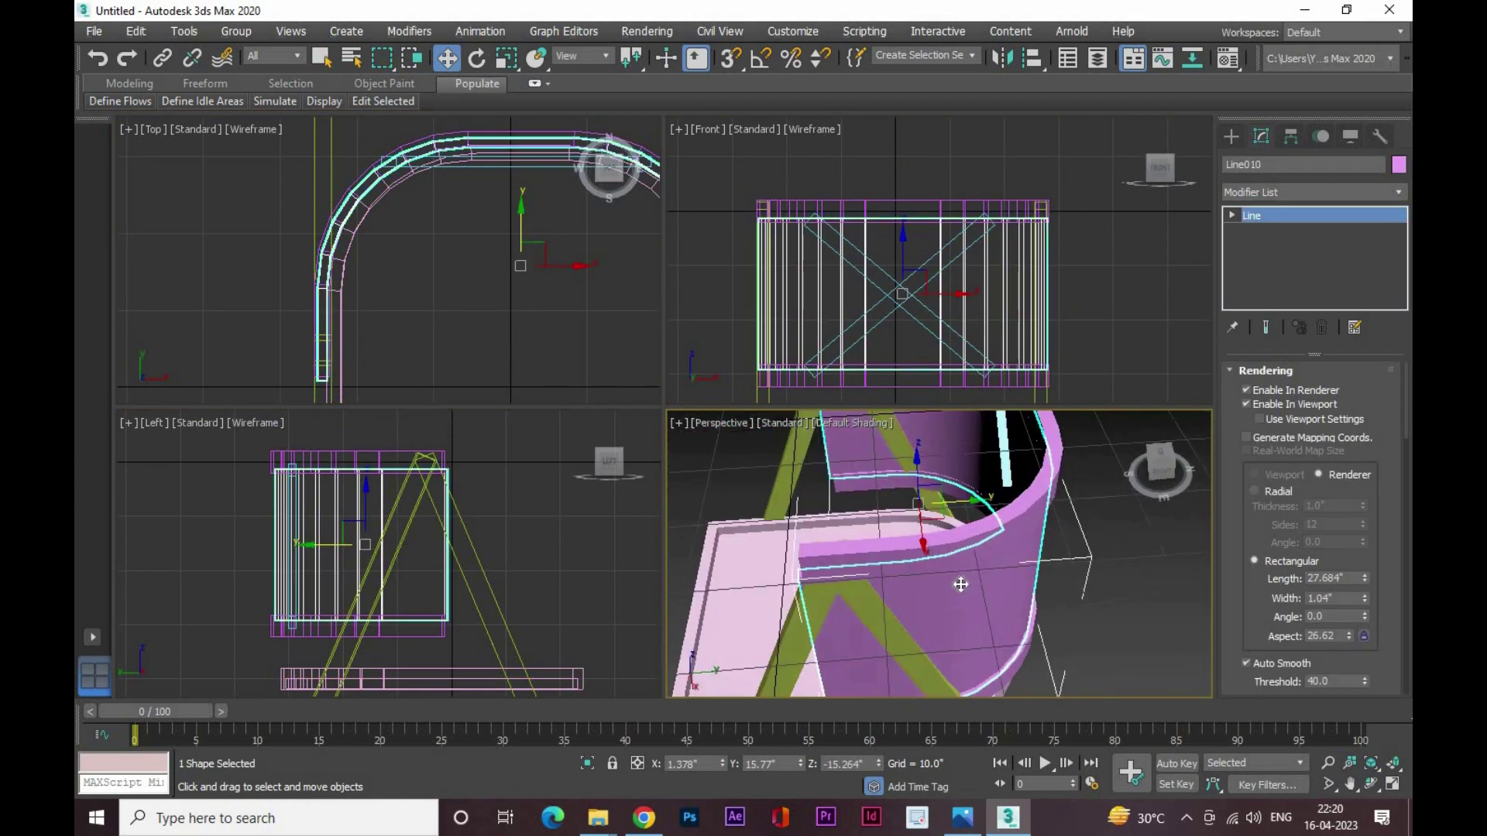
pyautogui.moveTo(495, 310); pyautogui.dragTo(512, 302, button='middle')
pyautogui.click(514, 302)
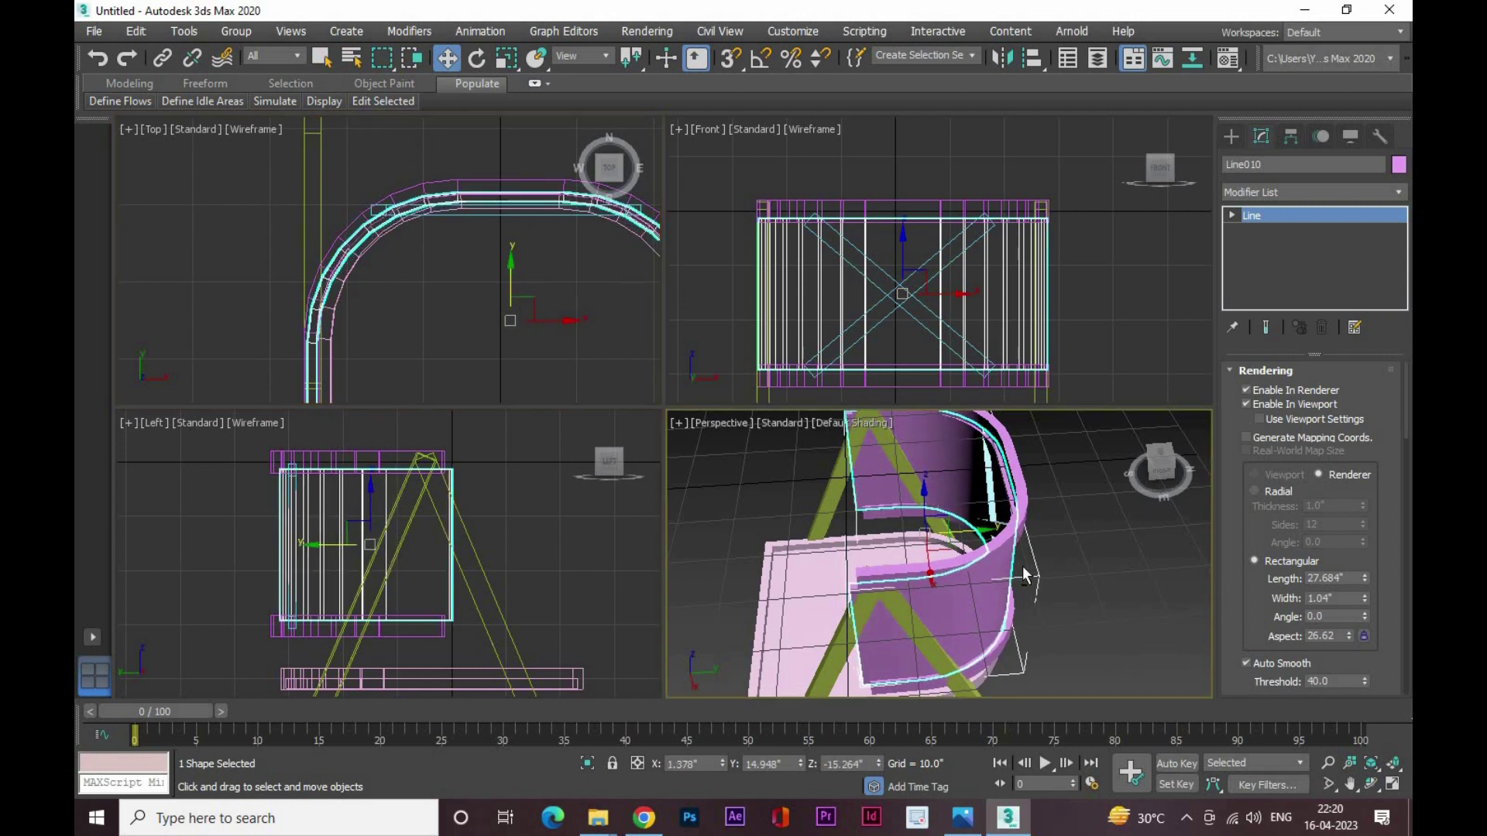
pyautogui.moveTo(933, 565)
pyautogui.keyDown('alt'); pyautogui.mouseDown(button='middle')
pyautogui.moveTo(1154, 608)
pyautogui.moveTo(1028, 521)
pyautogui.mouseUp(button='middle'); pyautogui.keyUp('alt')
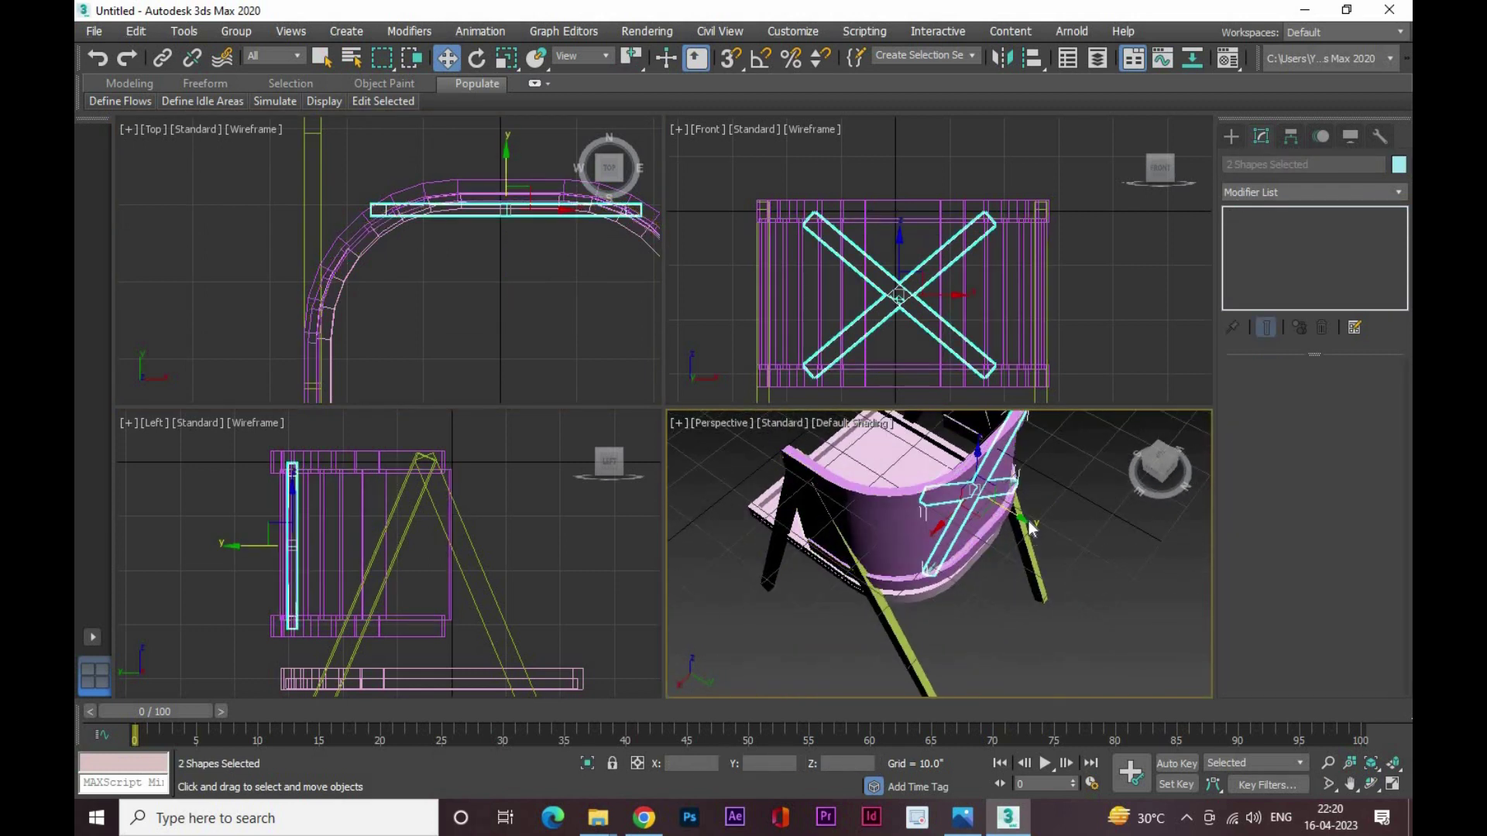
pyautogui.click(1044, 507)
pyautogui.click(942, 508)
pyautogui.keyDown('alt'); pyautogui.moveTo(943, 508); pyautogui.dragTo(1006, 542, button='middle'); pyautogui.keyUp('alt')
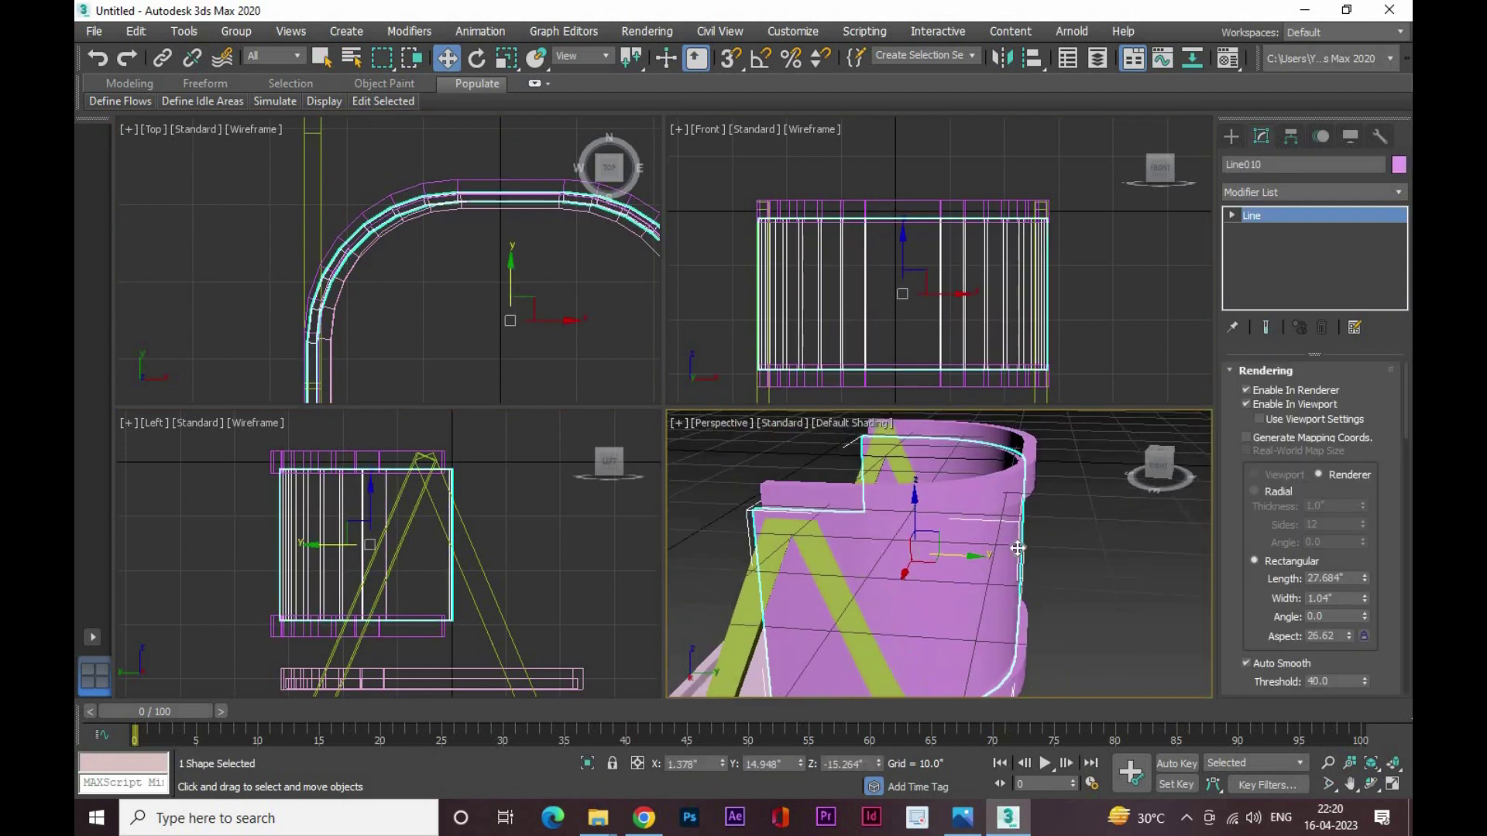
# Draw a diagonal Line011 across the chair back
pyautogui.click(1235, 139)
pyautogui.click(1274, 262)
pyautogui.click(834, 215)
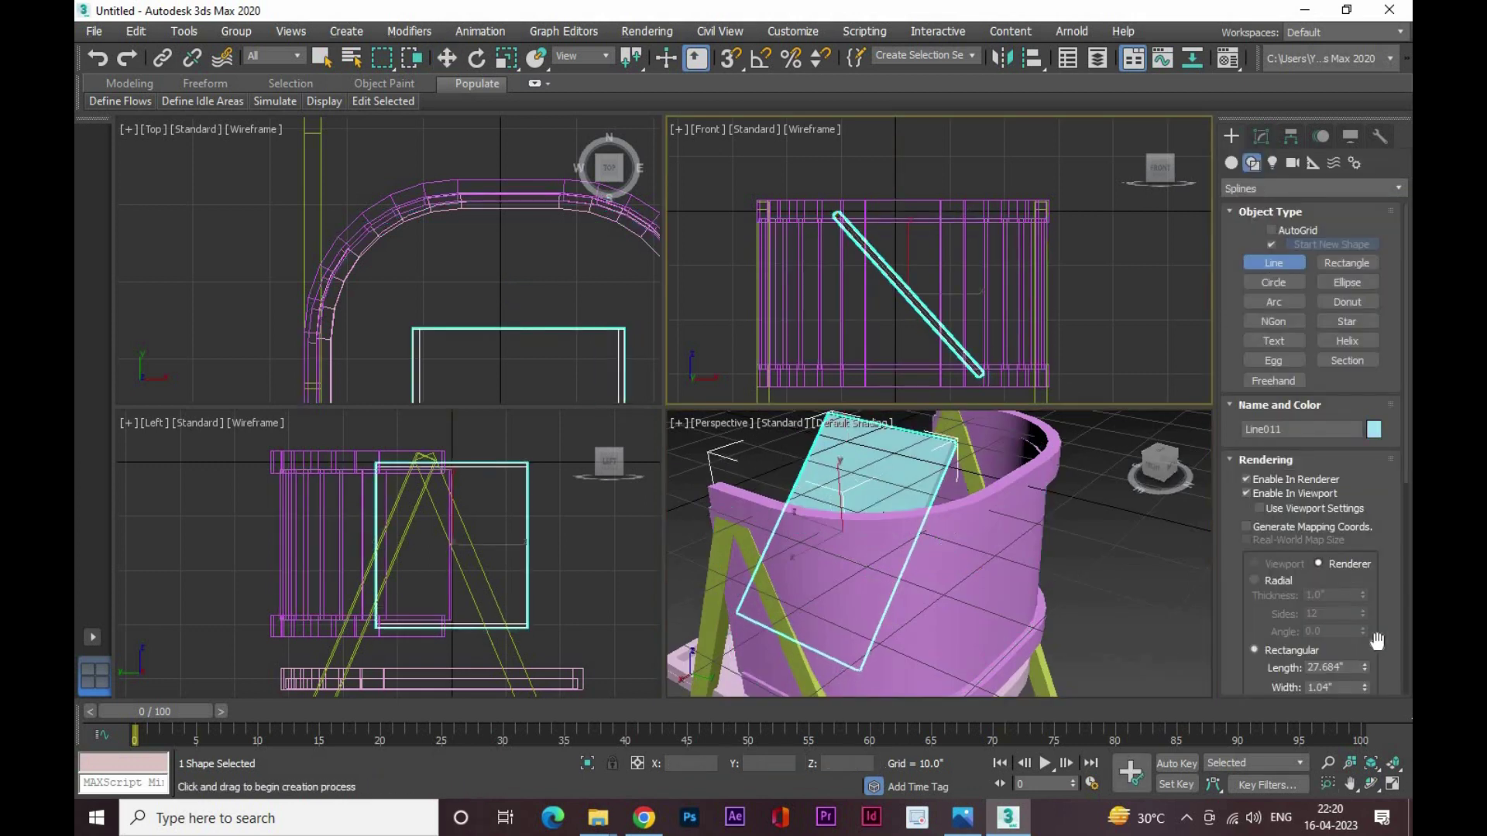
# Give the bar a 0.554 × 2.09 rendered profile and move it against the curved back
pyautogui.moveTo(1359, 715); pyautogui.dragTo(1358, 743)
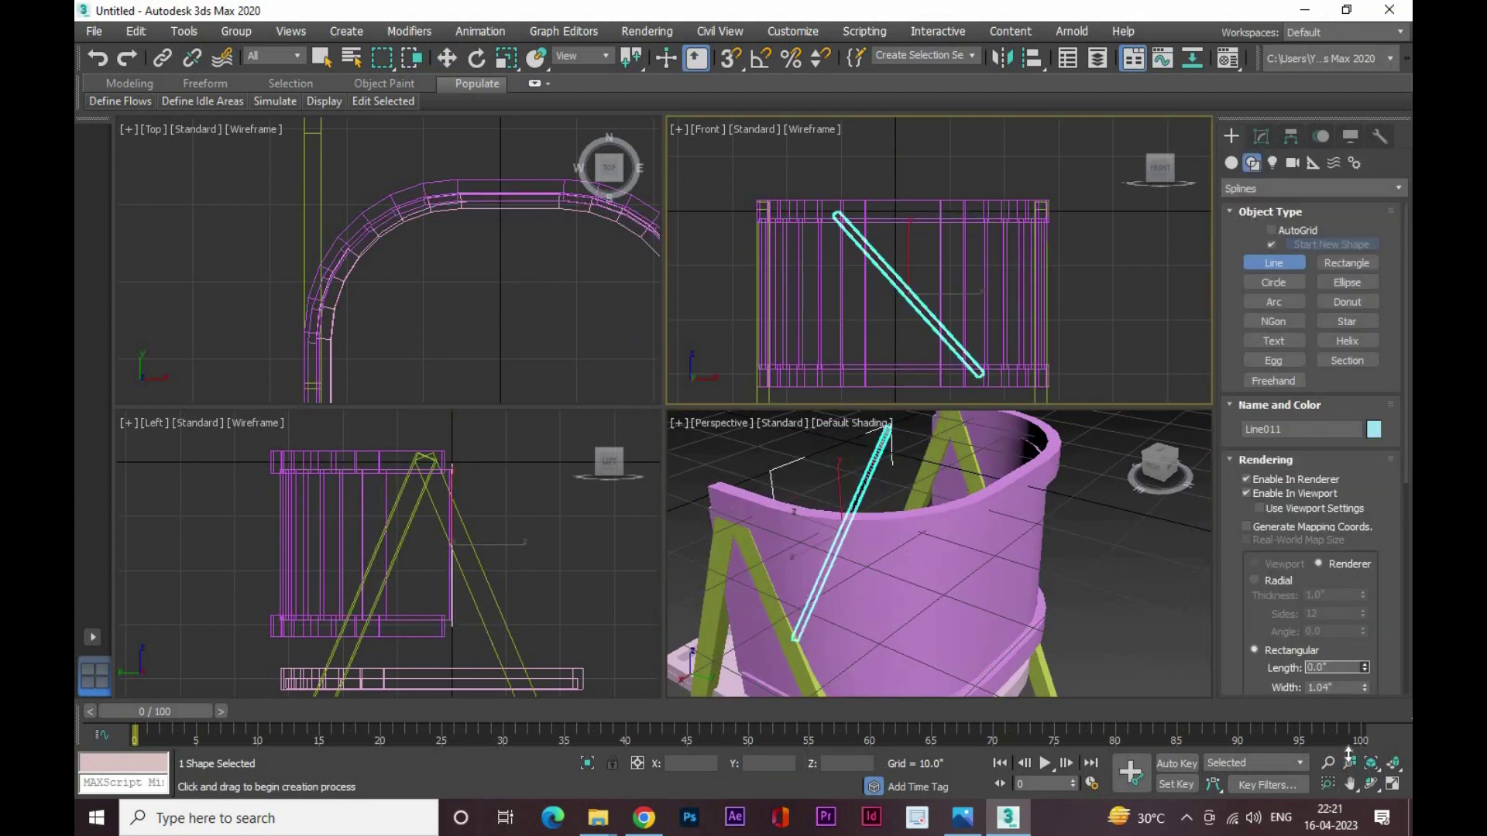
pyautogui.moveTo(1365, 687); pyautogui.dragTo(1333, 598)
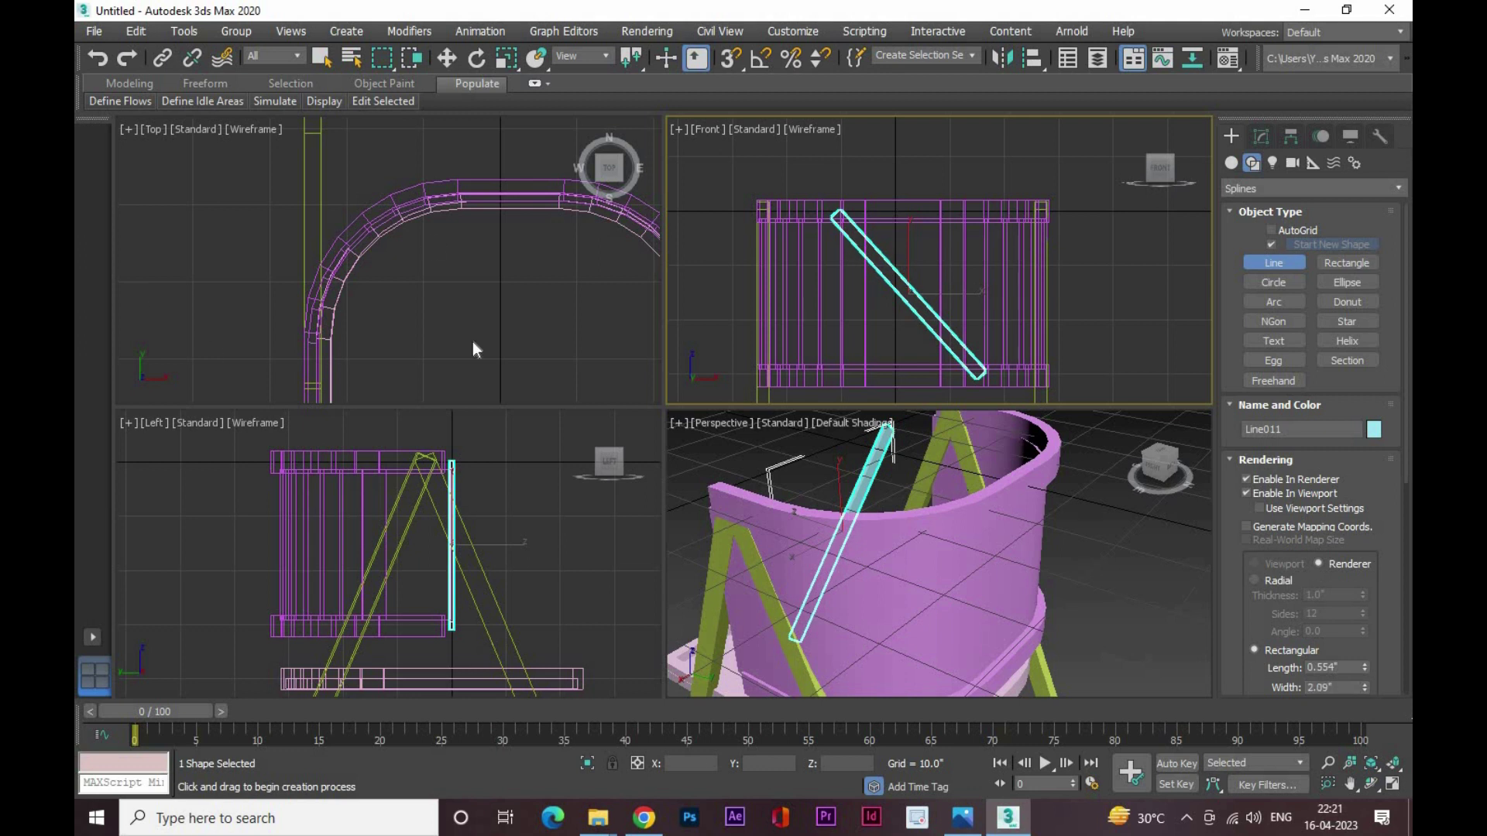
pyautogui.press('w')
pyautogui.scroll(-2, 491, 338)
pyautogui.moveTo(480, 565); pyautogui.dragTo(498, 574, button='middle')
# Mirror the bar as a copy on Y to form an X and nudge it onto the back
pyautogui.moveTo(930, 565)
pyautogui.keyDown('alt'); pyautogui.mouseDown(button='middle')
pyautogui.moveTo(1030, 565)
pyautogui.moveTo(1030, 542)
pyautogui.mouseUp(button='middle'); pyautogui.keyUp('alt')
pyautogui.click(1002, 57)
pyautogui.click(725, 449)
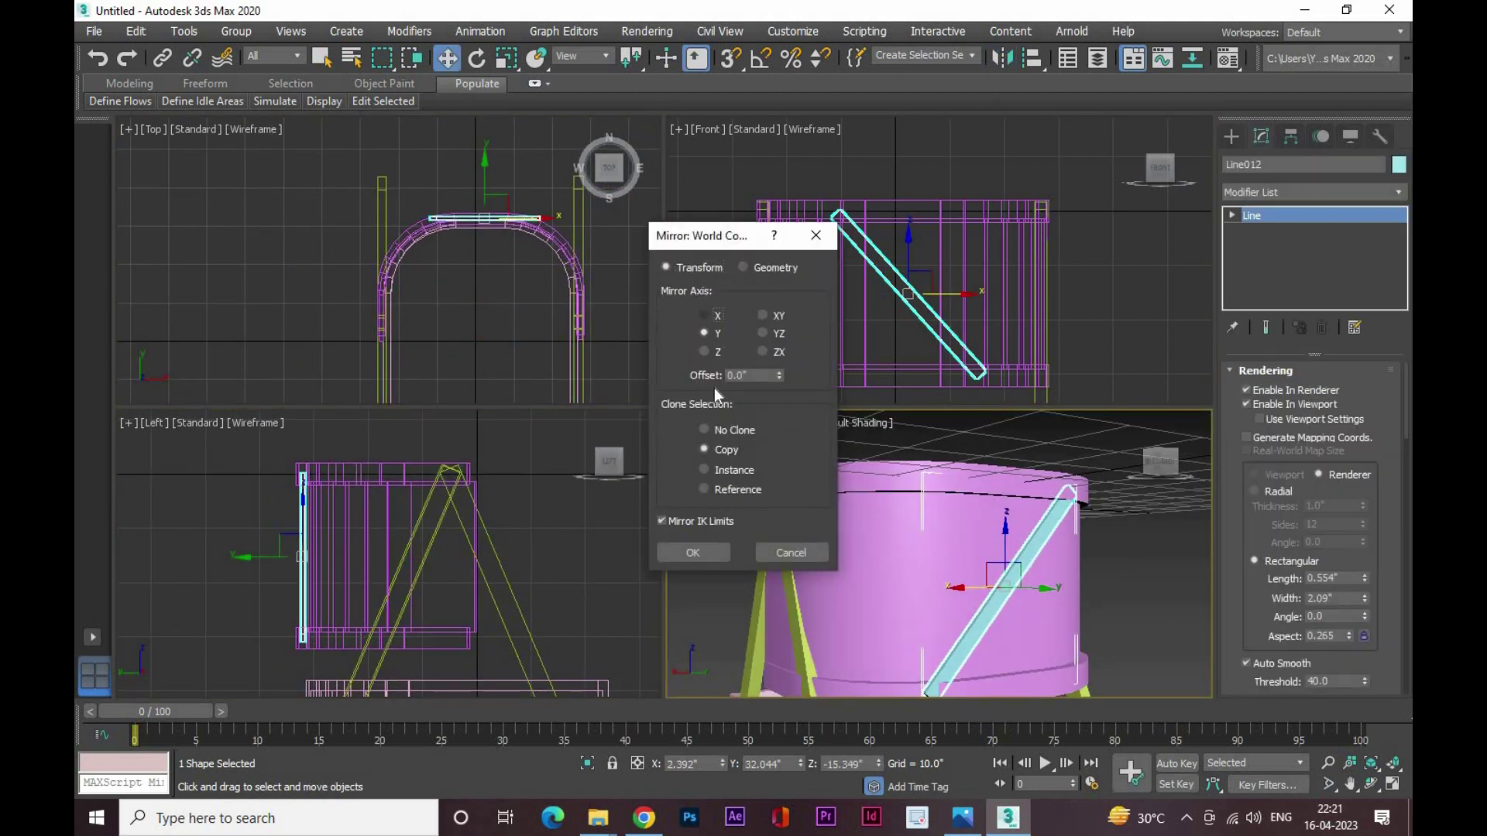
pyautogui.click(692, 552)
pyautogui.keyDown('alt'); pyautogui.moveTo(1114, 527); pyautogui.dragTo(990, 592, button='middle'); pyautogui.keyUp('alt')
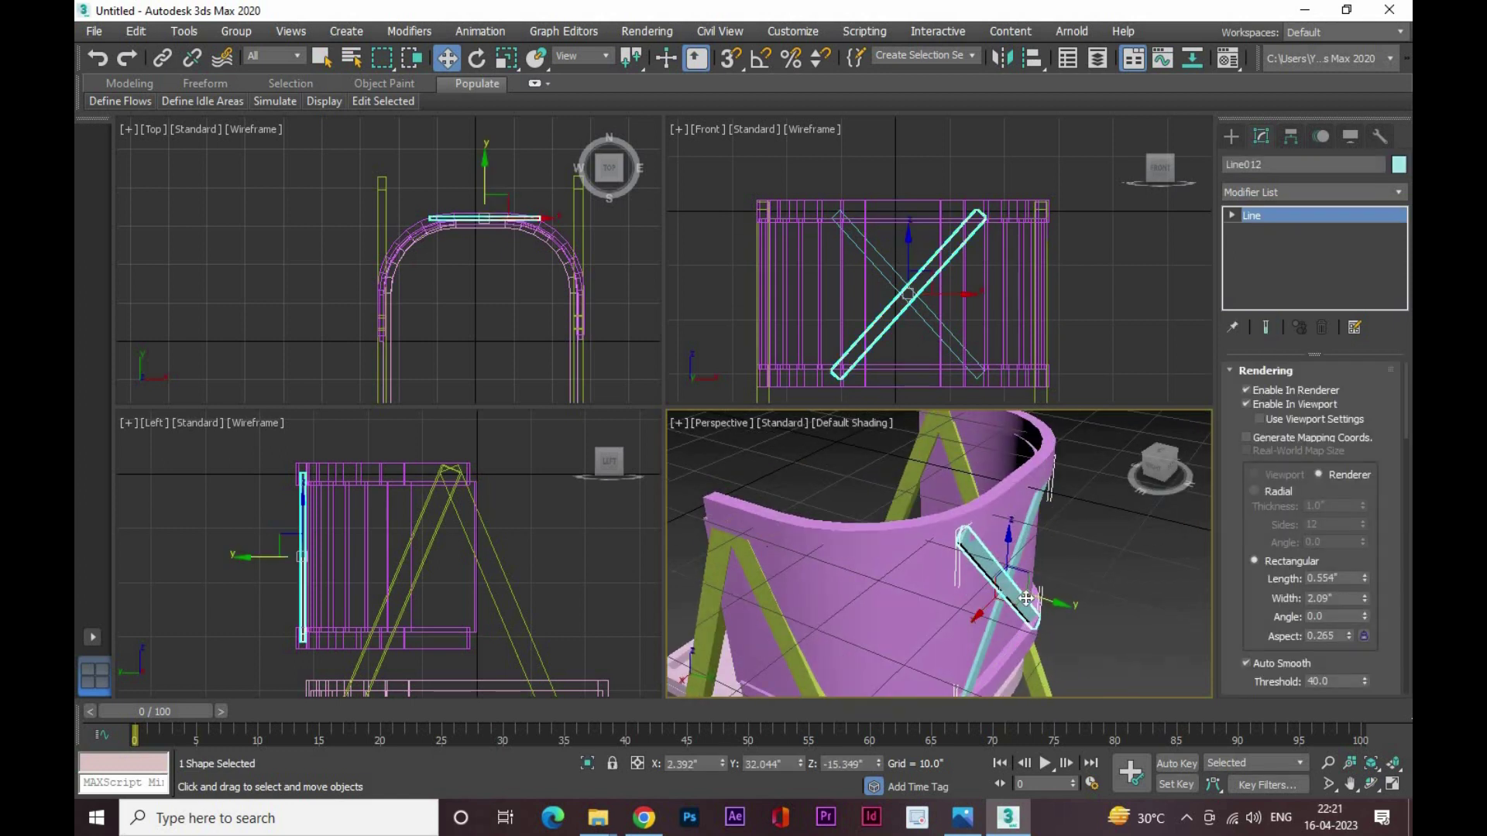
pyautogui.moveTo(1026, 598); pyautogui.dragTo(1022, 601)
pyautogui.keyDown('alt'); pyautogui.moveTo(1069, 601); pyautogui.dragTo(998, 600, button='middle'); pyautogui.keyUp('alt')
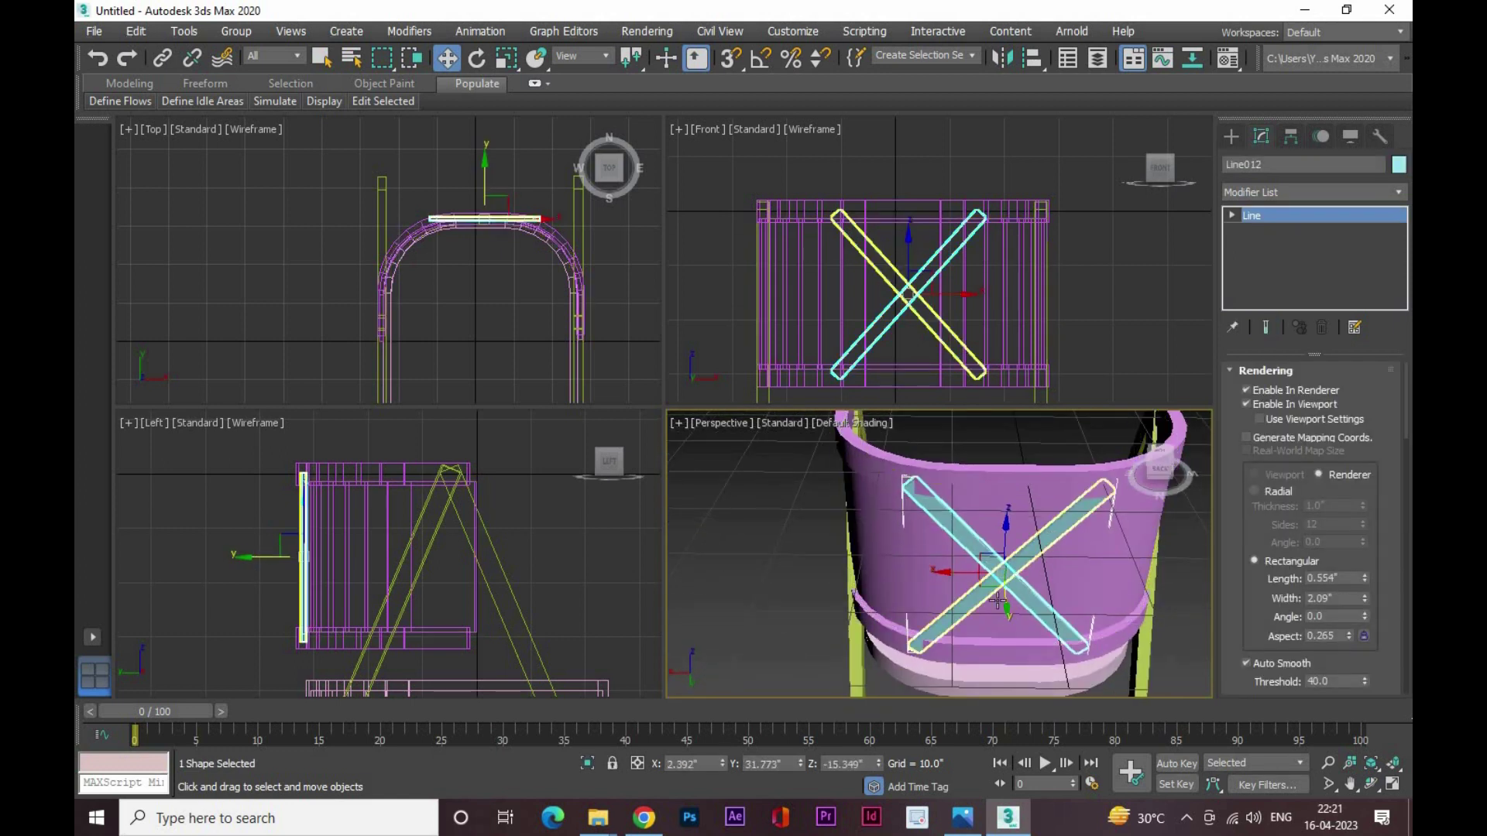
# Select all chair parts and assign the default grey material in the Material Editor
pyautogui.click(1188, 581)
pyautogui.keyDown('alt'); pyautogui.moveTo(1188, 580); pyautogui.dragTo(1000, 612, button='middle'); pyautogui.keyUp('alt')
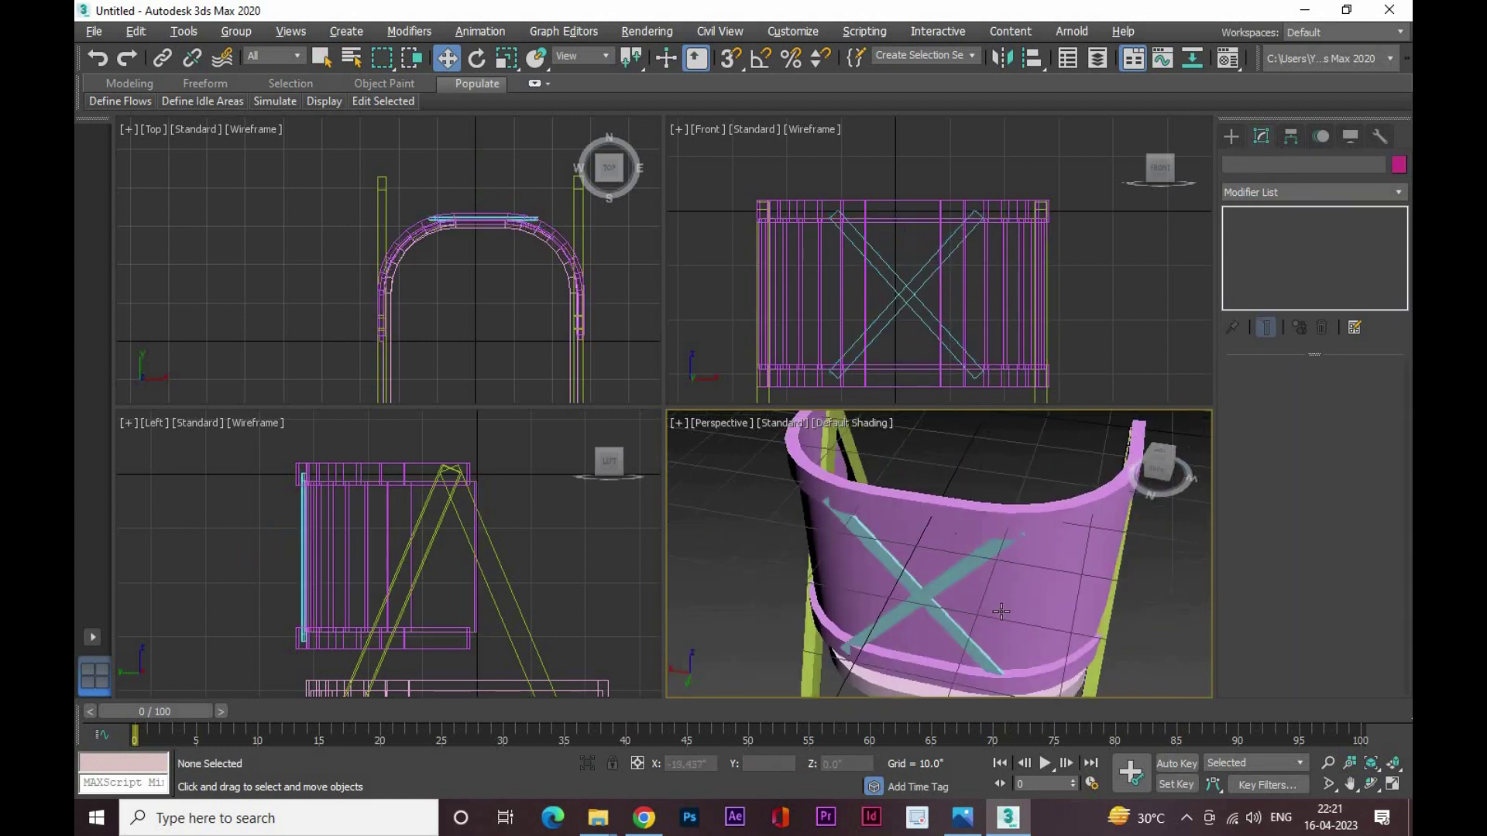
pyautogui.click(1000, 612)
pyautogui.scroll(-5, 1024, 503)
pyautogui.moveTo(1024, 504); pyautogui.dragTo(784, 672)
pyautogui.press('m')
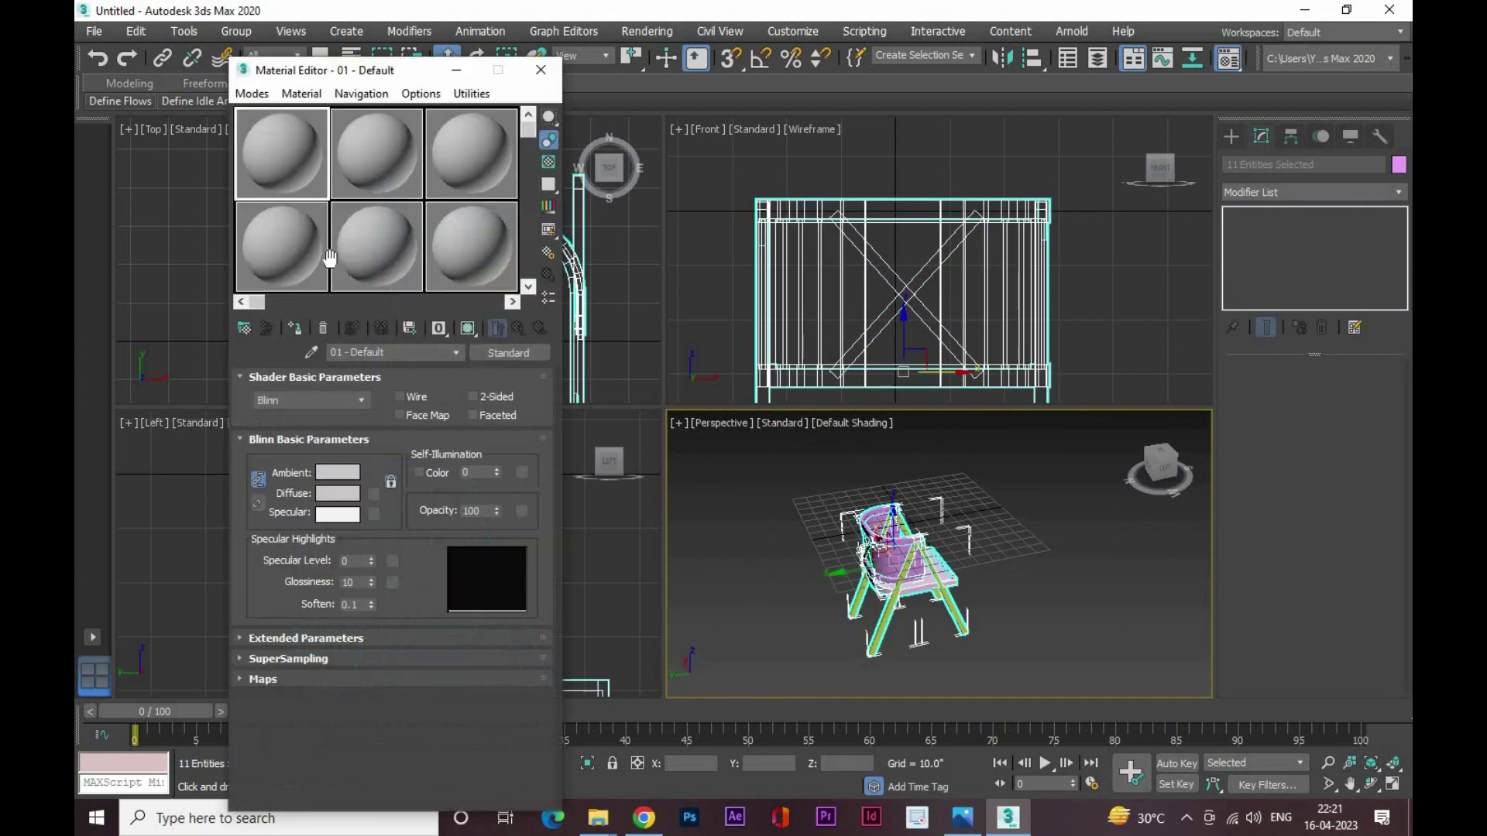
pyautogui.click(857, 635)
pyautogui.press('m')
# Maximize the perspective view and inspect the chair from behind and above
pyautogui.hotkey('alt', 'w')
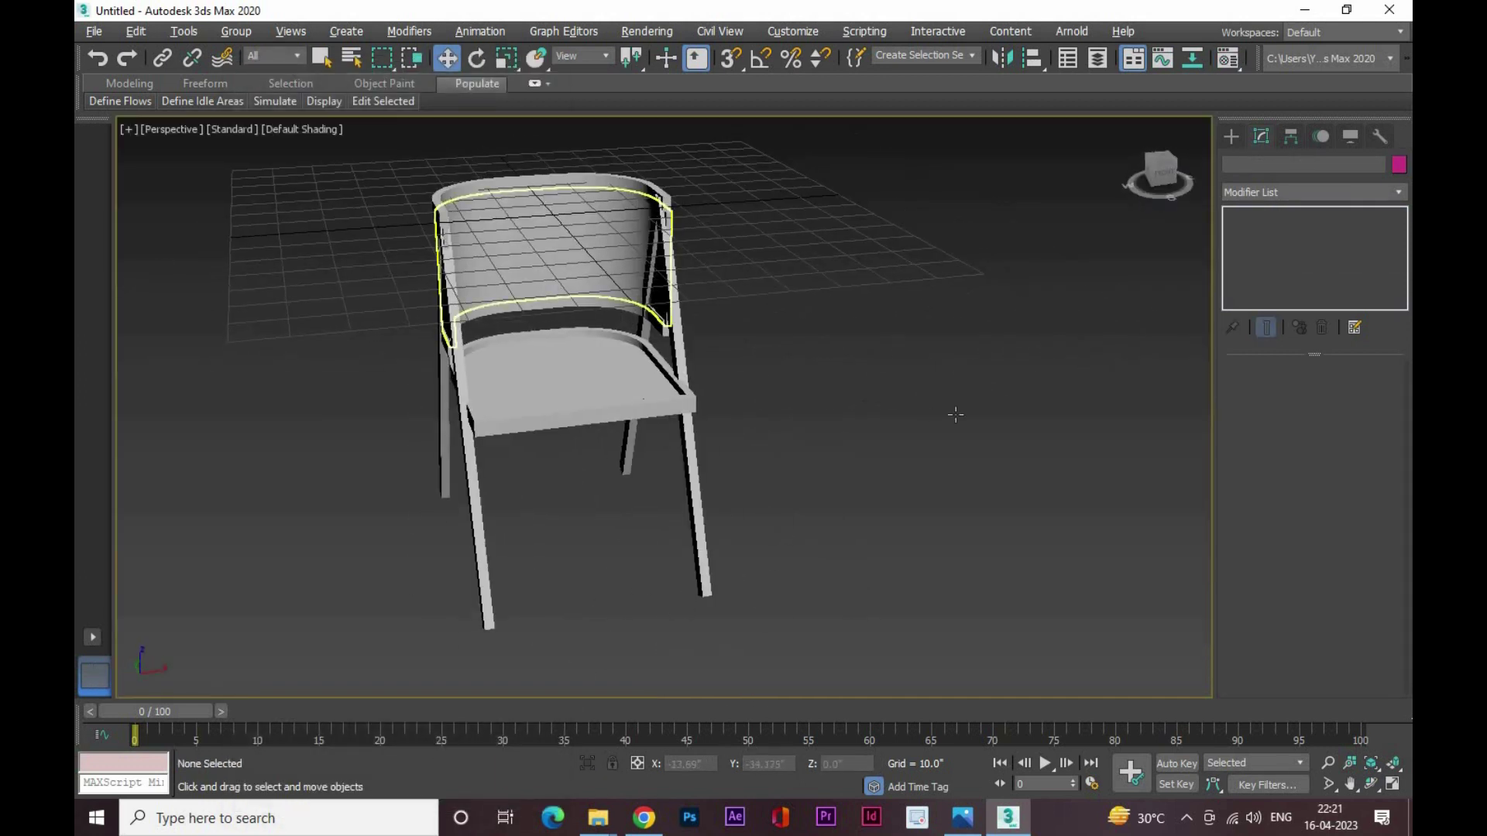
pyautogui.keyDown('alt'); pyautogui.moveTo(858, 635); pyautogui.dragTo(837, 355, button='middle'); pyautogui.keyUp('alt')
pyautogui.scroll(5, 838, 355)
pyautogui.click(836, 442)
pyautogui.moveTo(889, 484)
pyautogui.keyDown('alt'); pyautogui.mouseDown(button='middle')
pyautogui.moveTo(707, 547)
pyautogui.moveTo(761, 480)
pyautogui.moveTo(991, 470)
pyautogui.moveTo(710, 377)
pyautogui.moveTo(821, 521)
pyautogui.moveTo(792, 444)
pyautogui.moveTo(774, 542)
pyautogui.moveTo(857, 514)
pyautogui.mouseUp(button='middle'); pyautogui.keyUp('alt')
# Select the curved lower rail Line008 and raise its rendering width to 3.48
pyautogui.hotkey('ctrl', 'd')
pyautogui.click(711, 377)
pyautogui.click(774, 542)
pyautogui.hotkey('ctrl', 'd')
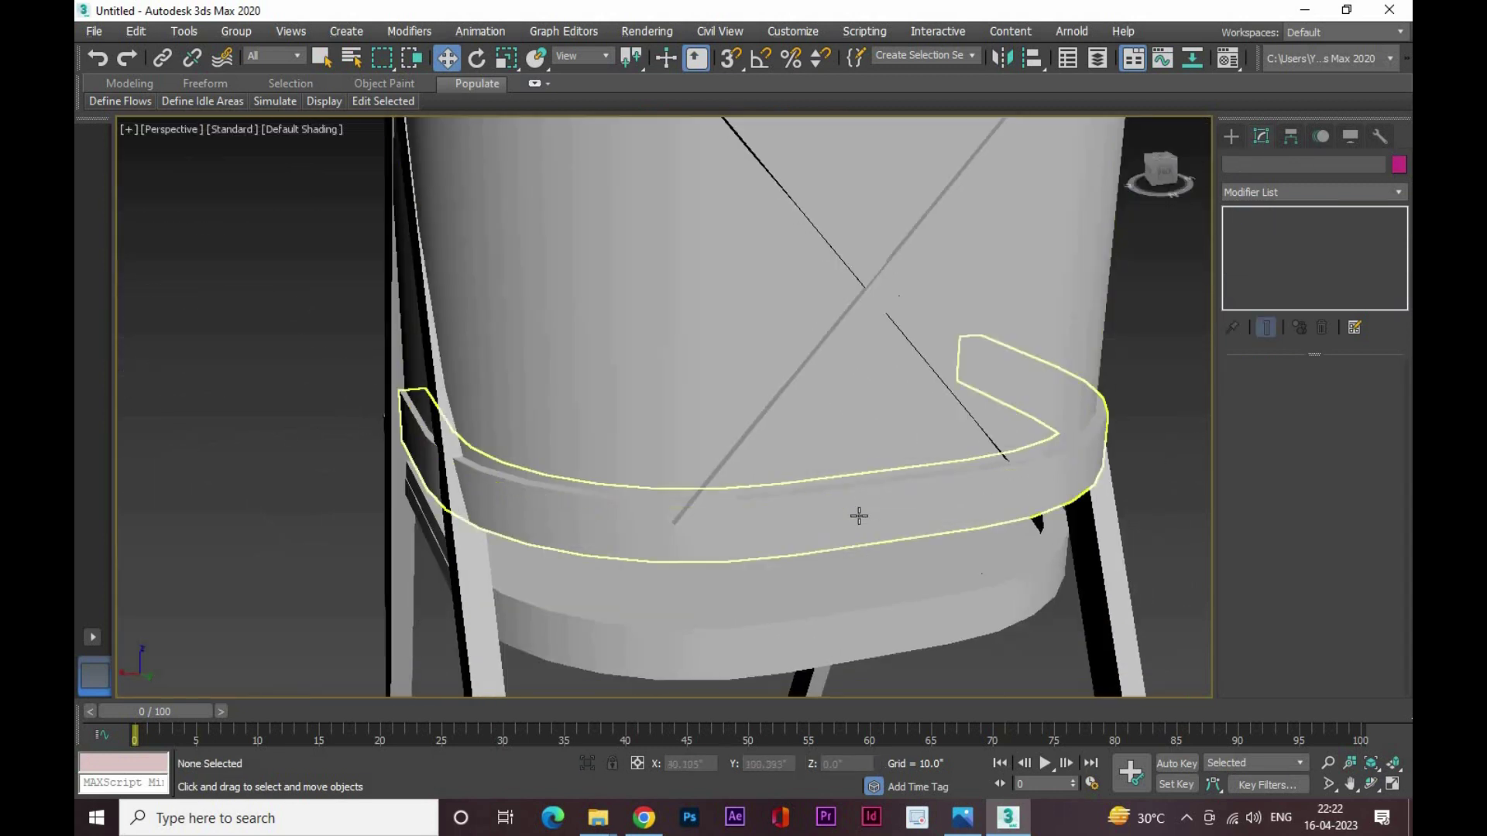
pyautogui.click(857, 514)
pyautogui.moveTo(1365, 597); pyautogui.dragTo(1350, 526)
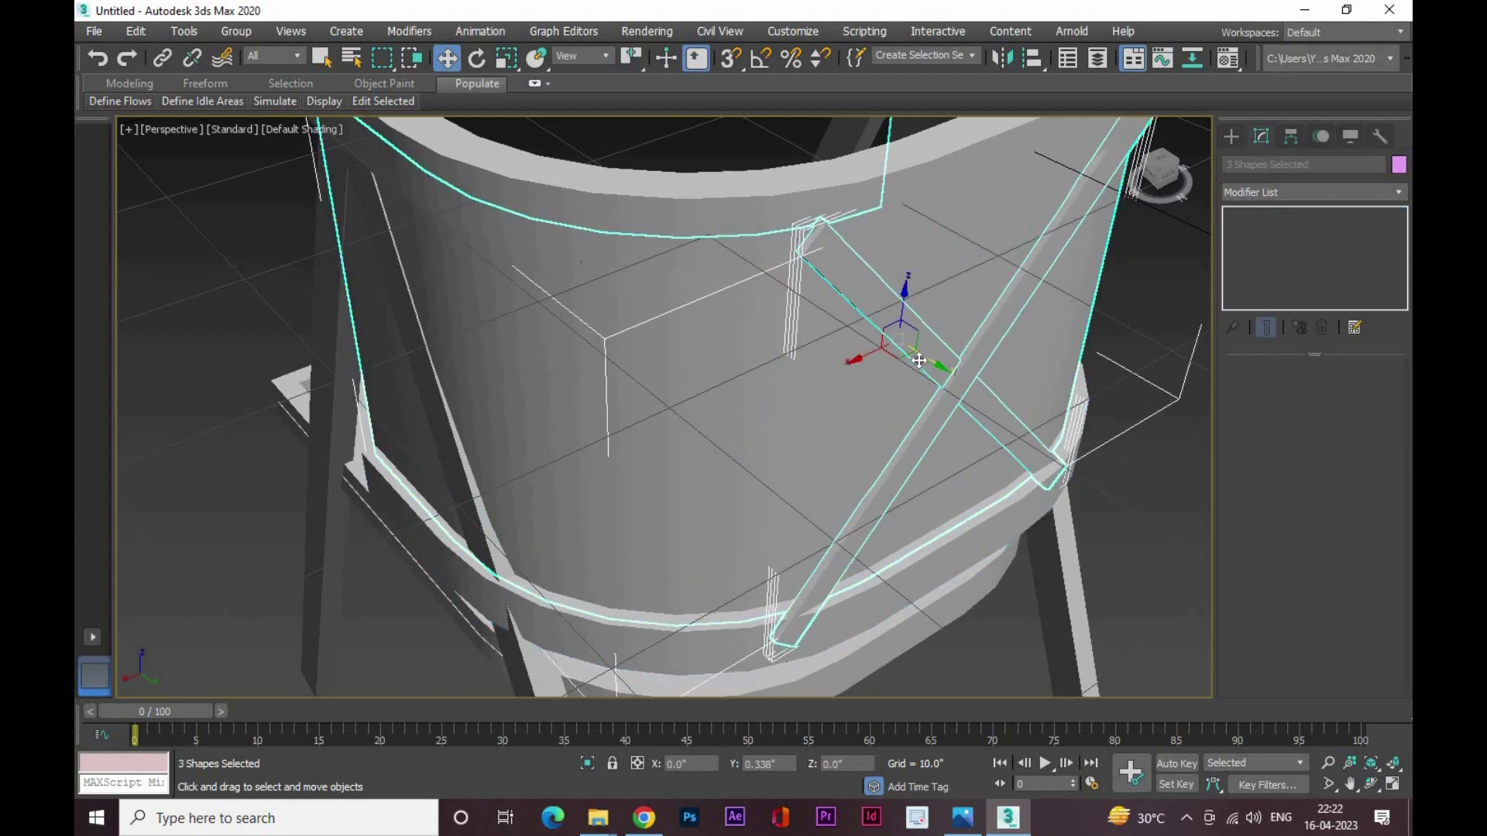
# Face the chair back and select the curved backrest piece
pyautogui.click(796, 595)
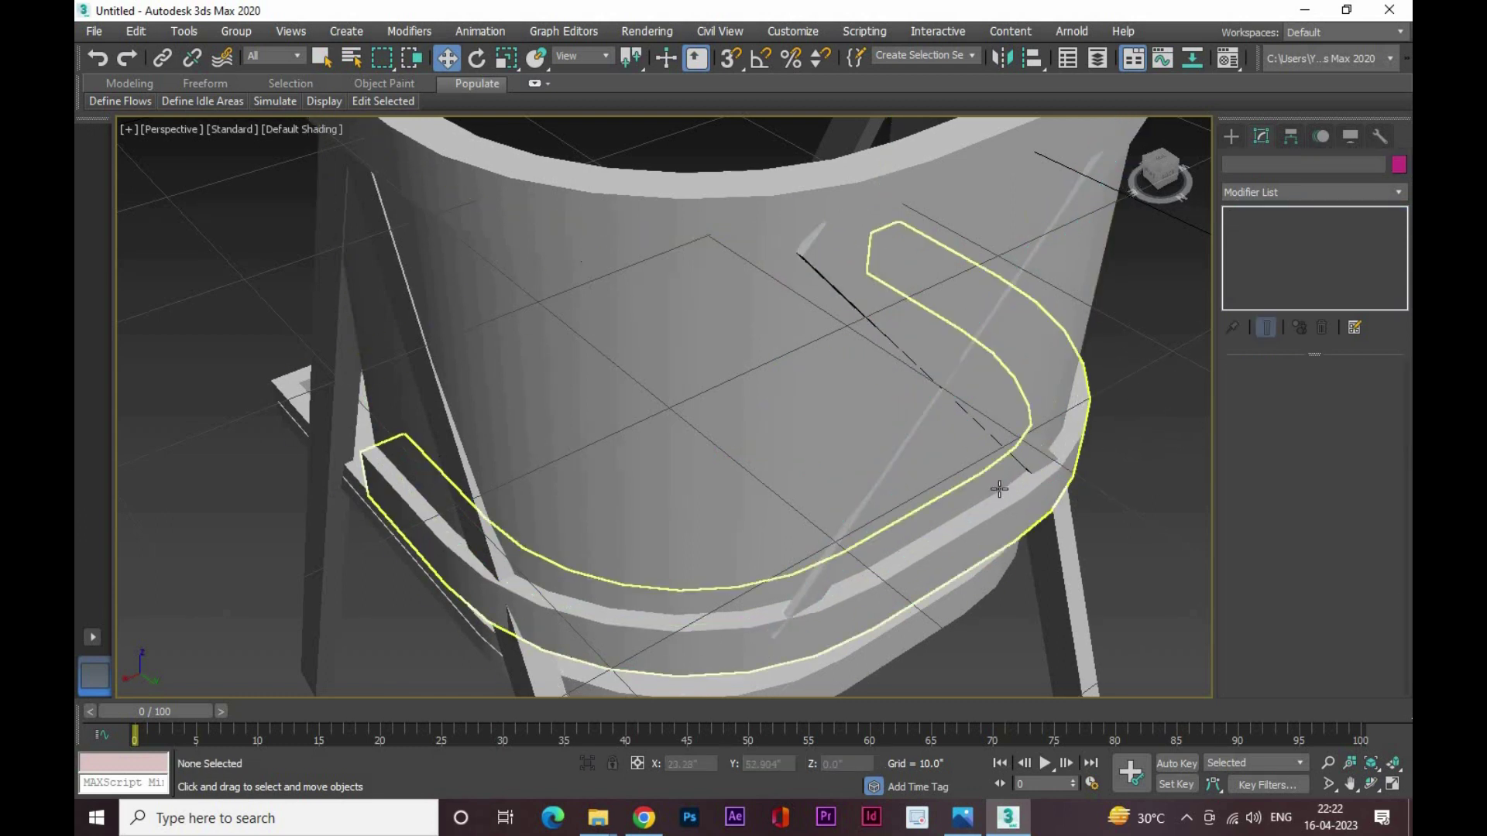
pyautogui.moveTo(968, 403)
pyautogui.keyDown('alt'); pyautogui.mouseDown(button='middle')
pyautogui.moveTo(920, 371)
pyautogui.moveTo(956, 514)
pyautogui.moveTo(1146, 404)
pyautogui.mouseUp(button='middle'); pyautogui.keyUp('alt')
pyautogui.click(920, 371)
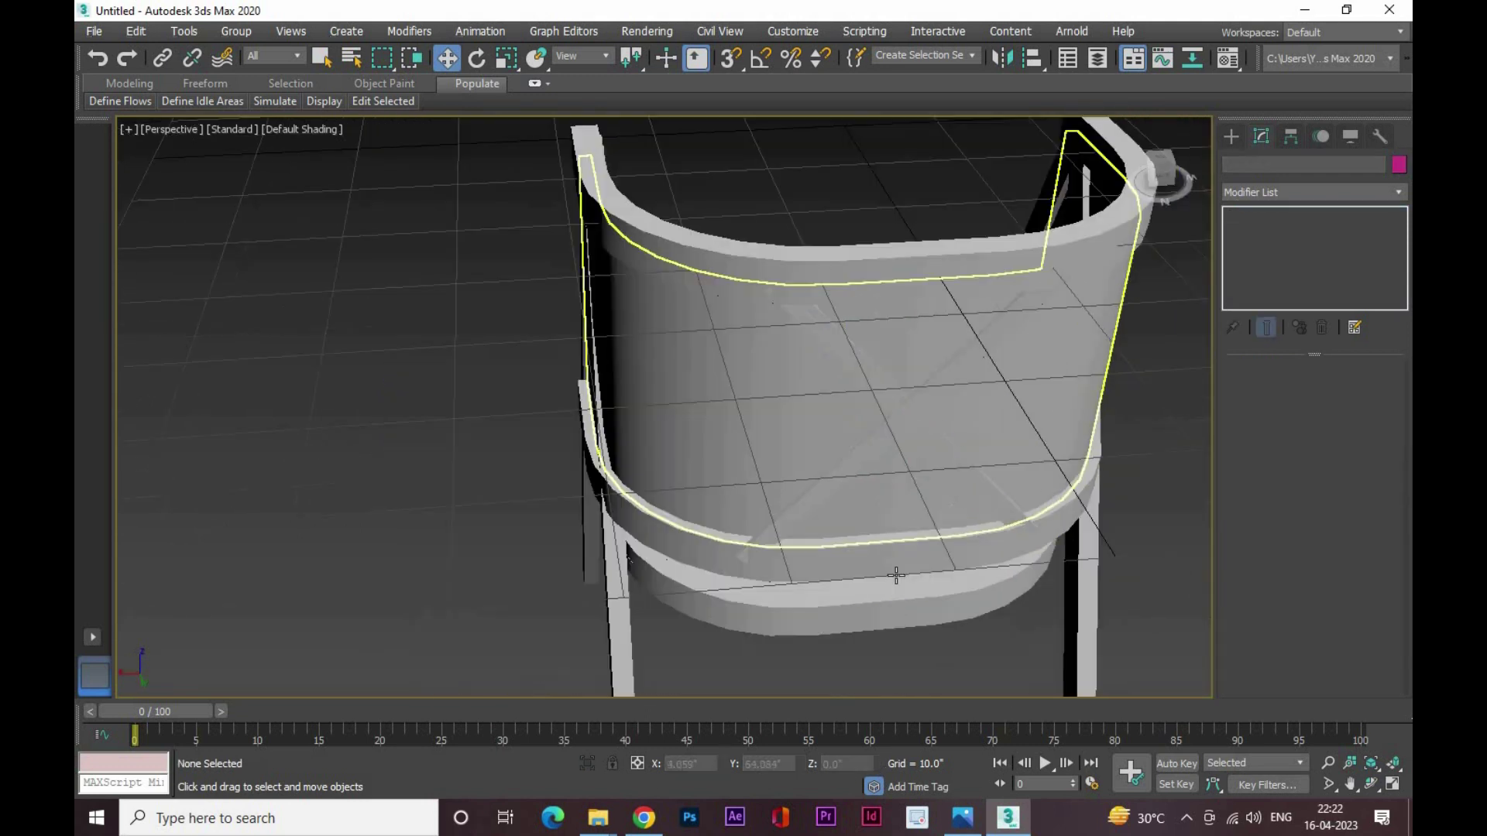
pyautogui.click(883, 434)
# Convert backrest Line010 to Editable Poly and enter Vertex level
pyautogui.keyDown('alt'); pyautogui.moveTo(883, 433); pyautogui.dragTo(938, 356, button='middle'); pyautogui.keyUp('alt')
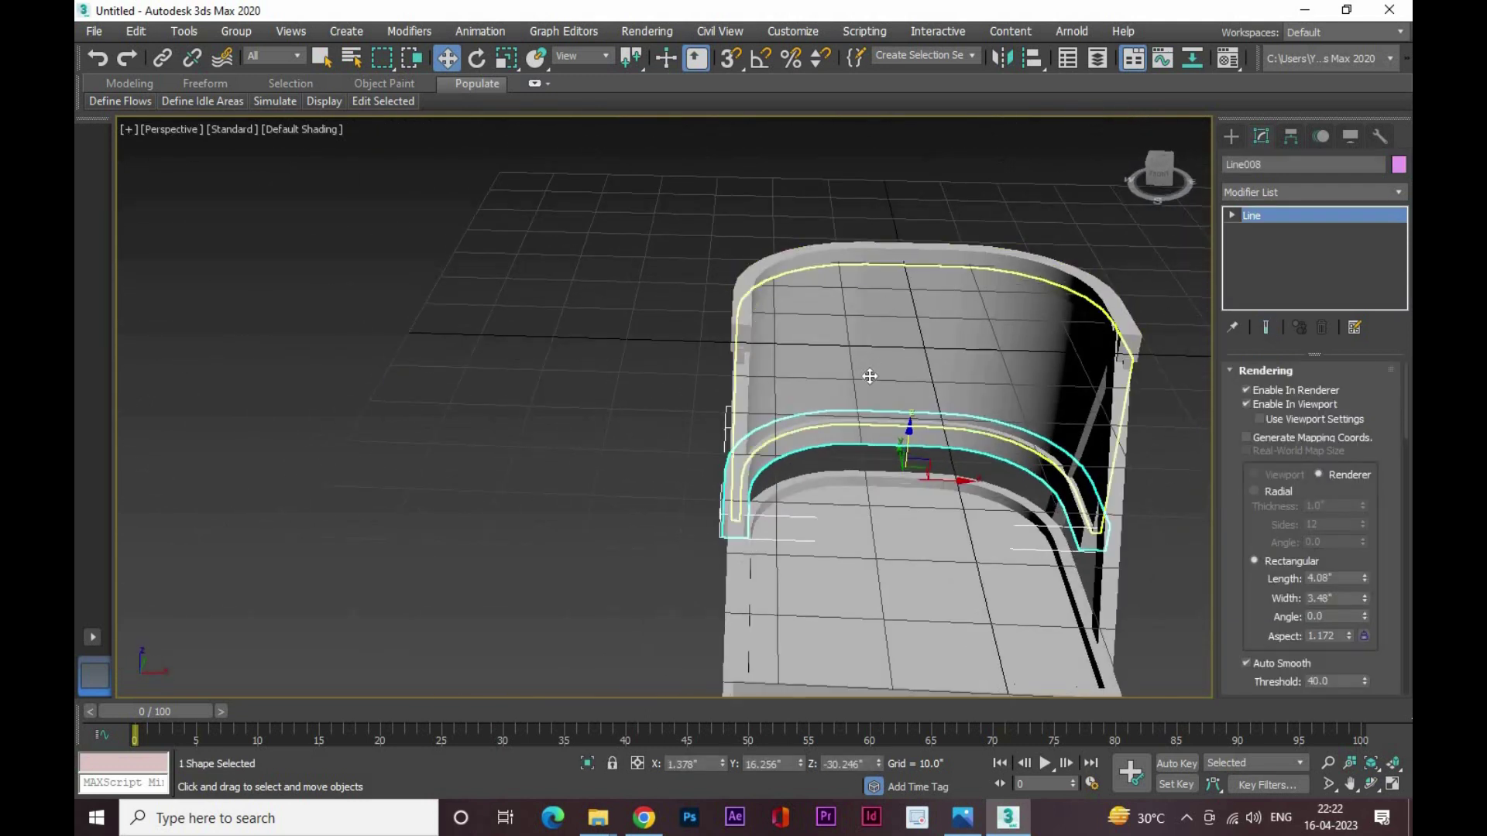
pyautogui.scroll(-3, 939, 357)
pyautogui.rightClick(939, 356)
pyautogui.click(1166, 558)
pyautogui.press('1')
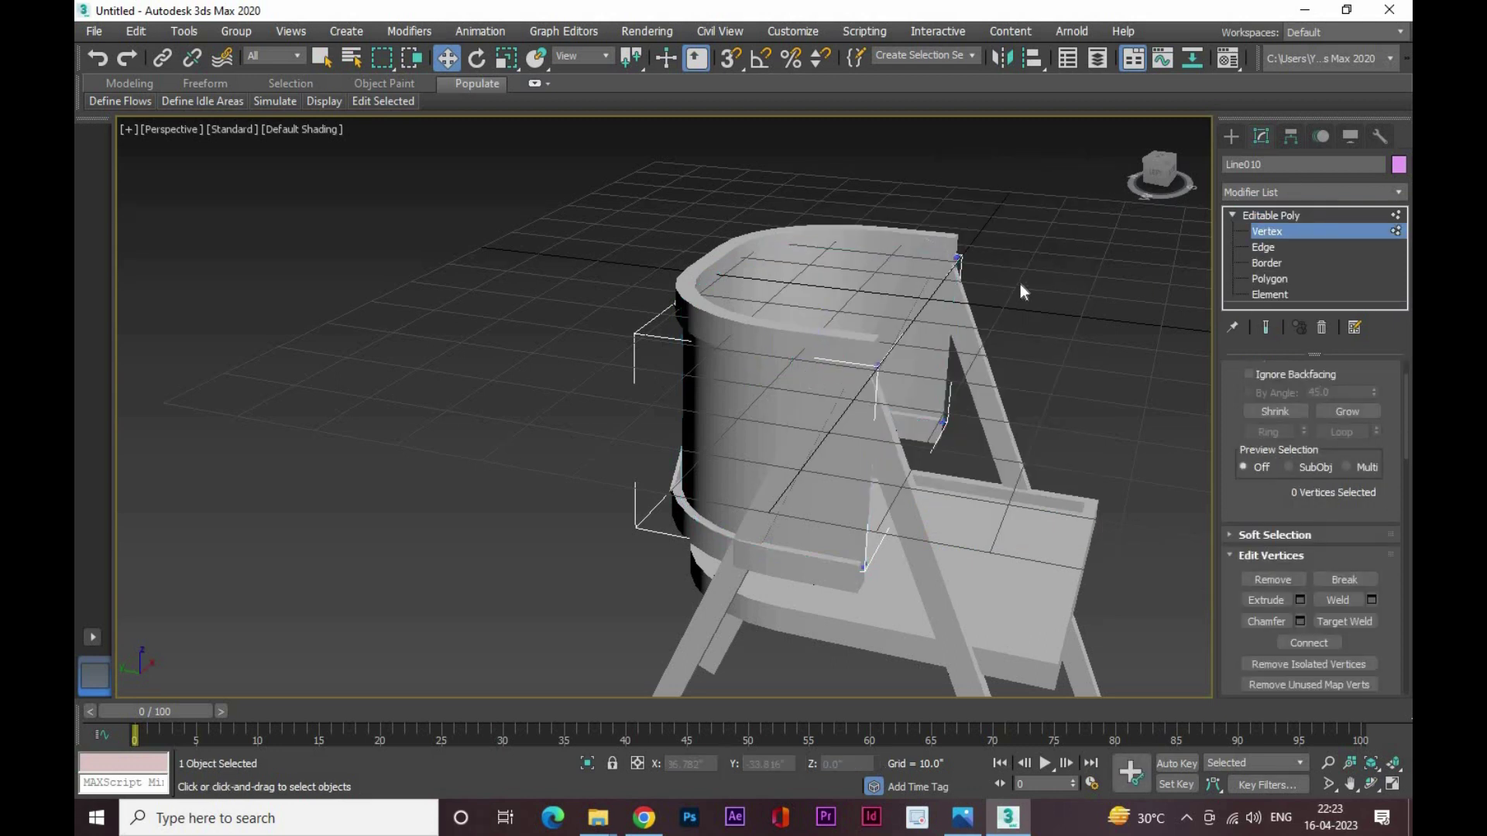
# In the four-view layout, select the backrest's top, then bottom rail vertices
pyautogui.hotkey('alt', 'w')
pyautogui.scroll(3, 1031, 216)
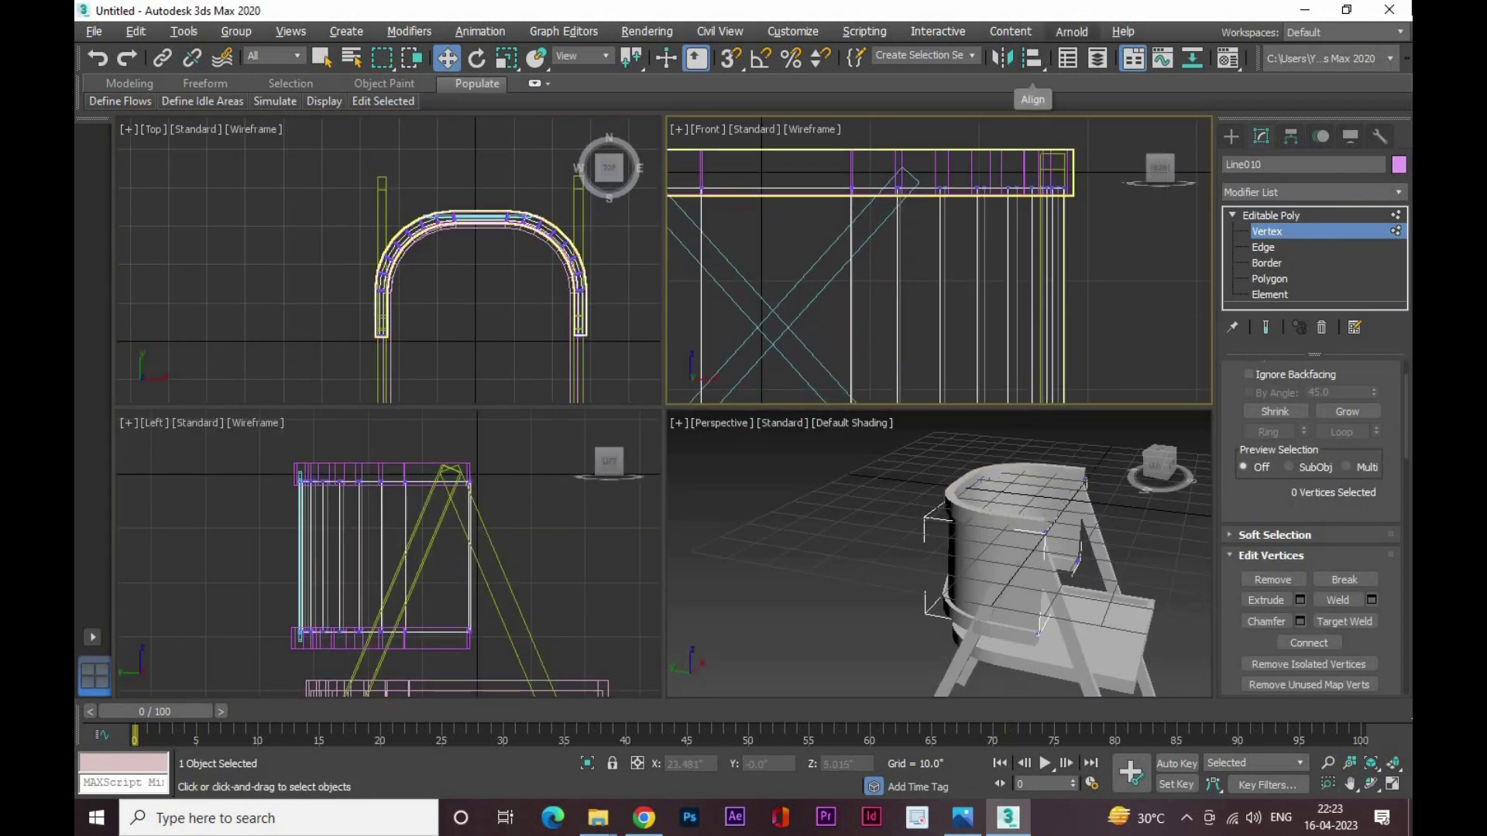
pyautogui.moveTo(1030, 147); pyautogui.dragTo(1084, 224)
pyautogui.keyDown('alt'); pyautogui.moveTo(1085, 643); pyautogui.dragTo(968, 588, button='middle'); pyautogui.keyUp('alt')
pyautogui.scroll(3, 477, 467)
pyautogui.scroll(2, 460, 556)
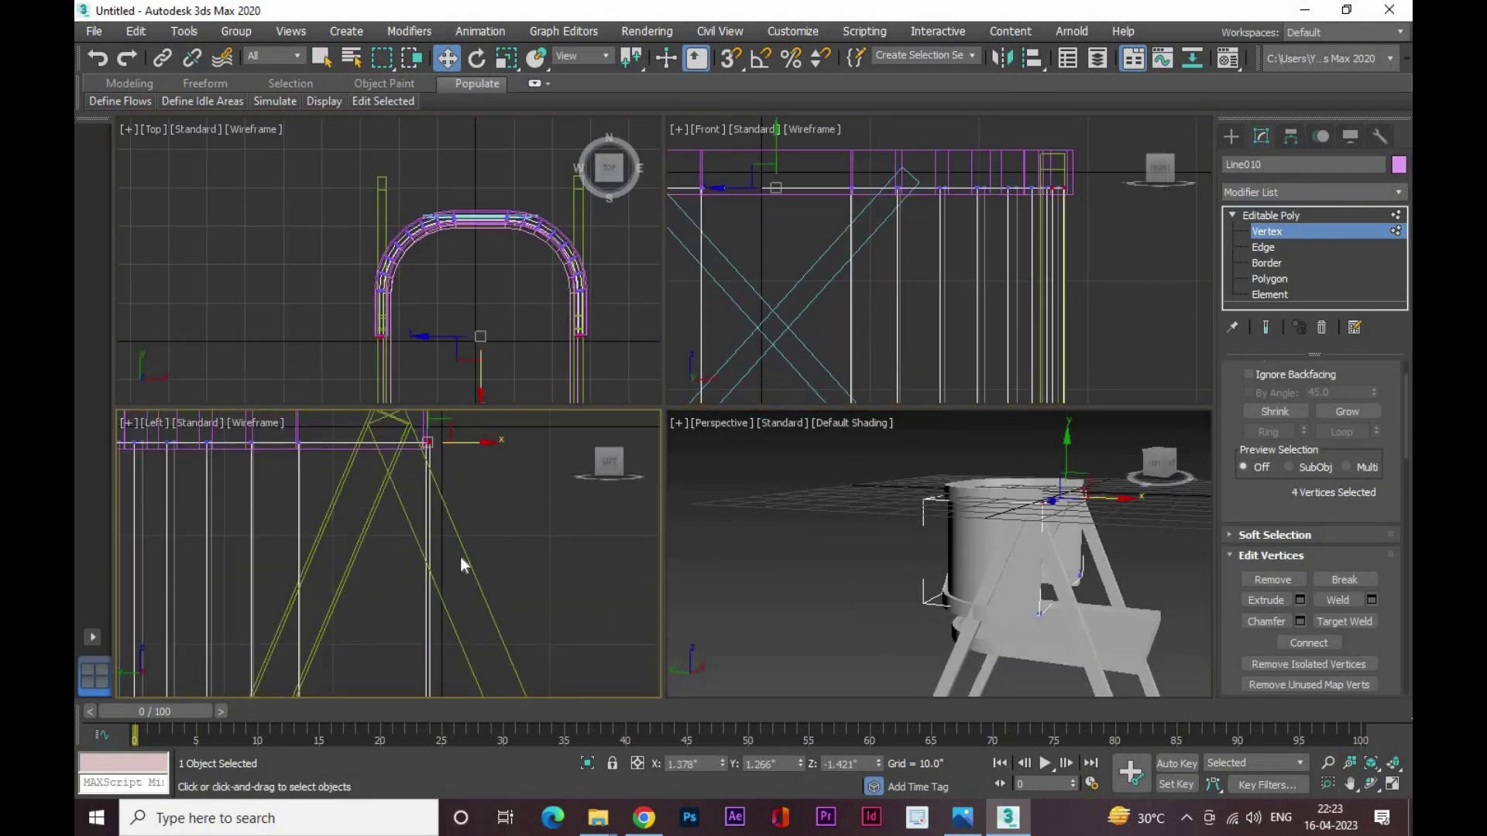
pyautogui.click(460, 563)
pyautogui.scroll(-3, 436, 647)
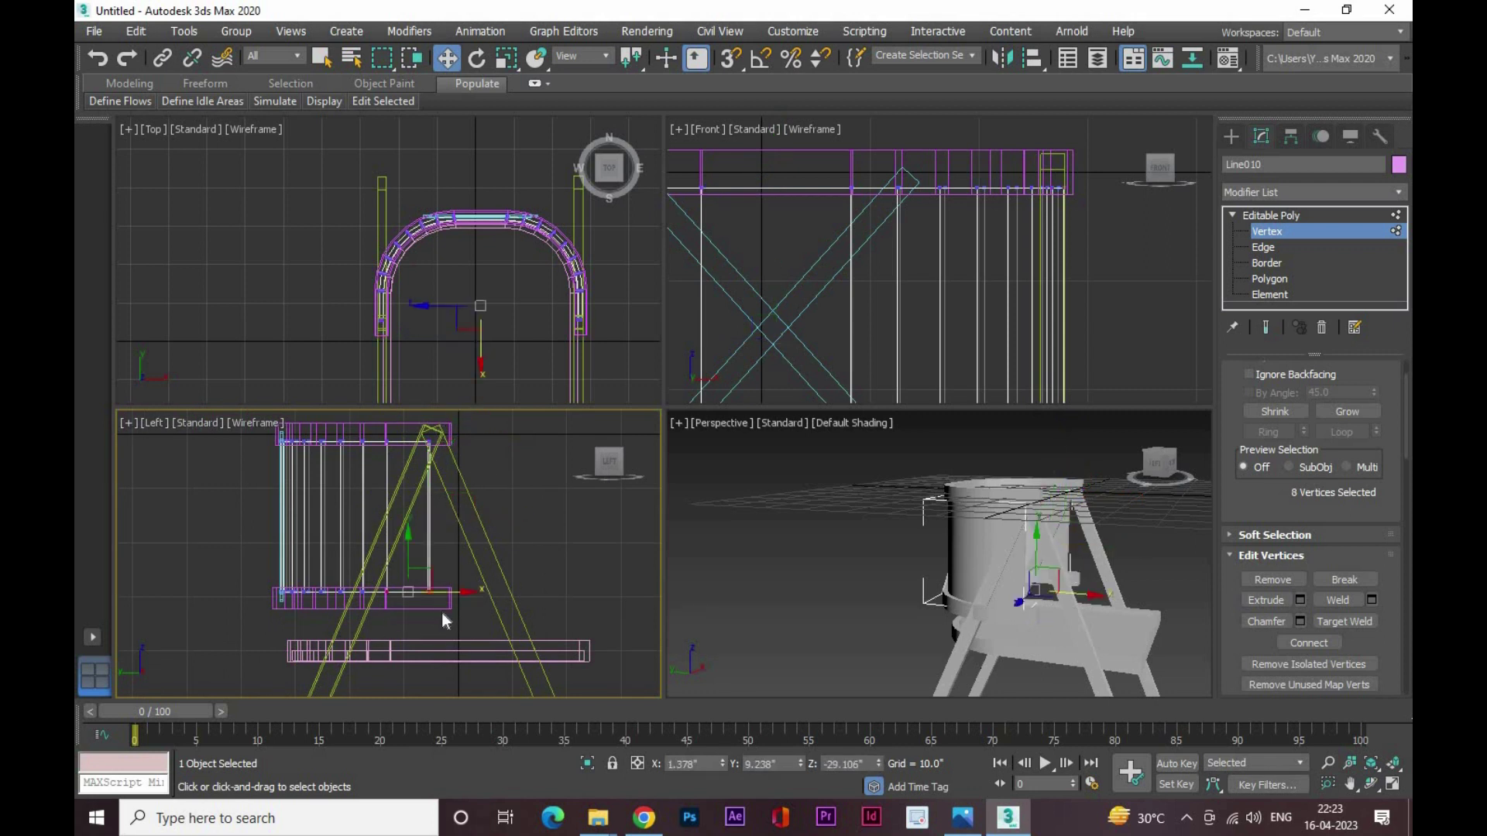
pyautogui.scroll(3, 445, 623)
pyautogui.moveTo(457, 631); pyautogui.dragTo(438, 650)
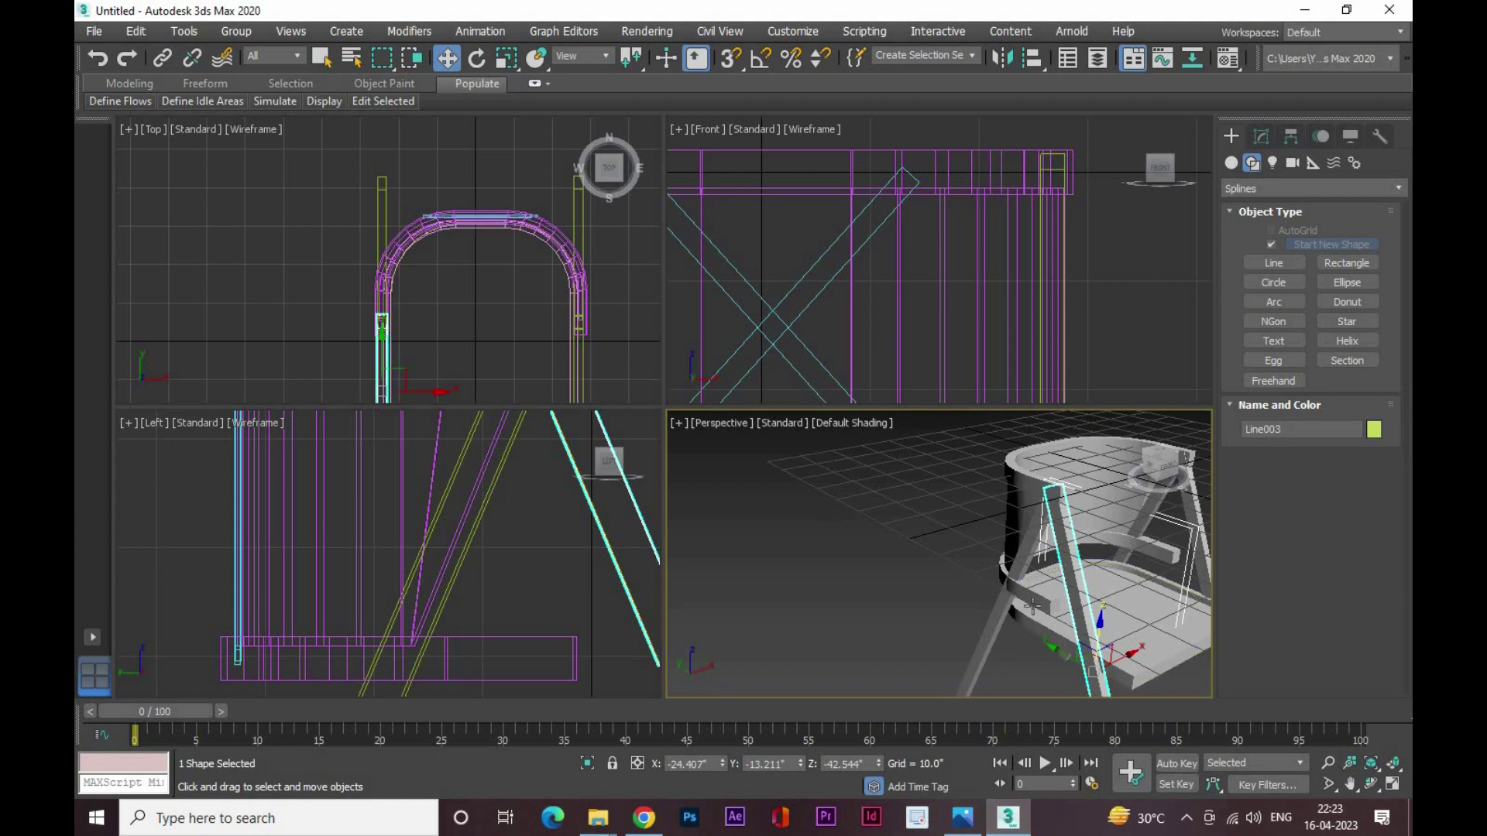
# On Line008, pull the arch's end vertices back along X in the Left view
pyautogui.click(1261, 136)
pyautogui.press('1')
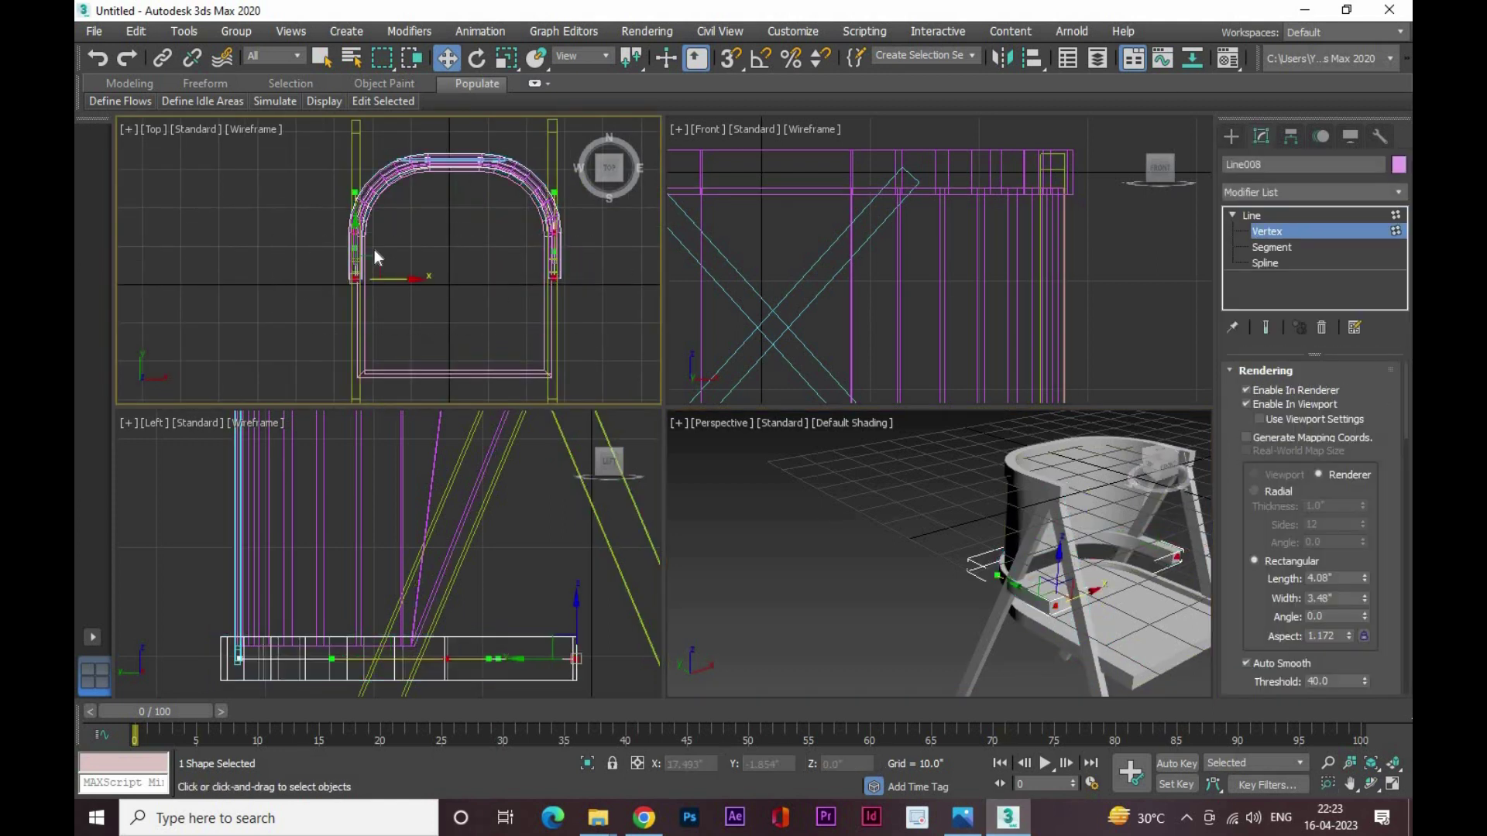
pyautogui.moveTo(341, 260); pyautogui.dragTo(569, 291)
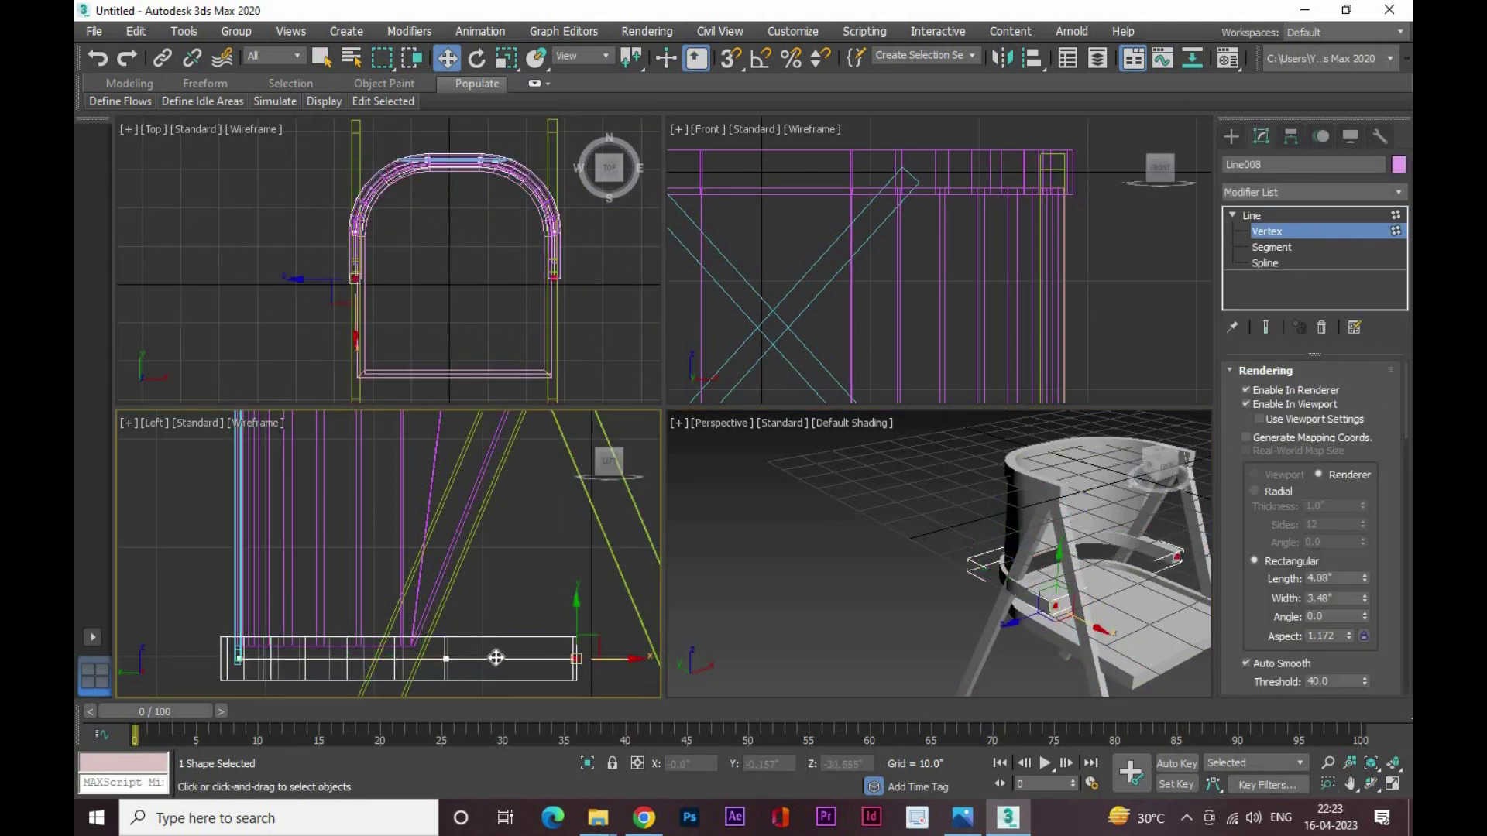
pyautogui.moveTo(472, 678); pyautogui.dragTo(434, 629)
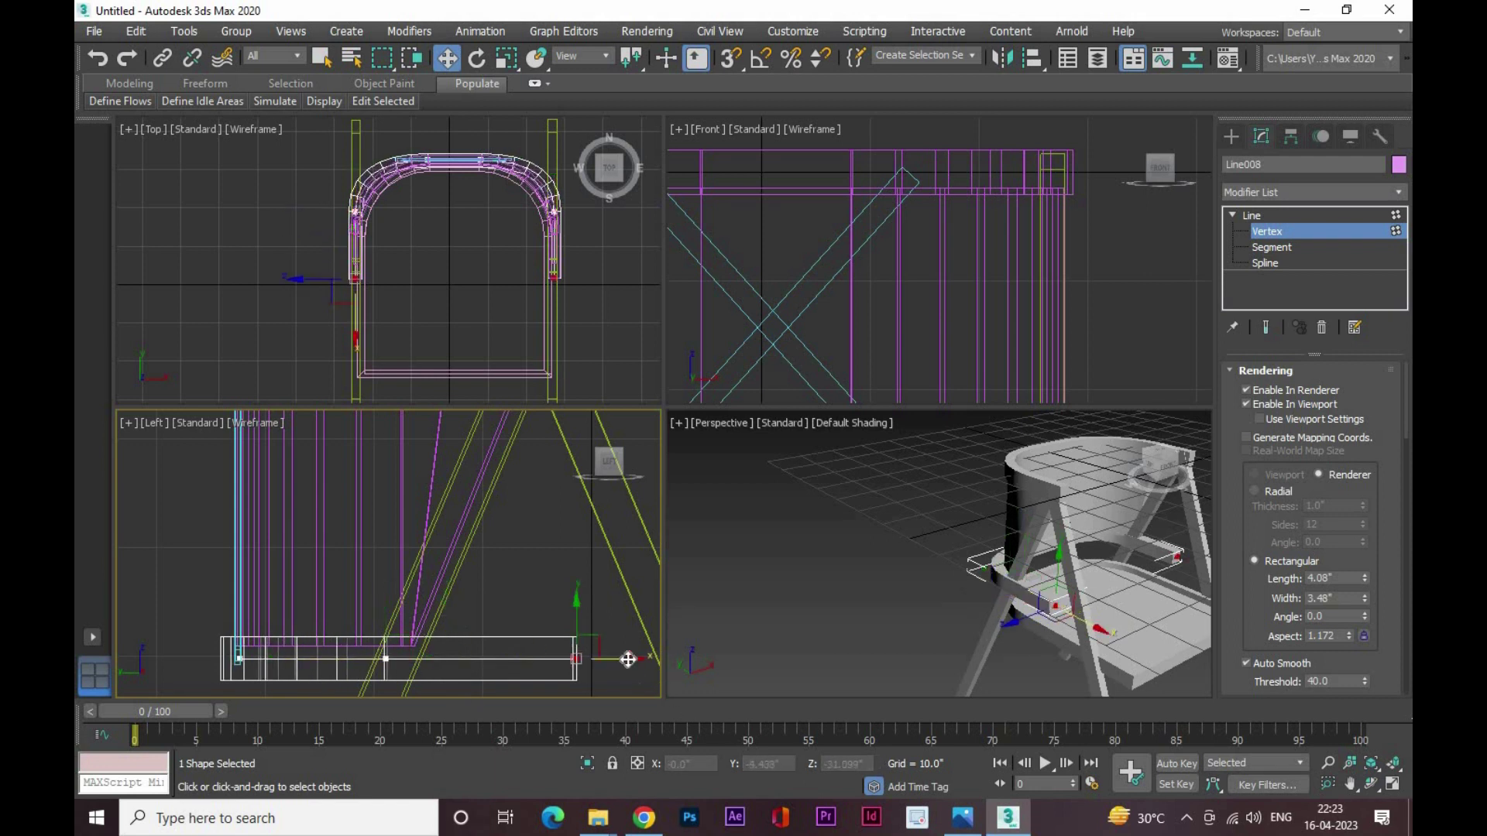
pyautogui.moveTo(628, 659); pyautogui.dragTo(479, 666)
pyautogui.moveTo(155, 711); pyautogui.dragTo(390, 711)
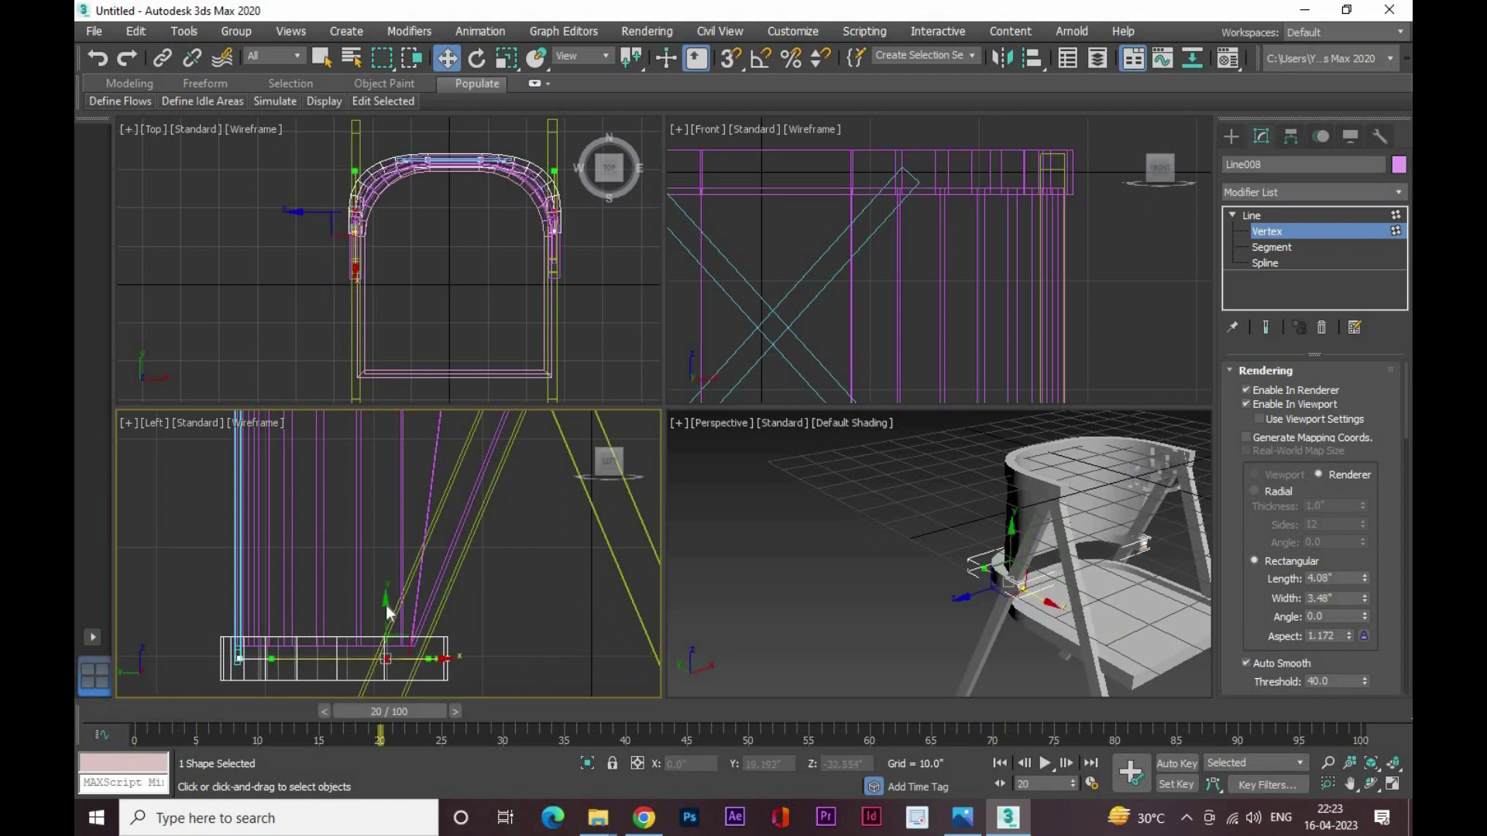
# Make the pulled-back end vertex Smooth, then view the chair in a full-size perspective
pyautogui.rightClick(373, 601)
pyautogui.click(361, 509)
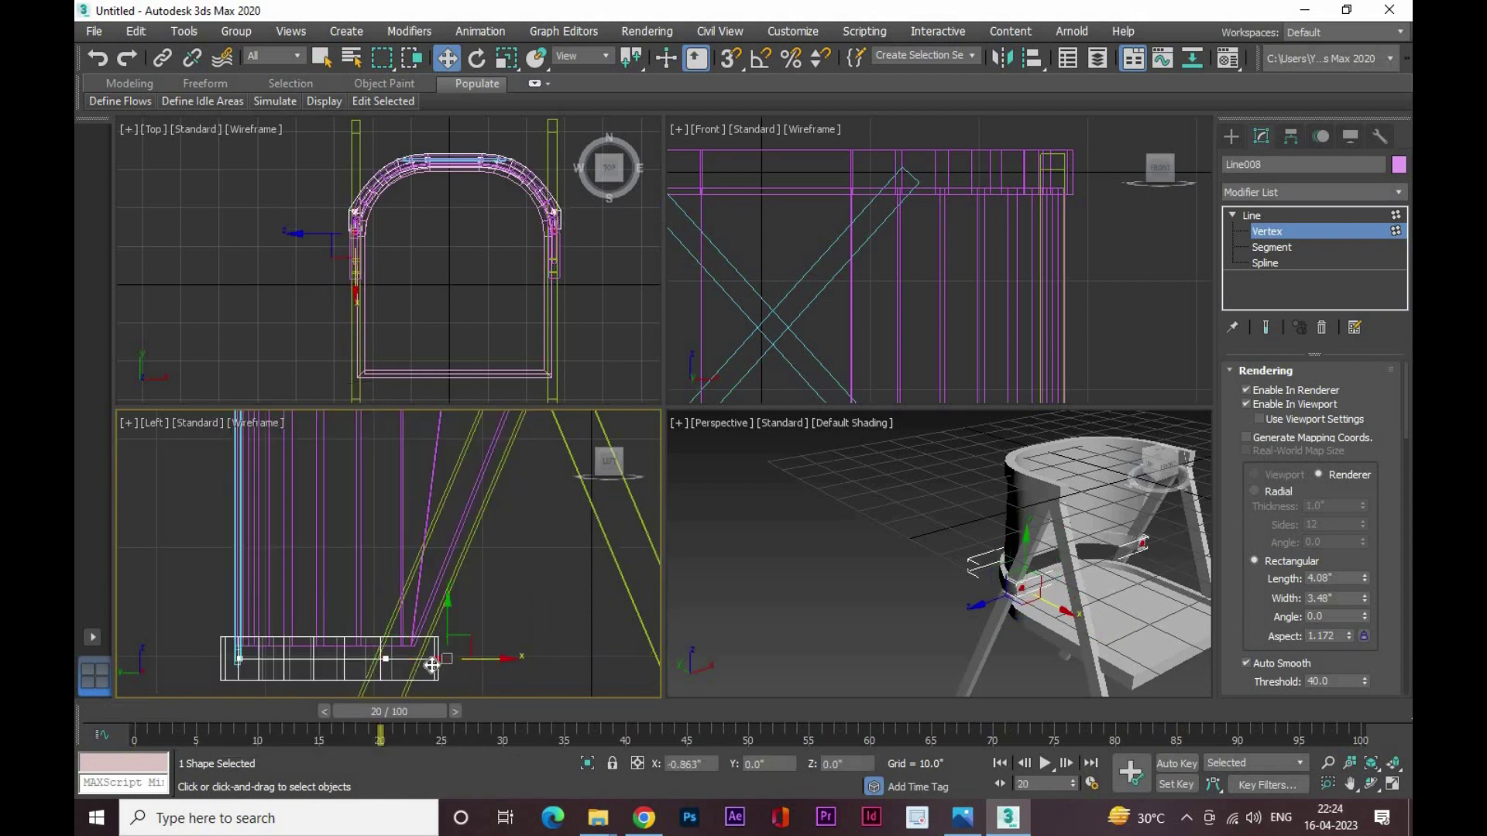
pyautogui.keyDown('alt'); pyautogui.moveTo(939, 678); pyautogui.dragTo(899, 634, button='middle'); pyautogui.keyUp('alt')
pyautogui.hotkey('alt', 'w')
pyautogui.keyDown('alt'); pyautogui.moveTo(731, 550); pyautogui.dragTo(760, 619, button='middle'); pyautogui.keyUp('alt')
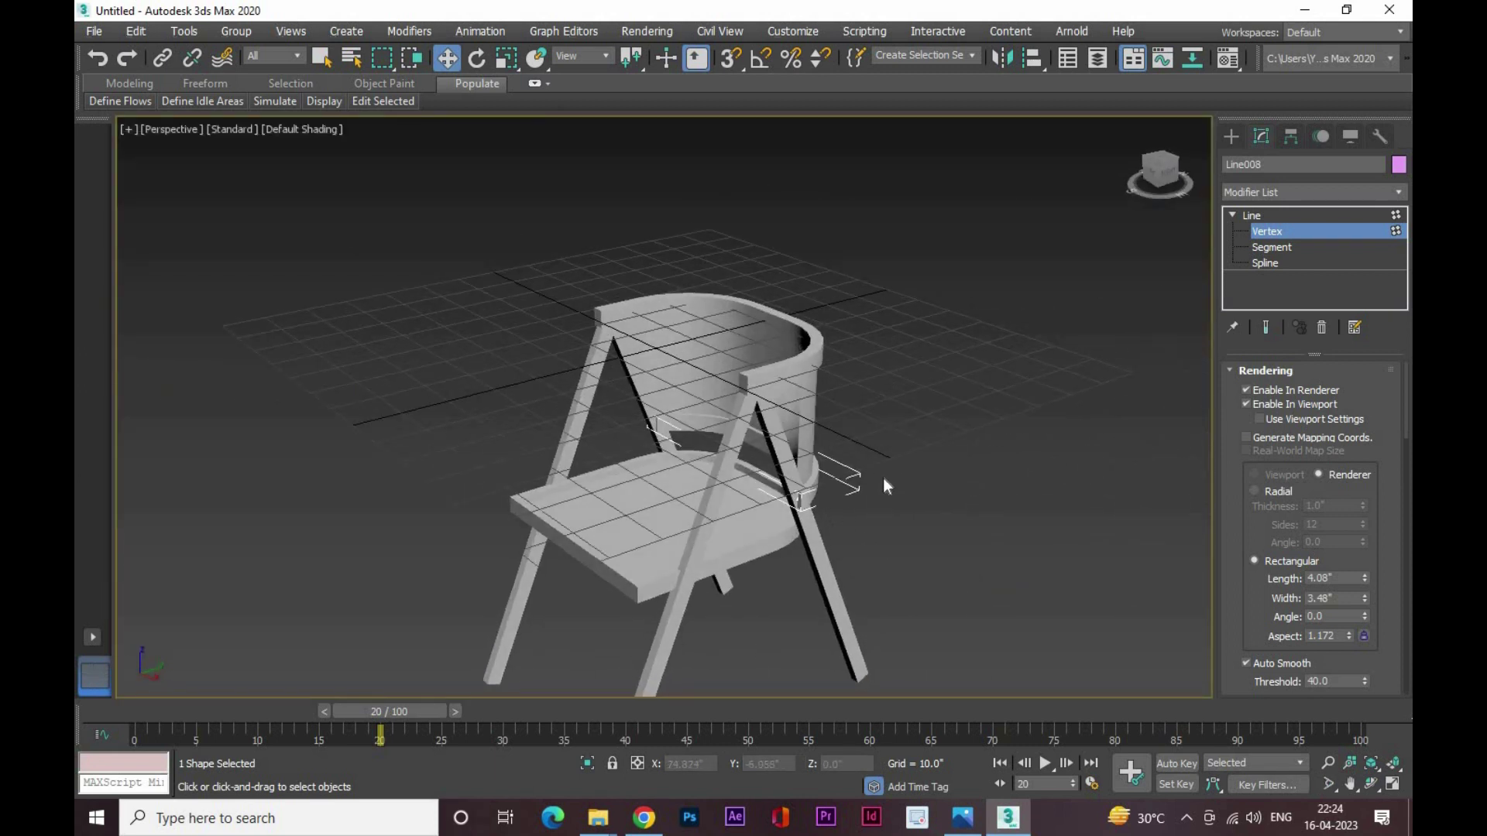
# Restore the four-view layout and start drawing a thin Plane beside the chair in the Front view
pyautogui.moveTo(635, 577)
pyautogui.keyDown('alt'); pyautogui.mouseDown(button='middle')
pyautogui.moveTo(1211, 618)
pyautogui.moveTo(772, 643)
pyautogui.mouseUp(button='middle'); pyautogui.keyUp('alt')
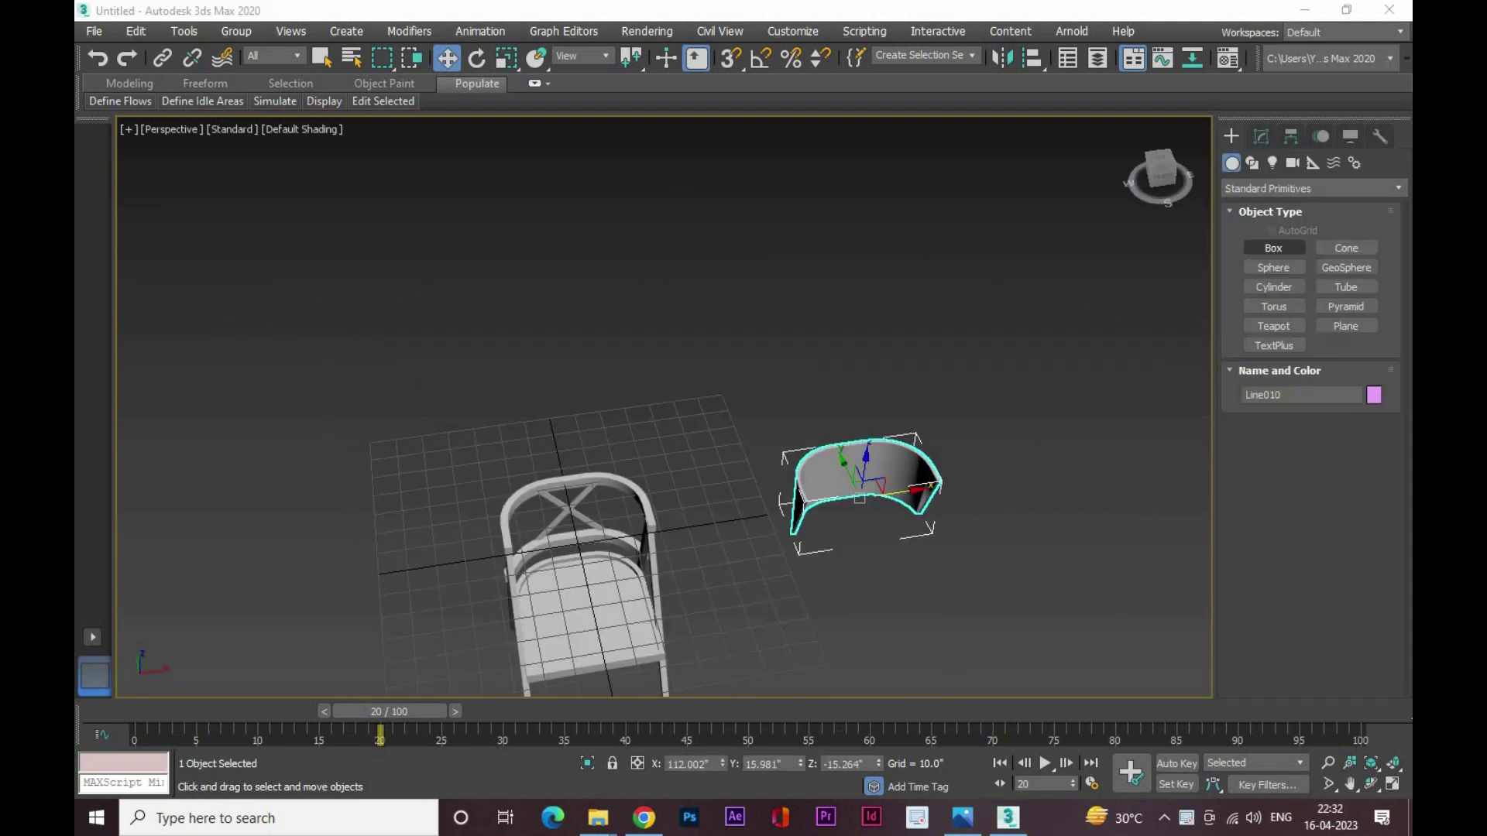
pyautogui.moveTo(697, 190)
pyautogui.keyDown('alt'); pyautogui.mouseDown(button='middle')
pyautogui.moveTo(851, 186)
pyautogui.moveTo(916, 319)
pyautogui.mouseUp(button='middle'); pyautogui.keyUp('alt')
pyautogui.hotkey('alt', 'w')
pyautogui.click(879, 145)
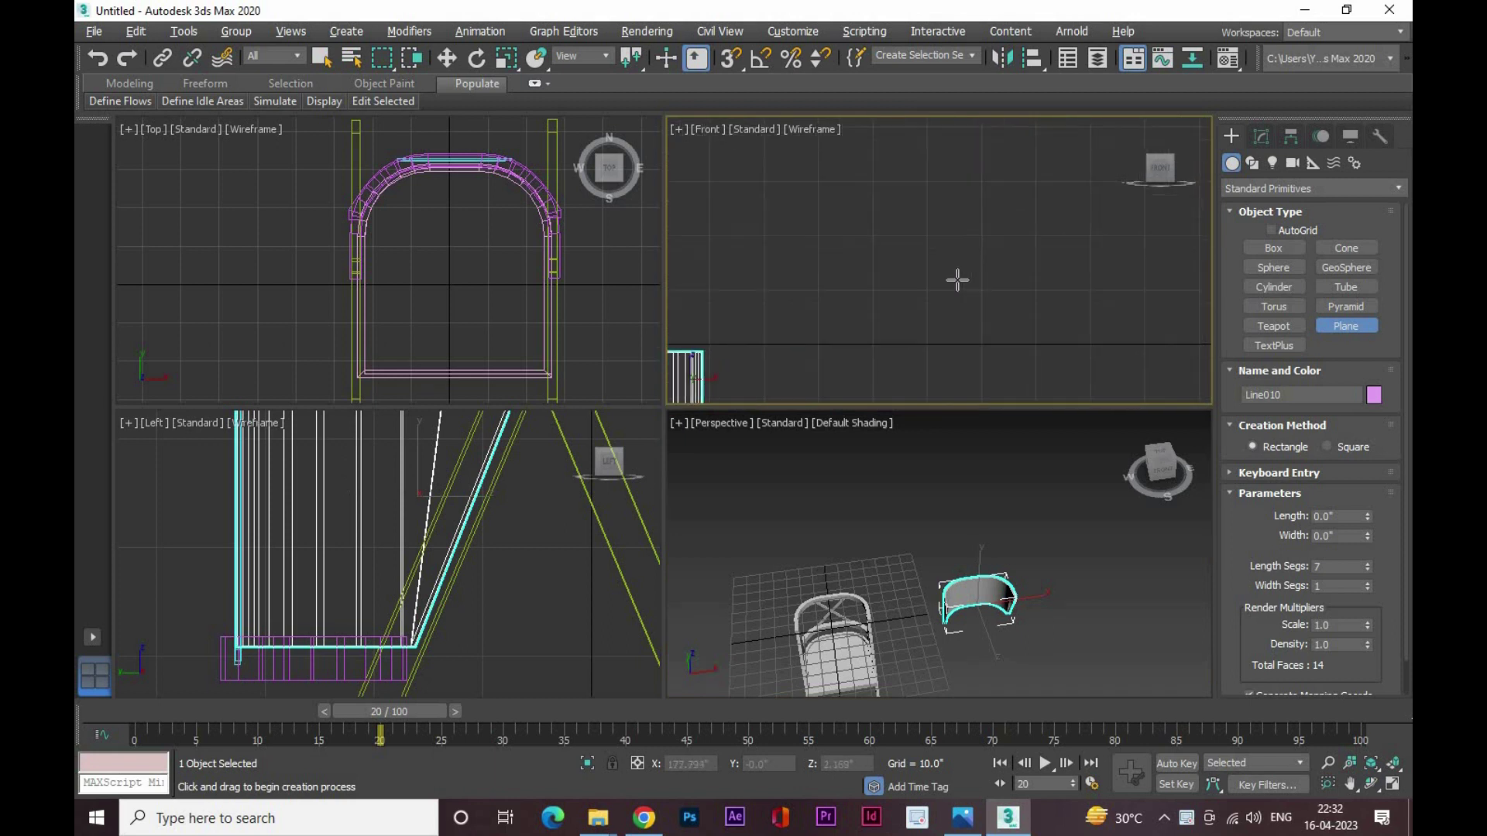
pyautogui.hotkey('alt', 'w')
pyautogui.scroll(2, 622, 260)
pyautogui.moveTo(642, 486); pyautogui.dragTo(650, 474, button='middle')
# Finish the thin bar plane and Shift-move a copy to the opposite side of the circle
pyautogui.moveTo(651, 475); pyautogui.dragTo(621, 260)
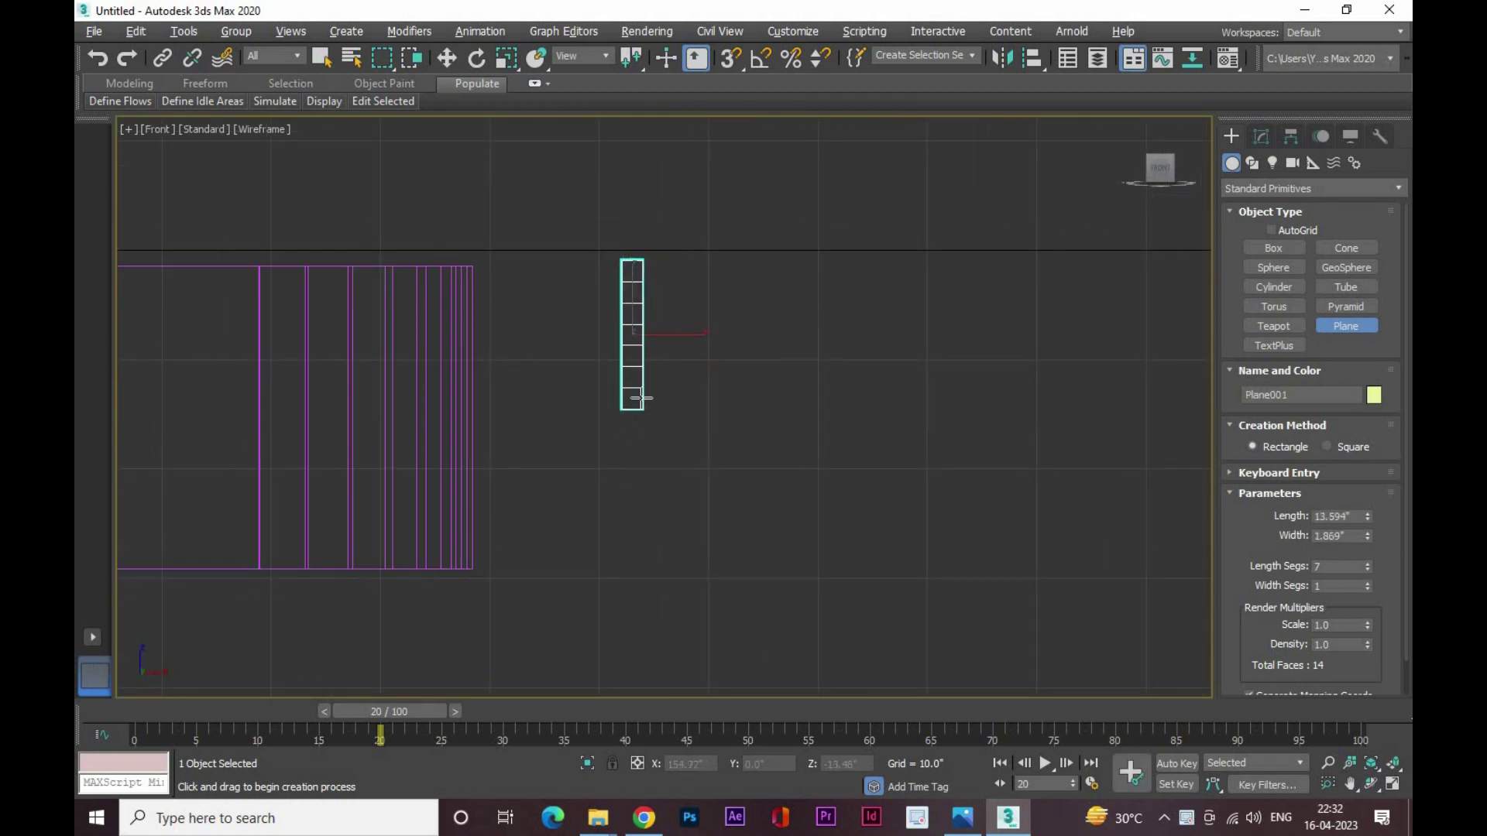
pyautogui.moveTo(642, 398); pyautogui.dragTo(636, 431, button='middle')
pyautogui.press('w')
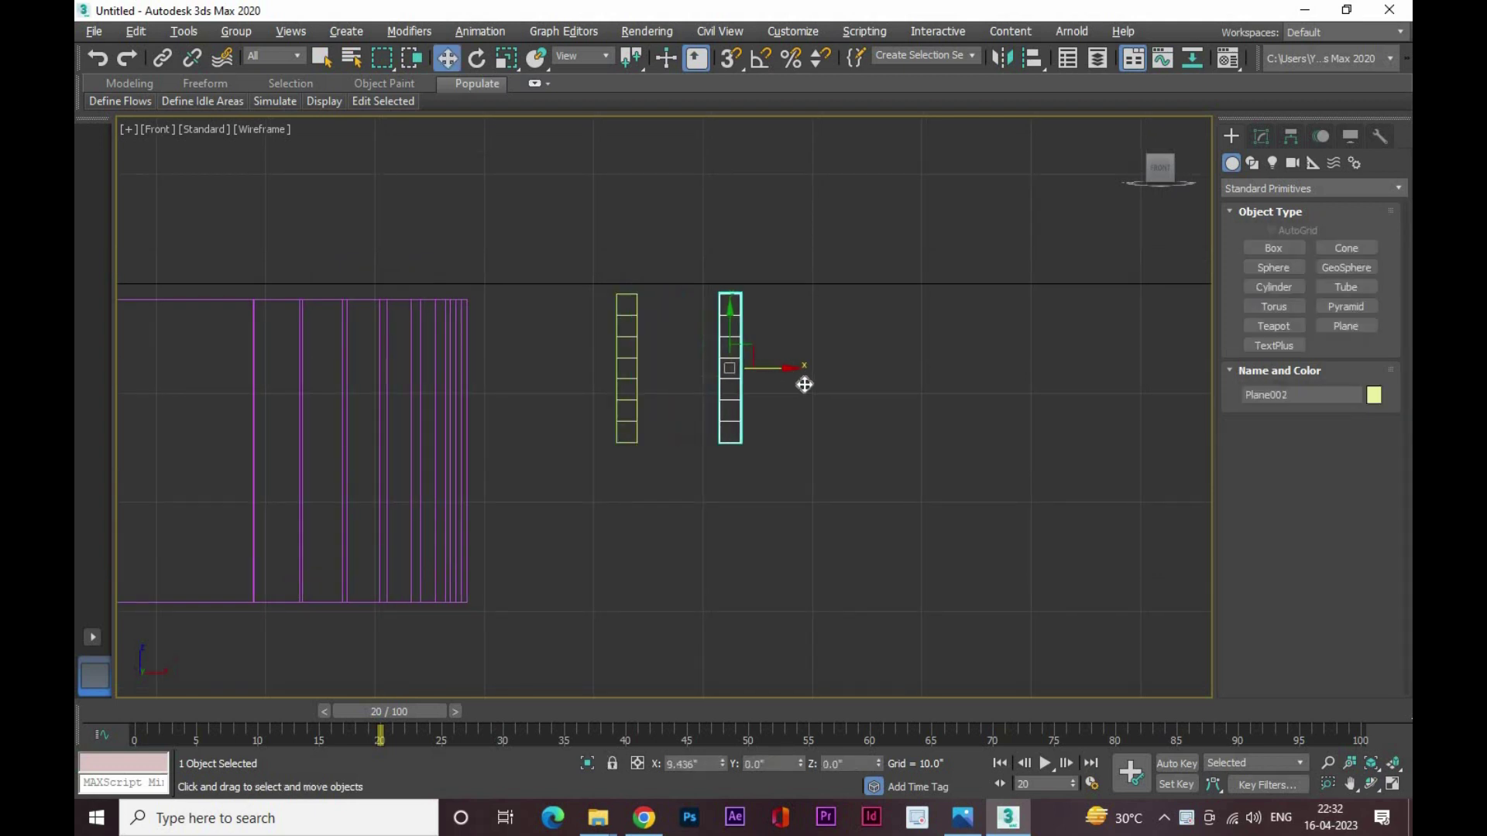
pyautogui.keyDown('shift'); pyautogui.moveTo(604, 463); pyautogui.dragTo(722, 474); pyautogui.keyUp('shift')
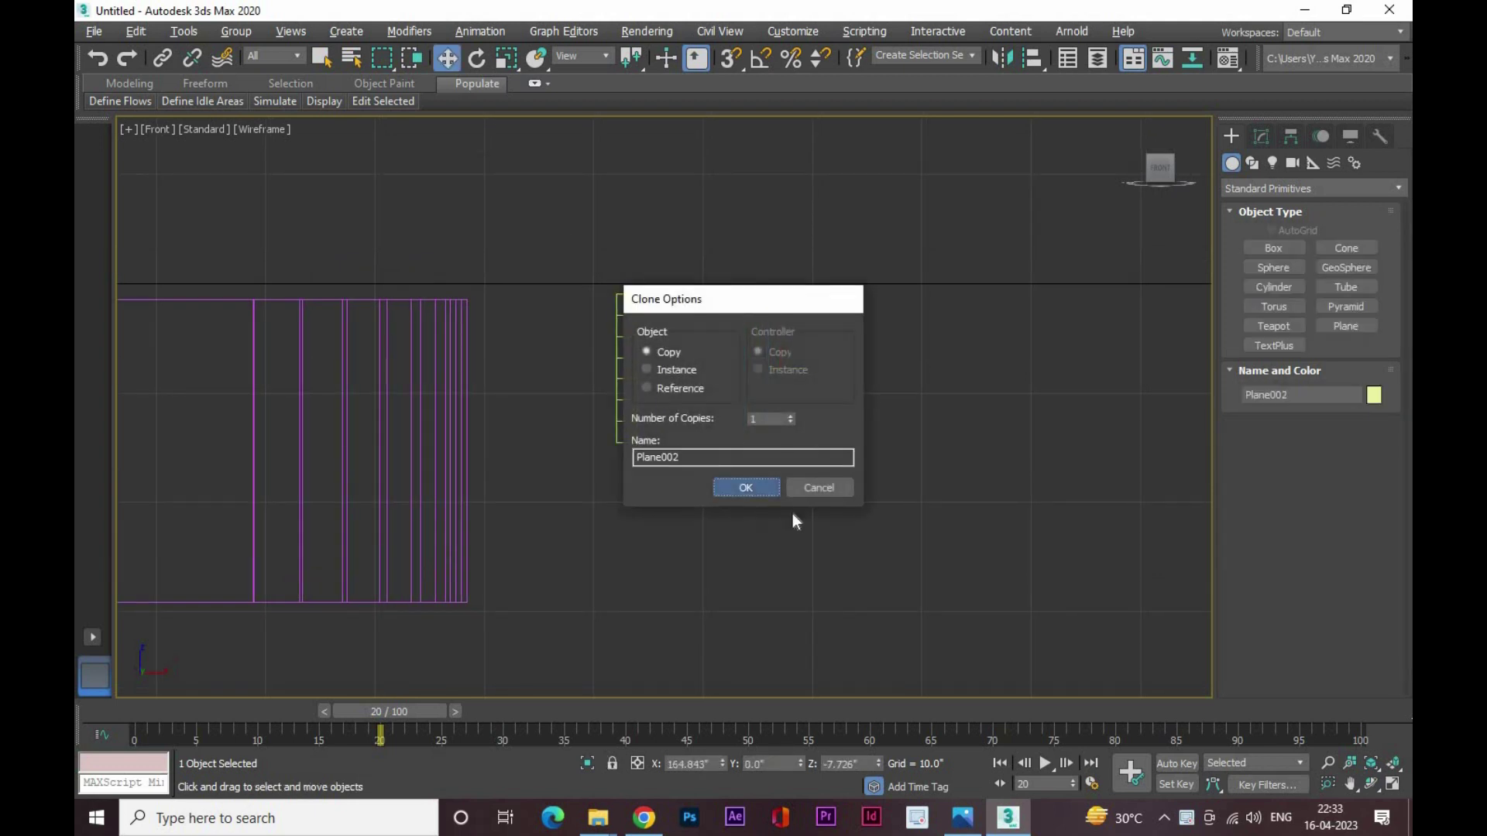
pyautogui.press('Return')
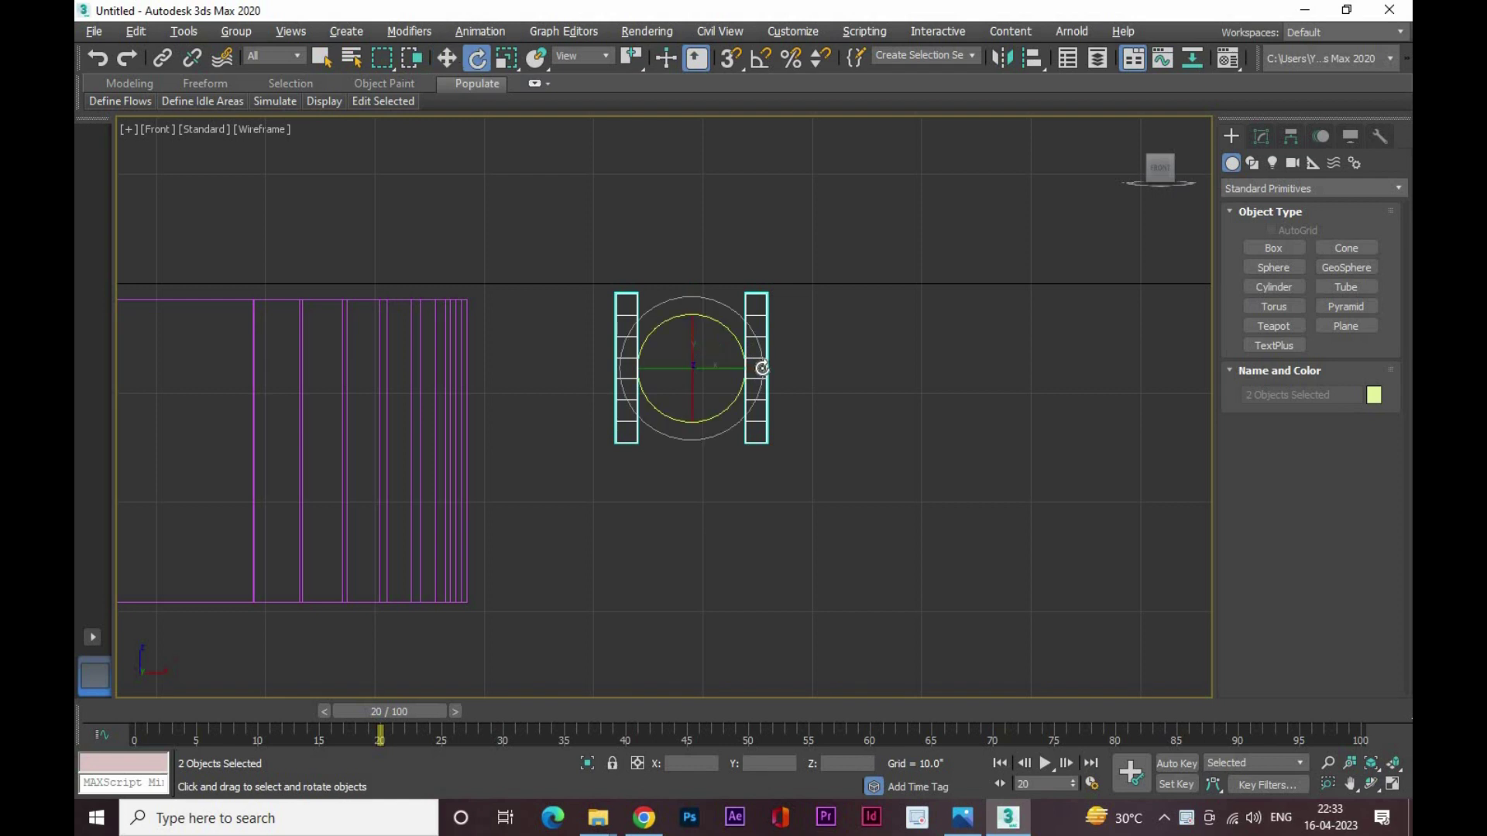
# Shift-rotate copies of the bars around the circle to complete the eight-pointed star
pyautogui.keyDown('shift'); pyautogui.moveTo(700, 487); pyautogui.dragTo(611, 488); pyautogui.keyUp('shift')
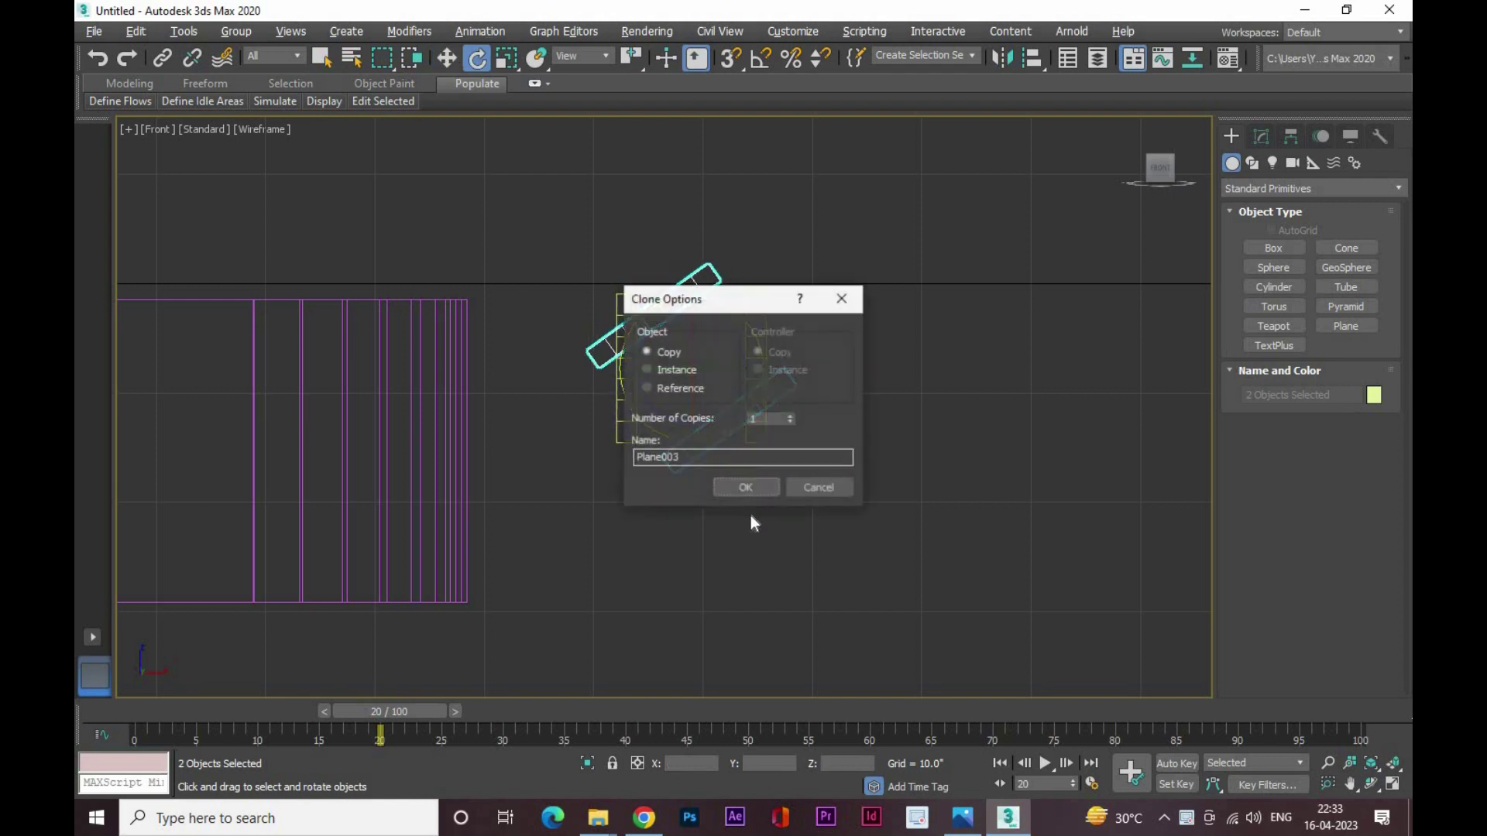
pyautogui.press('Return')
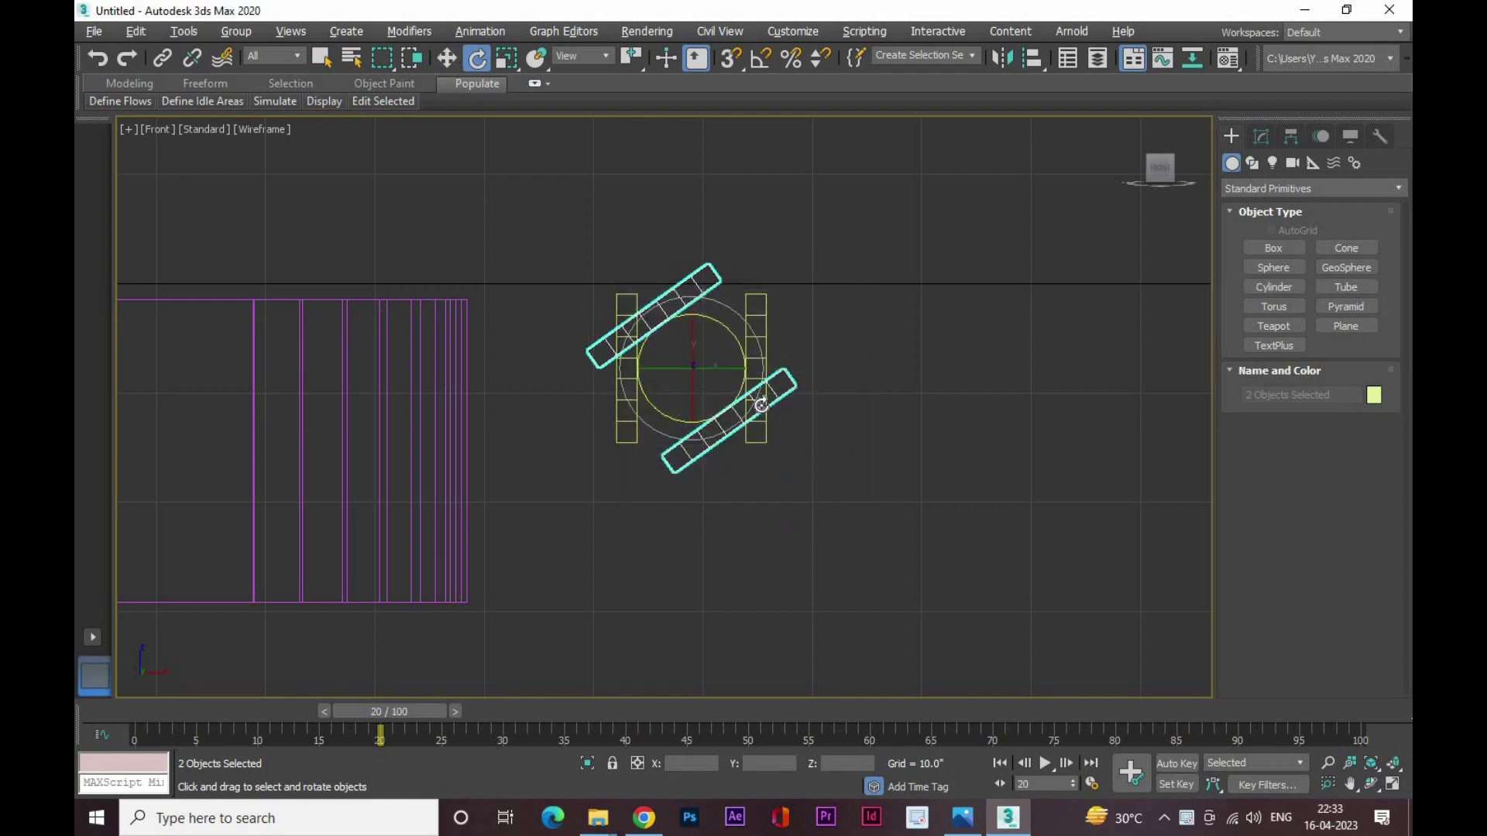
pyautogui.moveTo(761, 405); pyautogui.dragTo(761, 392)
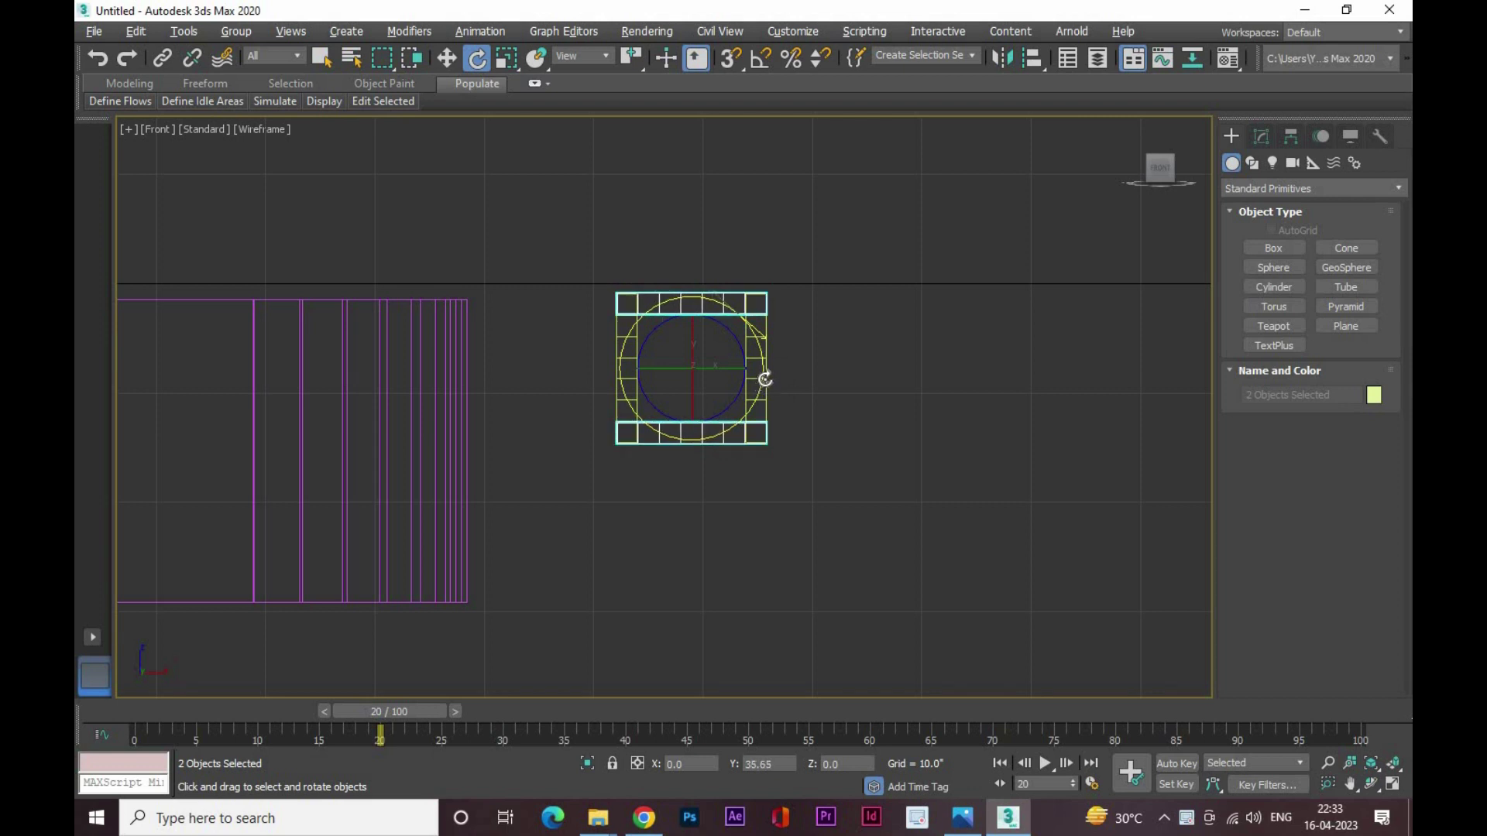
pyautogui.keyDown('shift'); pyautogui.moveTo(743, 474); pyautogui.dragTo(727, 500); pyautogui.keyUp('shift')
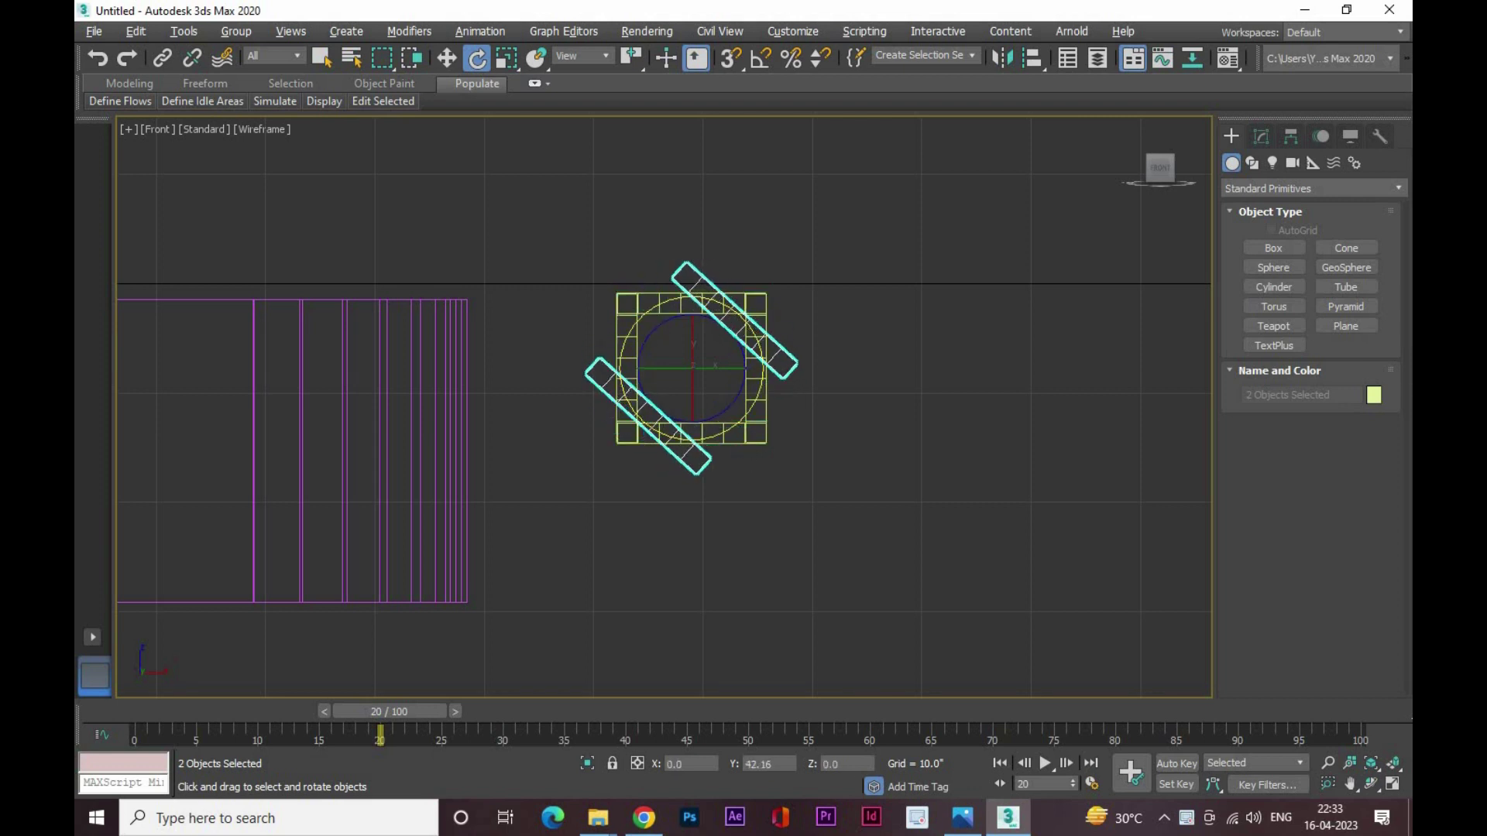
pyautogui.click(744, 488)
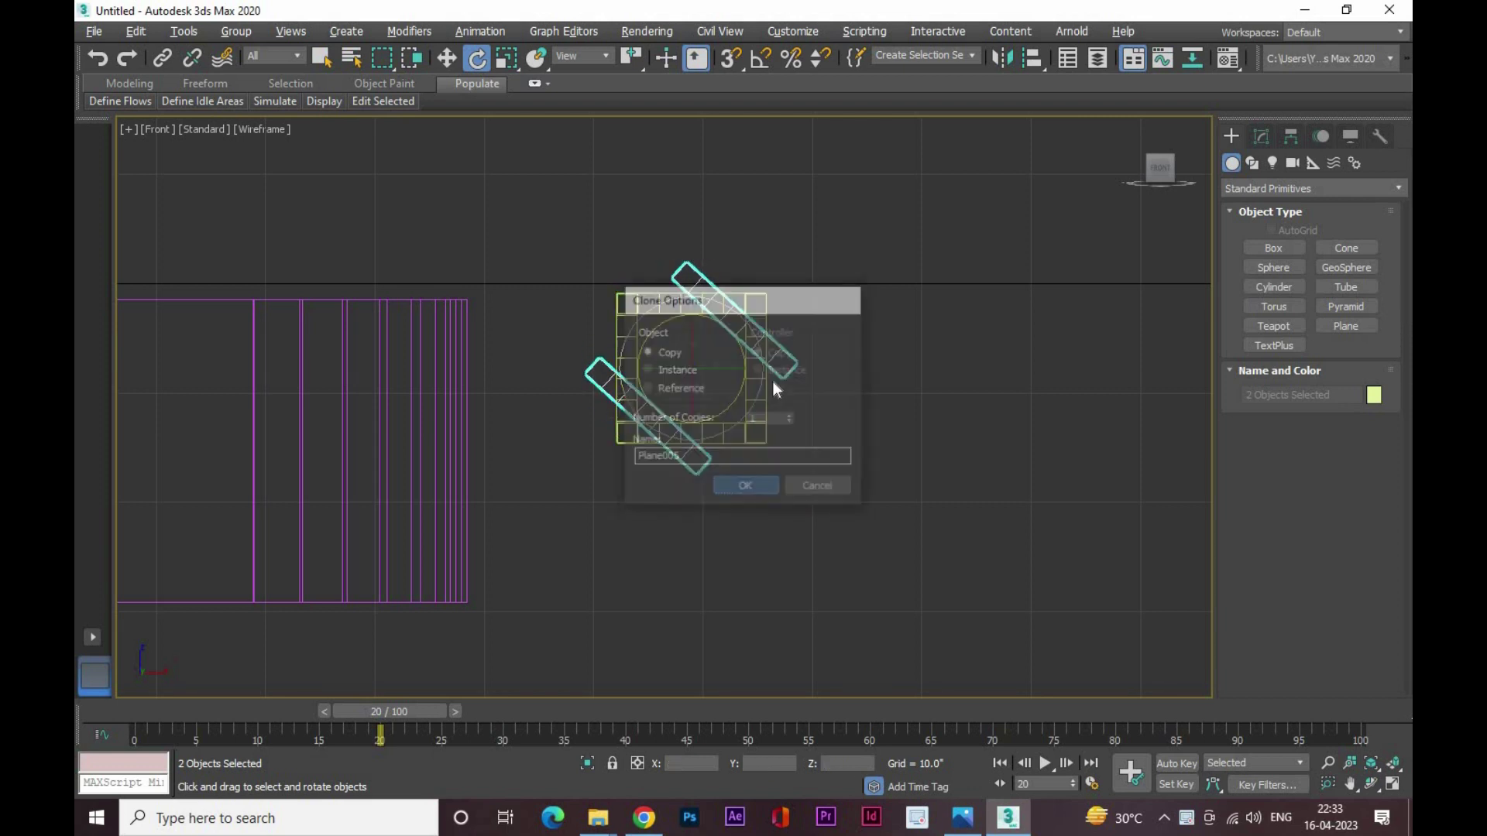
pyautogui.moveTo(692, 194); pyautogui.dragTo(686, 212)
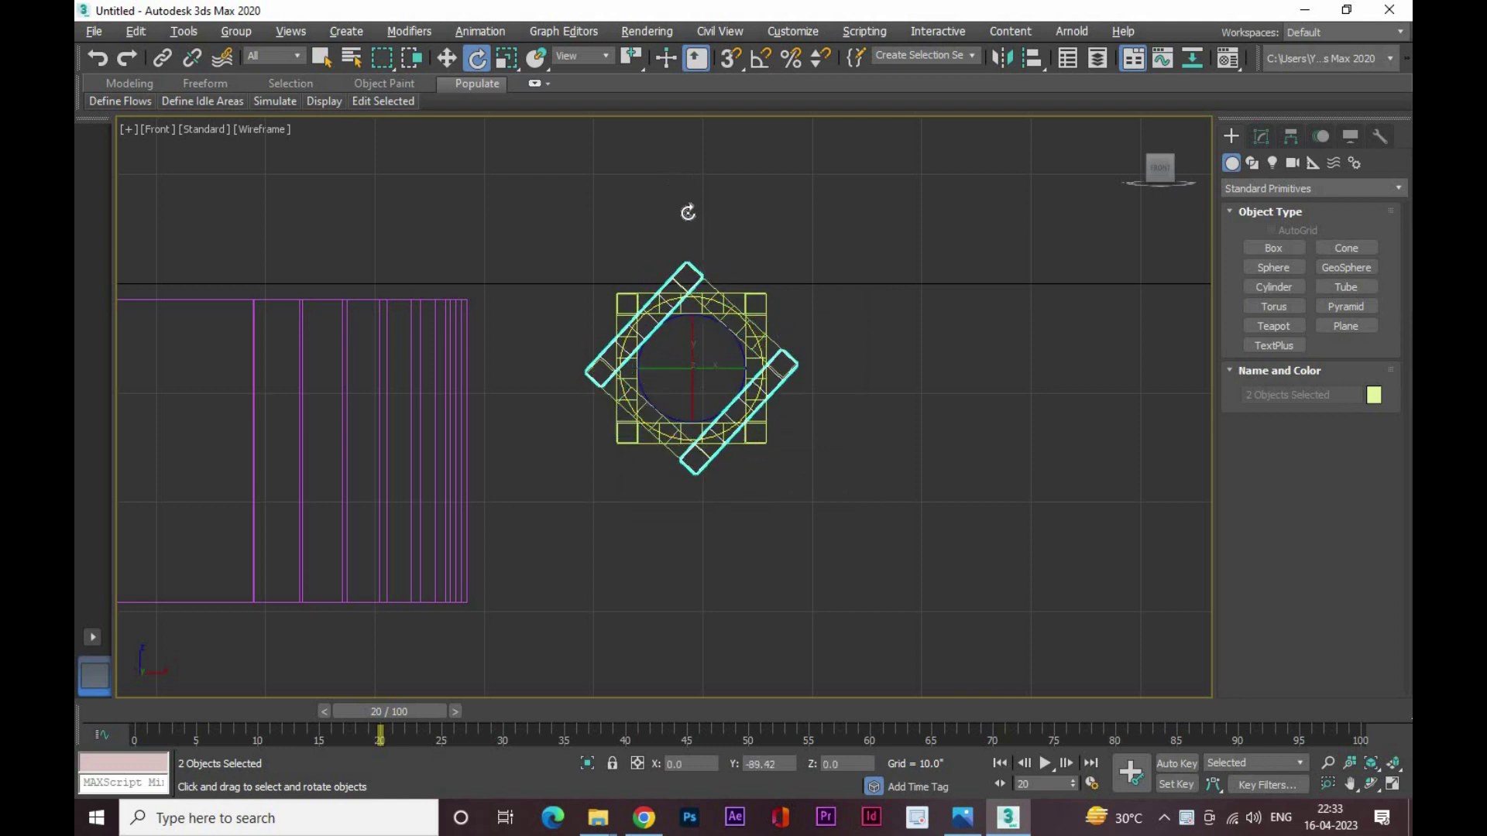
pyautogui.keyDown('shift'); pyautogui.moveTo(634, 411); pyautogui.dragTo(635, 413); pyautogui.keyUp('shift')
pyautogui.press('Return')
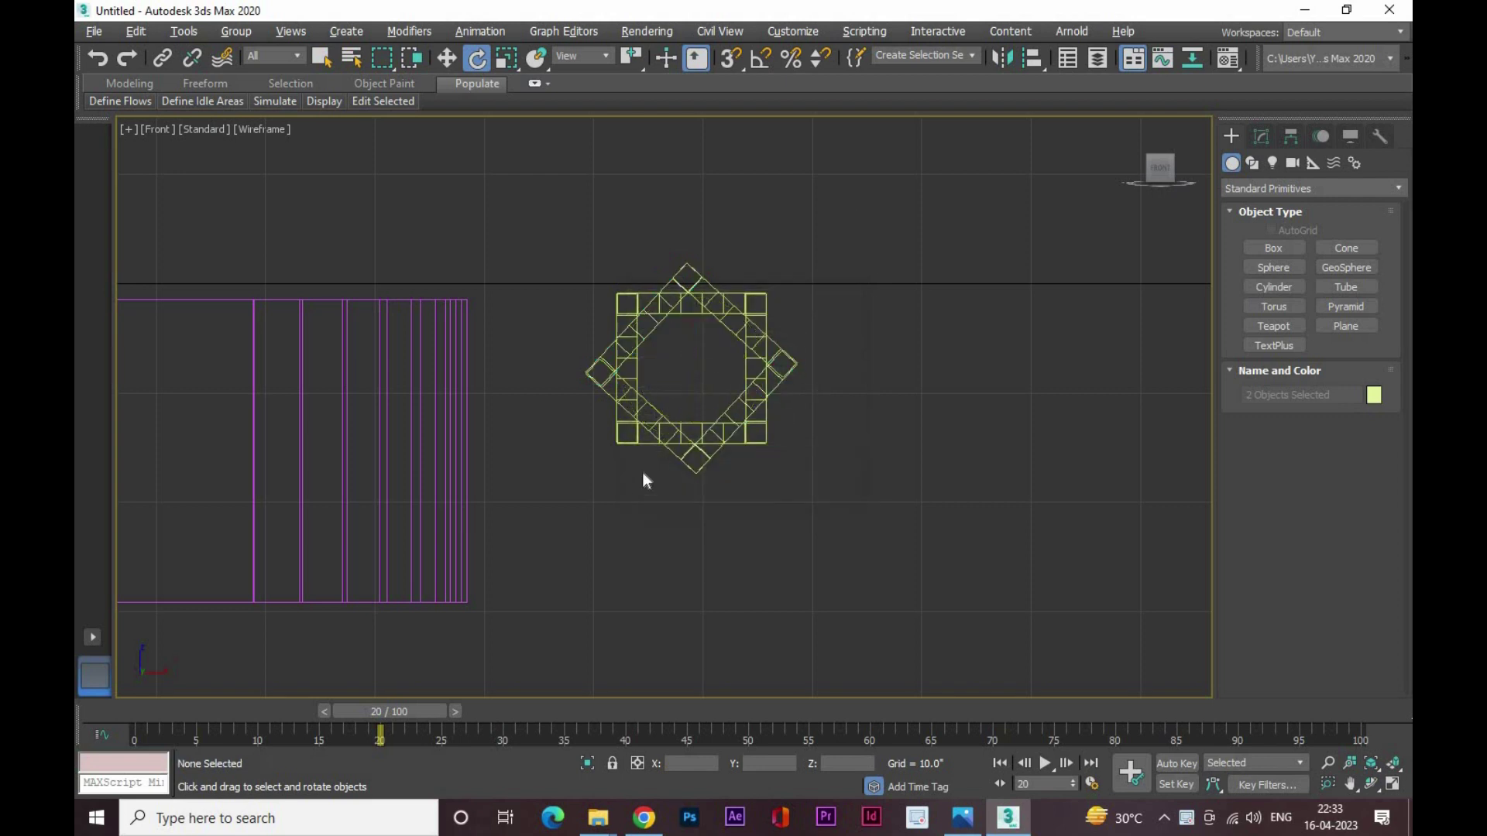
# Group all star pieces as Group001 and Shift-drag a copy to the right
pyautogui.moveTo(643, 477); pyautogui.dragTo(649, 337)
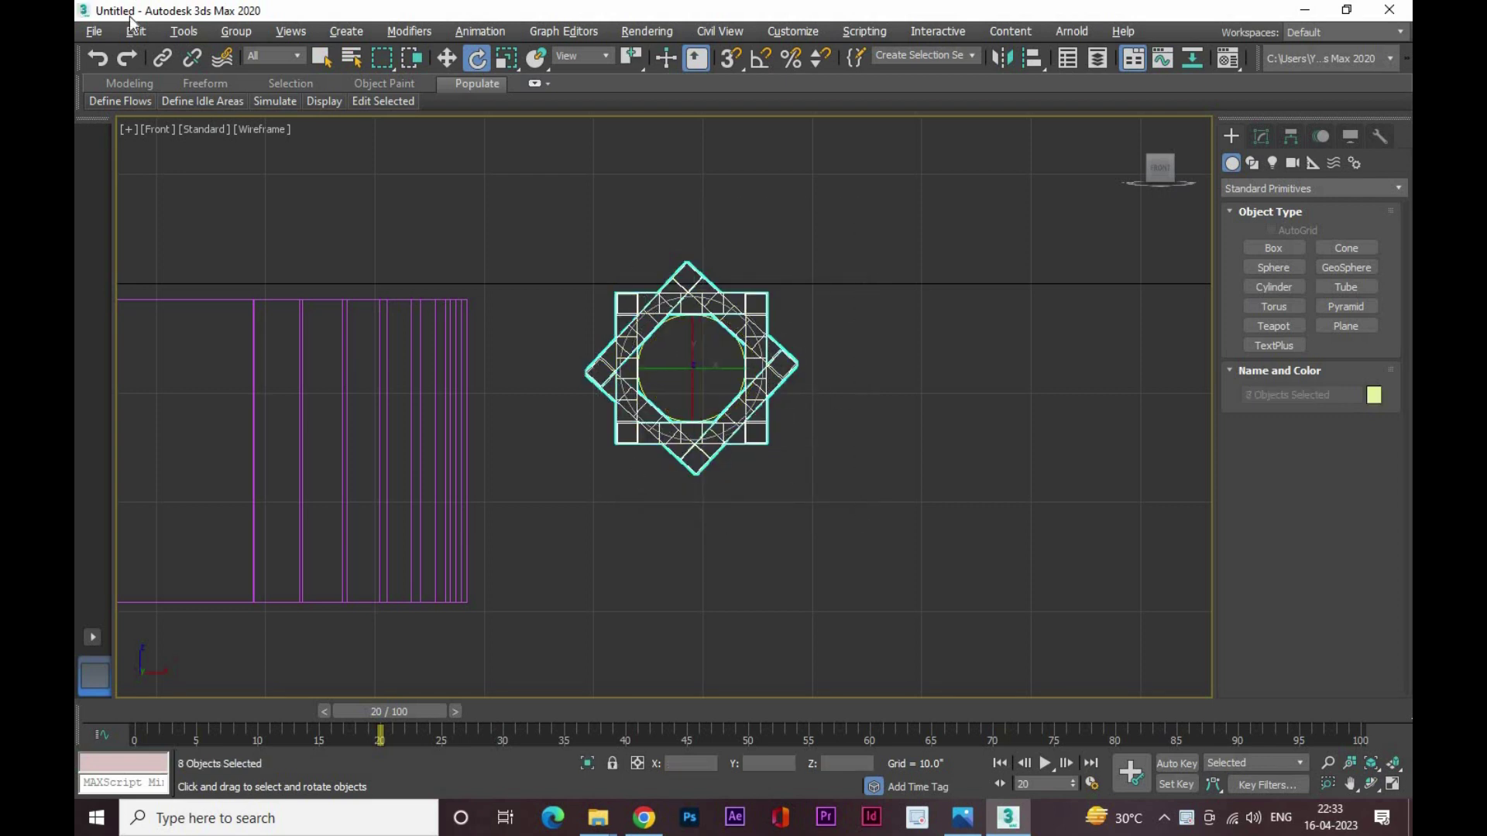
pyautogui.click(236, 31)
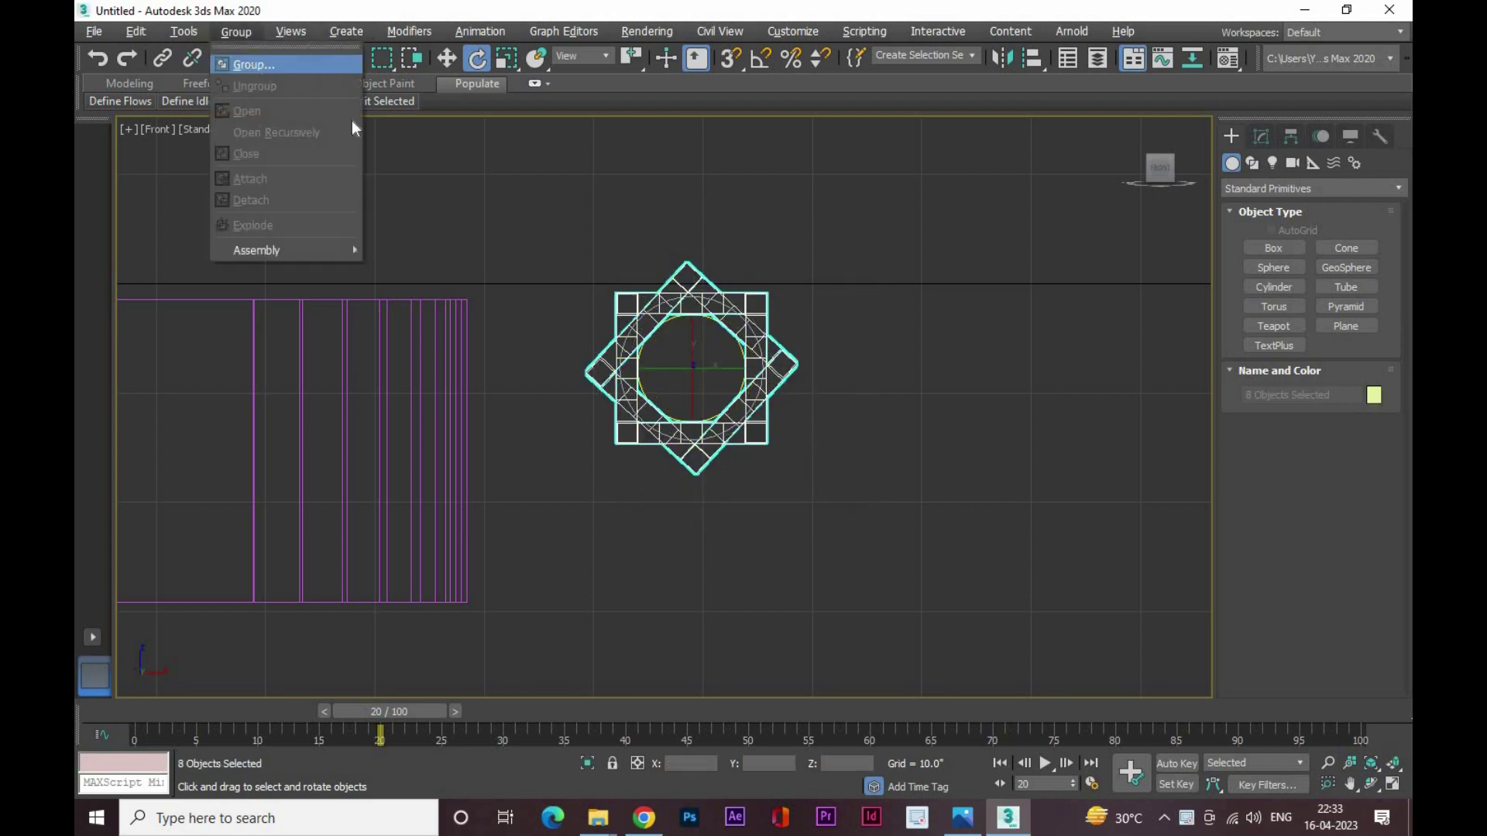
pyautogui.click(259, 62)
pyautogui.click(757, 438)
pyautogui.press('w')
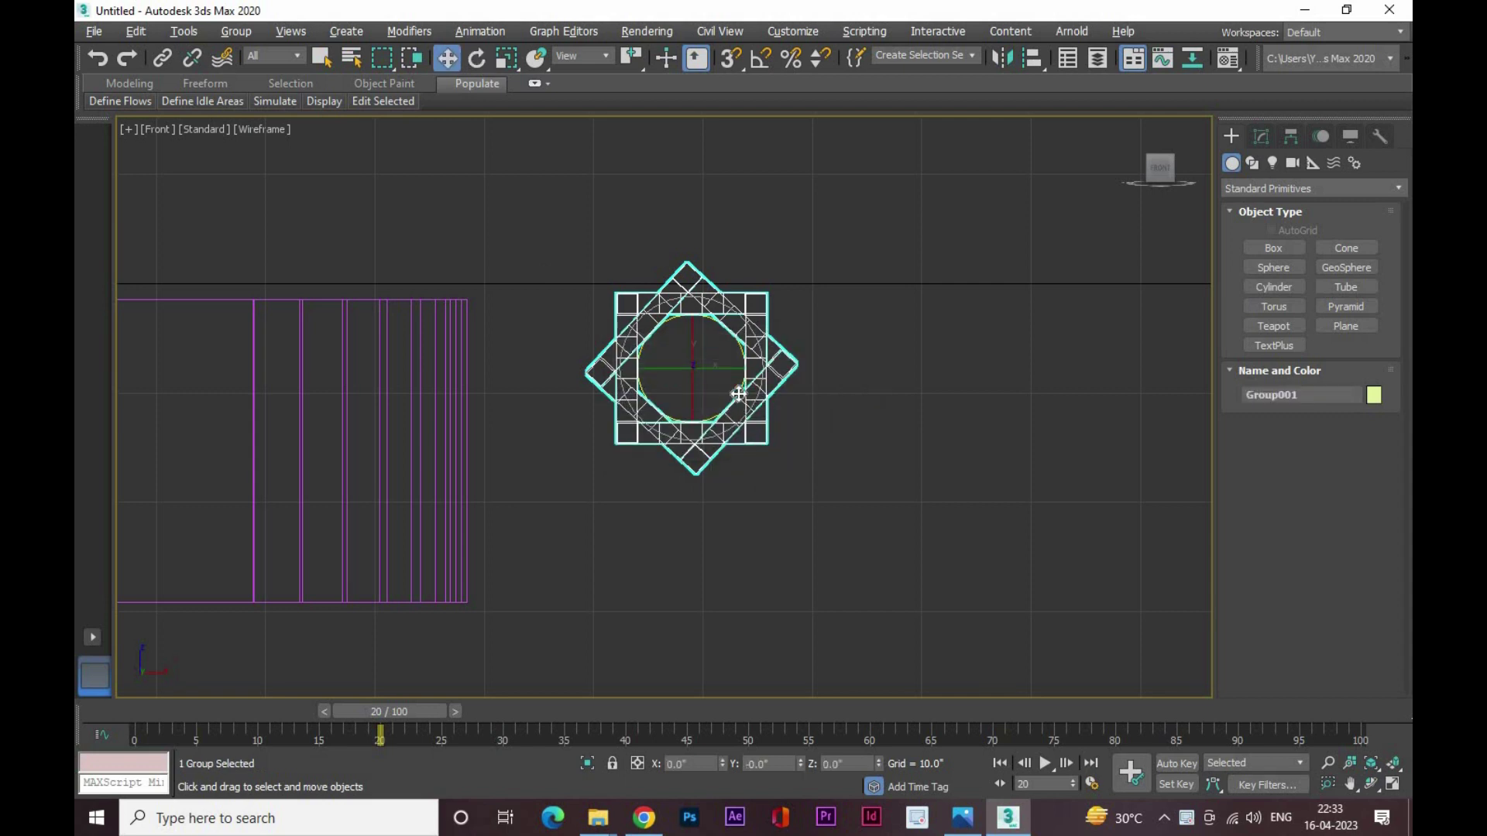
pyautogui.keyDown('shift'); pyautogui.moveTo(748, 368); pyautogui.dragTo(885, 374); pyautogui.keyUp('shift')
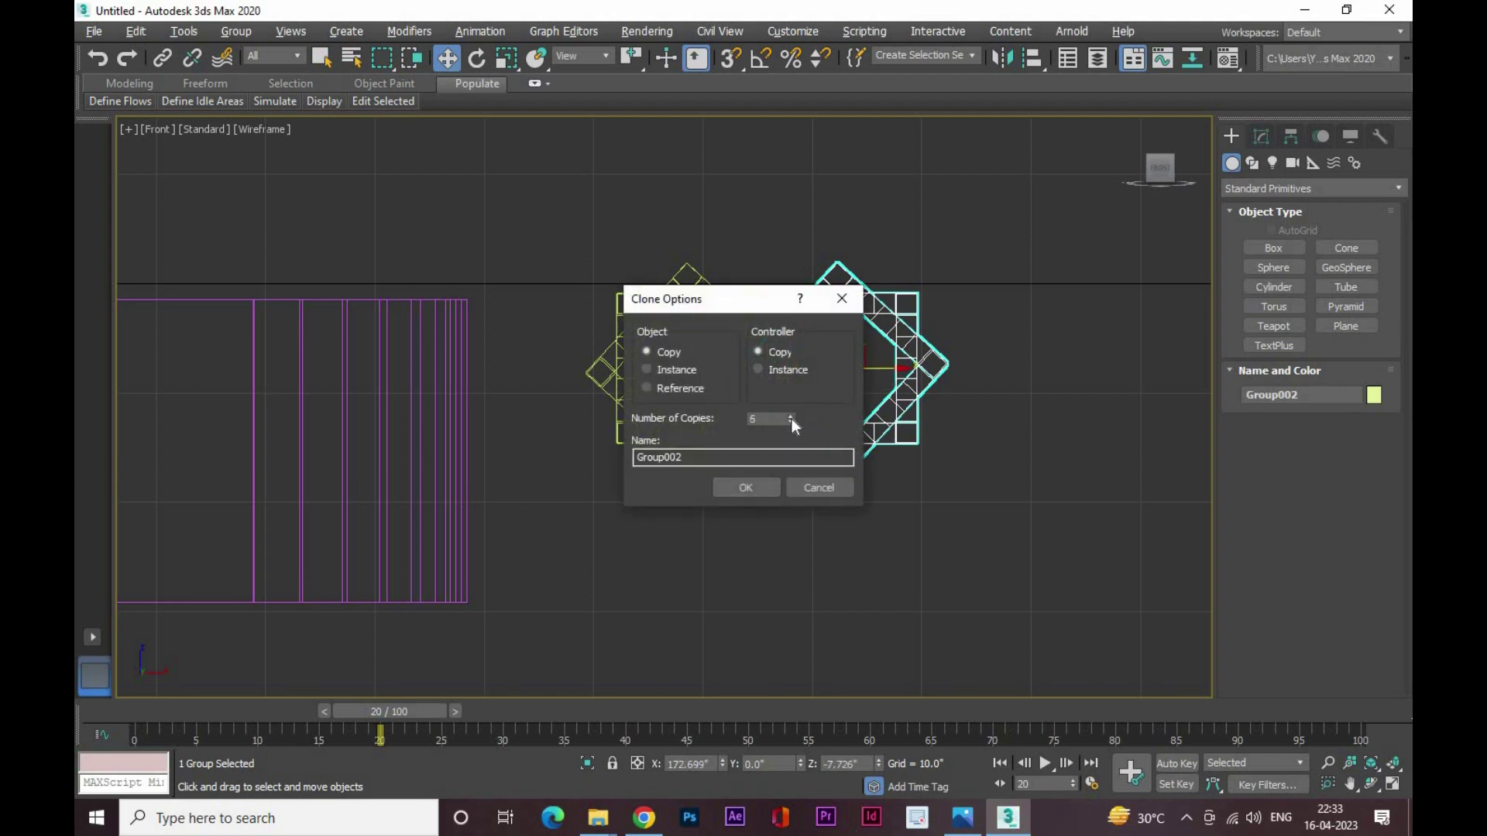
# Confirm the clone count to create 14 star copies in a row, then zoom out
pyautogui.click(746, 487)
pyautogui.scroll(-3, 802, 469)
pyautogui.moveTo(676, 523); pyautogui.dragTo(625, 407, button='middle')
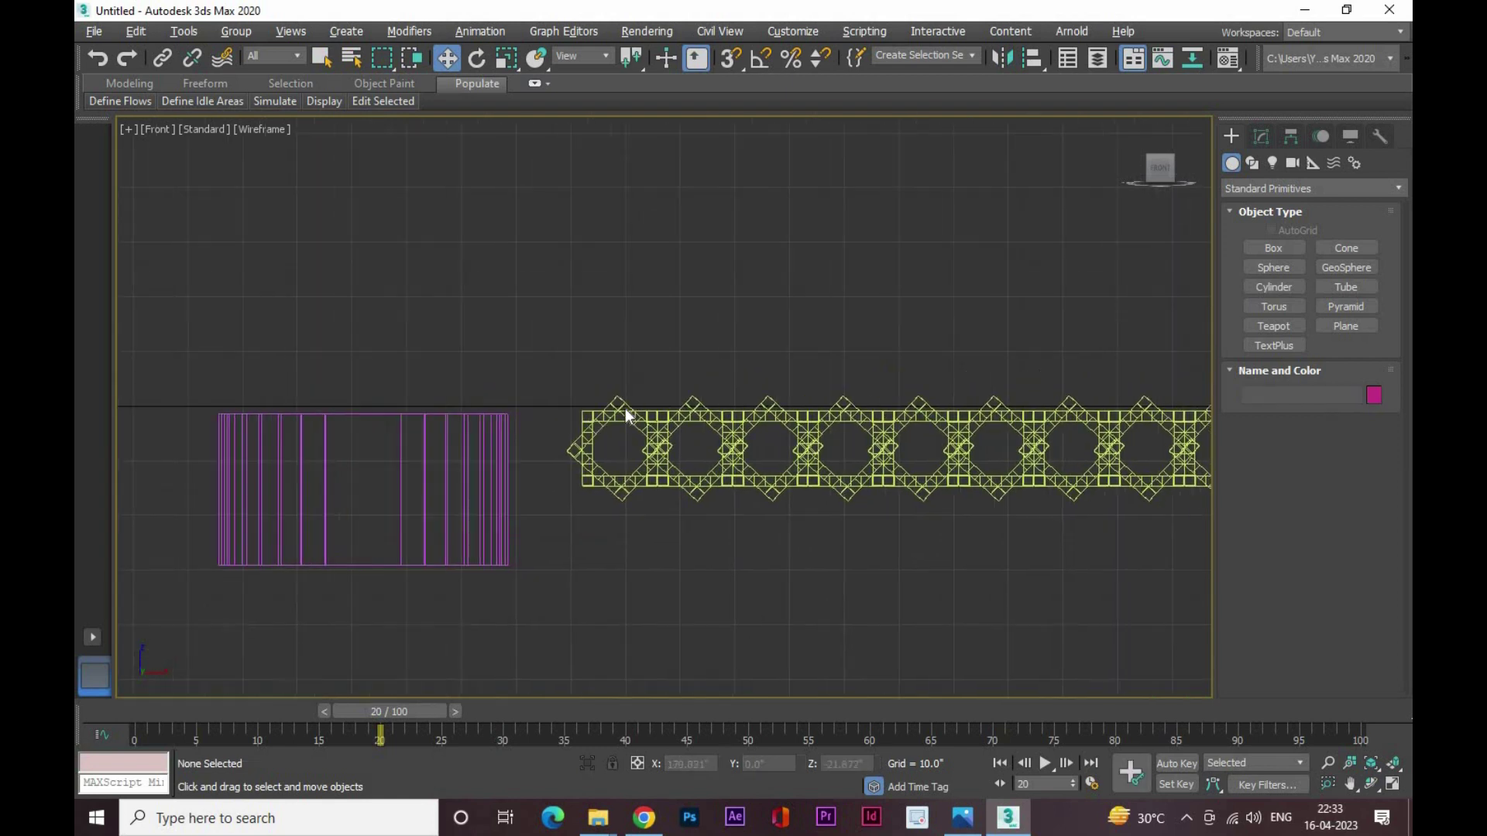
pyautogui.scroll(-2, 624, 408)
pyautogui.scroll(-2, 627, 433)
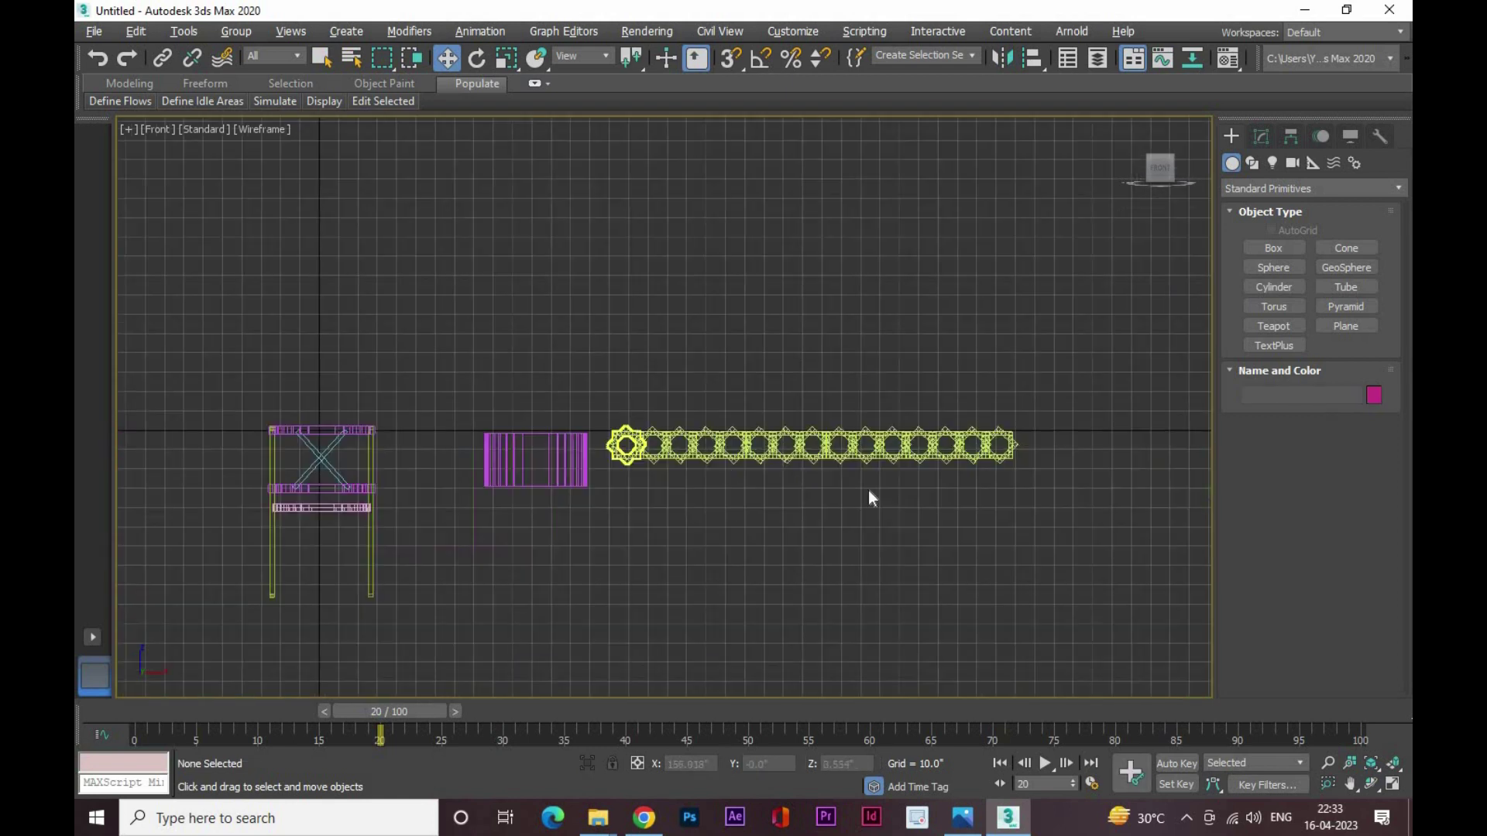
# Shift-drag the star row upward to stack copies into a lattice grid
pyautogui.click(758, 443)
pyautogui.scroll(3, 758, 443)
pyautogui.moveTo(938, 382)
pyautogui.keyDown('shift'); pyautogui.mouseDown()
pyautogui.moveTo(975, 342)
pyautogui.moveTo(968, 358)
pyautogui.mouseUp(); pyautogui.keyUp('shift')
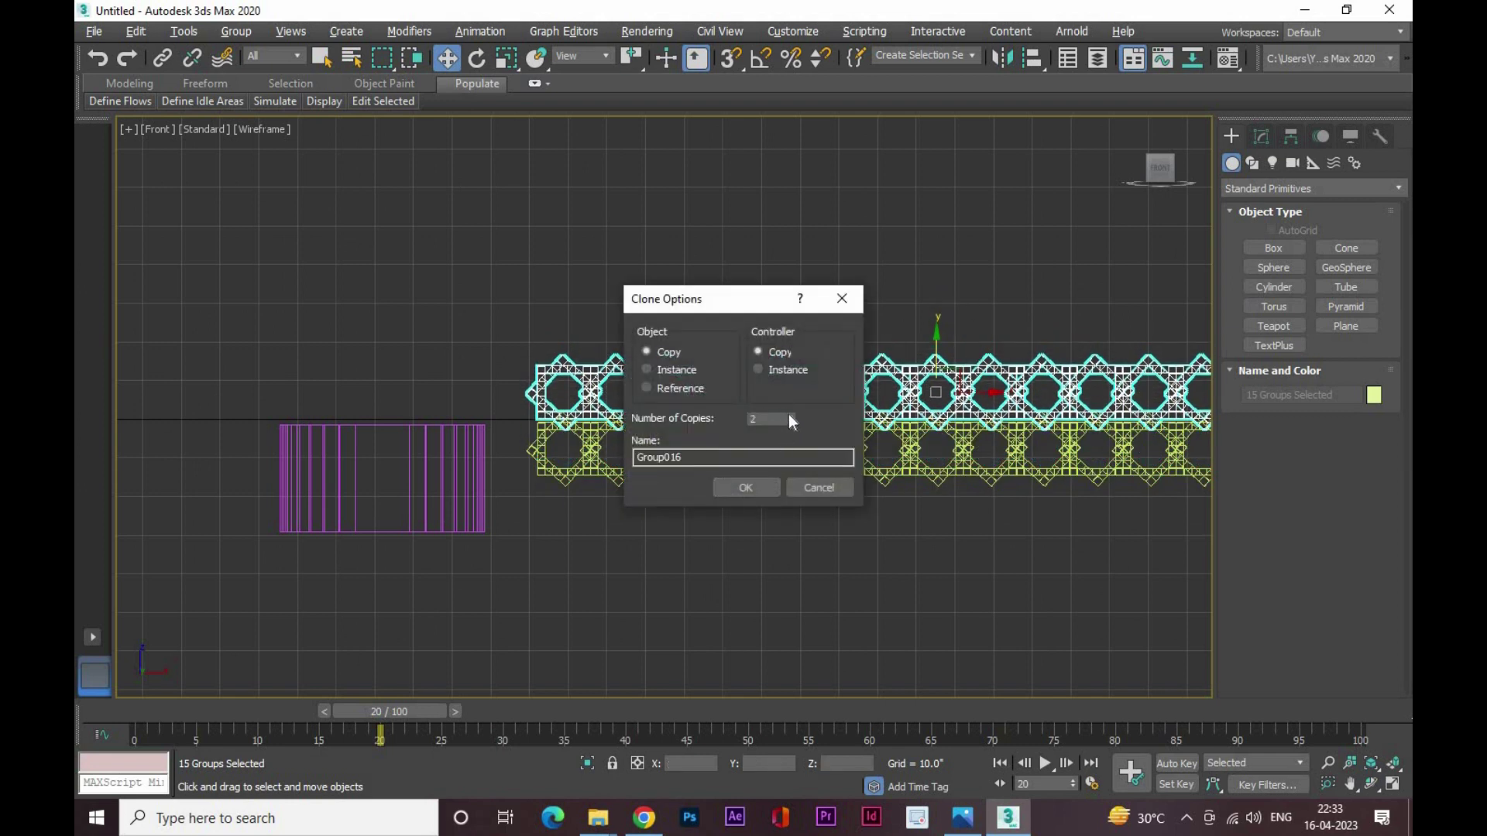
pyautogui.click(762, 486)
pyautogui.scroll(-2, 802, 511)
# Scale the whole star grid down and move it onto the ground line
pyautogui.click(778, 575)
pyautogui.moveTo(778, 575); pyautogui.dragTo(723, 652, button='middle')
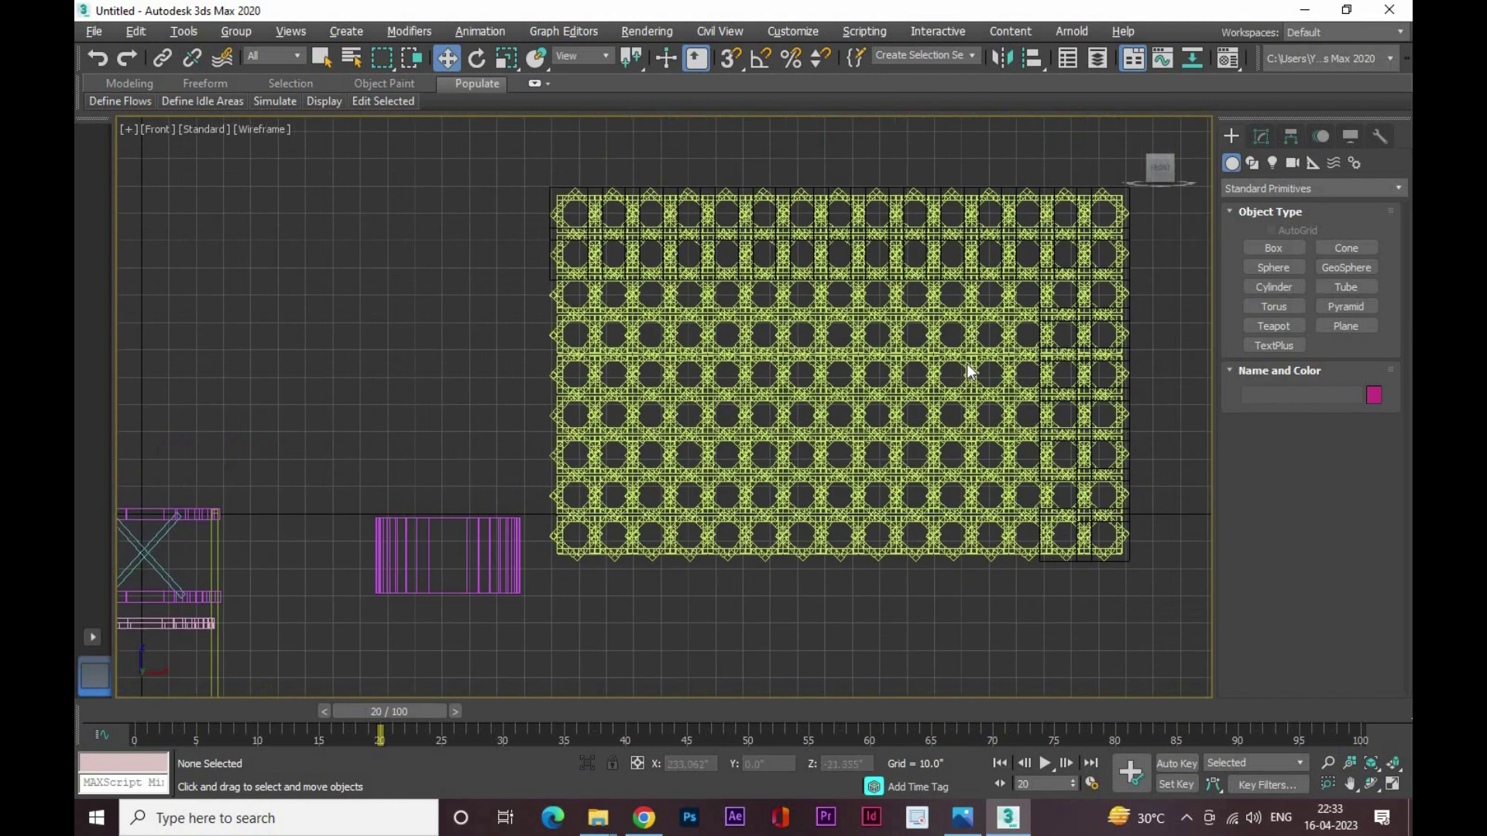
pyautogui.scroll(-3, 802, 602)
pyautogui.moveTo(641, 689); pyautogui.dragTo(645, 683)
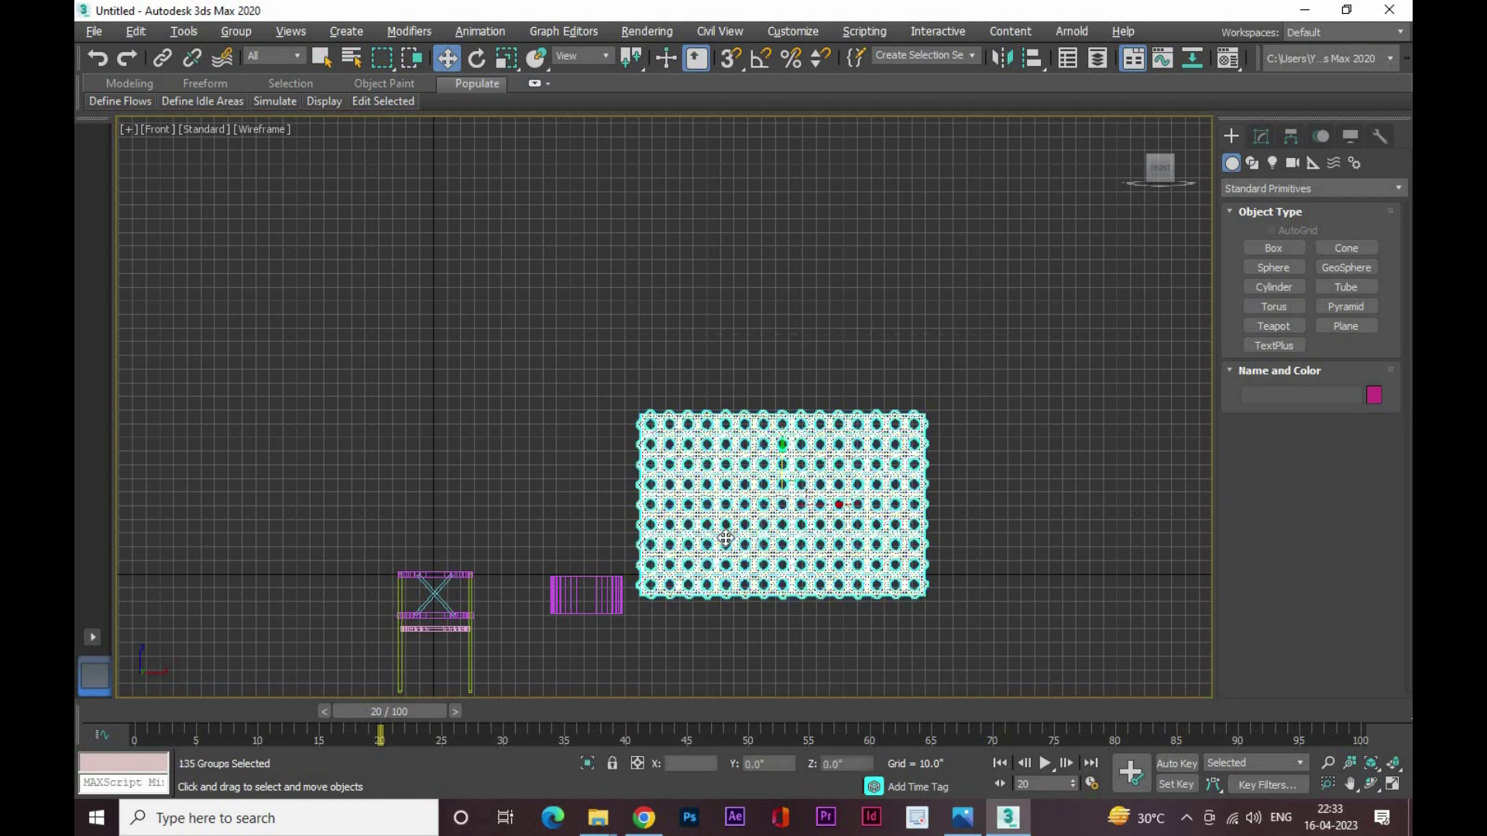
pyautogui.moveTo(779, 628); pyautogui.dragTo(771, 755)
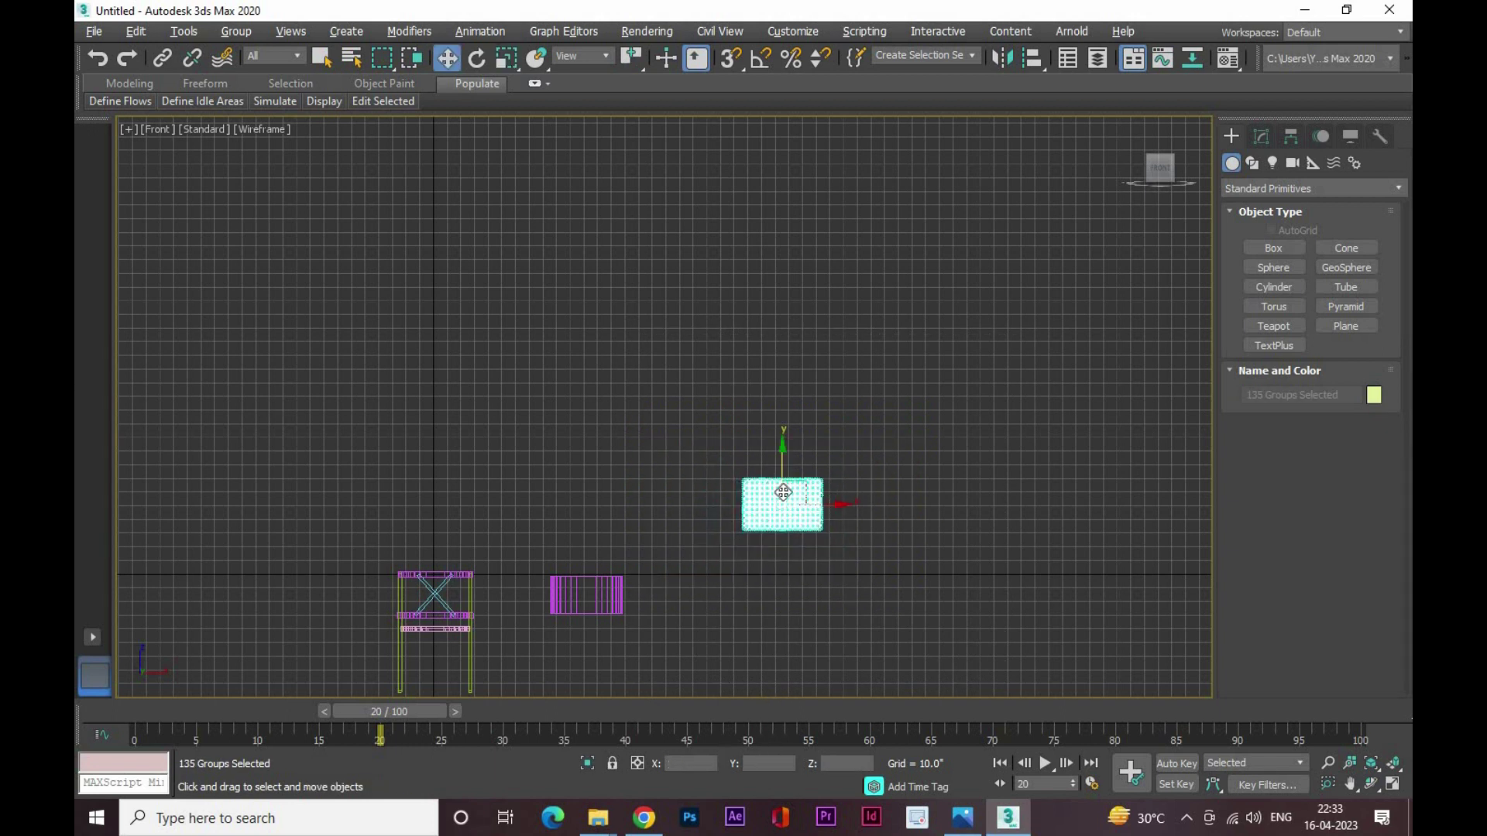
pyautogui.moveTo(774, 567)
pyautogui.mouseDown()
pyautogui.moveTo(780, 605)
pyautogui.moveTo(685, 609)
pyautogui.mouseUp()
pyautogui.scroll(2, 648, 621)
pyautogui.scroll(5, 654, 580)
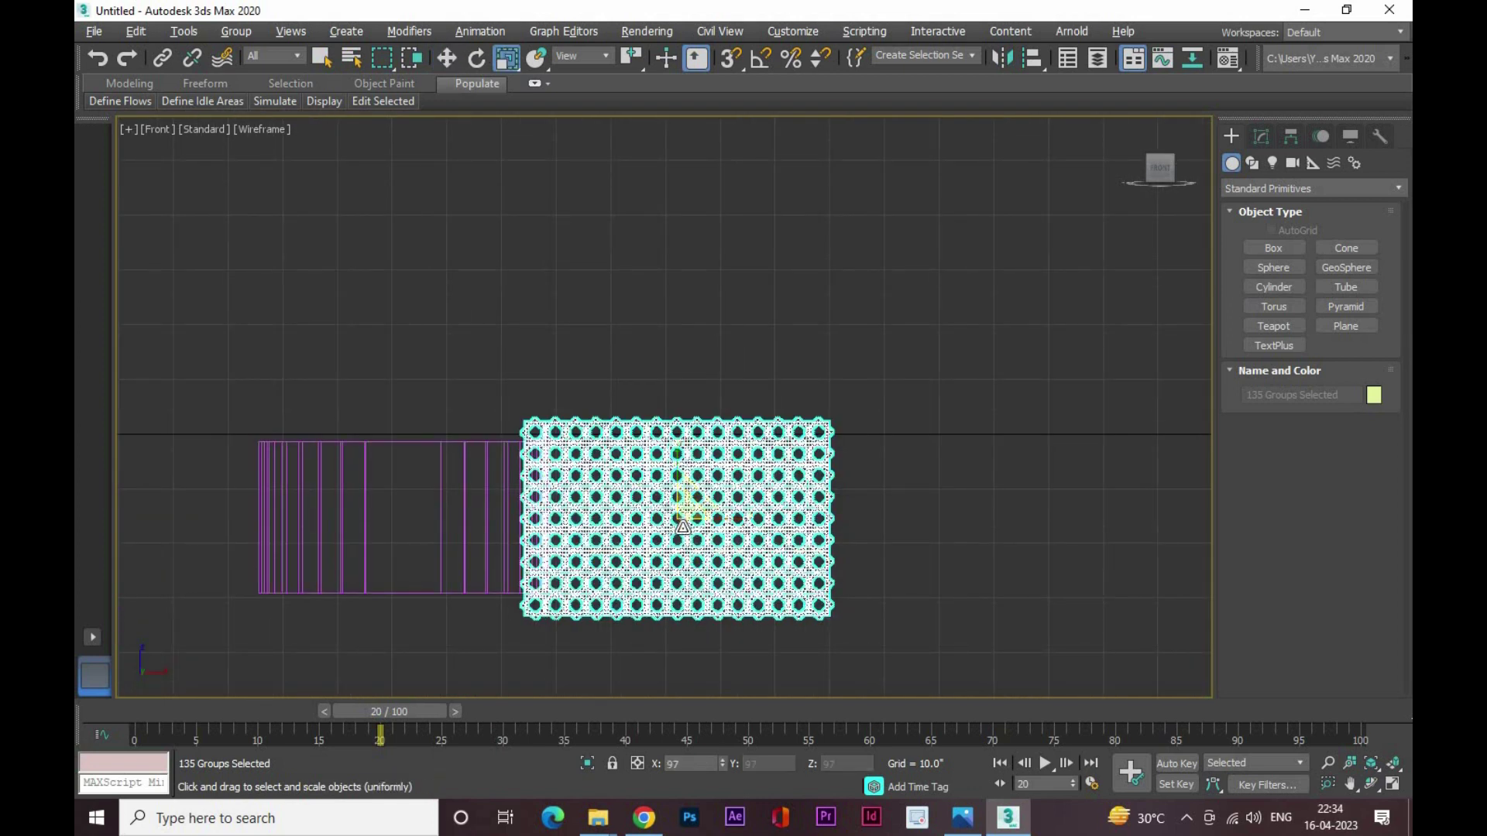
pyautogui.moveTo(683, 528); pyautogui.dragTo(684, 531)
pyautogui.moveTo(676, 542); pyautogui.dragTo(661, 550, button='middle')
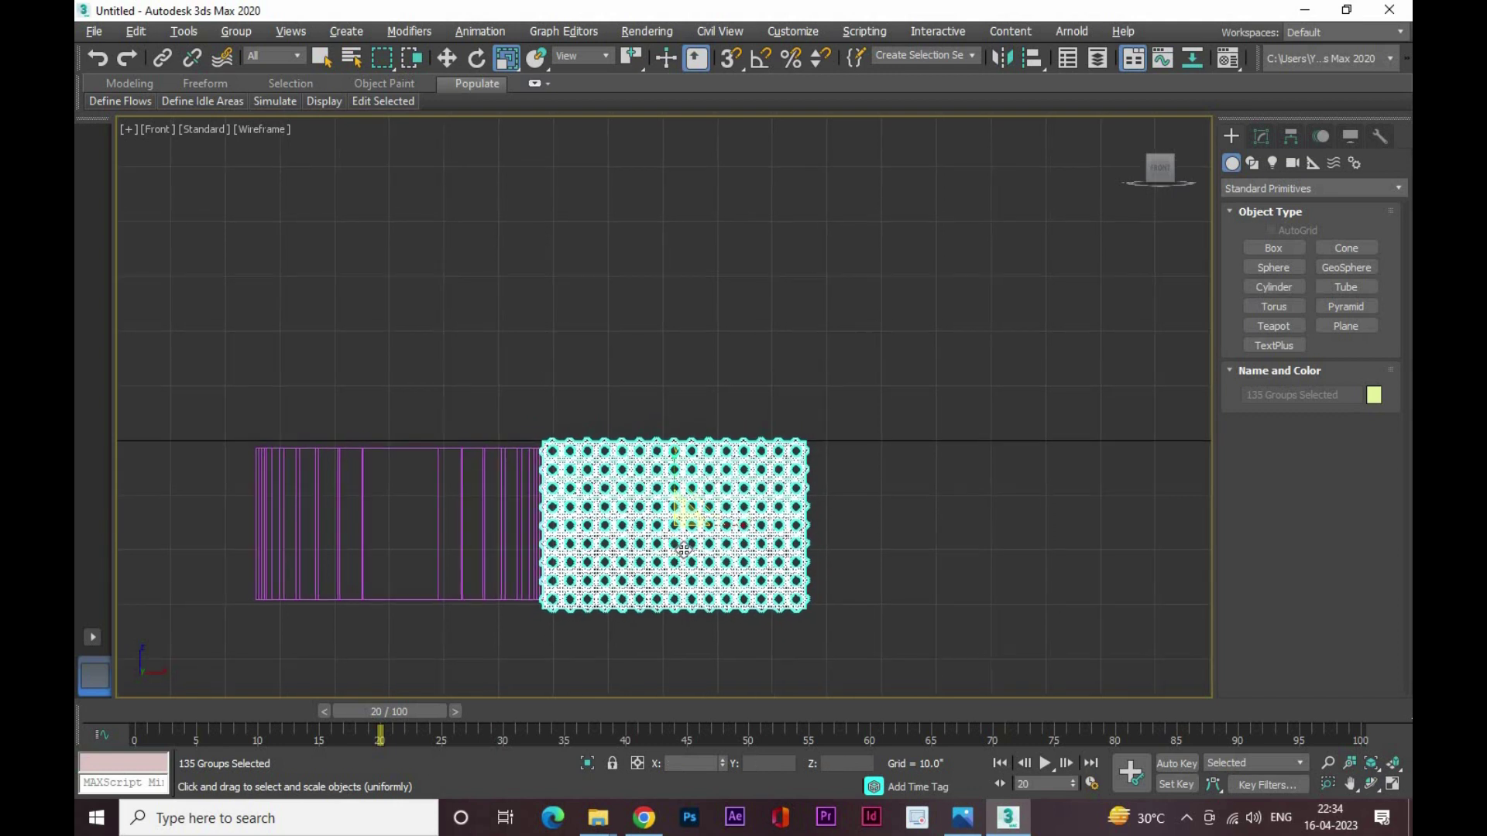
# Copy the grid to its right, butt it against the original, and select both grids
pyautogui.press('w')
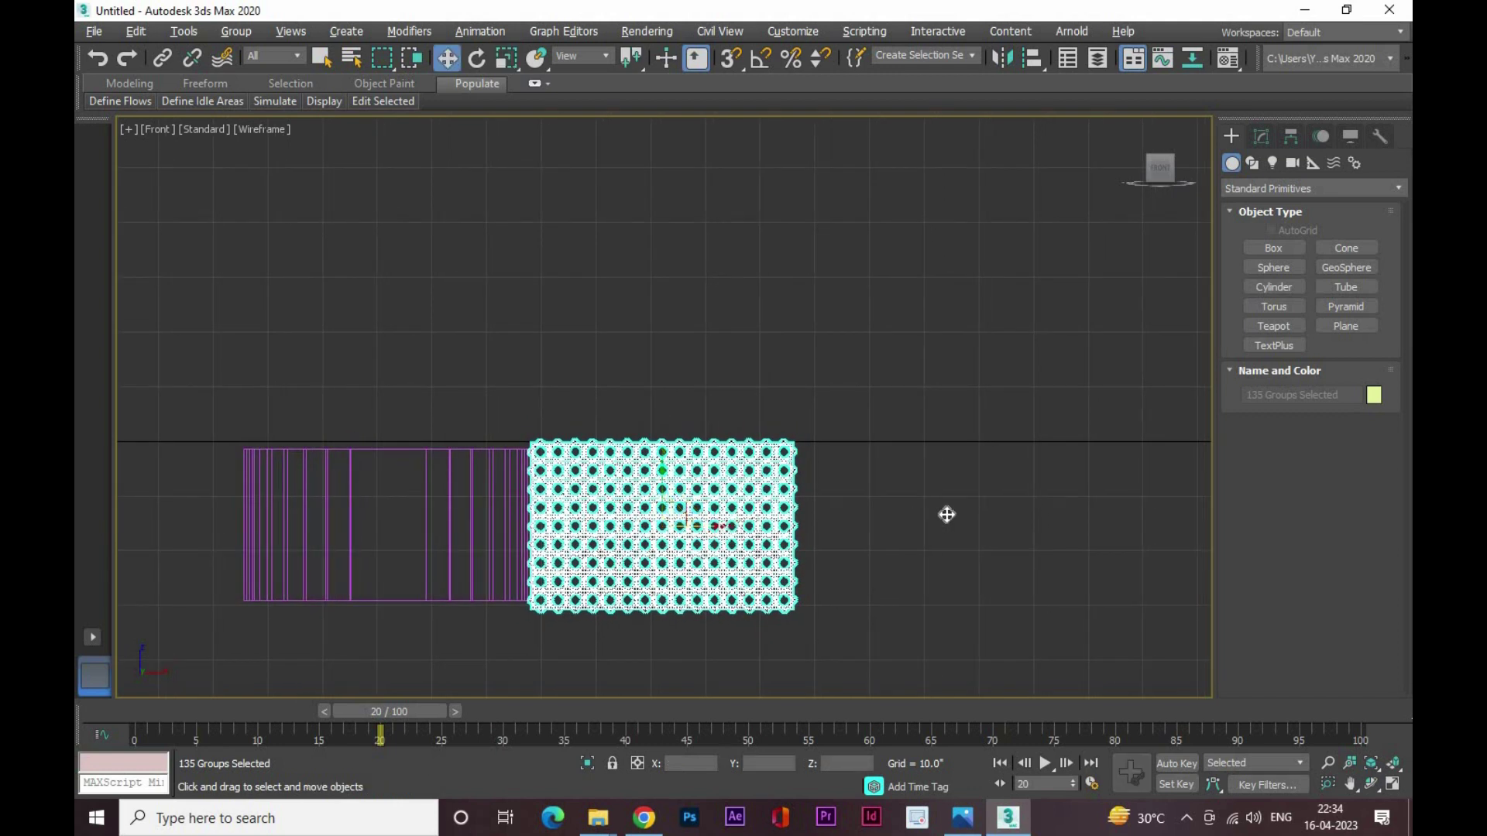
pyautogui.keyDown('shift'); pyautogui.moveTo(715, 520); pyautogui.dragTo(988, 523); pyautogui.keyUp('shift')
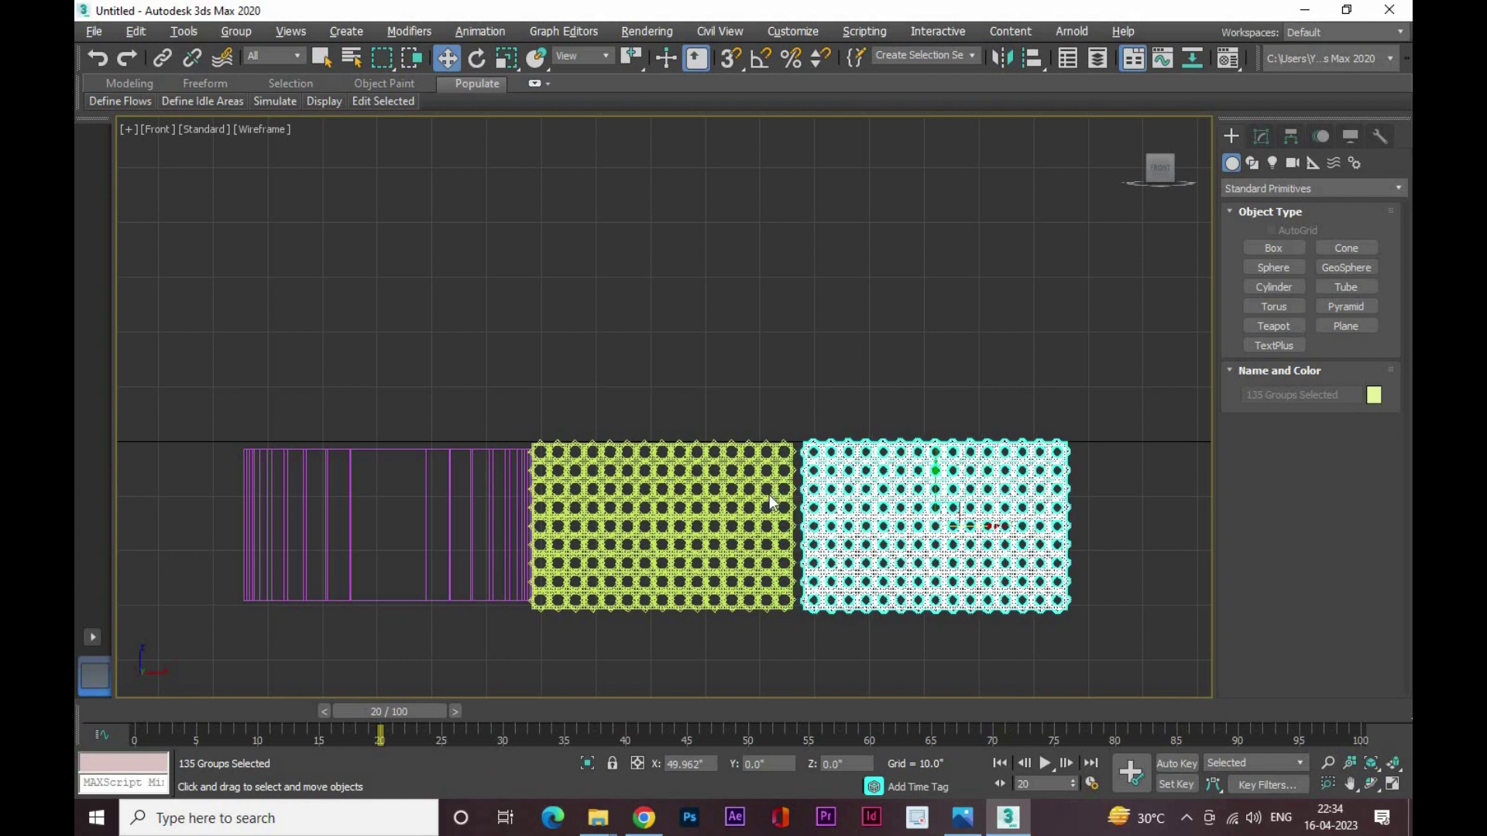
pyautogui.click(747, 486)
pyautogui.scroll(2, 972, 526)
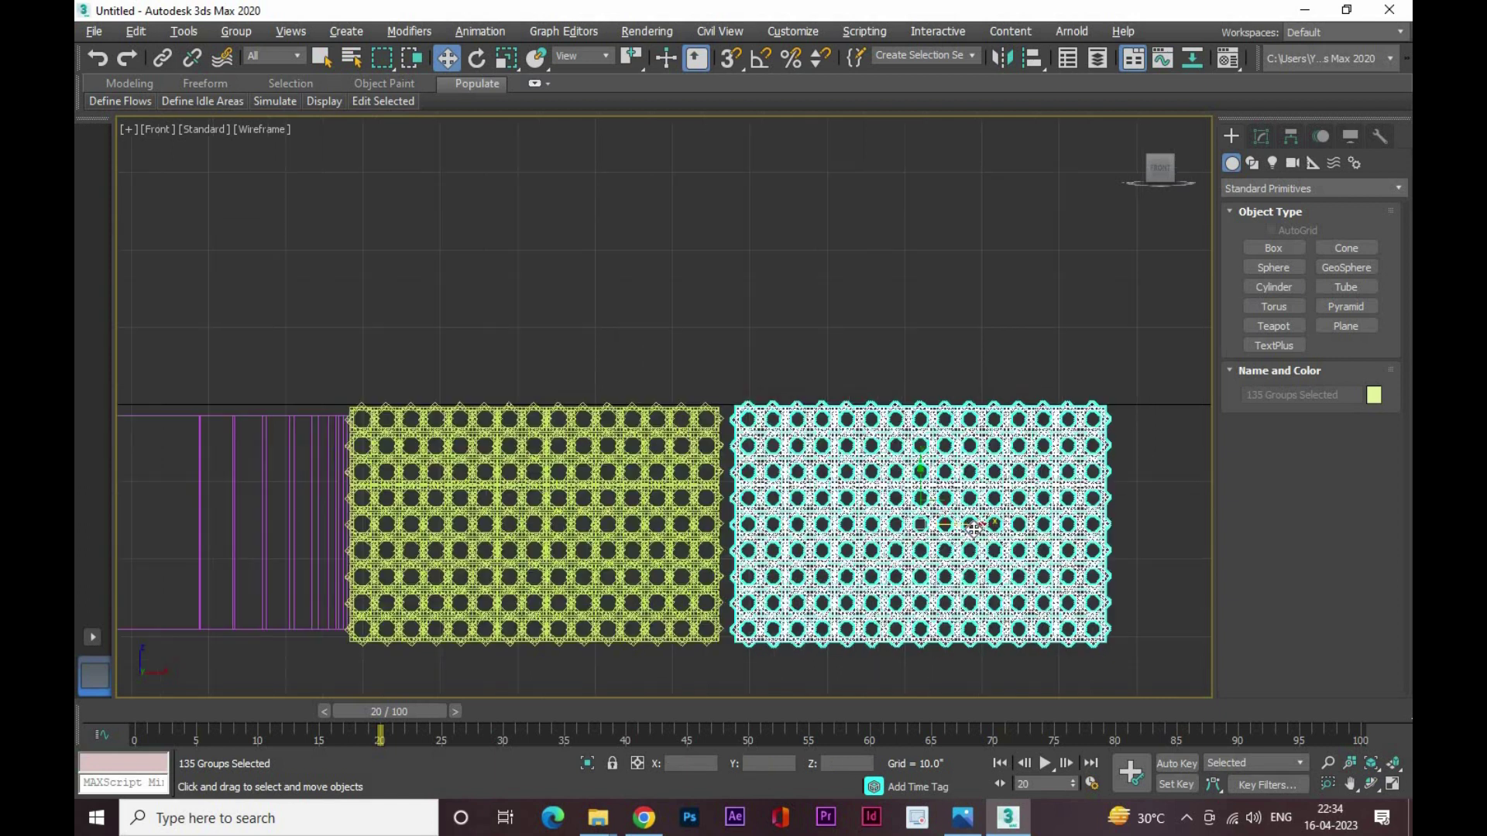
pyautogui.scroll(2, 972, 529)
pyautogui.moveTo(908, 523); pyautogui.dragTo(882, 523)
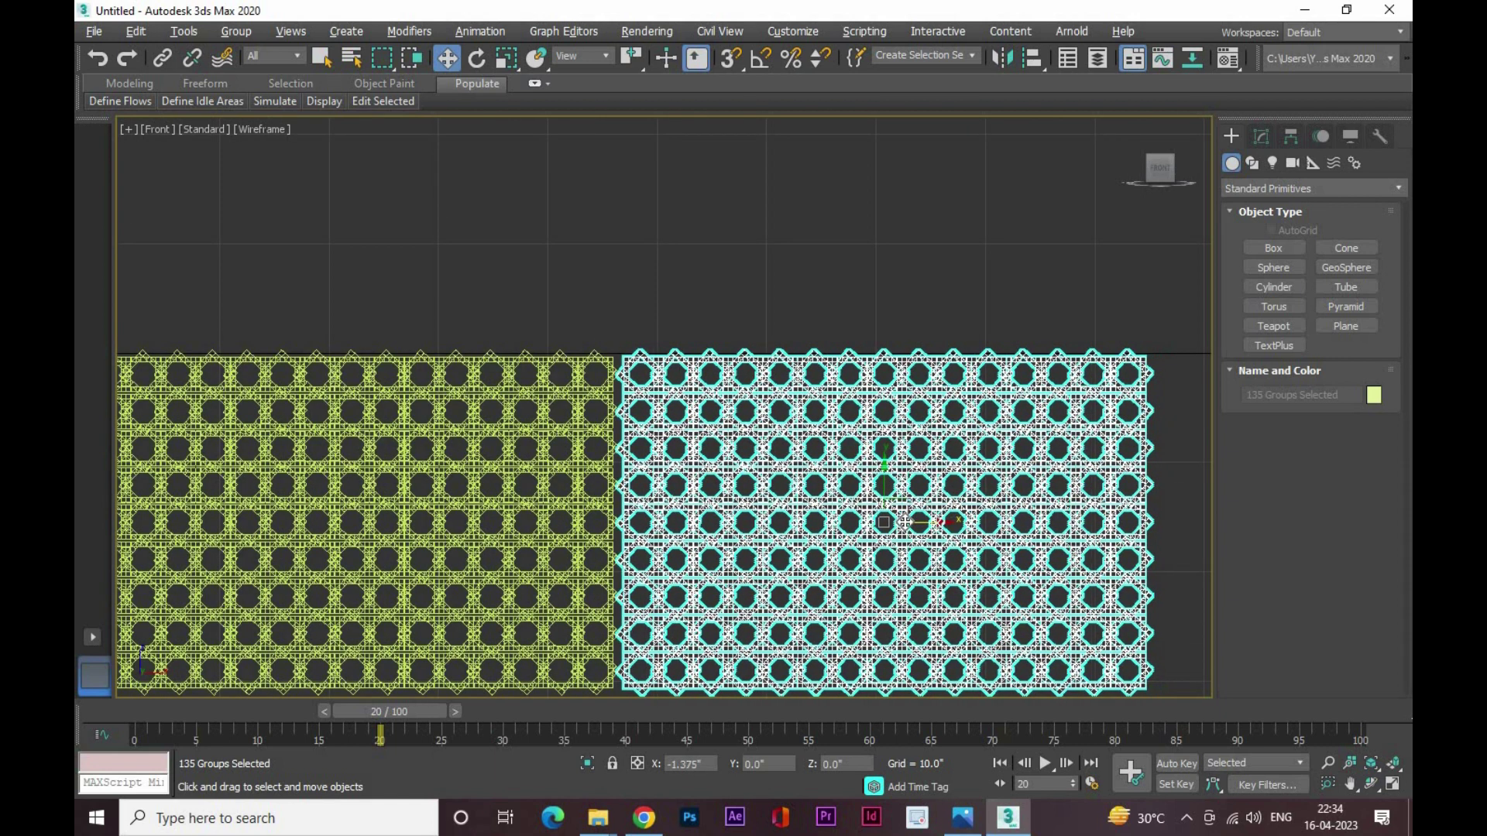
pyautogui.click(985, 291)
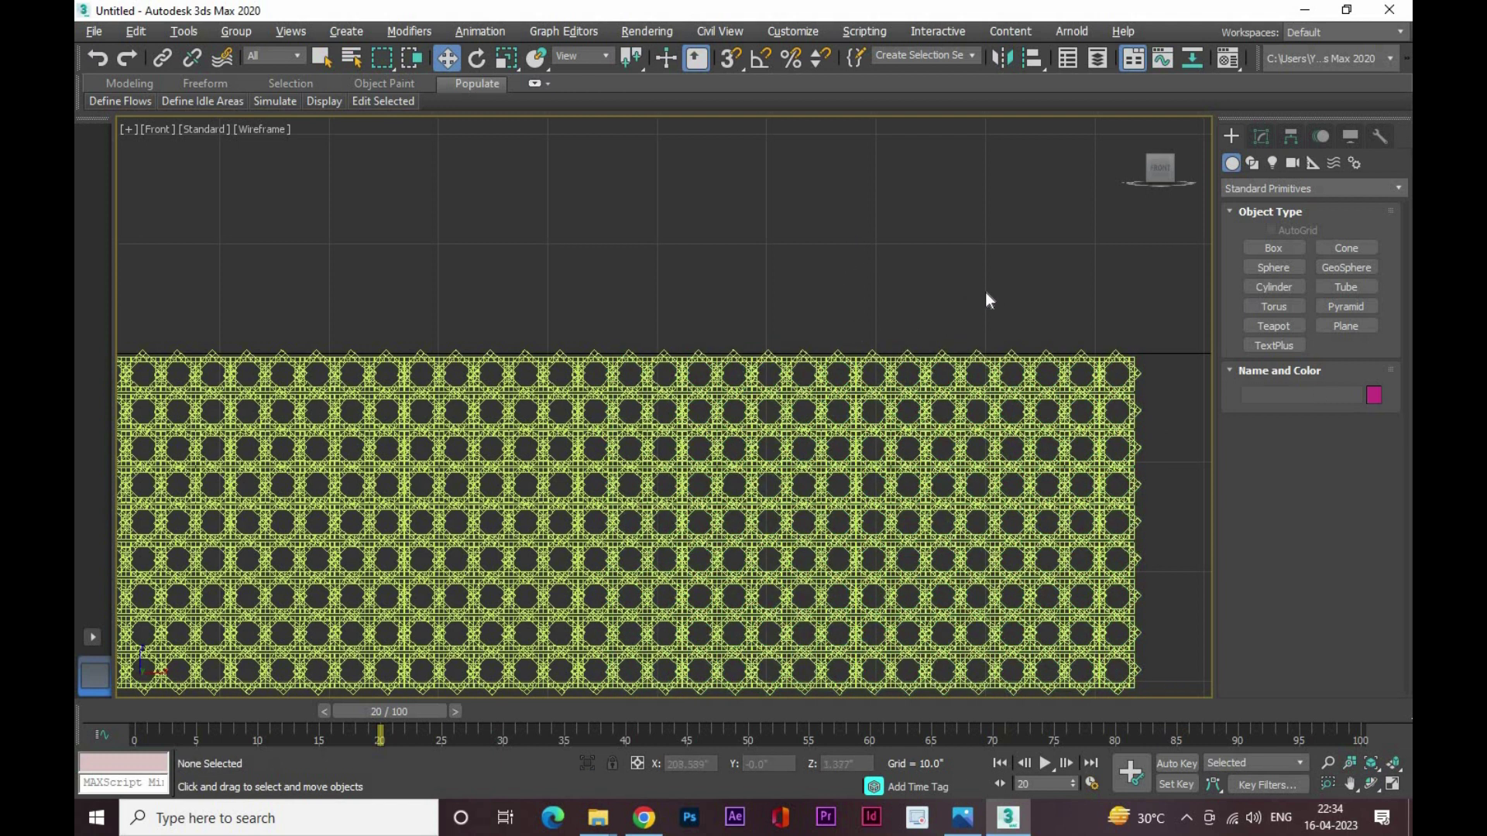
pyautogui.scroll(-2, 985, 291)
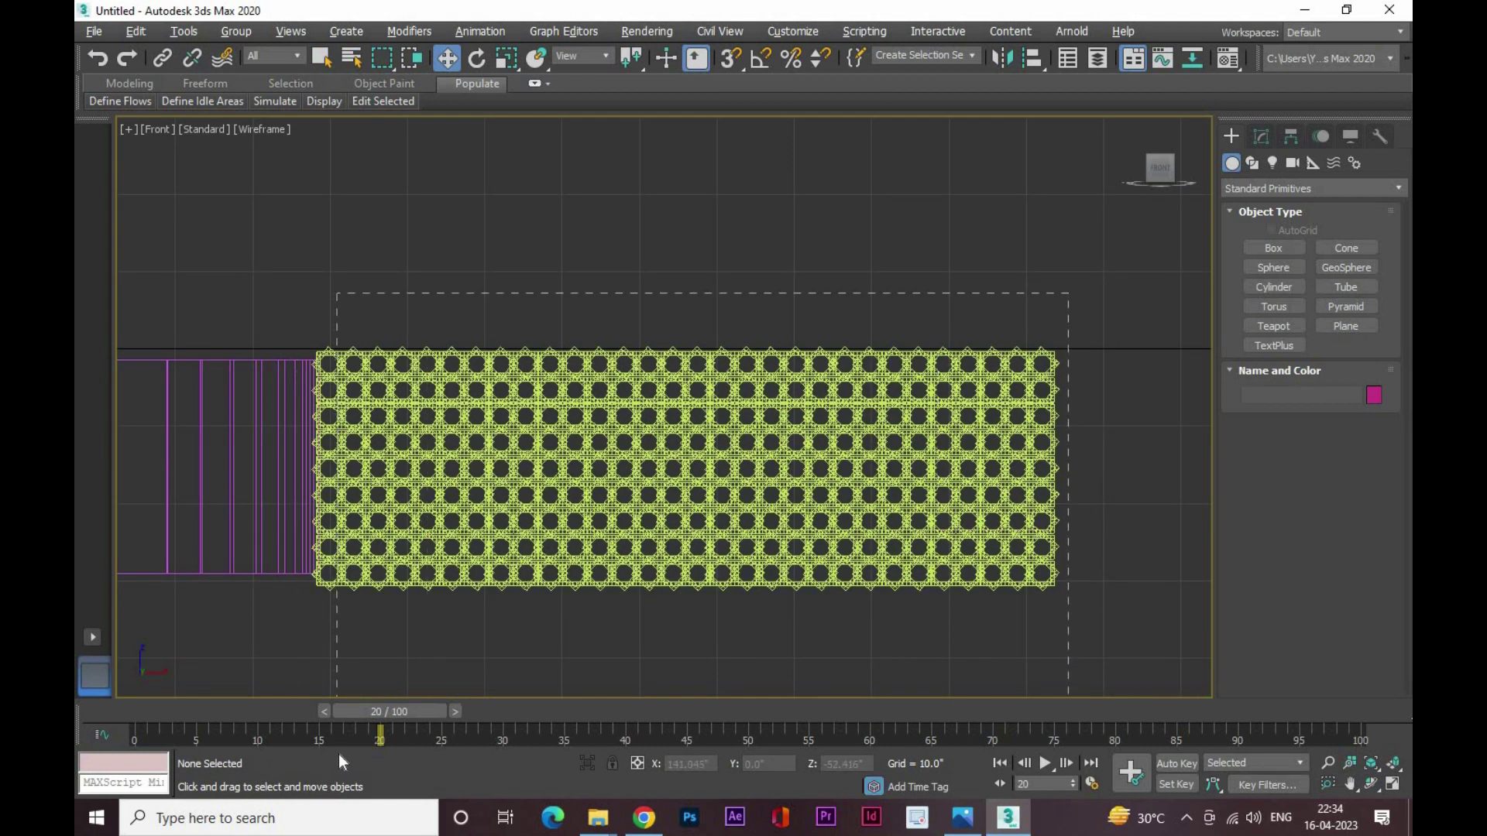
pyautogui.moveTo(1068, 293); pyautogui.dragTo(258, 693)
# Group both star grids as Group271 and return to the four-view layout
pyautogui.rightClick(567, 482)
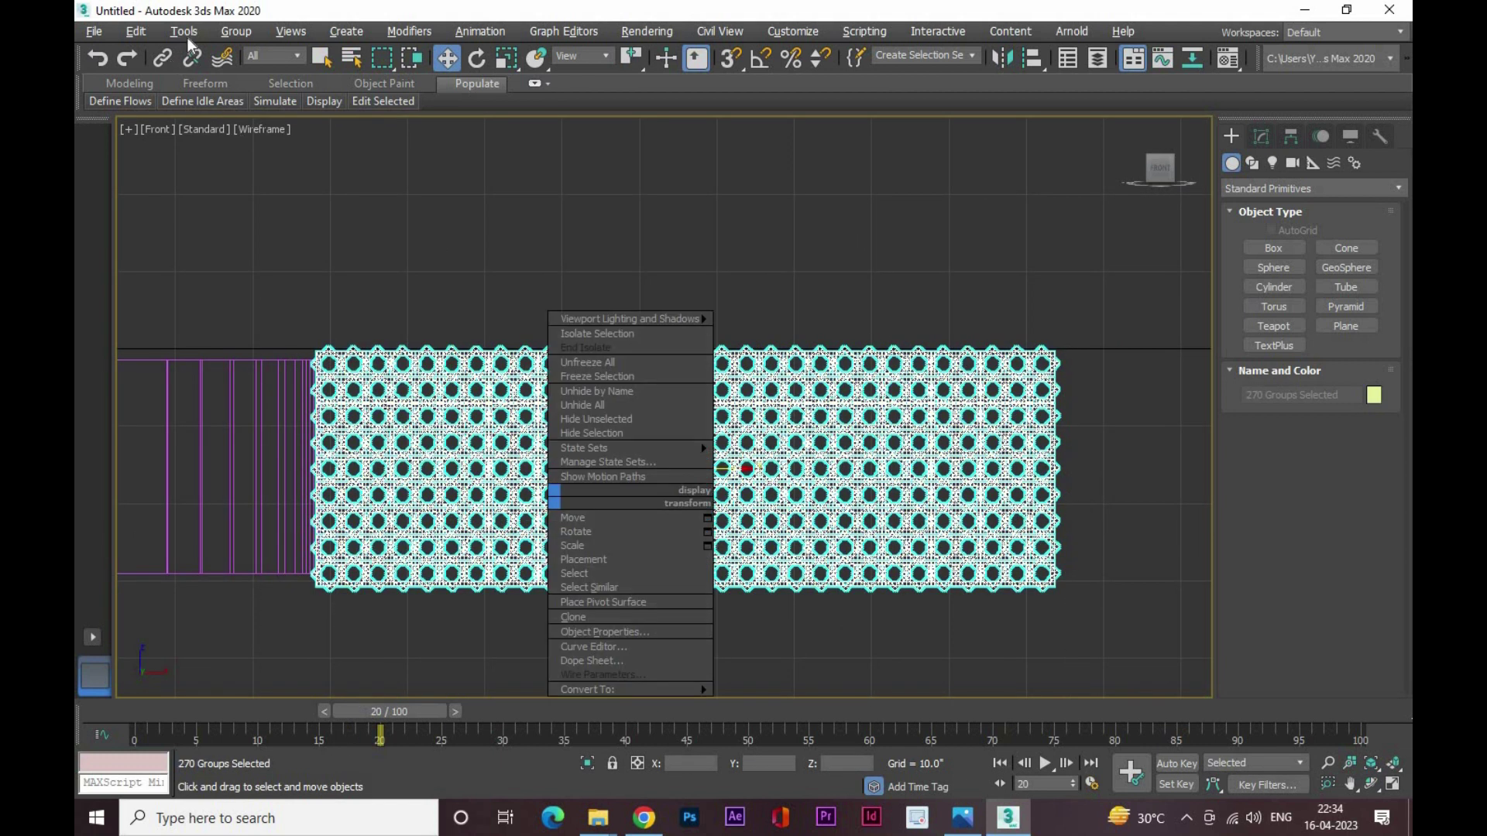
pyautogui.click(251, 32)
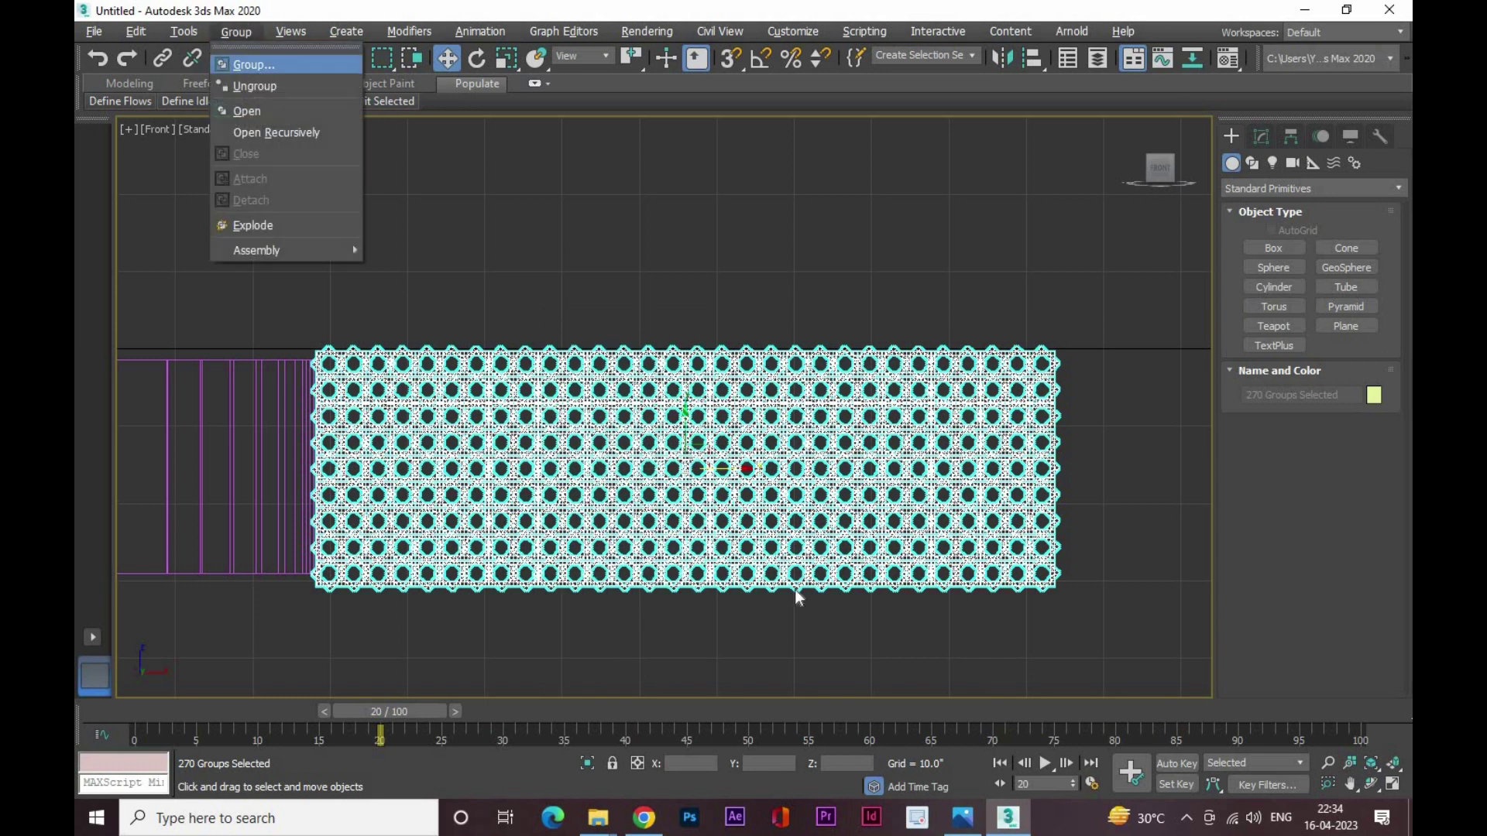
pyautogui.press('Return')
pyautogui.click(758, 437)
pyautogui.hotkey('alt', 'w')
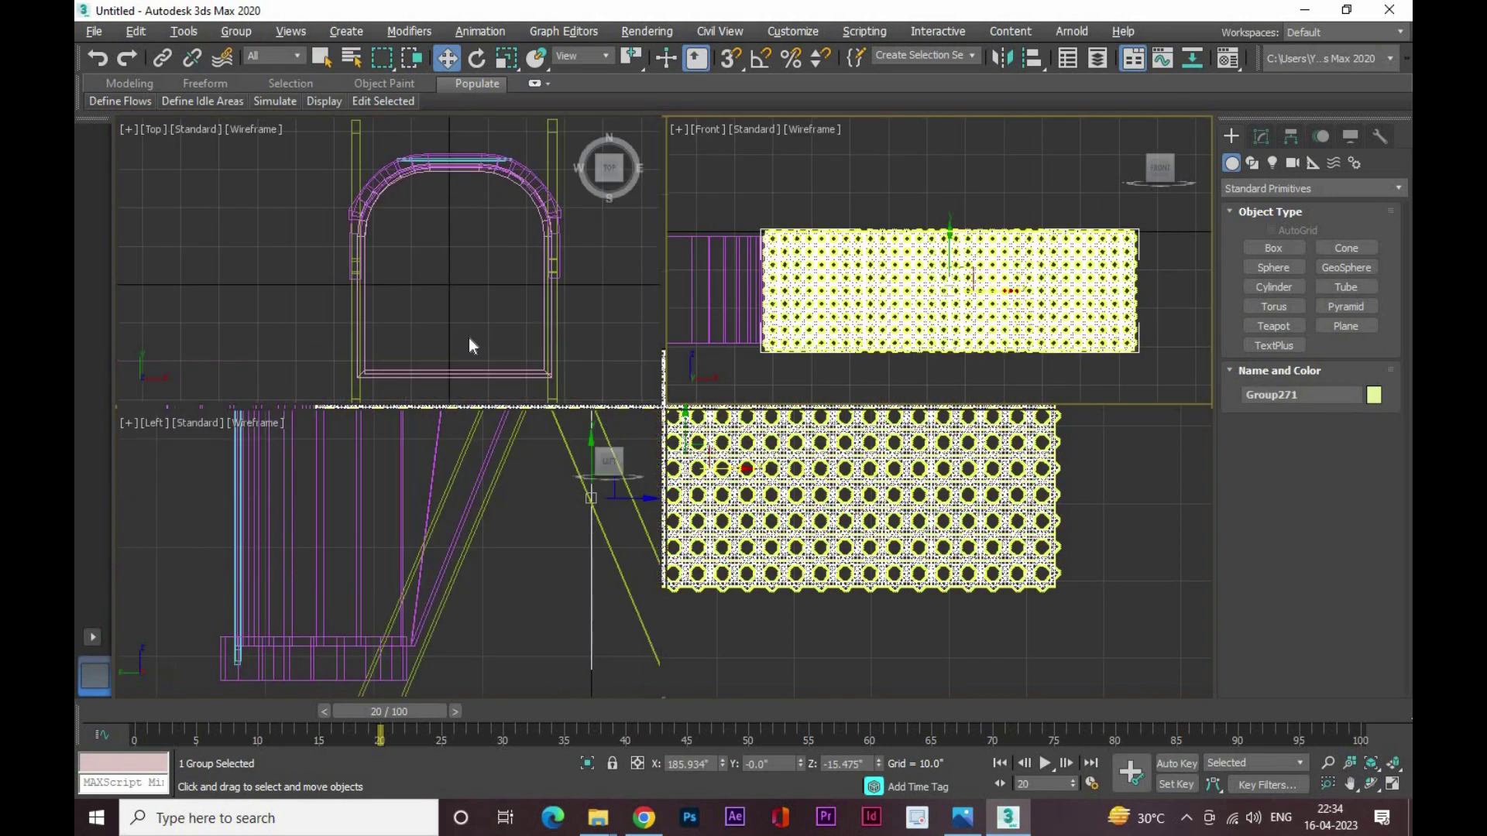
# Move Group271 along X in the Top view until it is centred on the backrest
pyautogui.scroll(-5, 464, 348)
pyautogui.scroll(-3, 504, 341)
pyautogui.scroll(-2, 575, 335)
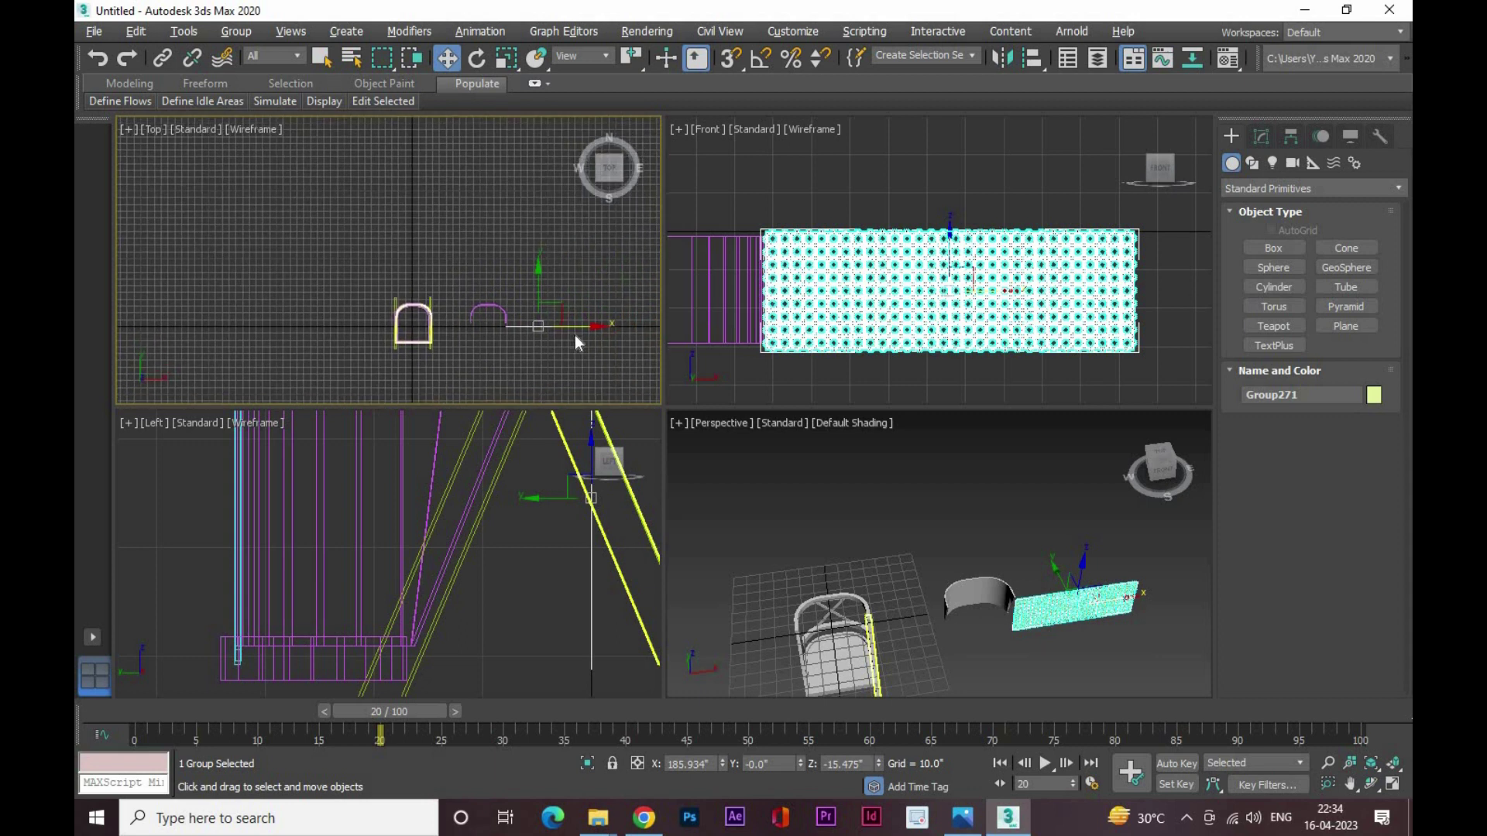
pyautogui.moveTo(582, 331); pyautogui.dragTo(439, 333)
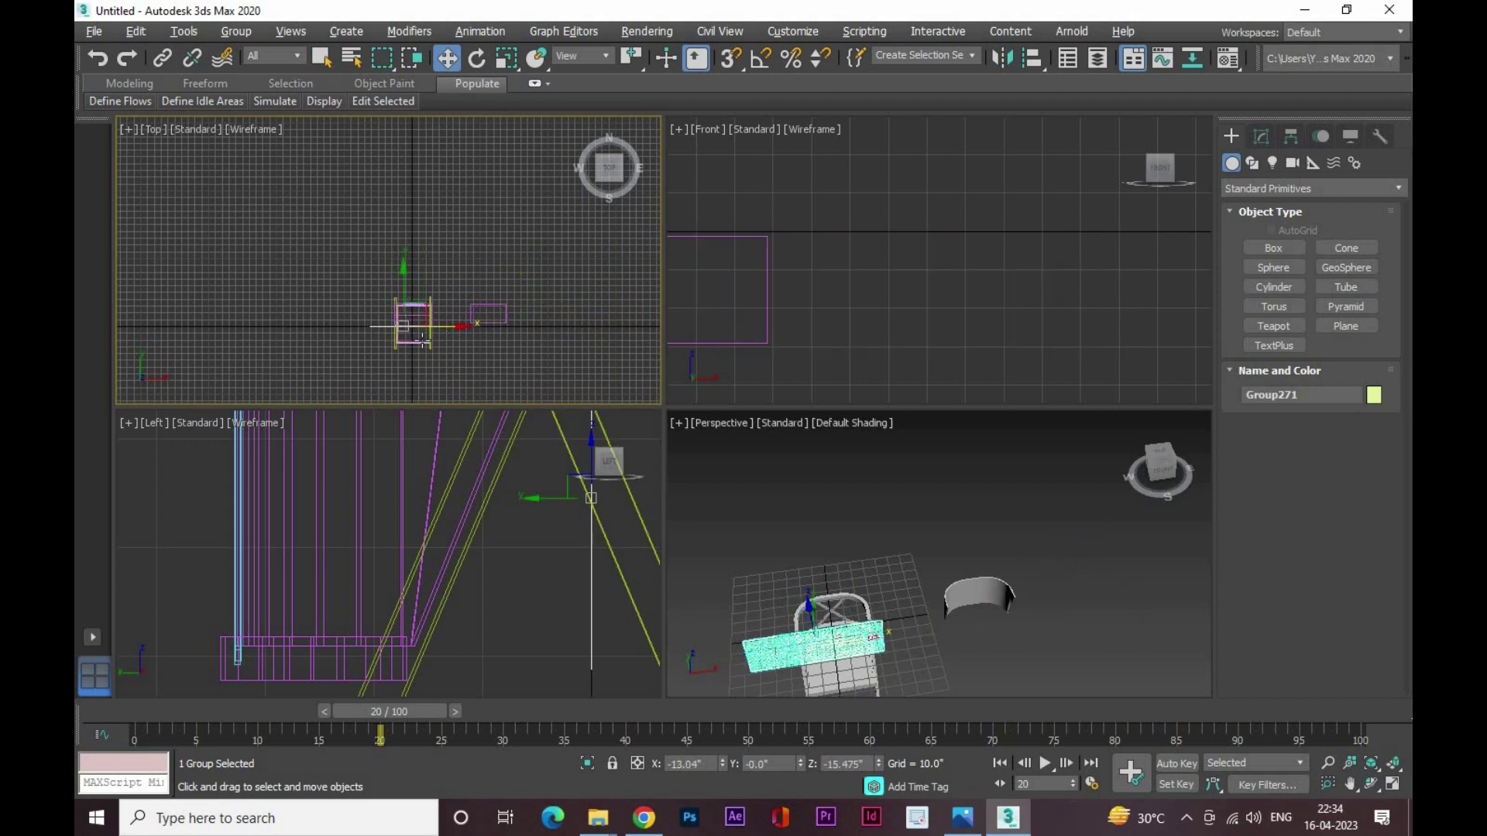
pyautogui.scroll(5, 423, 340)
pyautogui.scroll(3, 431, 336)
pyautogui.scroll(-1, 431, 335)
pyautogui.scroll(1, 379, 295)
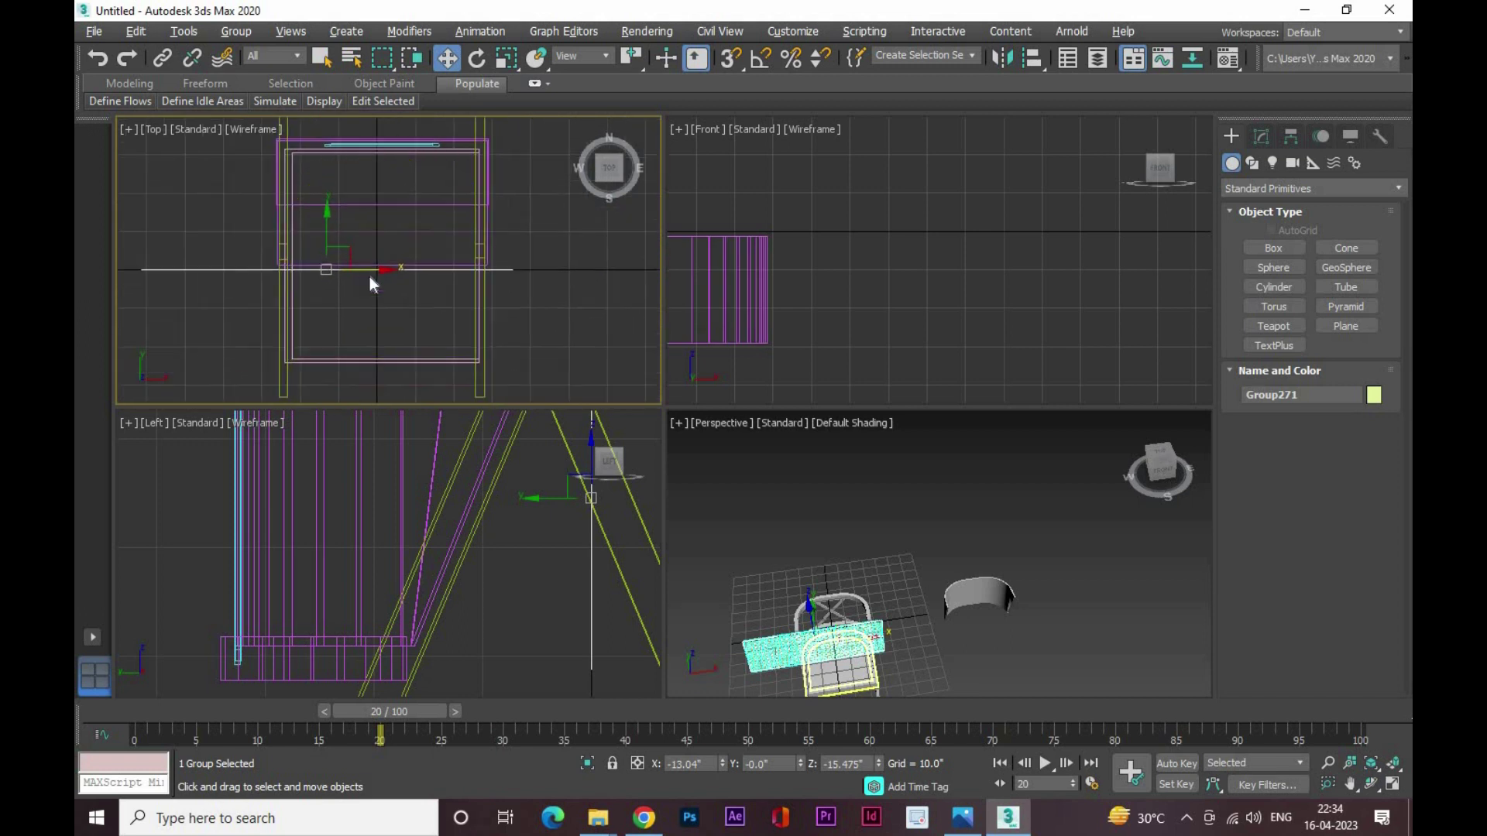
pyautogui.moveTo(405, 273); pyautogui.dragTo(420, 272)
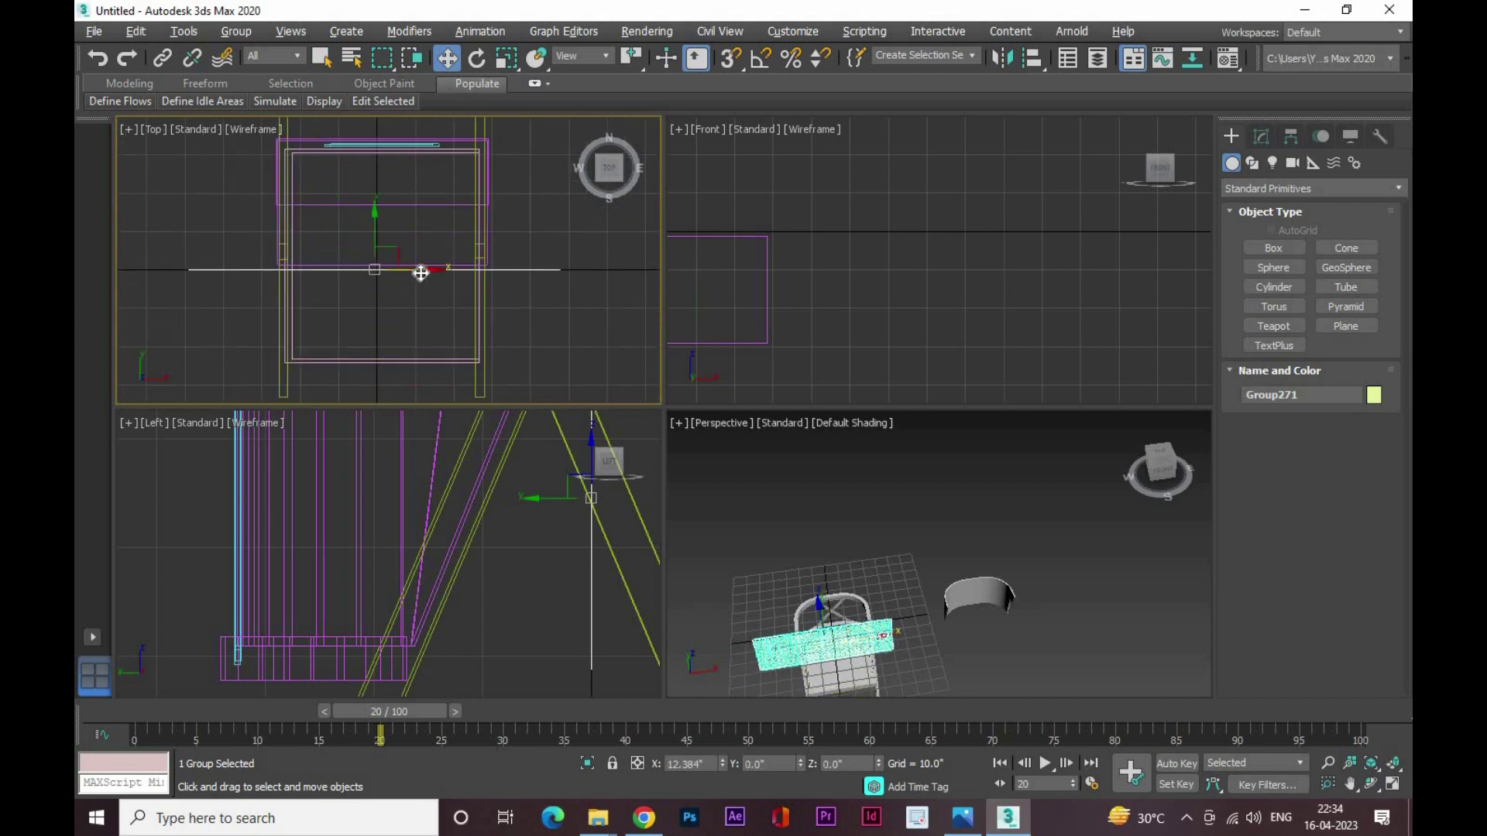
# Add a Bend modifier to the lattice panel and tune Angle 164.5 and Direction 90.5
pyautogui.click(1262, 136)
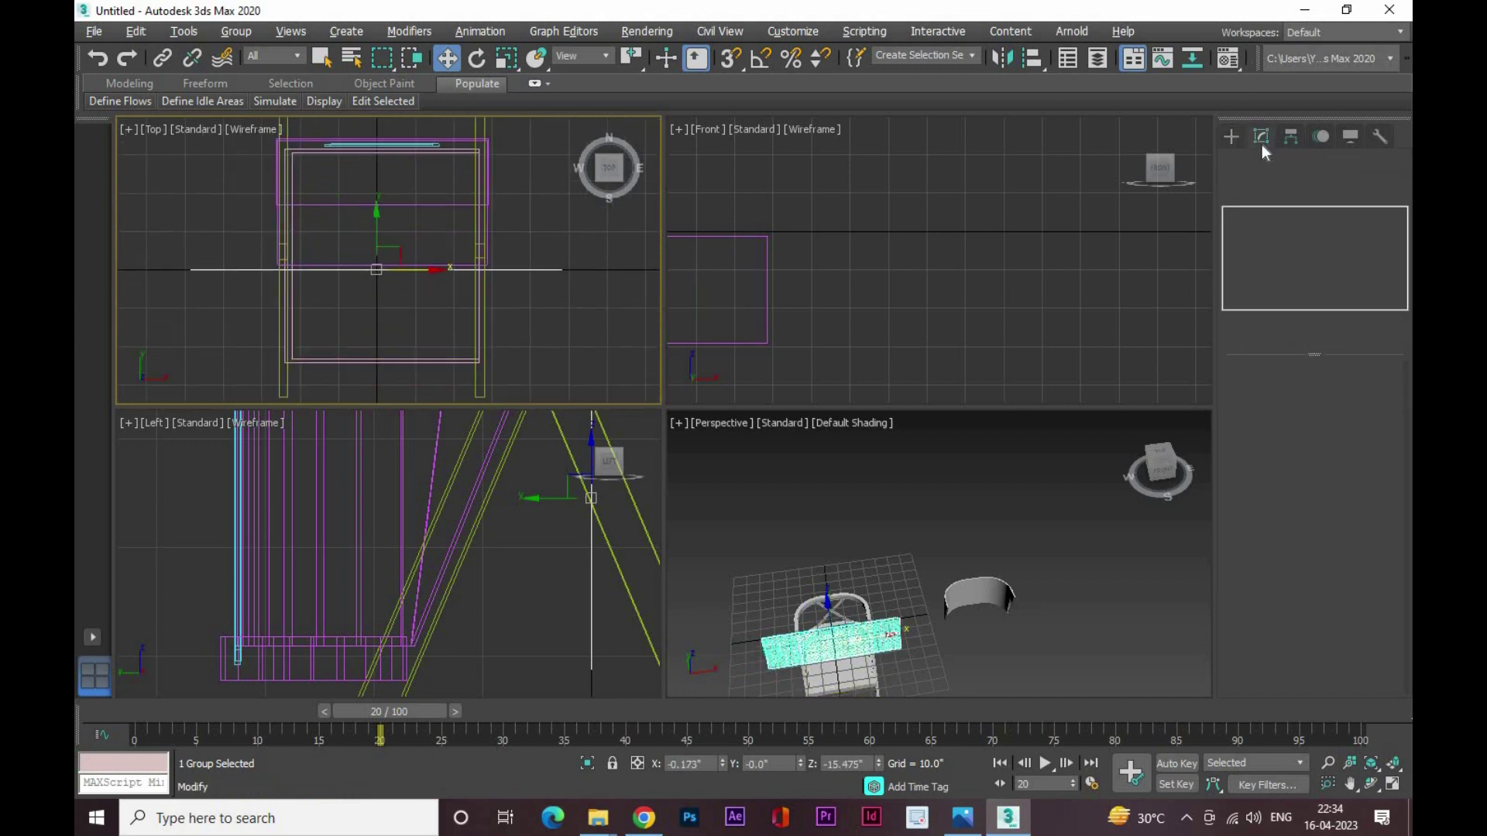
pyautogui.click(1276, 195)
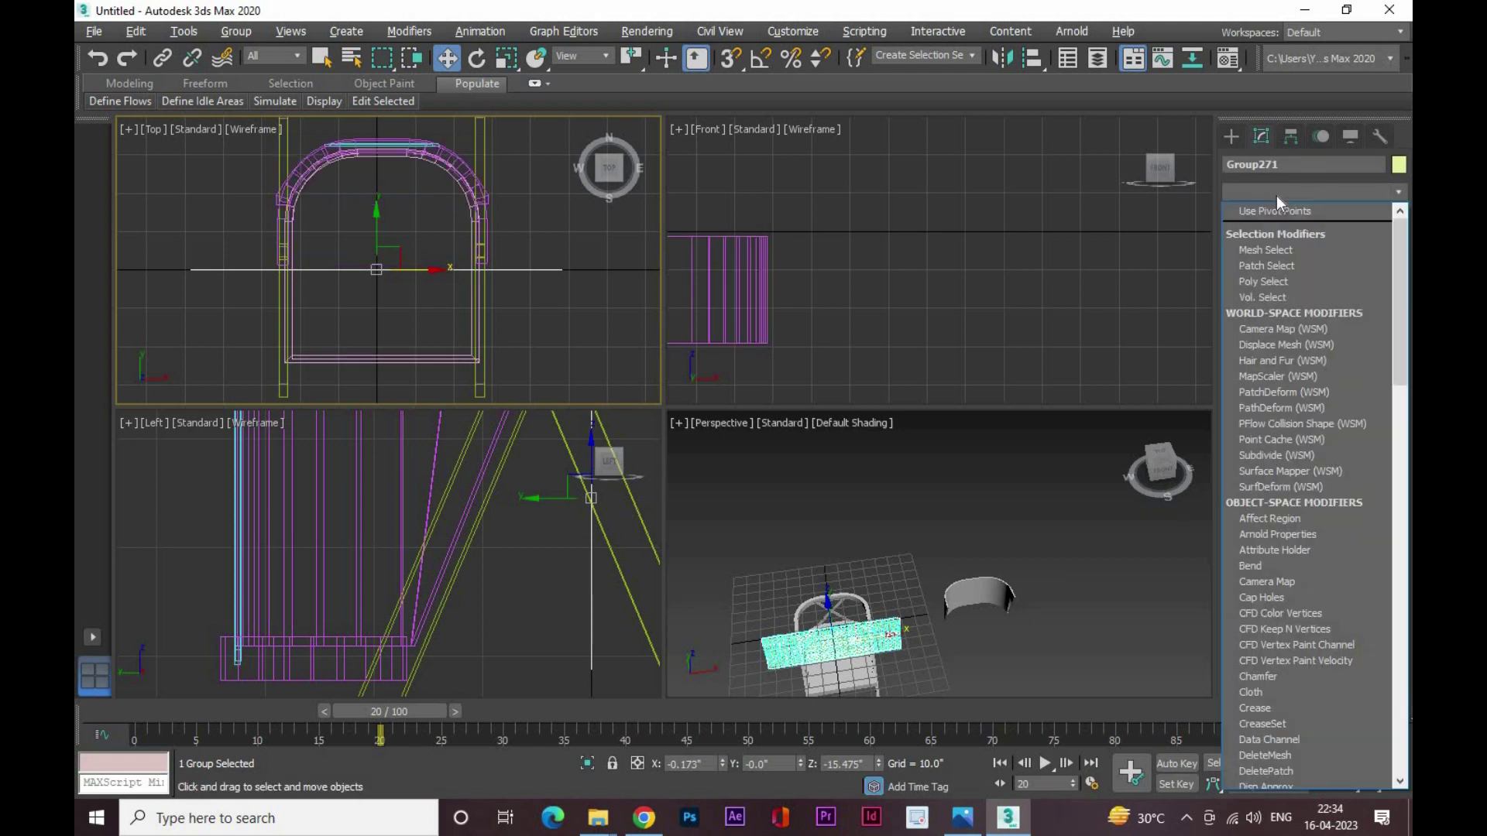
pyautogui.press('b')
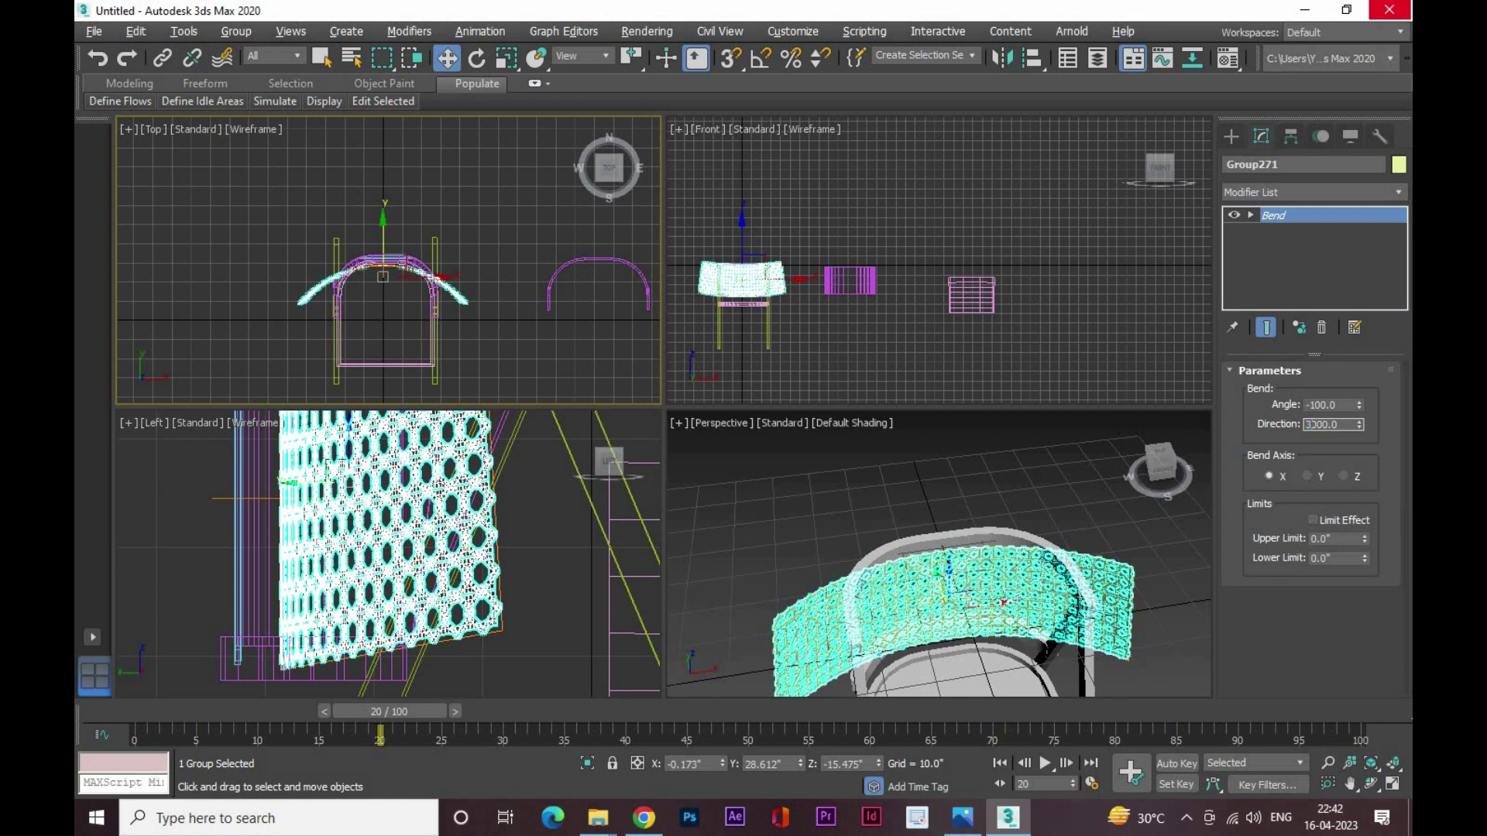
pyautogui.press('Return')
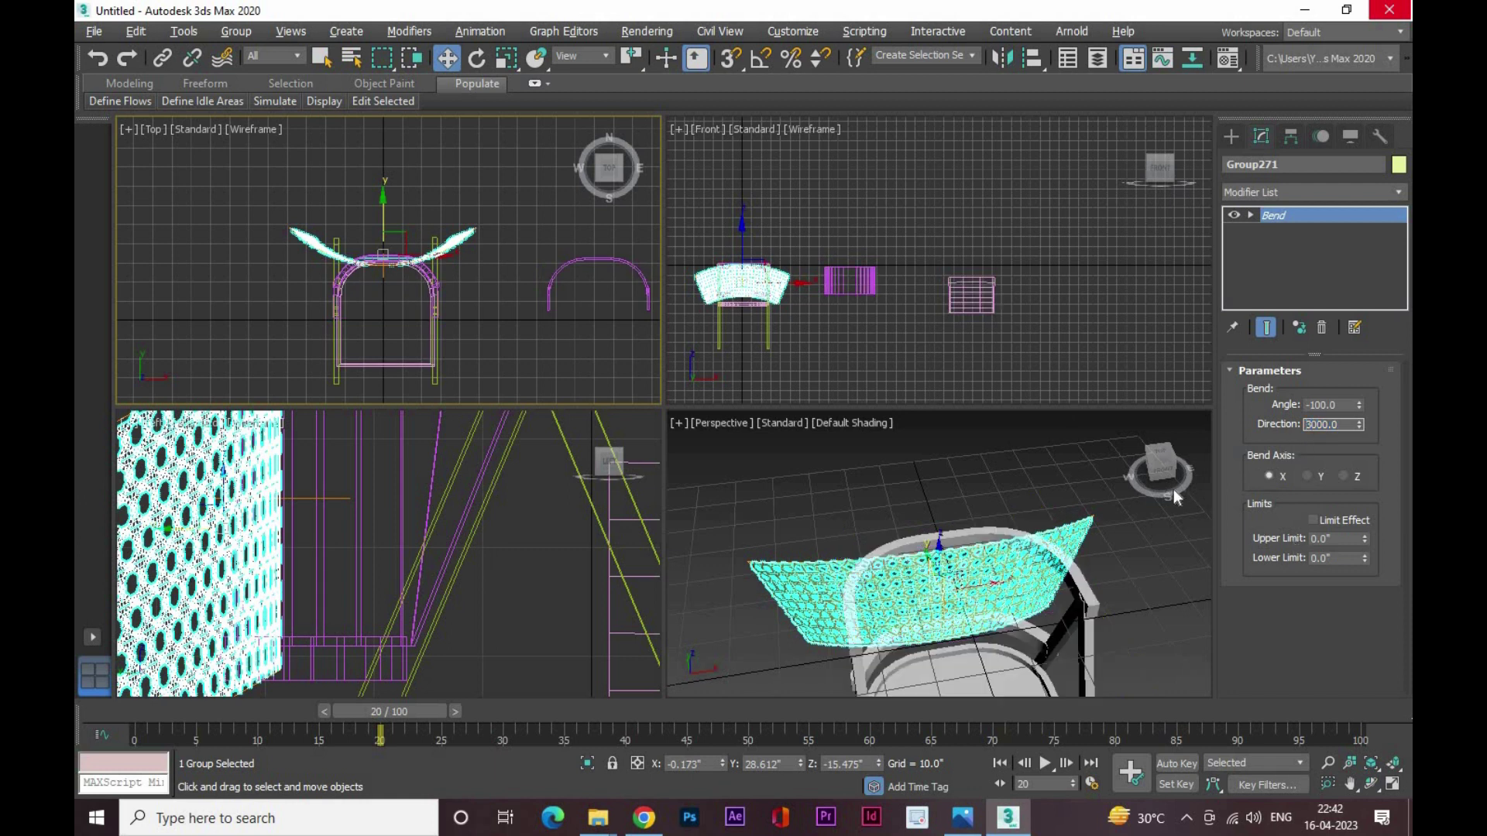
pyautogui.write('-')
pyautogui.press('Return')
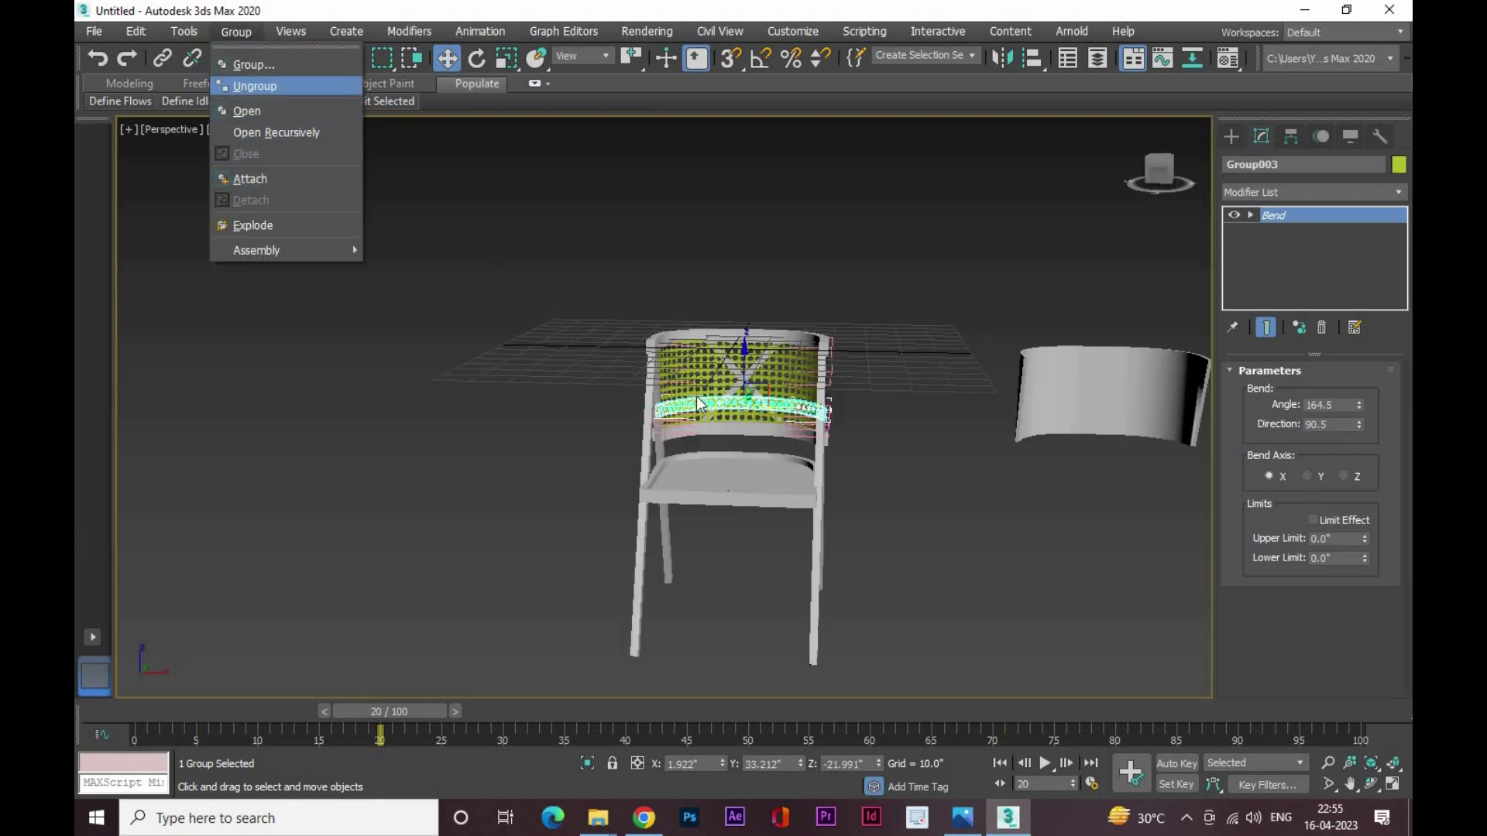
# Undo the last lattice move and briefly open and close the Material Editor
pyautogui.hotkey('ctrl', 'z')
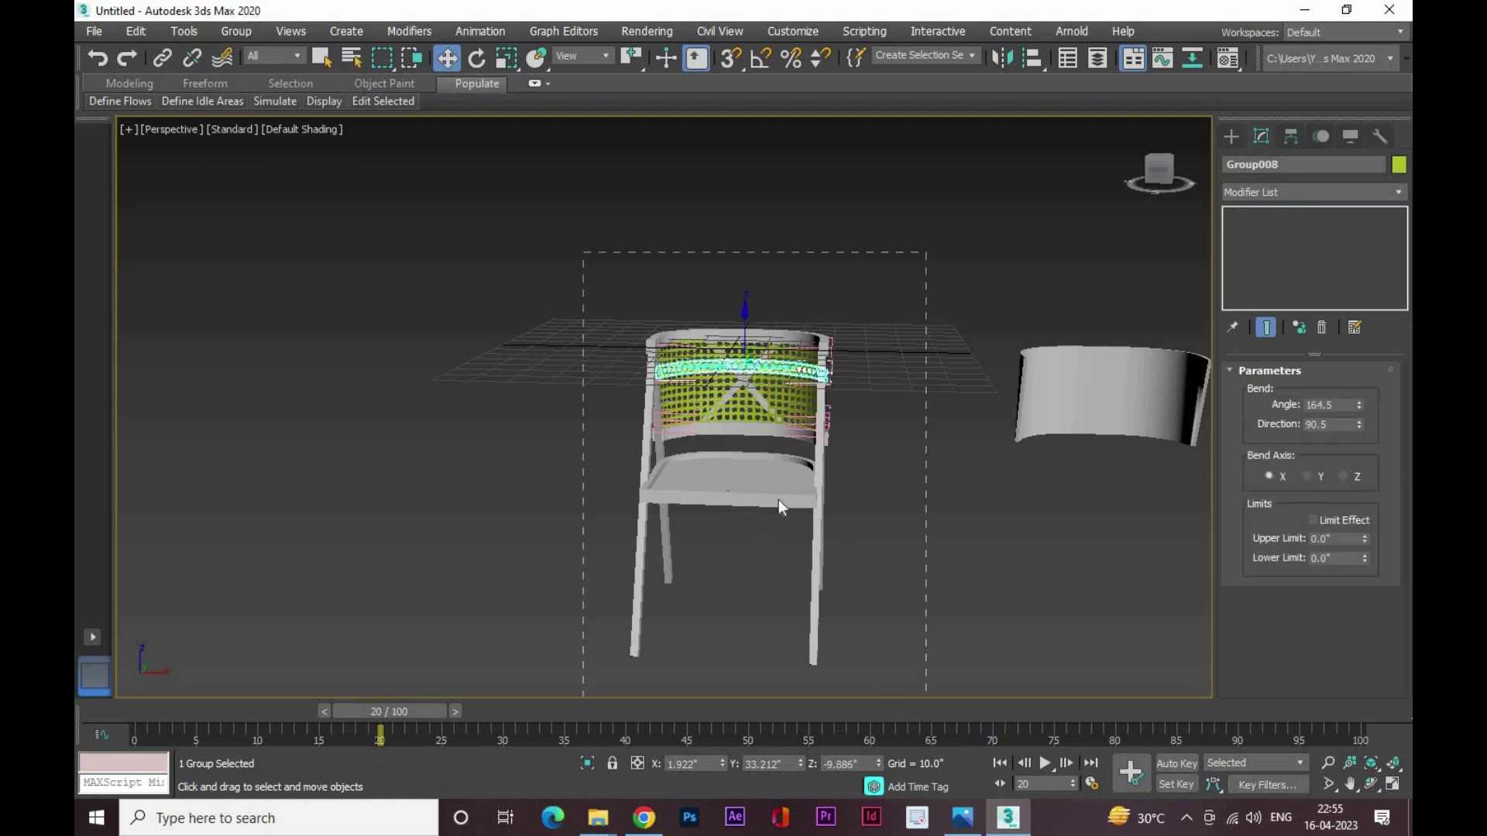
pyautogui.hotkey('ctrl', 'a')
pyautogui.keyDown('alt'); pyautogui.moveTo(903, 488); pyautogui.dragTo(918, 488, button='middle'); pyautogui.keyUp('alt')
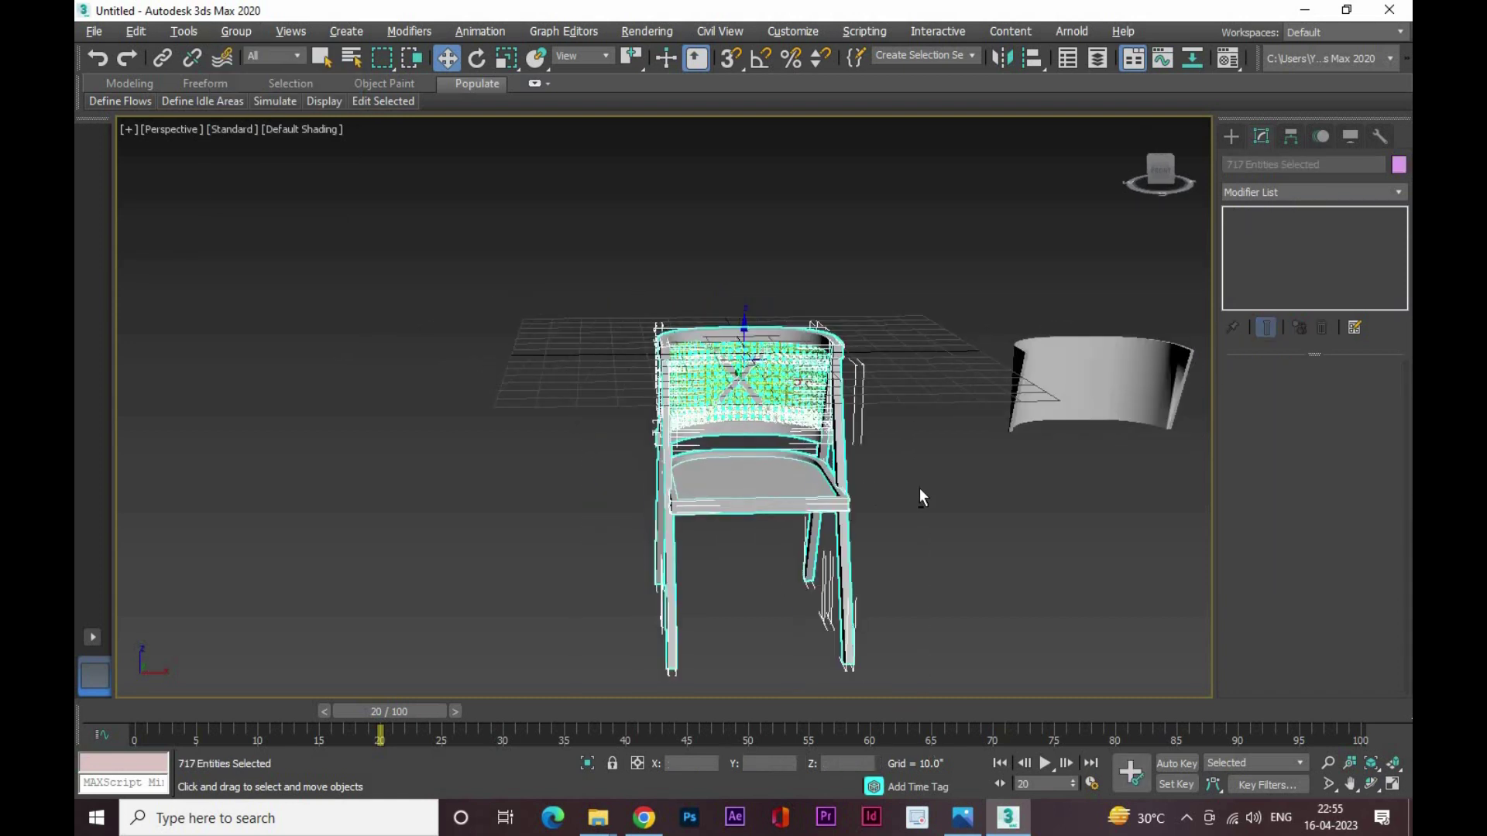
pyautogui.press('m')
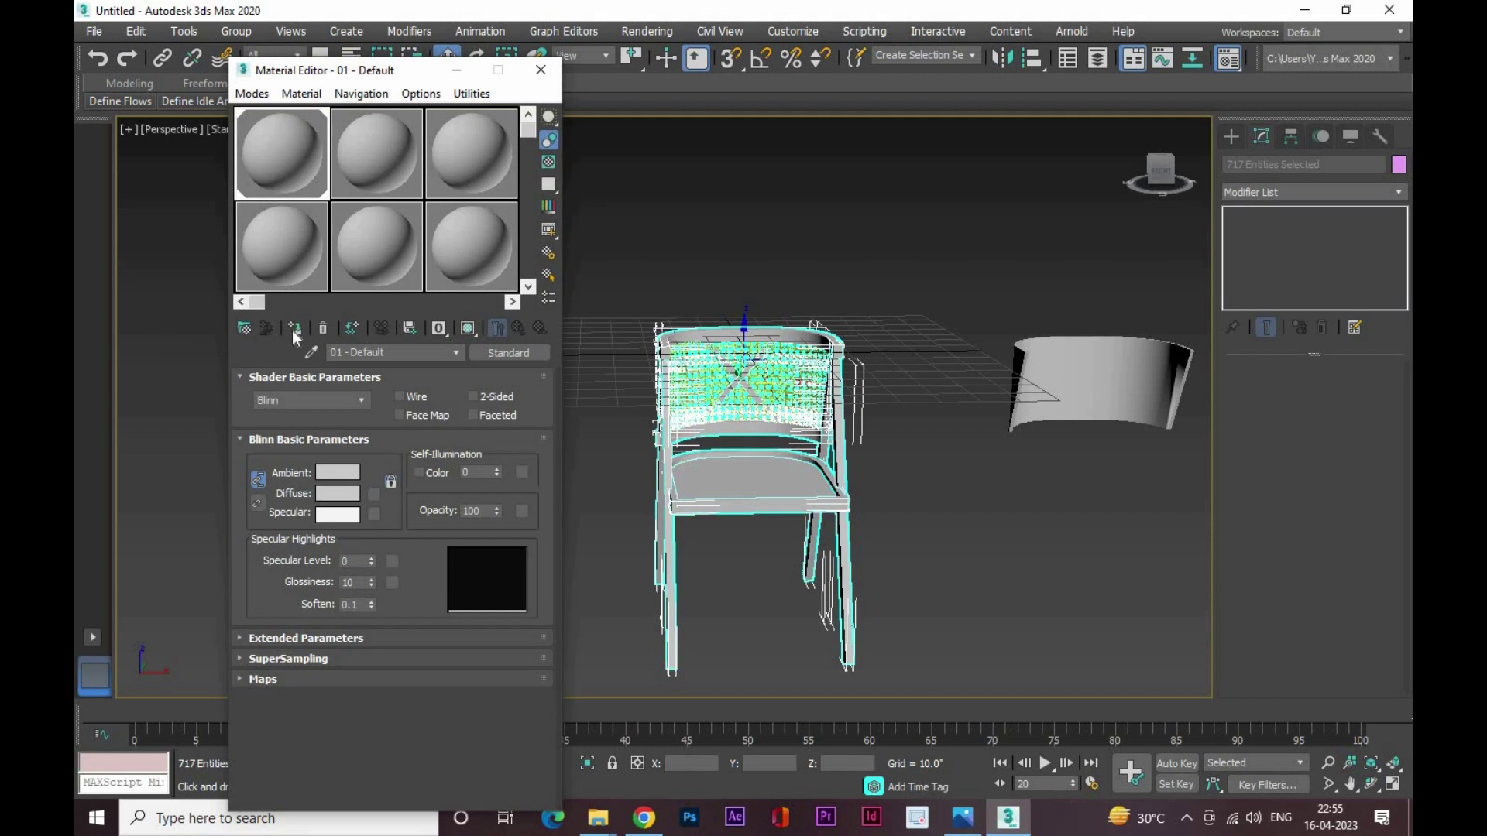
pyautogui.click(541, 72)
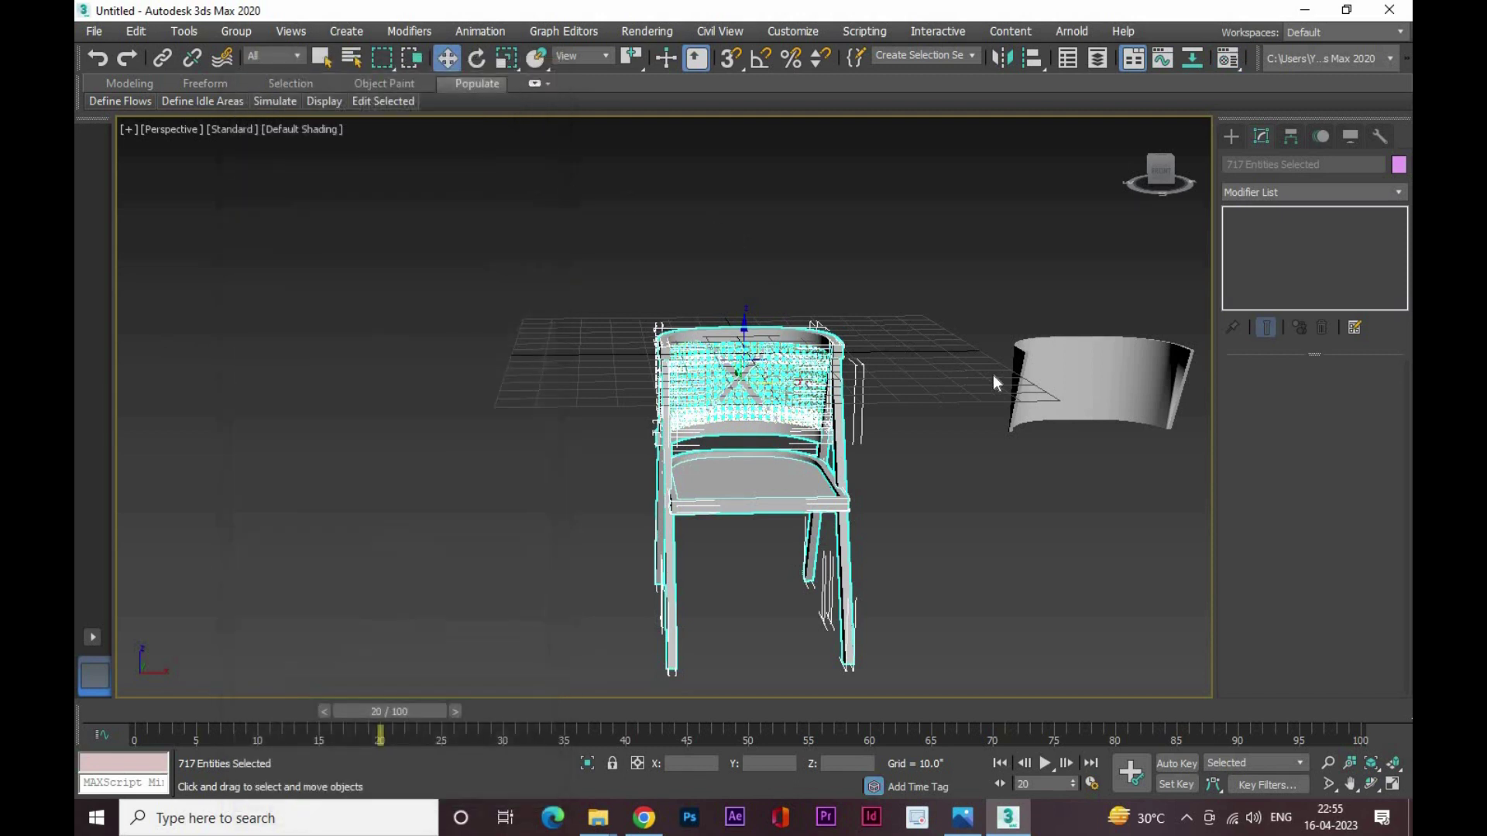
# Delete the spare curved panel beside the chair
pyautogui.hotkey('ctrl', 'd')
pyautogui.click(1077, 366)
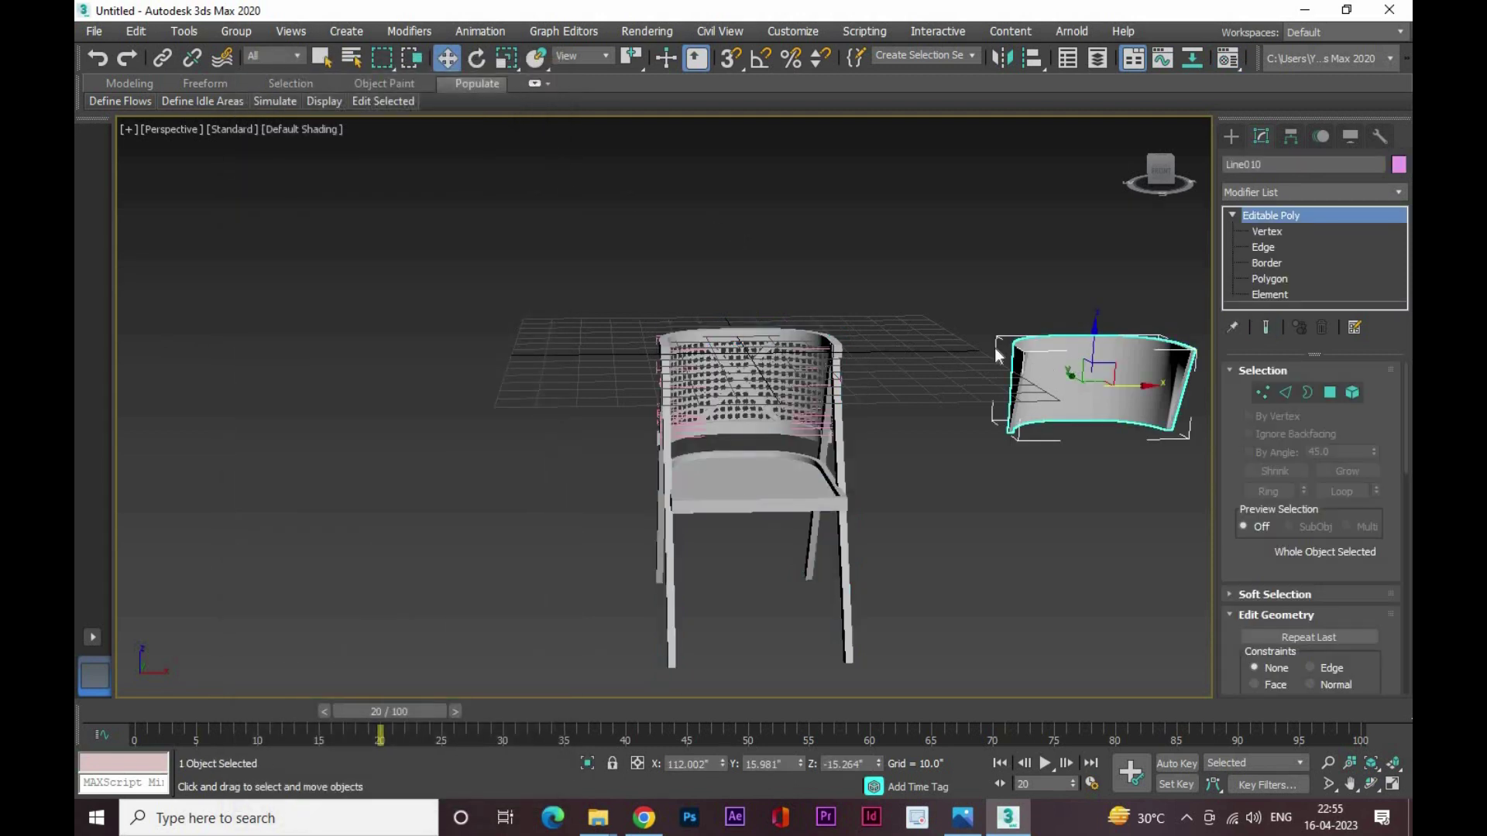
pyautogui.press('Delete')
pyautogui.scroll(3, 829, 434)
pyautogui.scroll(3, 829, 434)
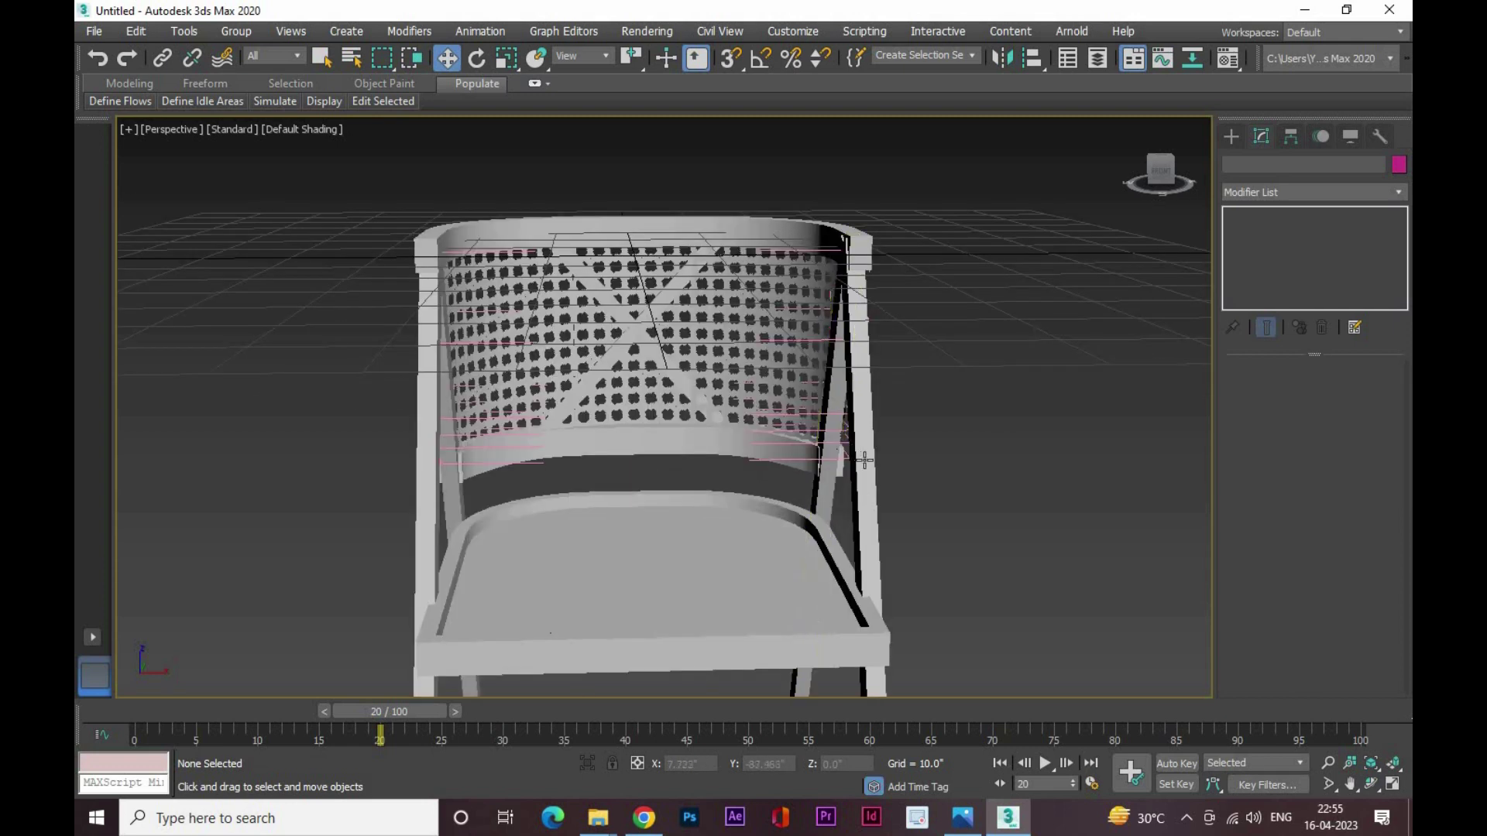
pyautogui.moveTo(830, 434)
pyautogui.keyDown('alt'); pyautogui.mouseDown(button='middle')
pyautogui.moveTo(876, 456)
pyautogui.moveTo(751, 469)
pyautogui.mouseUp(button='middle'); pyautogui.keyUp('alt')
pyautogui.scroll(2, 876, 457)
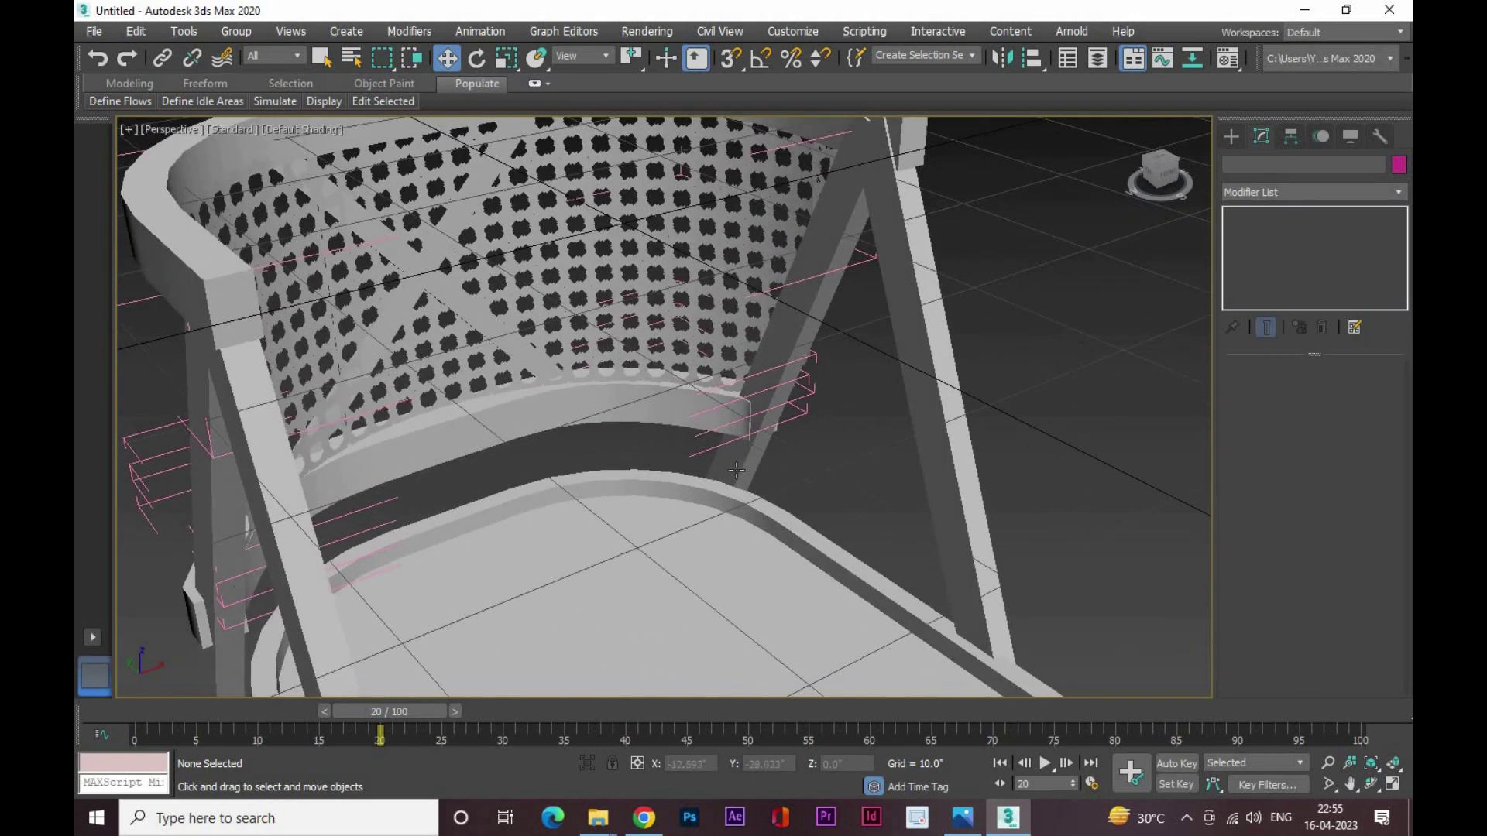
pyautogui.scroll(-5, 736, 470)
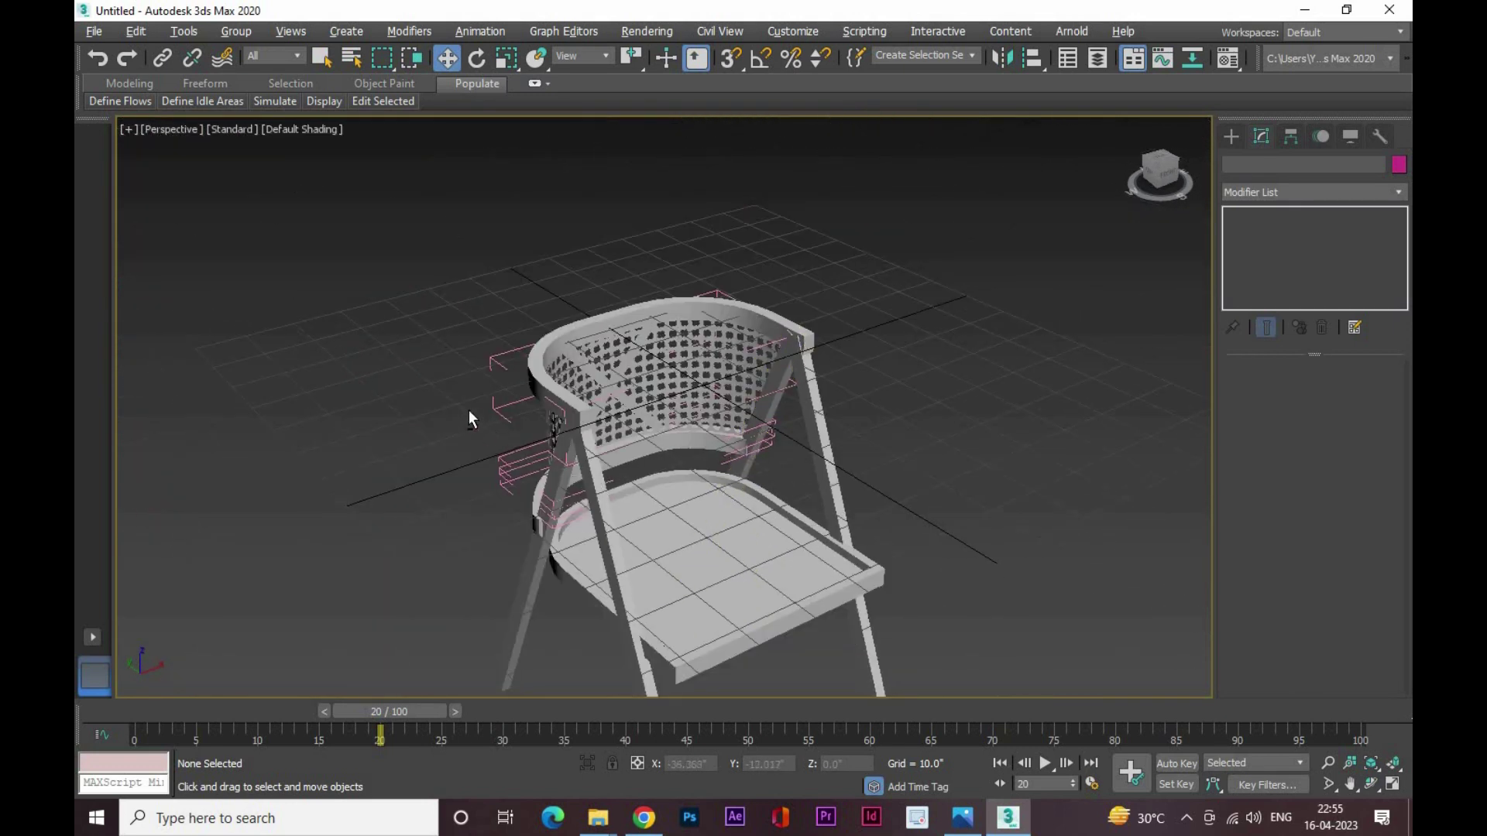
pyautogui.scroll(-3, 466, 409)
pyautogui.scroll(-2, 445, 367)
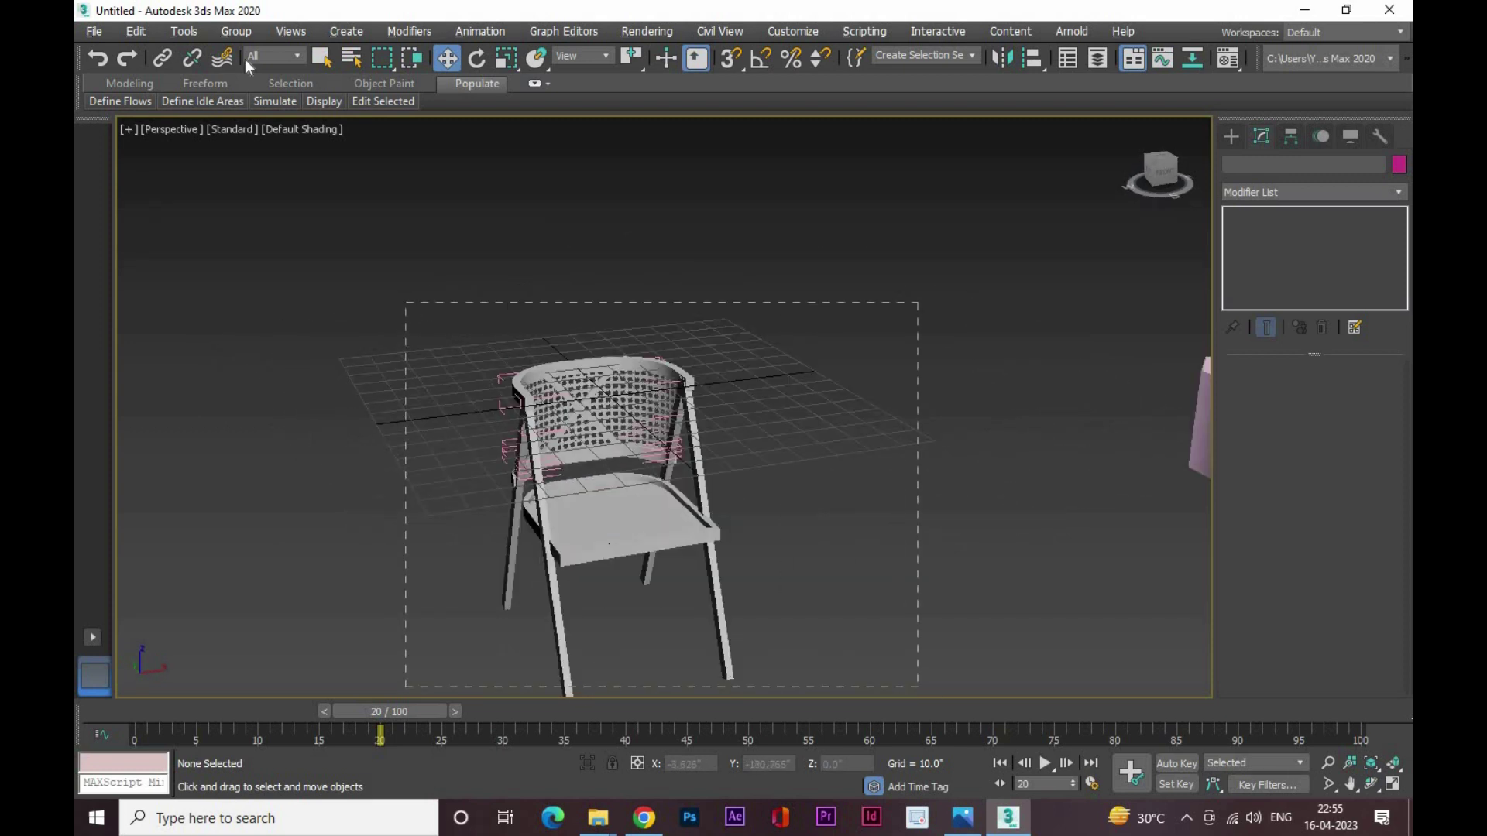
# Region-select the chair and ungroup it into separate parts
pyautogui.moveTo(248, 66); pyautogui.dragTo(272, 48)
pyautogui.click(235, 31)
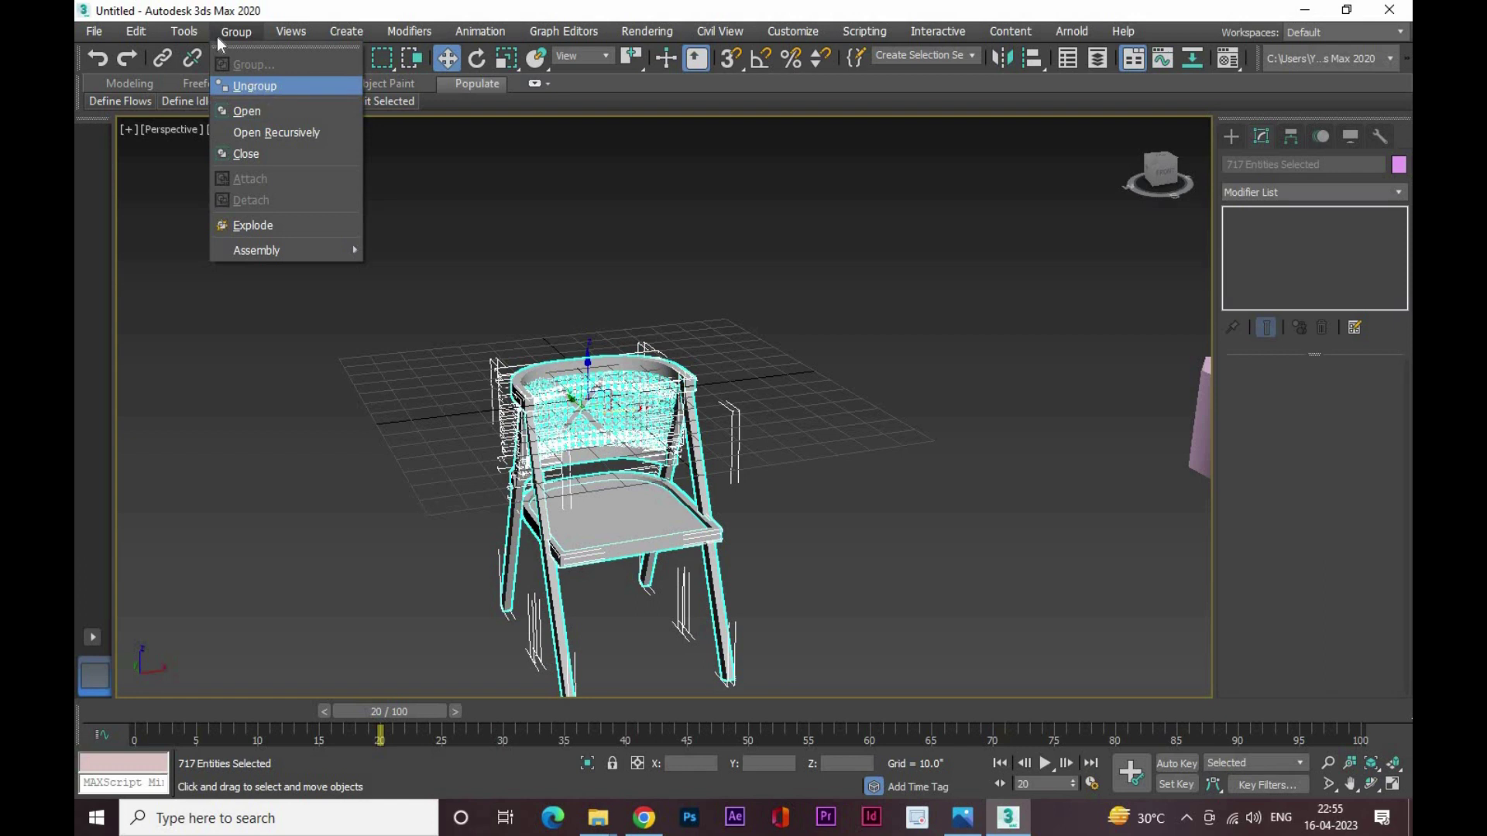
pyautogui.click(254, 85)
pyautogui.click(236, 31)
pyautogui.click(244, 159)
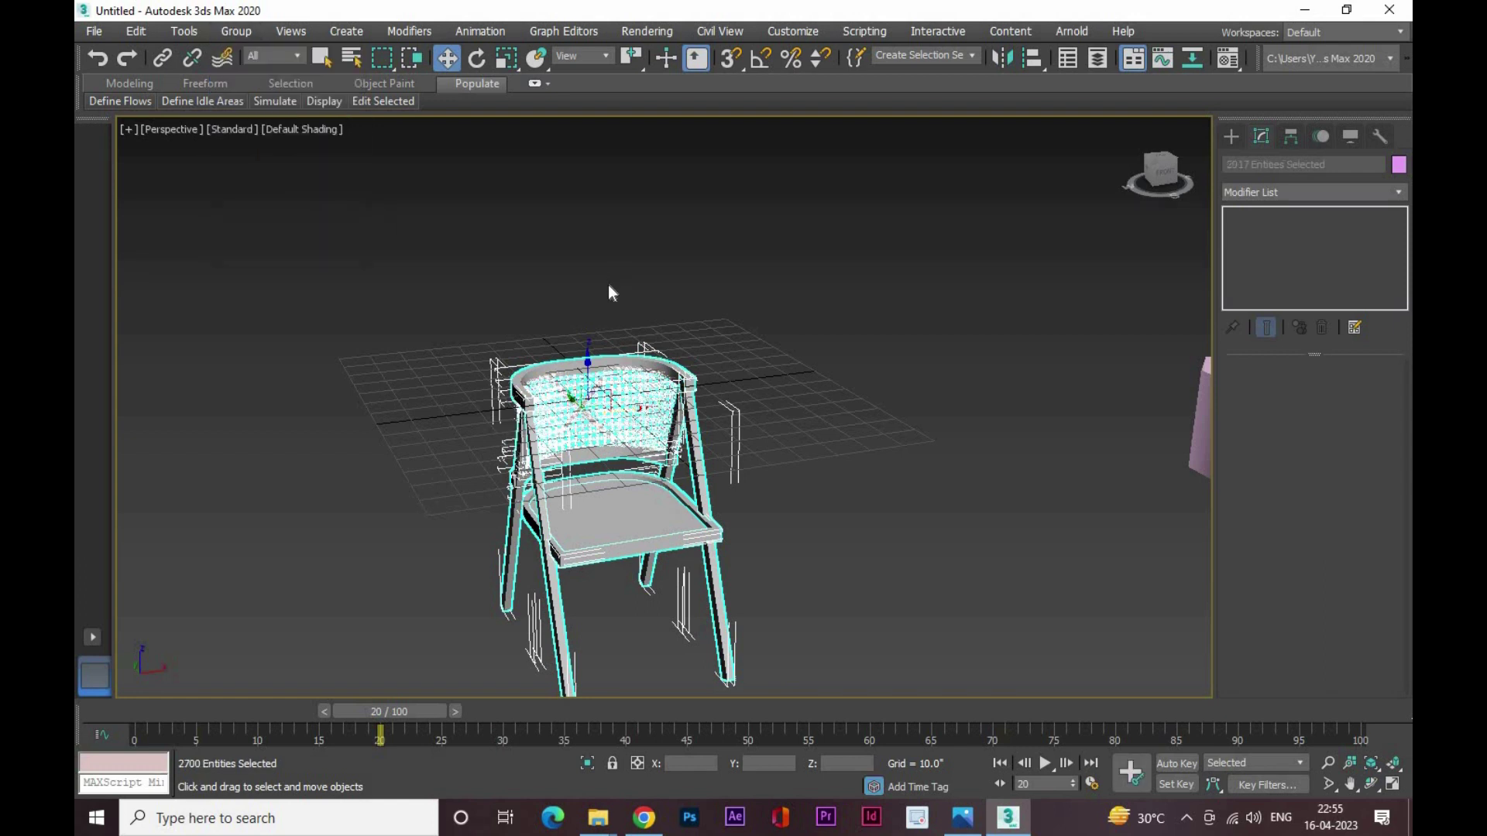
pyautogui.hotkey('ctrl', 'd')
# Select every chair part and lift the whole chair along Z to about 65.3
pyautogui.scroll(3, 600, 508)
pyautogui.keyDown('alt'); pyautogui.moveTo(631, 532); pyautogui.dragTo(968, 534, button='middle'); pyautogui.keyUp('alt')
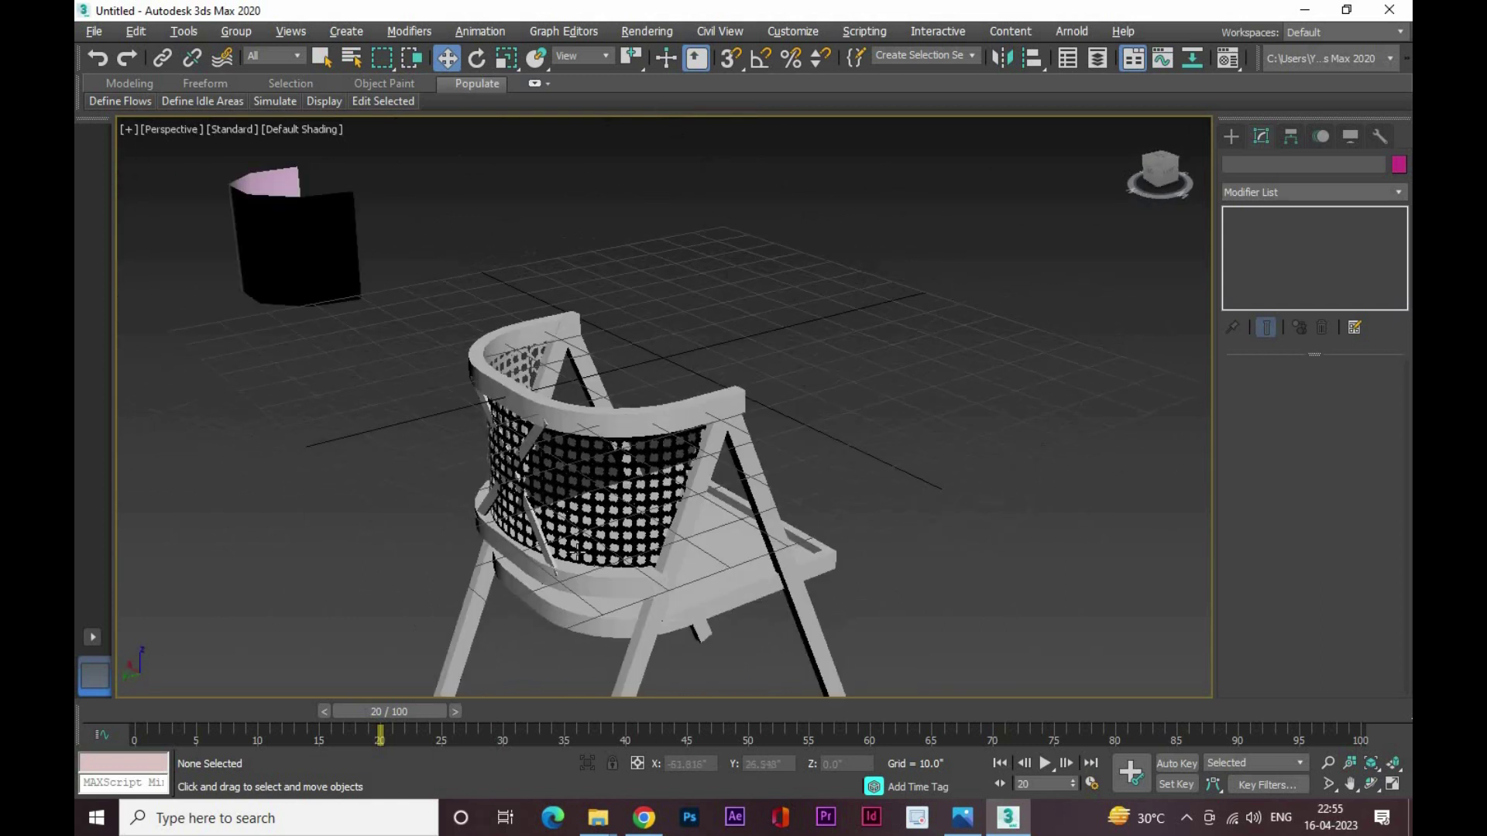
pyautogui.moveTo(576, 552)
pyautogui.keyDown('alt'); pyautogui.mouseDown(button='middle')
pyautogui.moveTo(524, 537)
pyautogui.moveTo(879, 405)
pyautogui.moveTo(649, 453)
pyautogui.mouseUp(button='middle'); pyautogui.keyUp('alt')
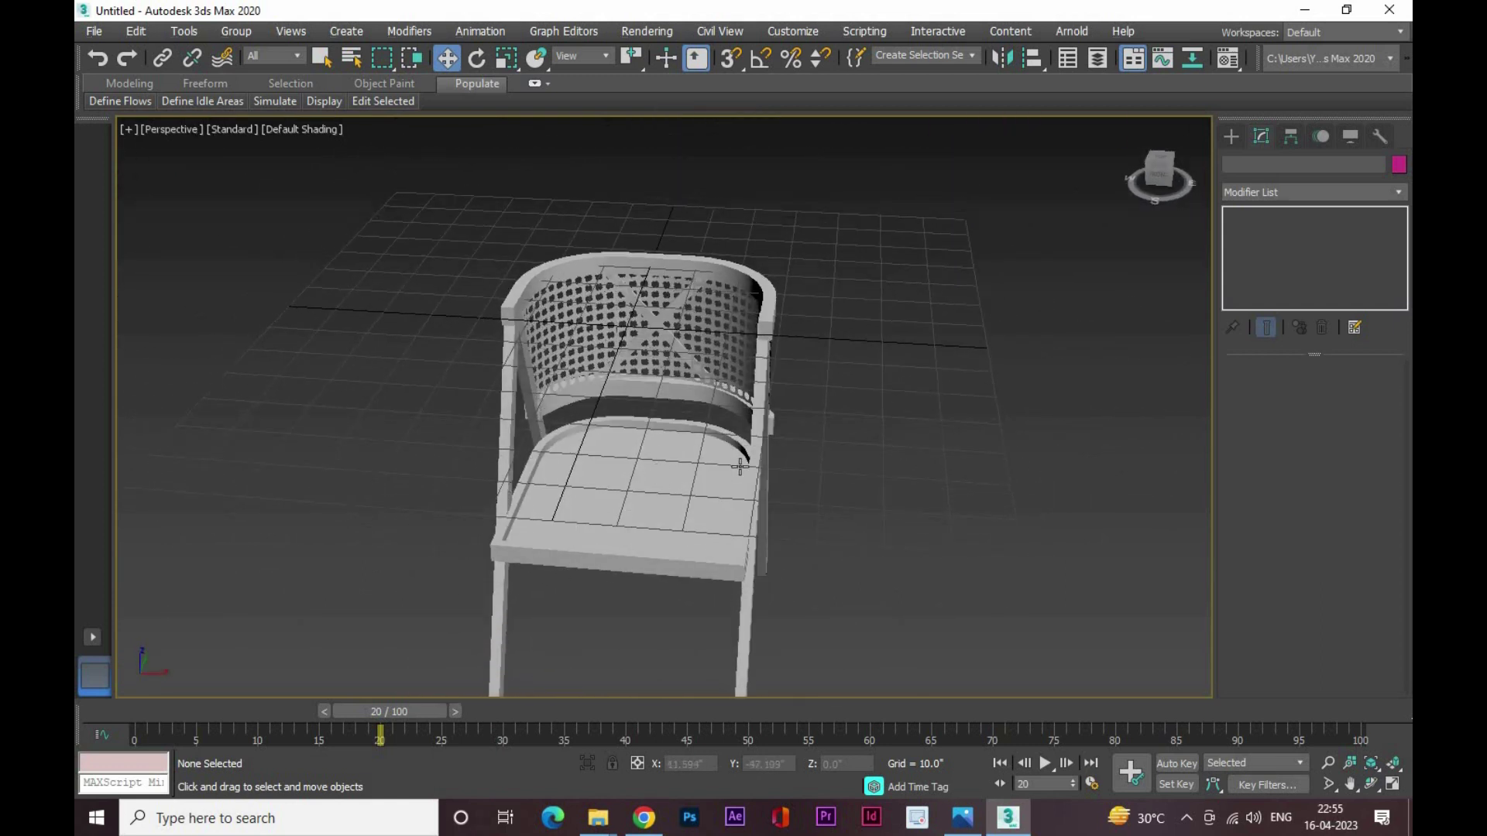
pyautogui.scroll(-3, 739, 466)
pyautogui.moveTo(854, 392)
pyautogui.keyDown('alt'); pyautogui.mouseDown(button='middle')
pyautogui.moveTo(754, 484)
pyautogui.moveTo(875, 380)
pyautogui.moveTo(808, 408)
pyautogui.moveTo(694, 408)
pyautogui.moveTo(717, 297)
pyautogui.mouseUp(button='middle'); pyautogui.keyUp('alt')
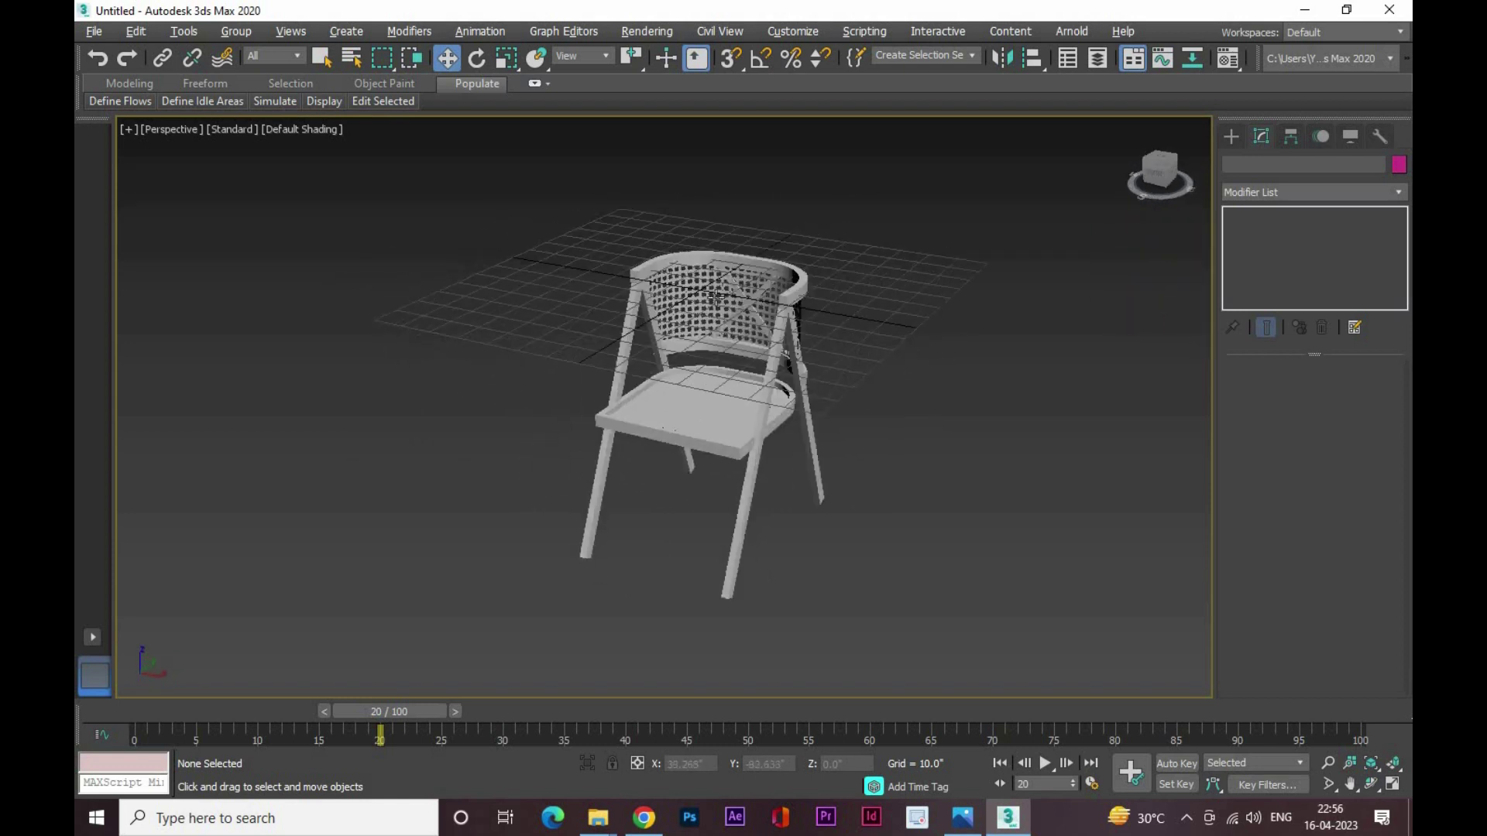
pyautogui.moveTo(989, 703); pyautogui.dragTo(564, 199)
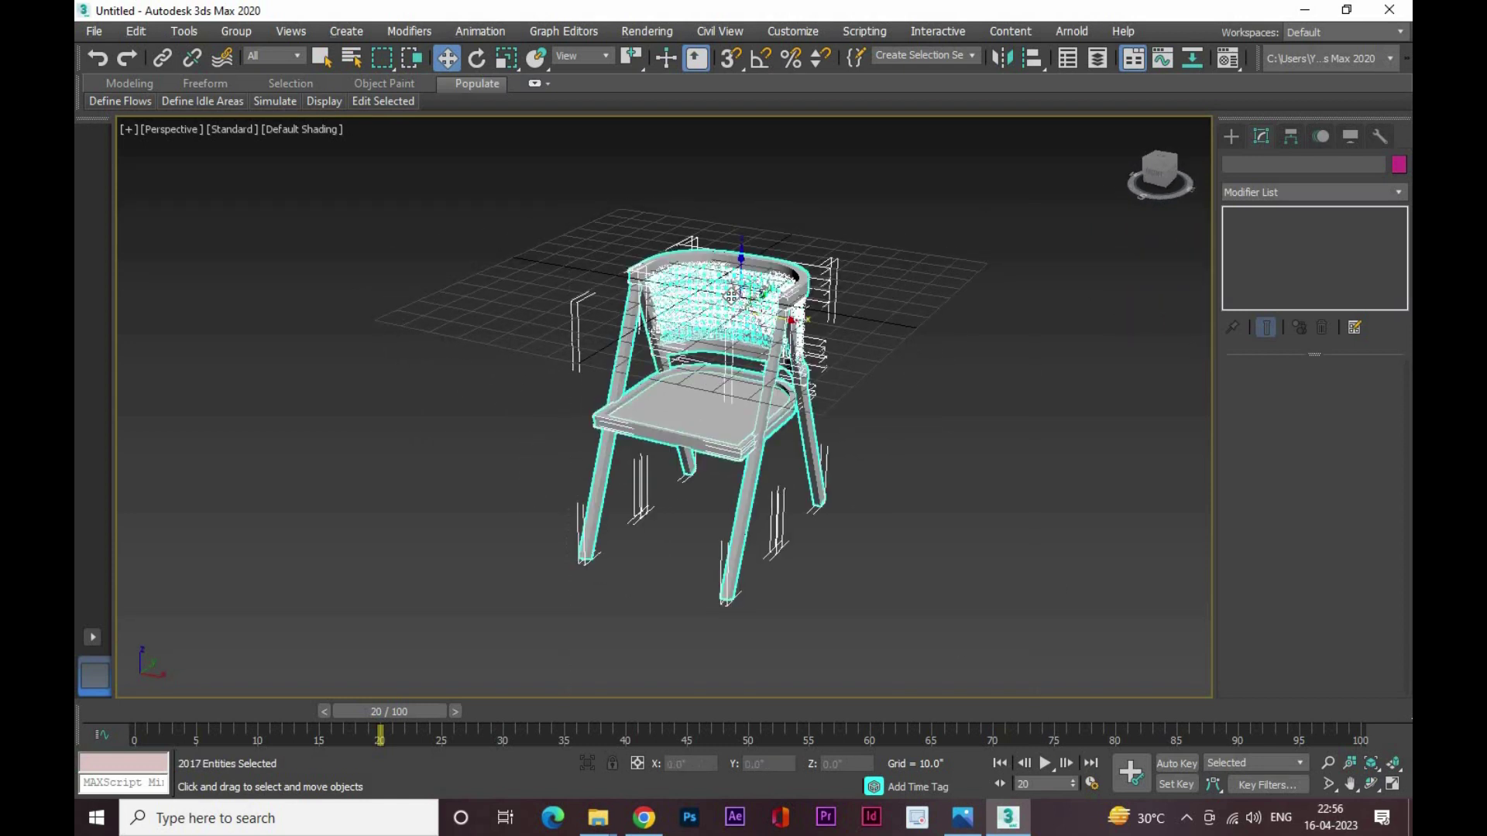
pyautogui.moveTo(731, 296); pyautogui.dragTo(738, 122)
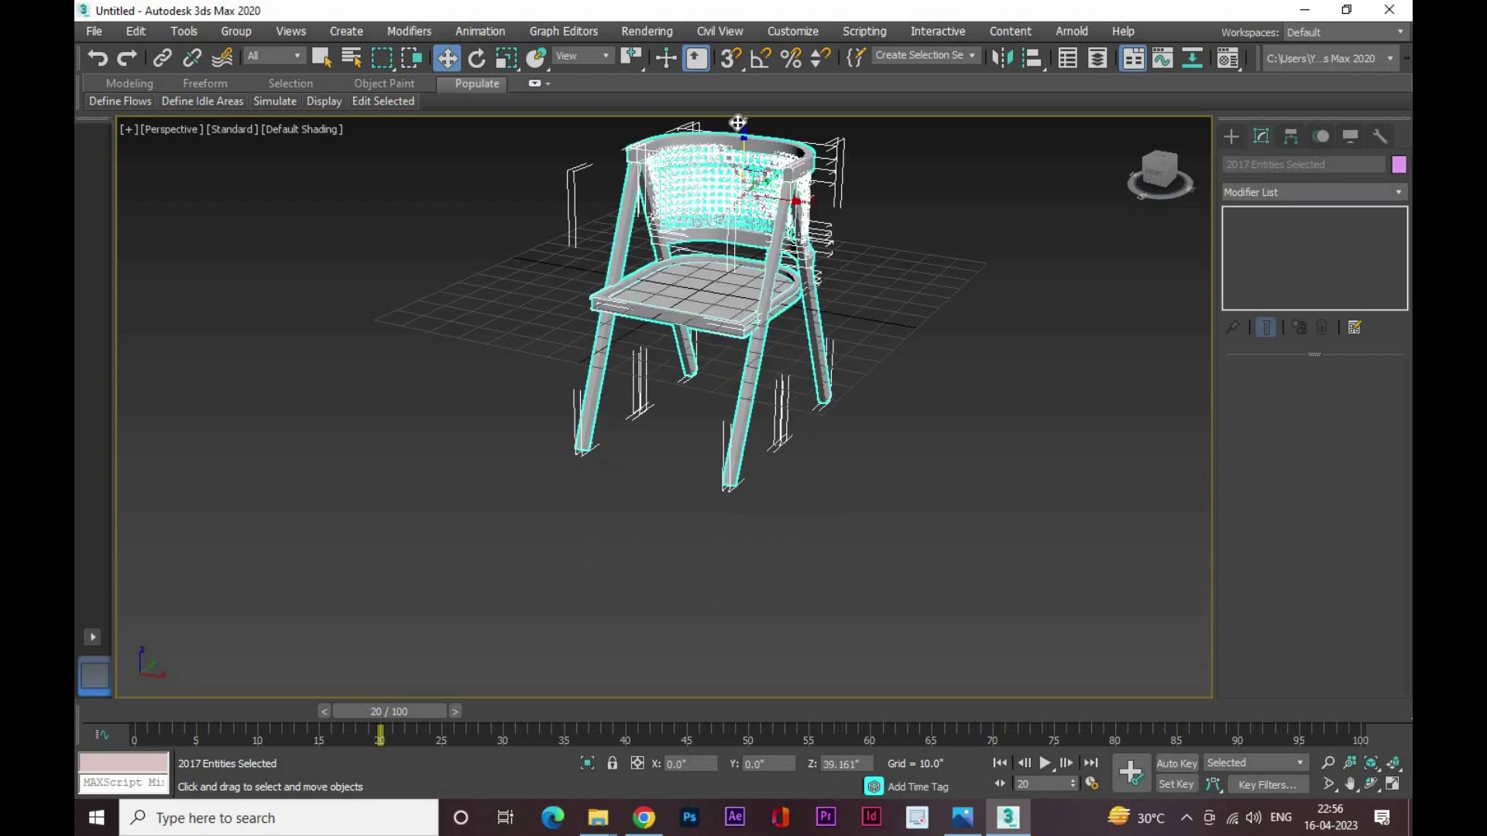
pyautogui.moveTo(737, 123); pyautogui.dragTo(755, 58)
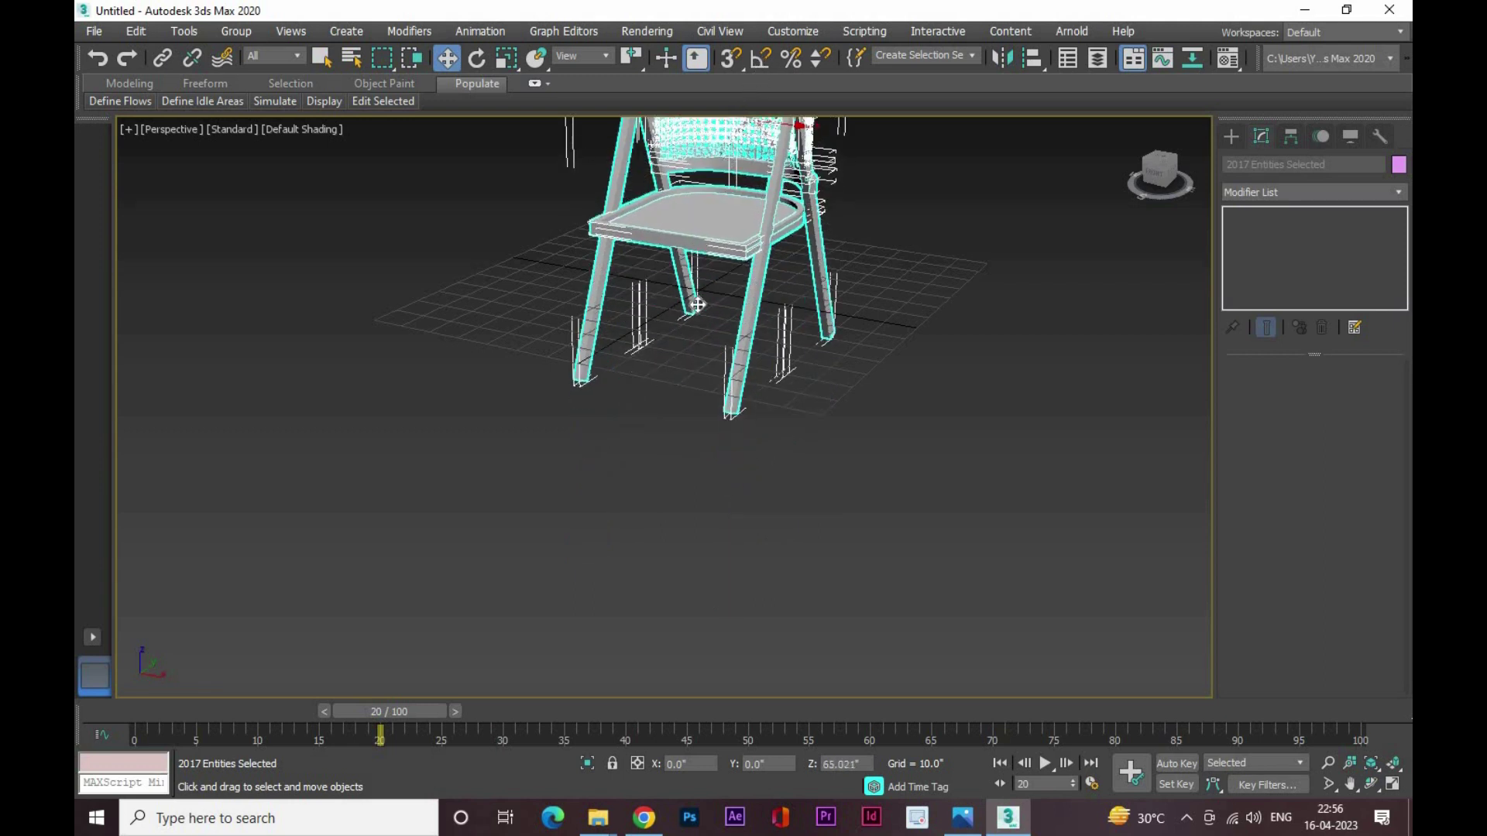
pyautogui.moveTo(695, 618); pyautogui.dragTo(705, 731, button='middle')
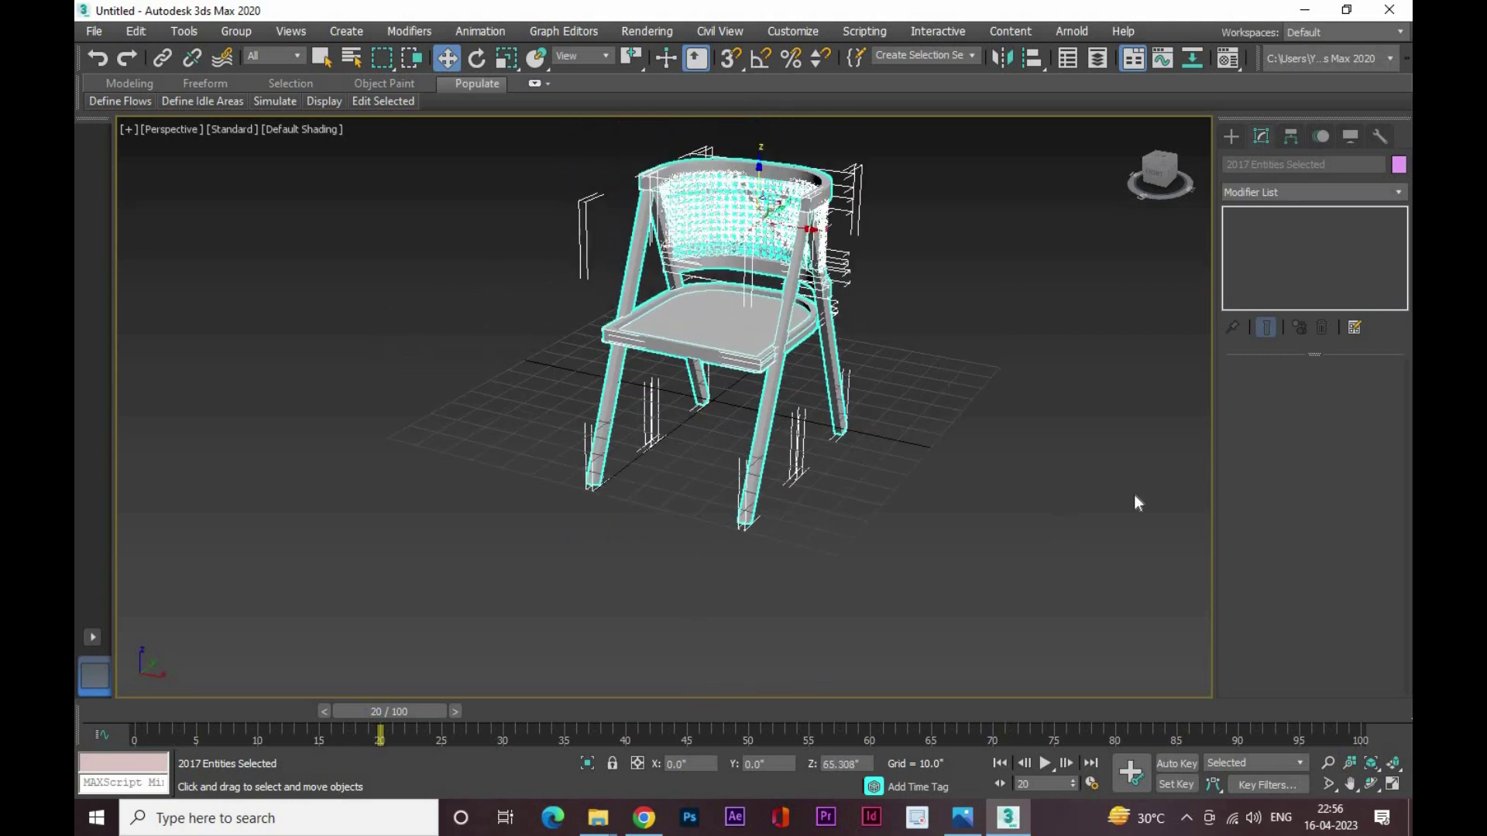